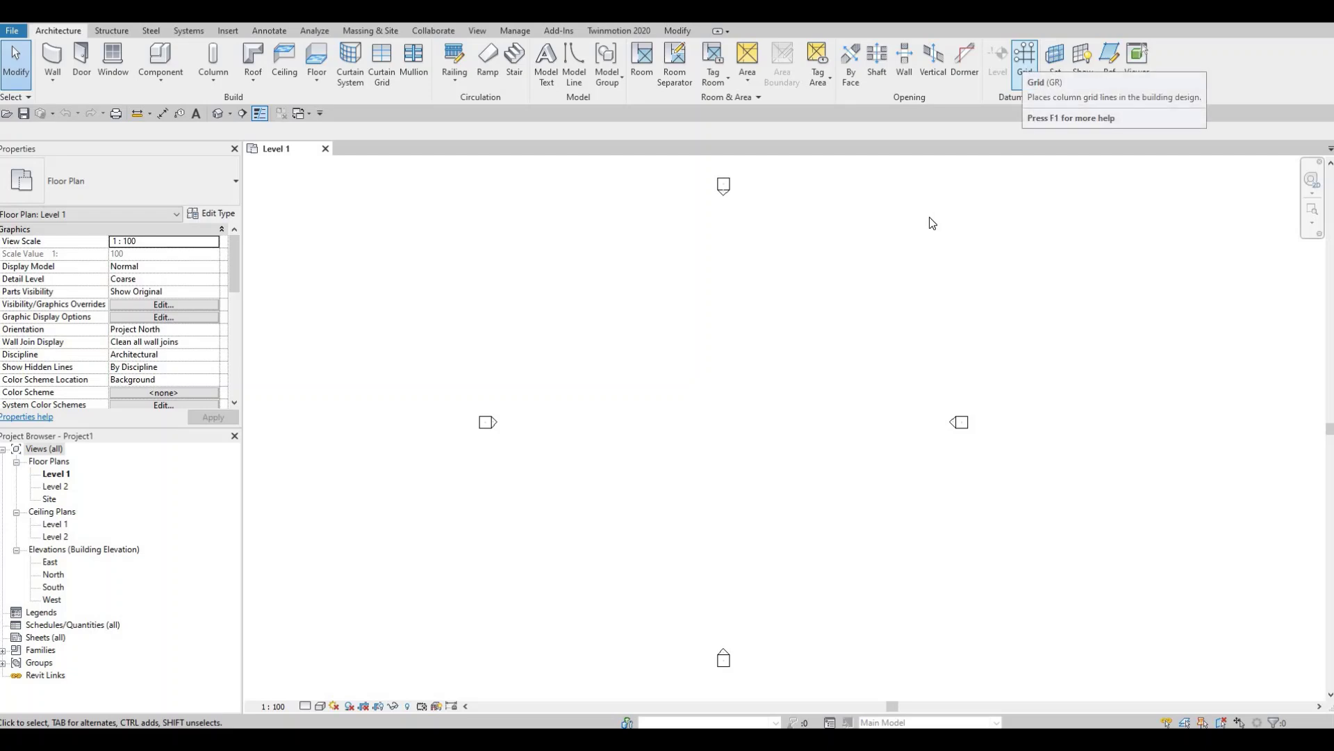
Step: Draw a vertical grid line upward between the elevation markers, nearer the west marker, in the Level 1 plan
key("g")
key("r")
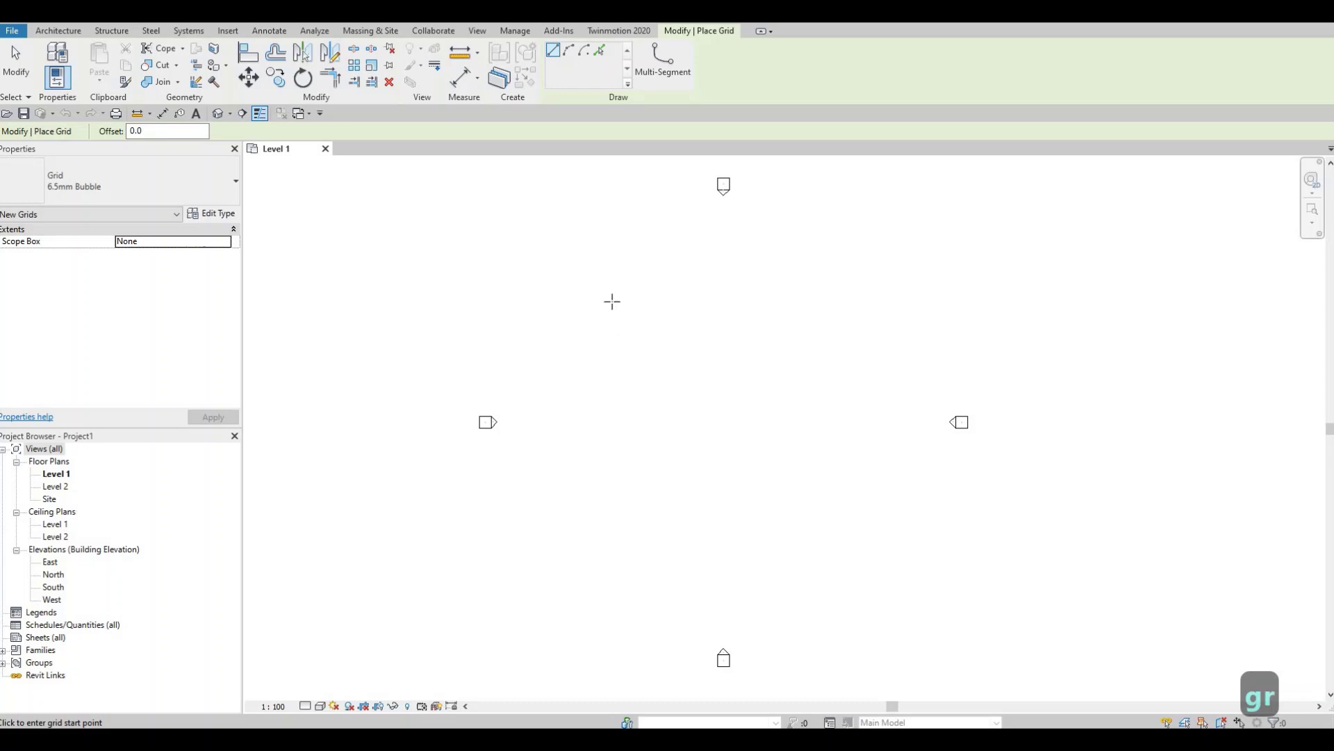
left_click(600, 551)
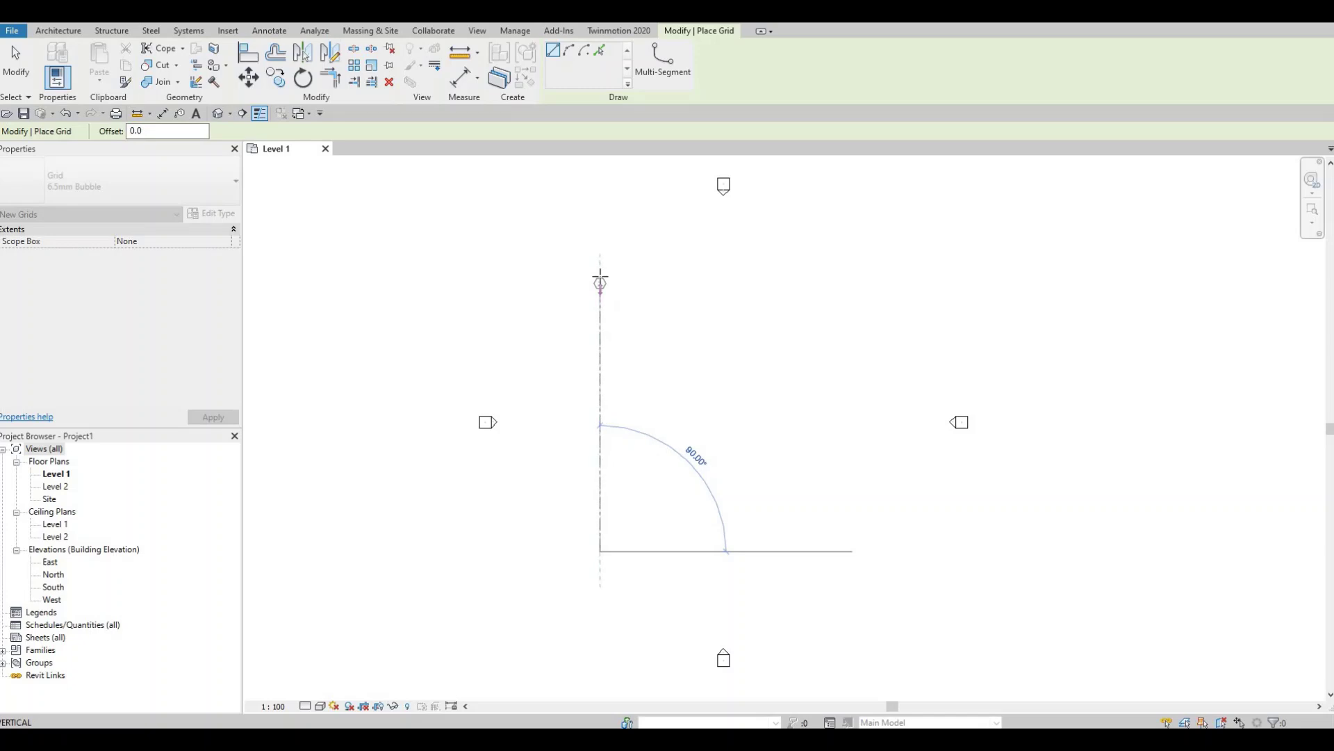
left_click(630, 314)
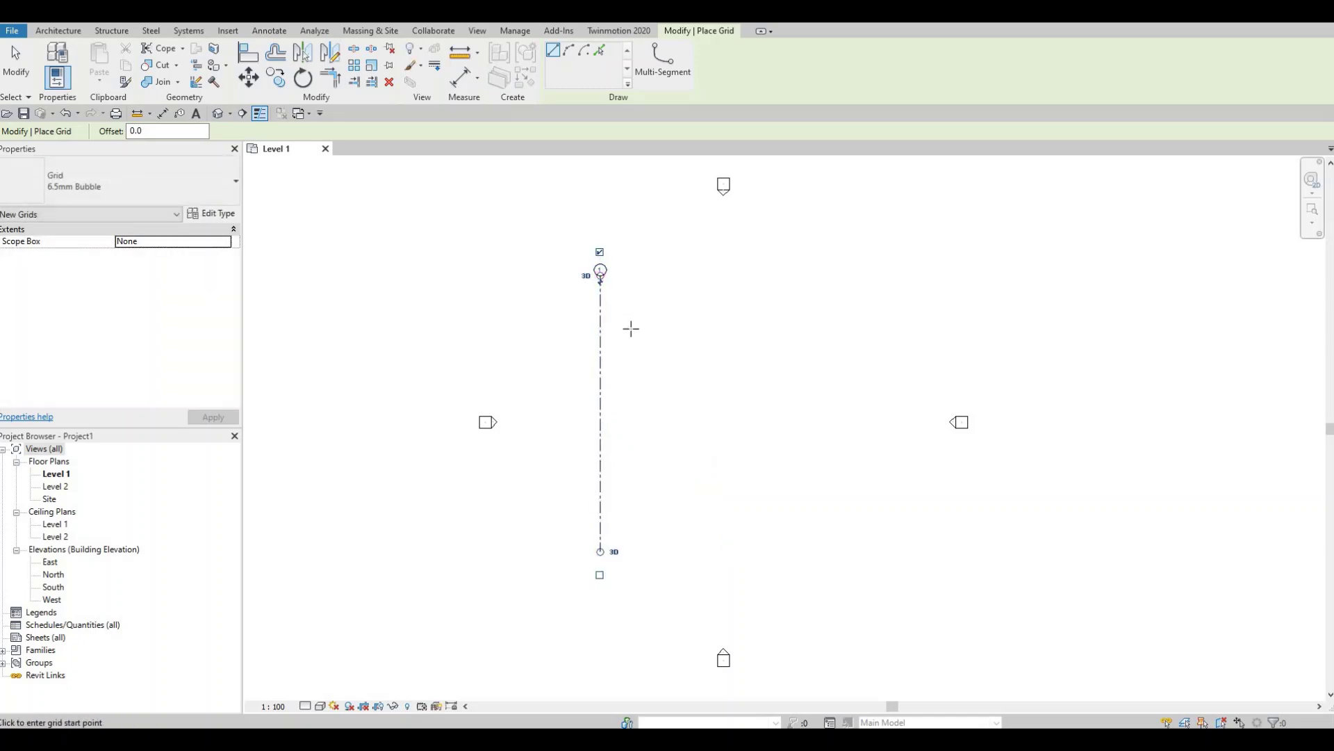
key("Escape")
key("Escape")
Step: Copy grid line 1 with the Multiple option enabled, placing the first copy 6800 to its right
scroll(631, 328, "up", 2)
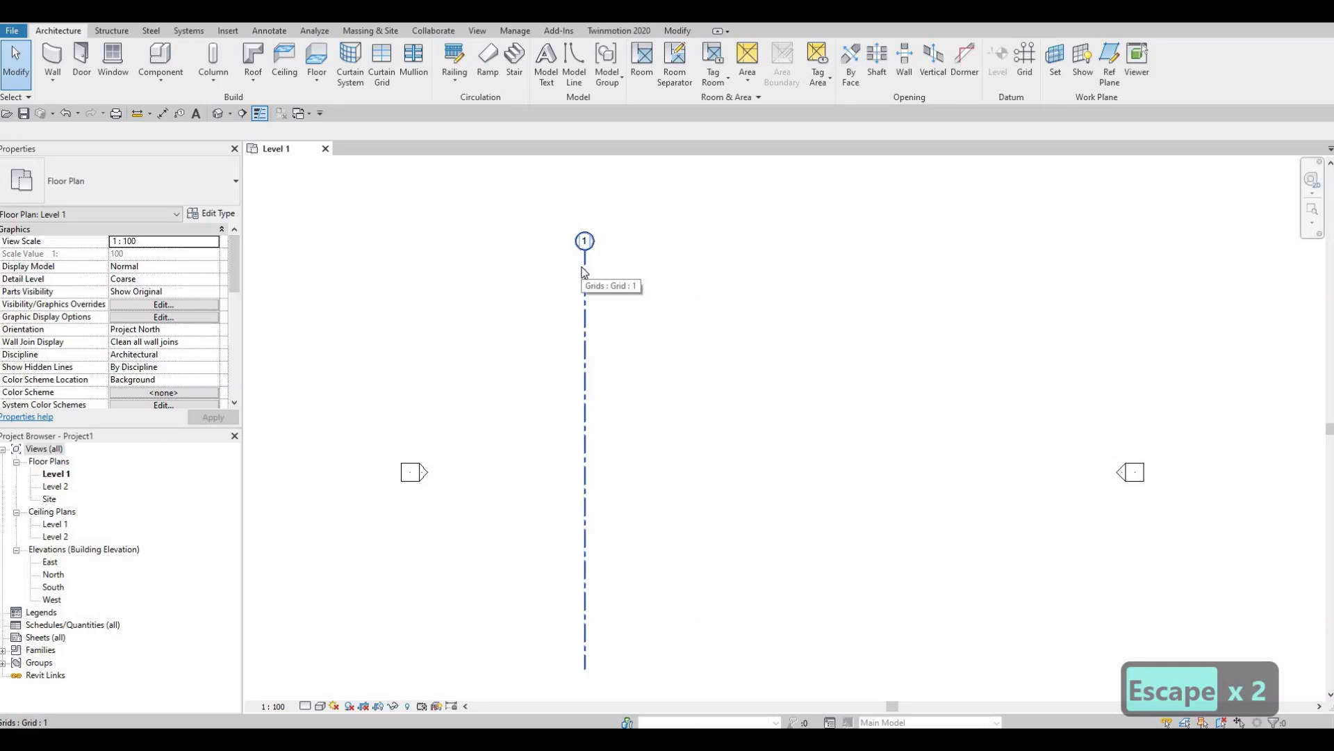
left_click(584, 272)
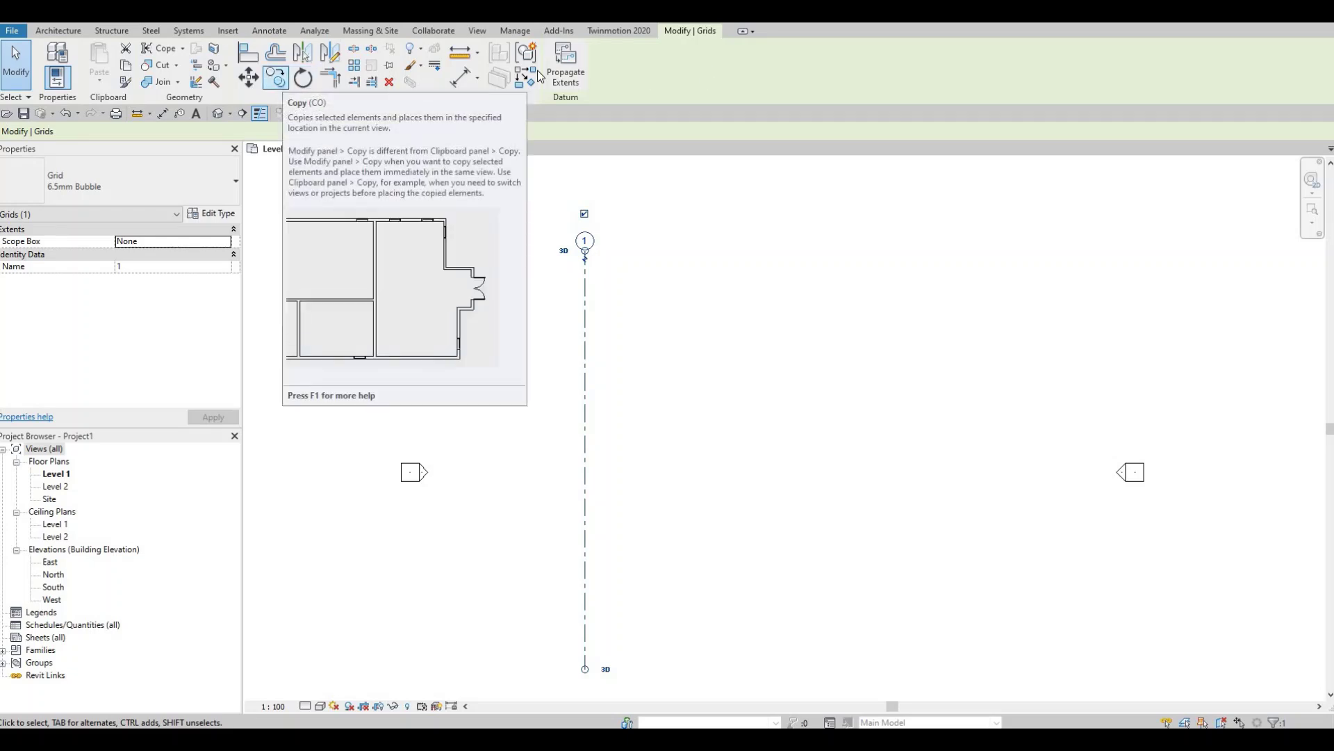
left_click(276, 77)
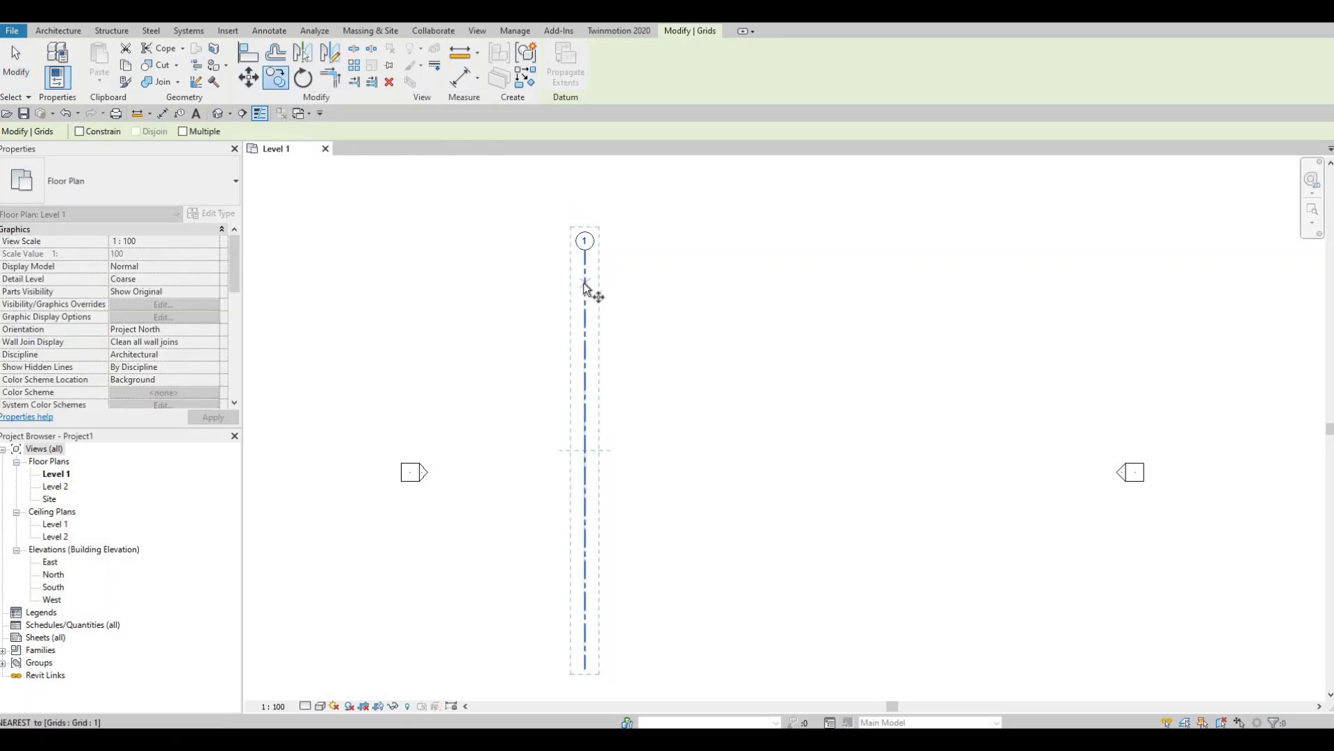
left_click(584, 283)
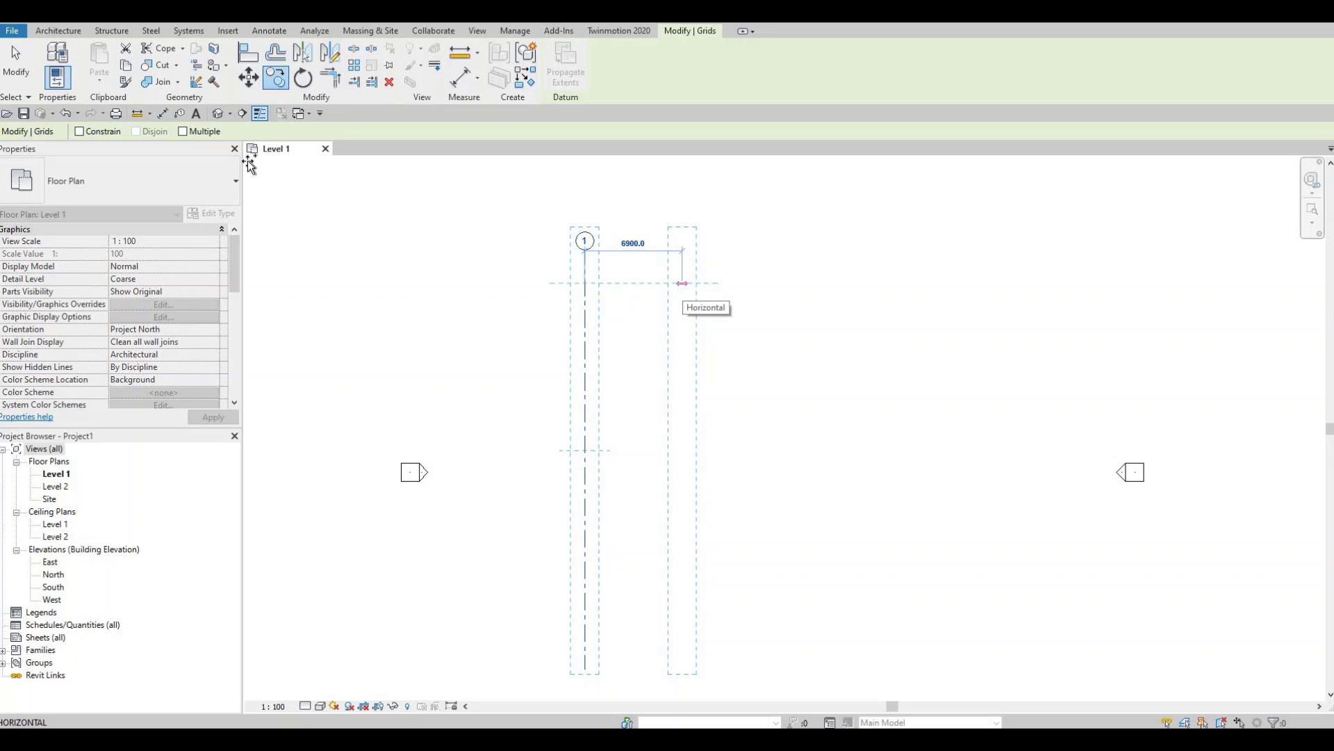
left_click(183, 132)
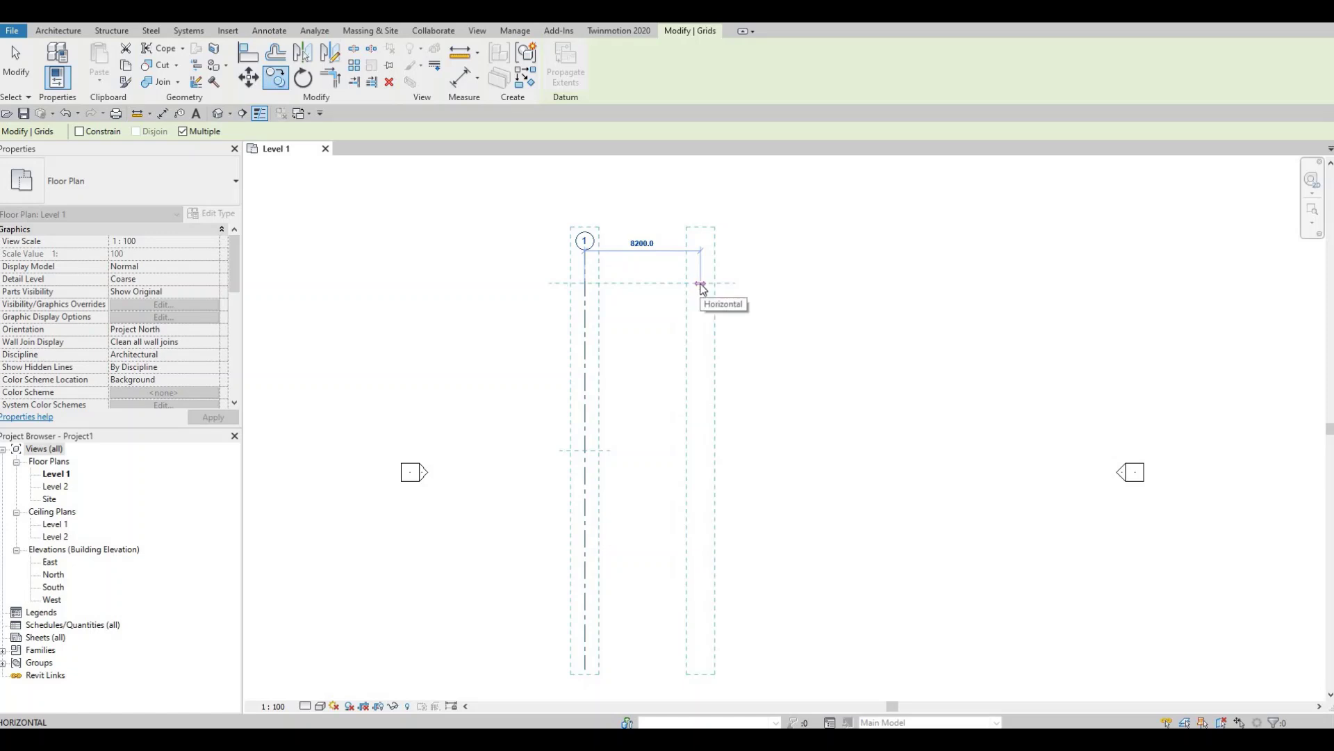
type("68")
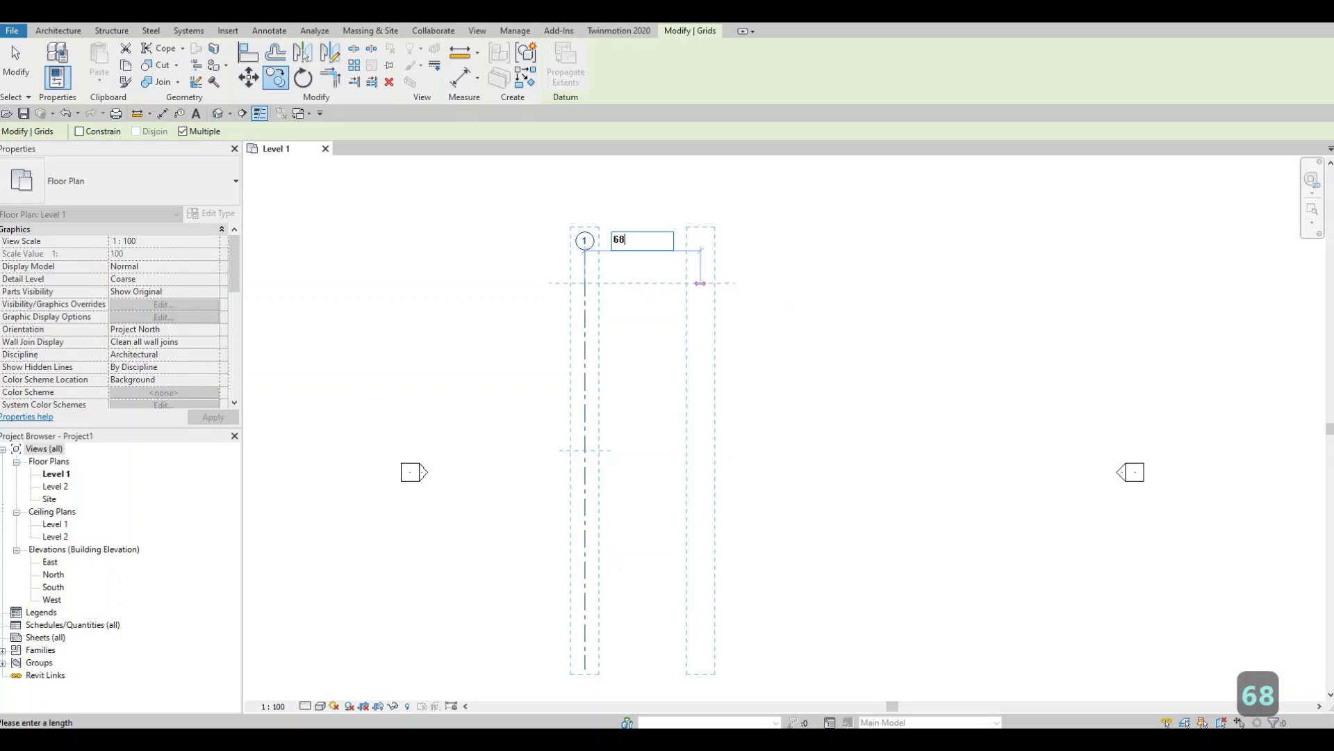
type("00")
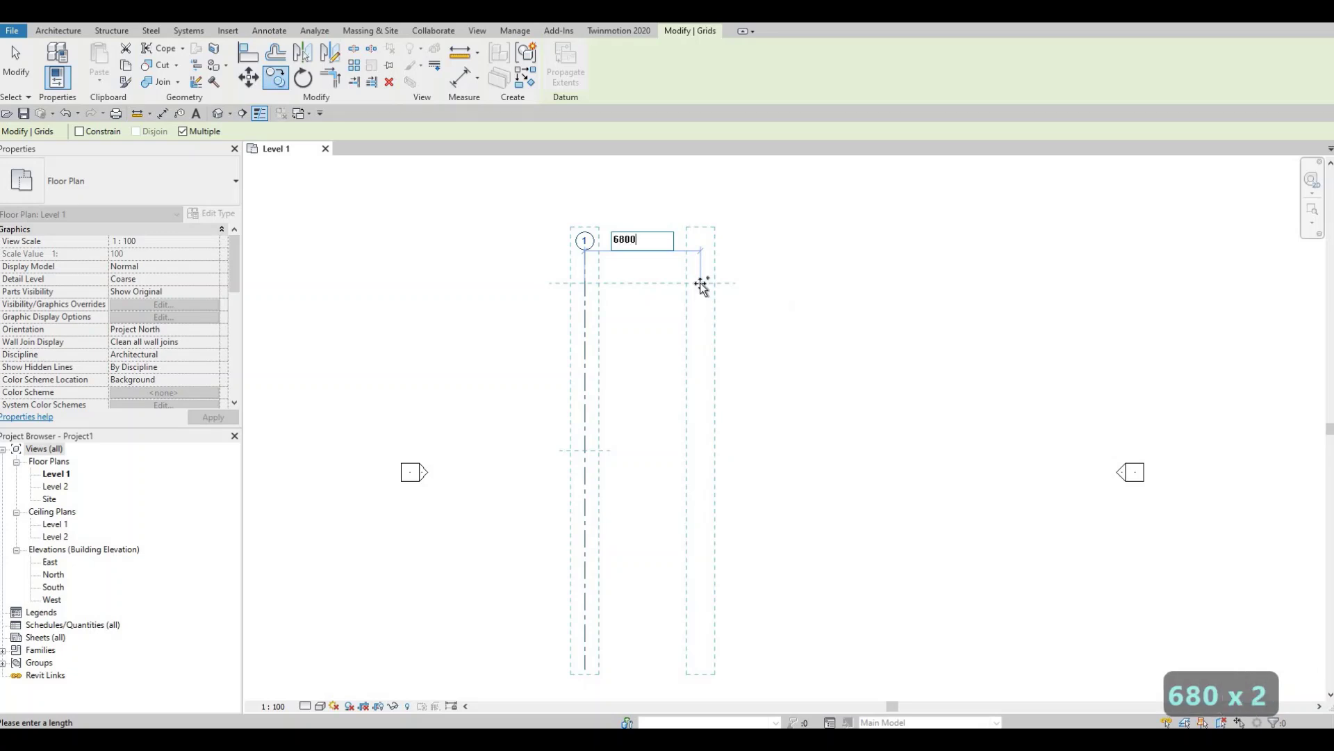
key("Return")
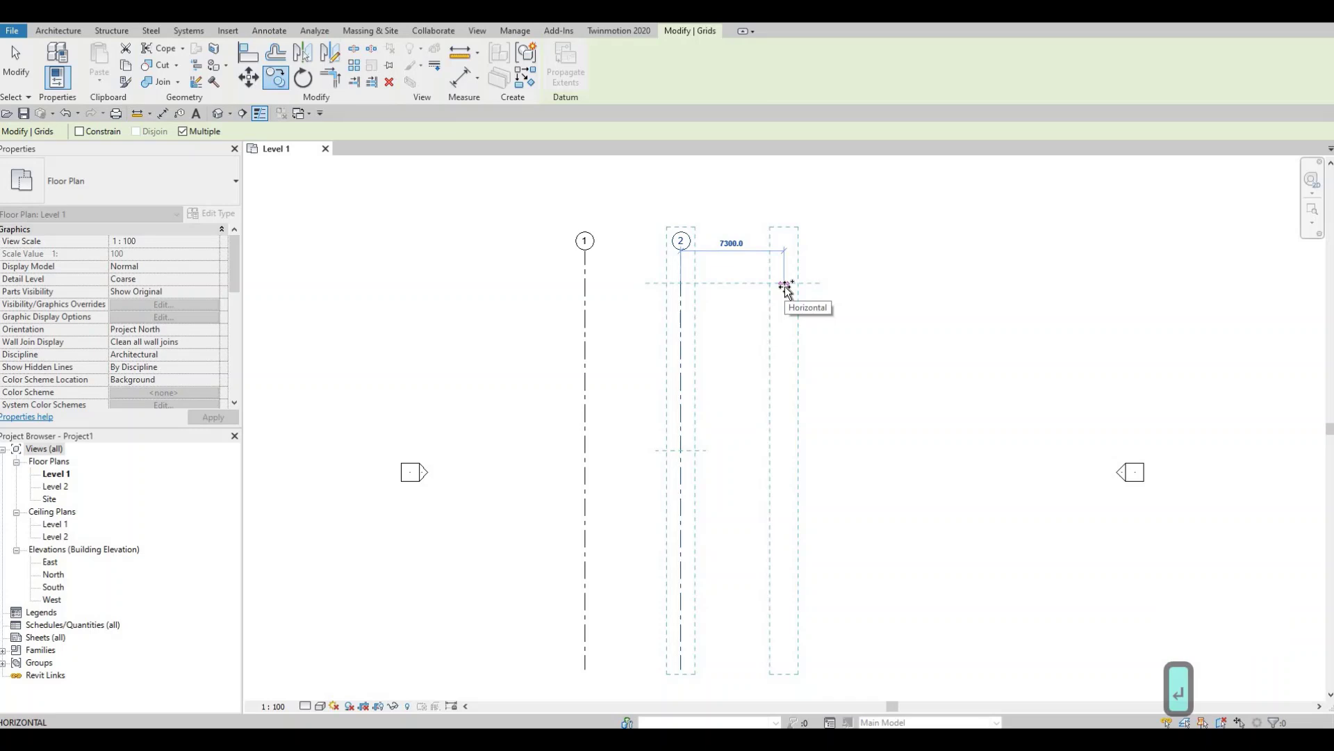
Step: Place two more vertical grid copies, 2230 right of grid 2 and 3700 right of the resulting grid, and finish copying
type("2")
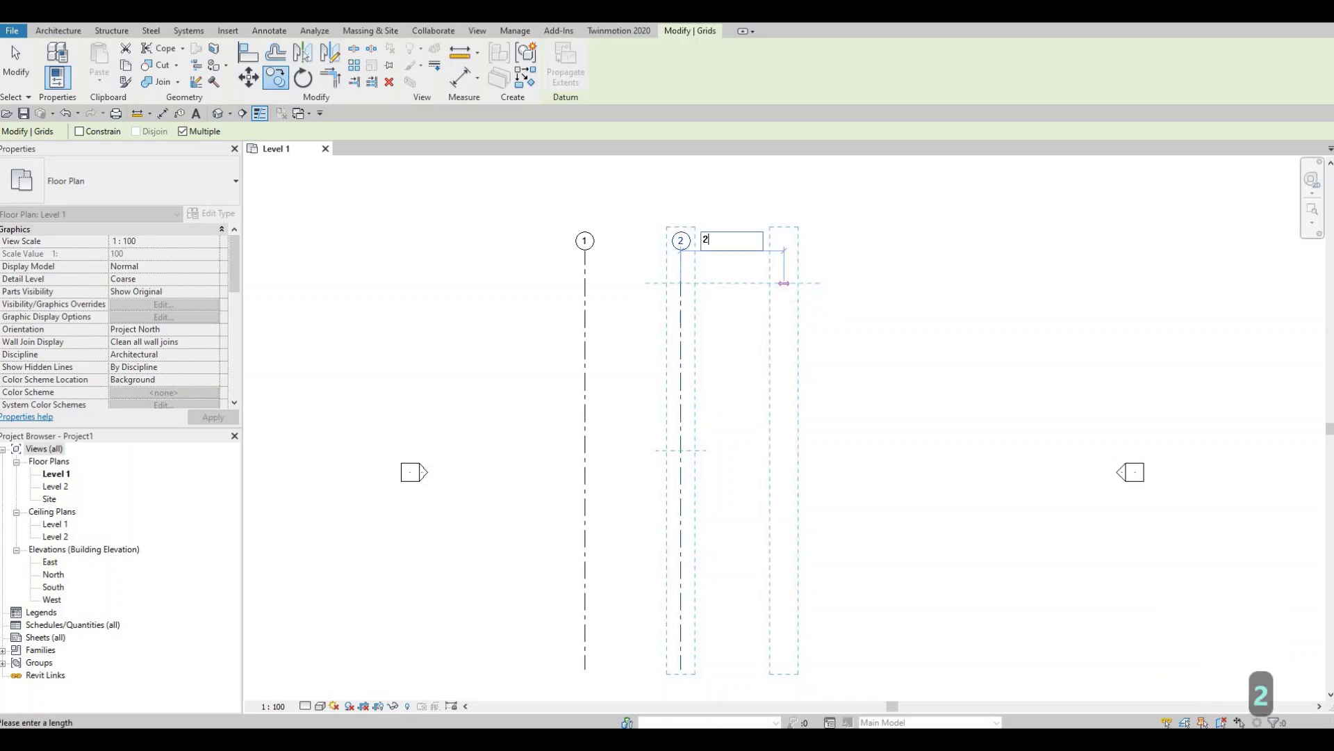
type("23")
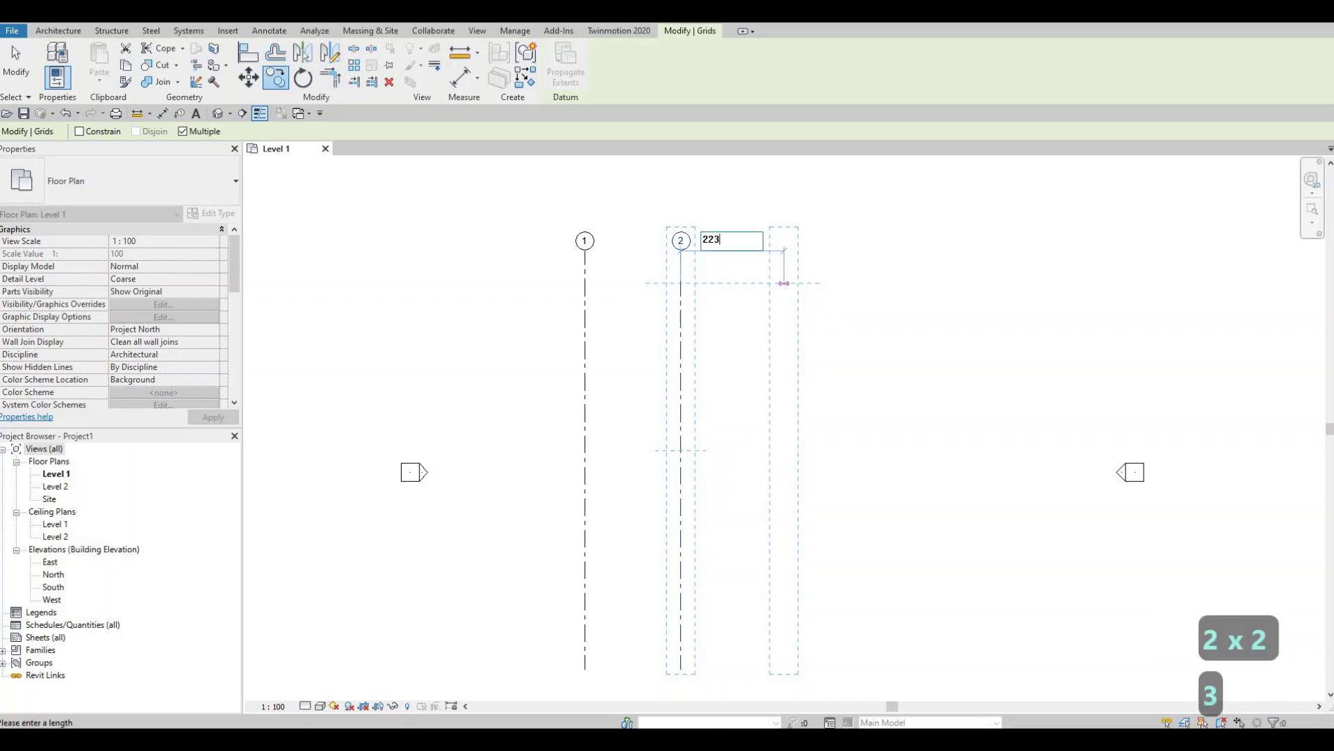
type("0")
key("Return")
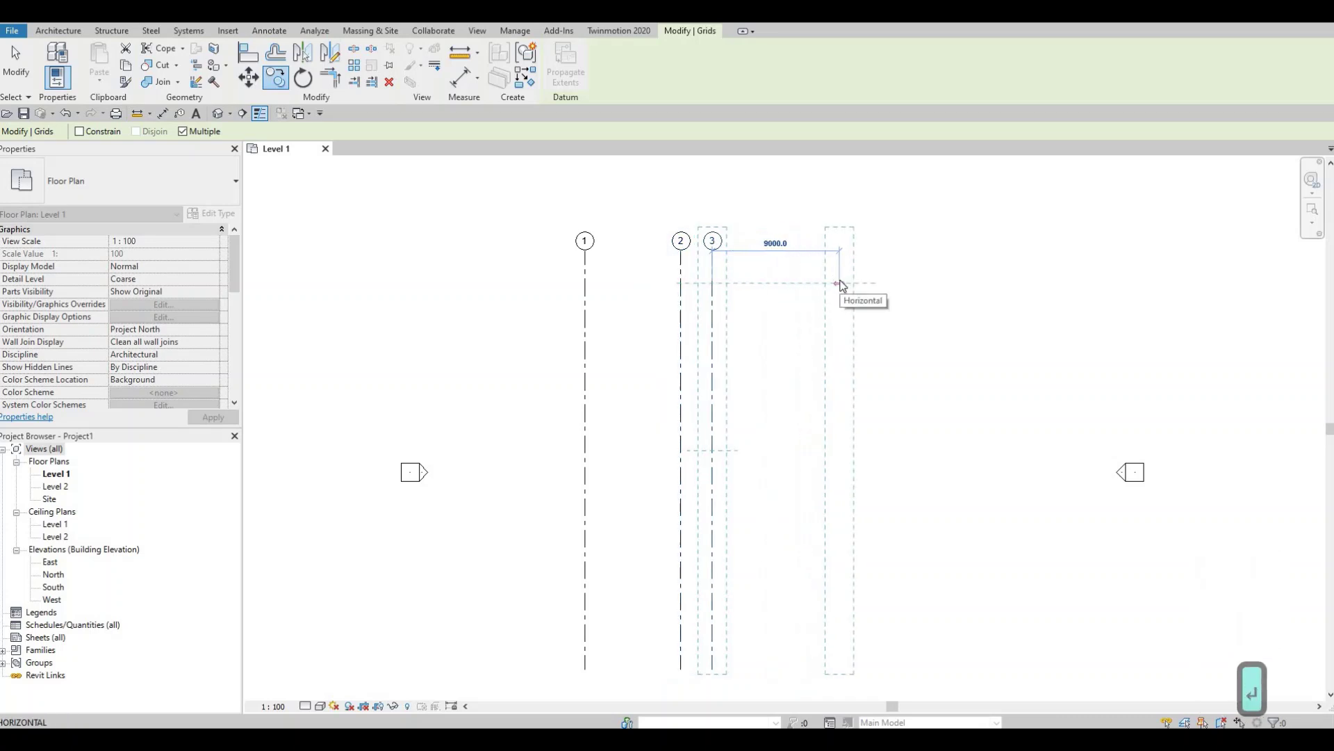
type("3700")
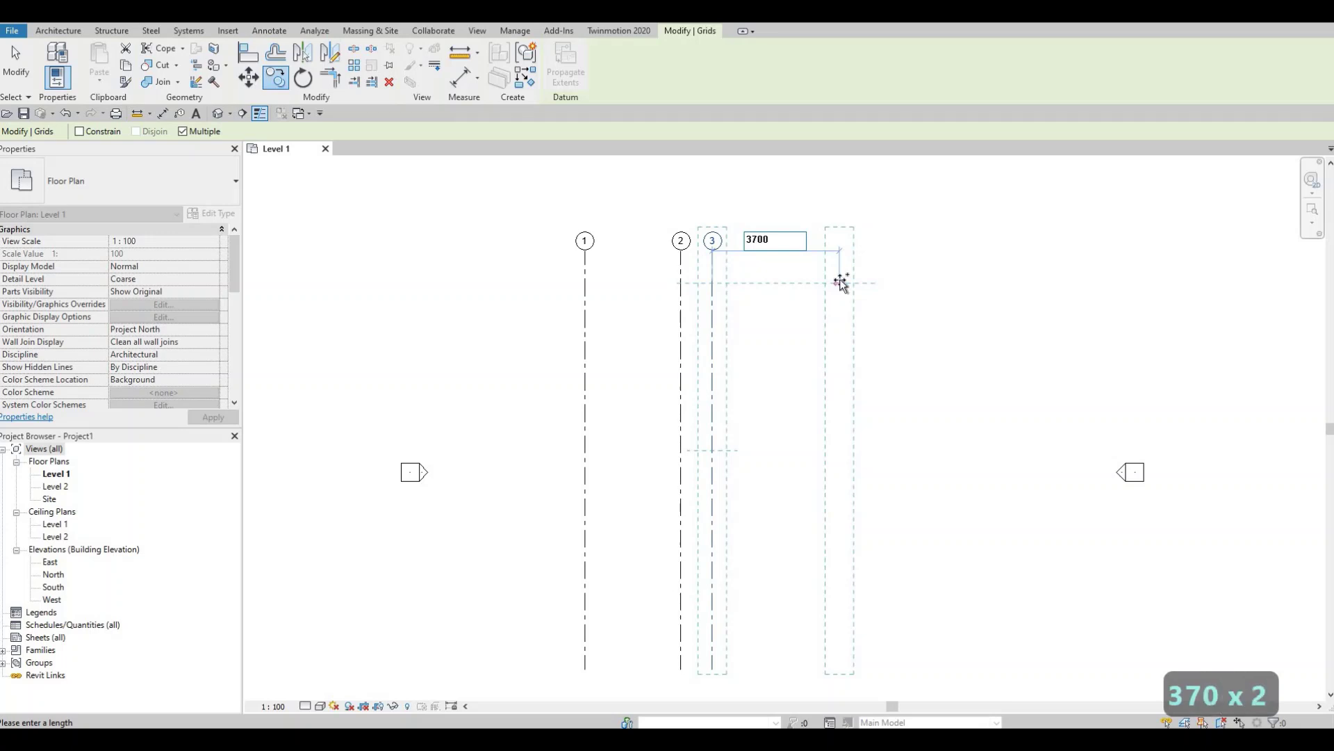
key("Return")
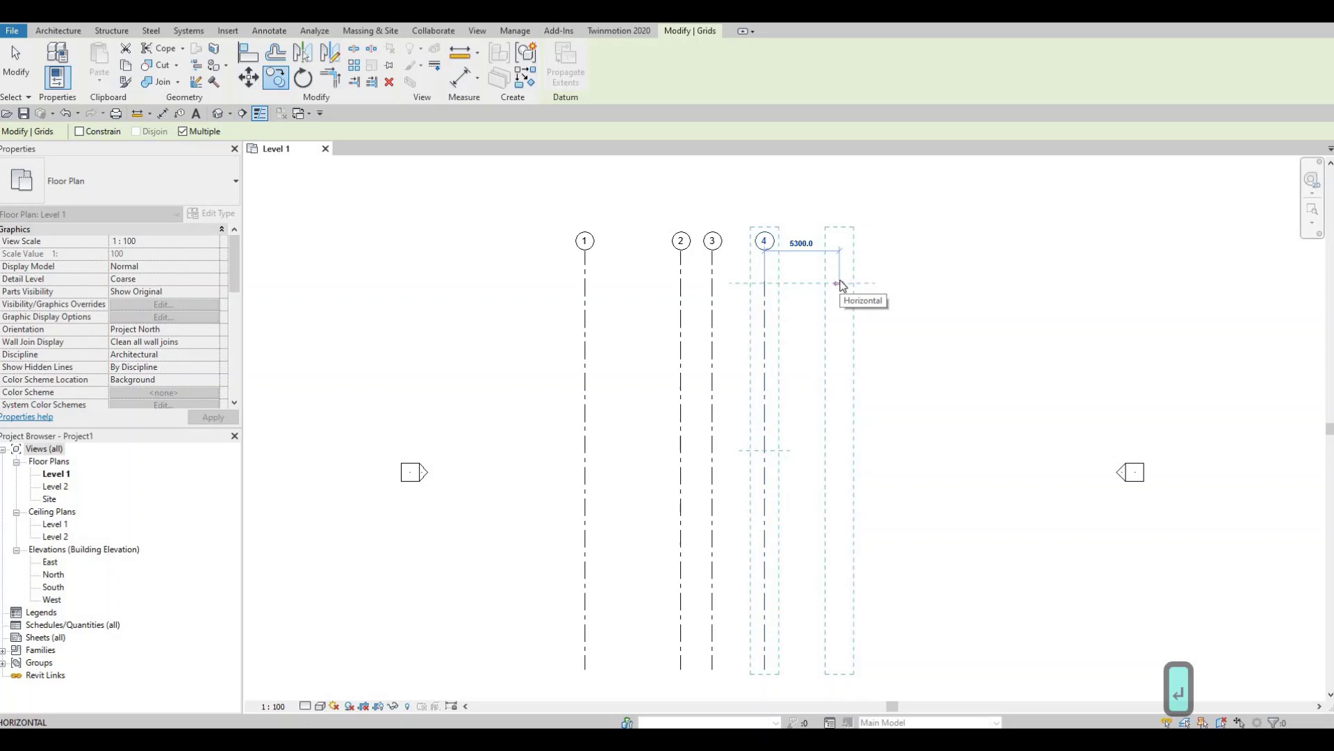
key("Escape")
key("Escape")
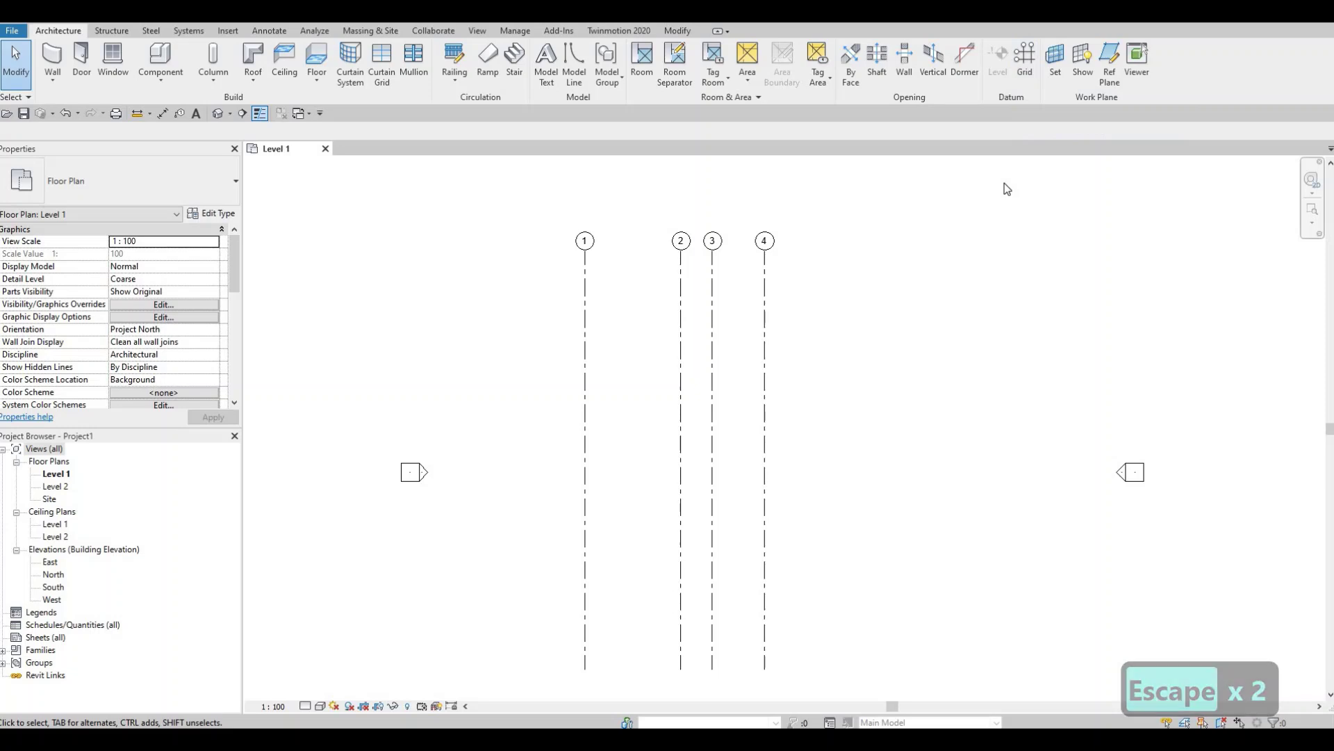
Step: Draw a horizontal grid line from right to left across the upper part of the four vertical grids
key("g")
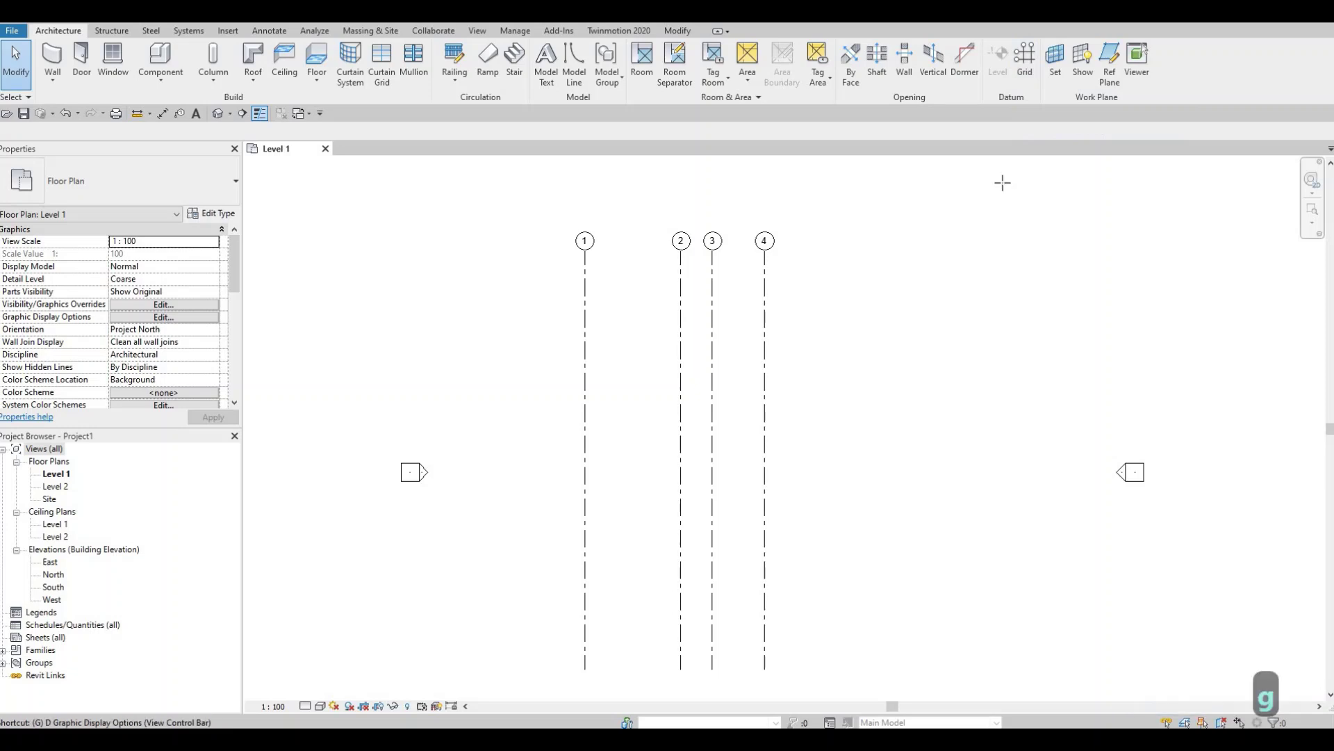
key("r")
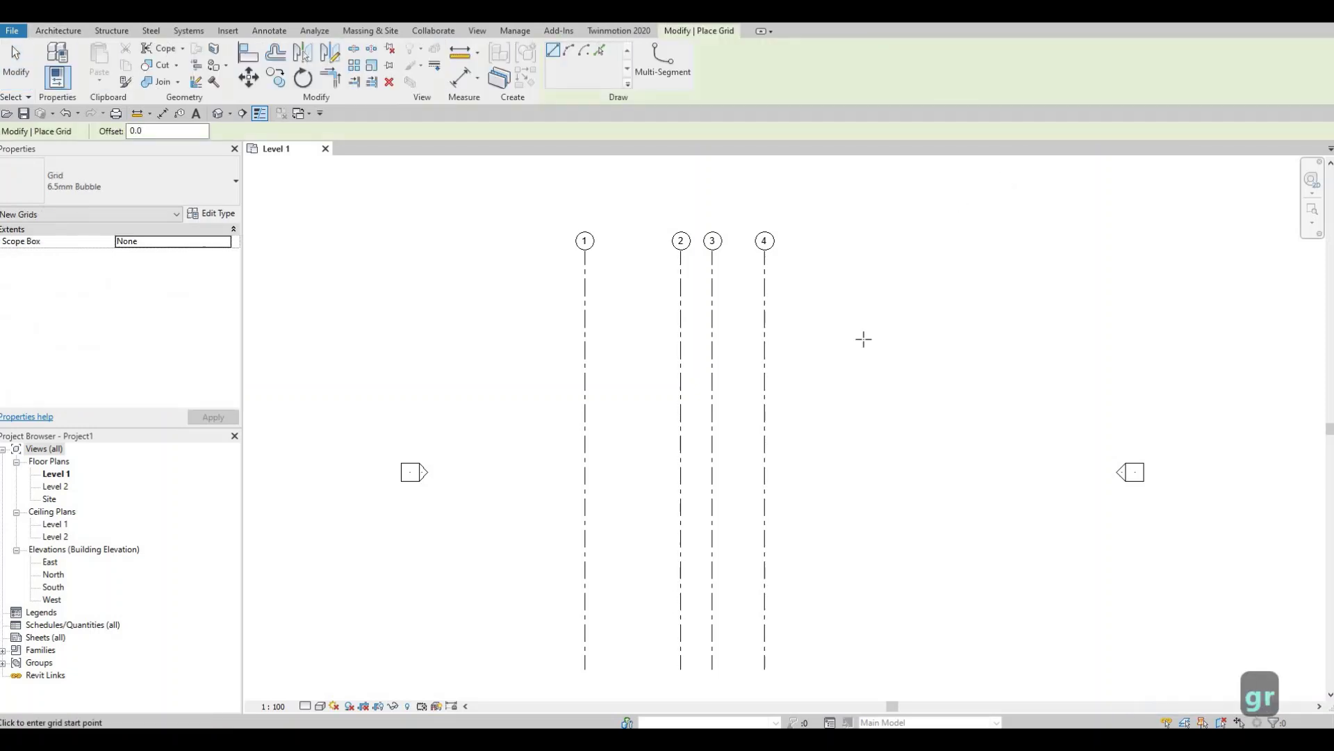
left_click(864, 338)
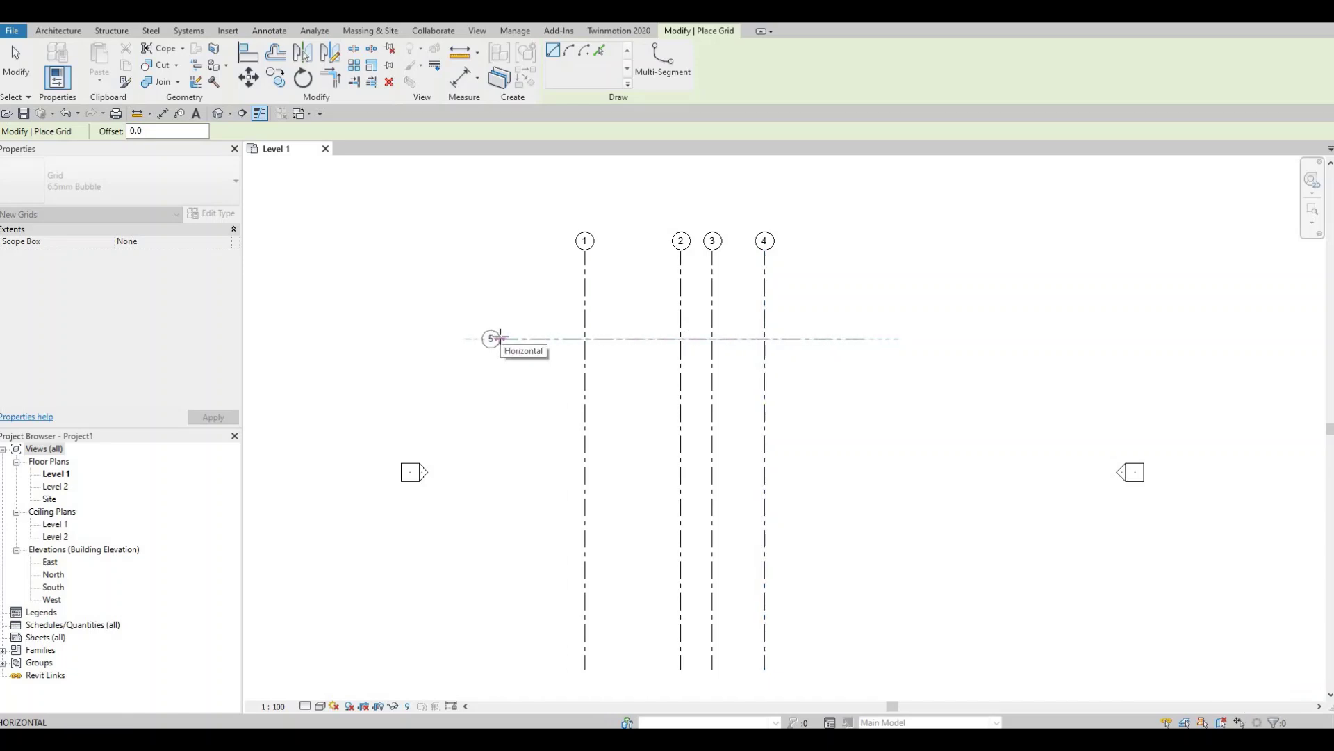
left_click(500, 338)
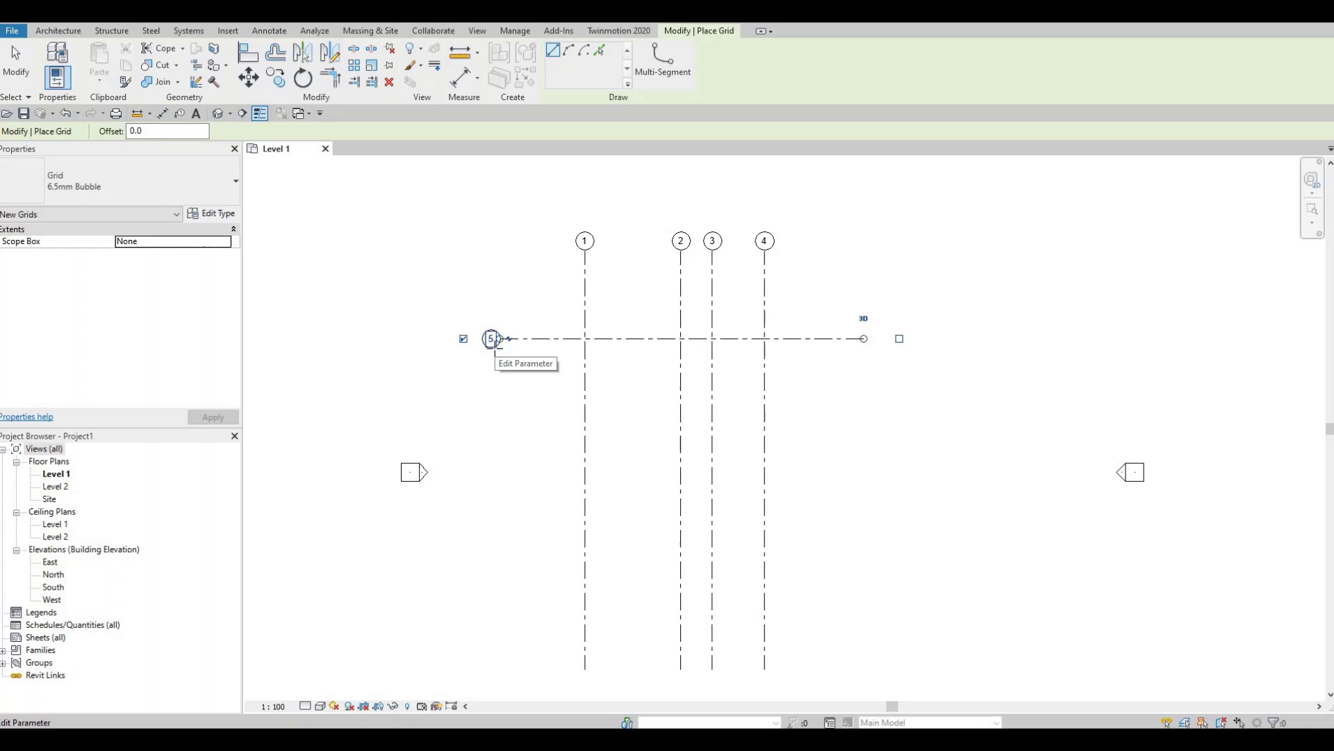
Step: Rename the horizontal grid line's bubble as A and finish placing grids
scroll(494, 348, "up", 2)
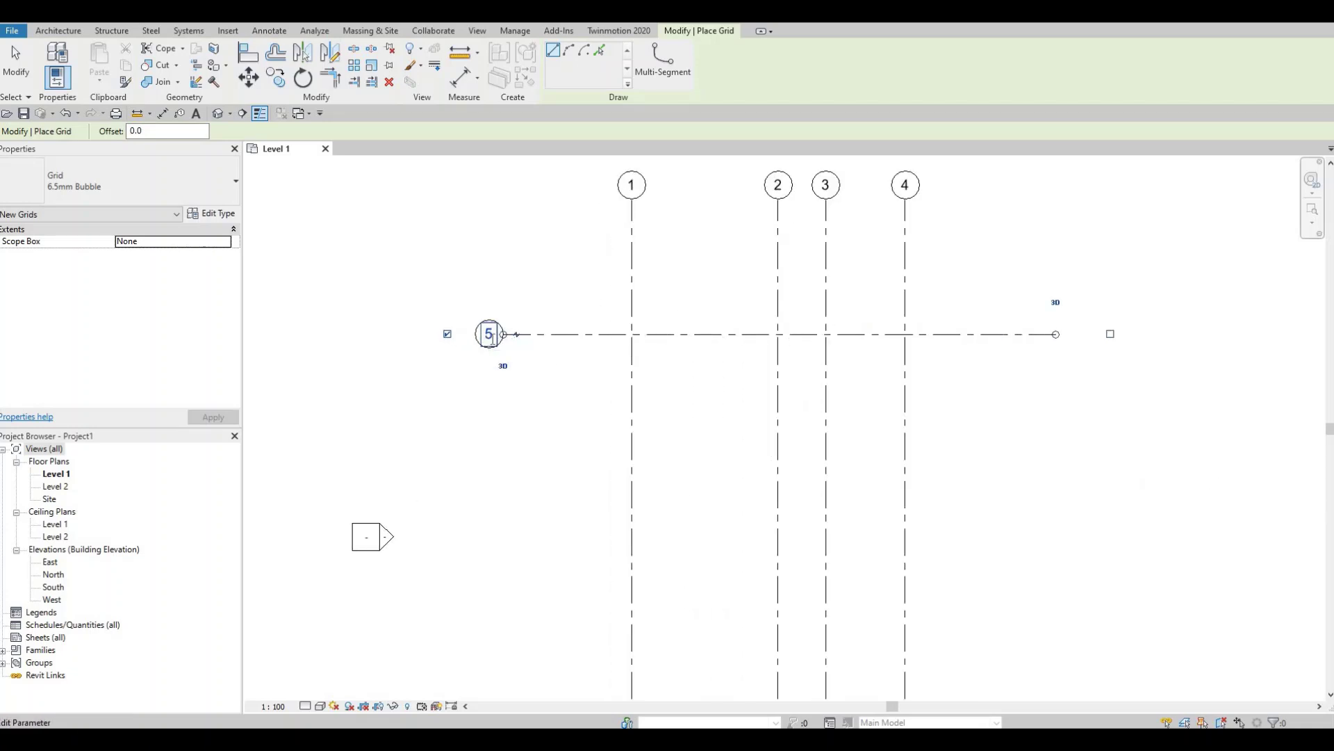
left_click(491, 336)
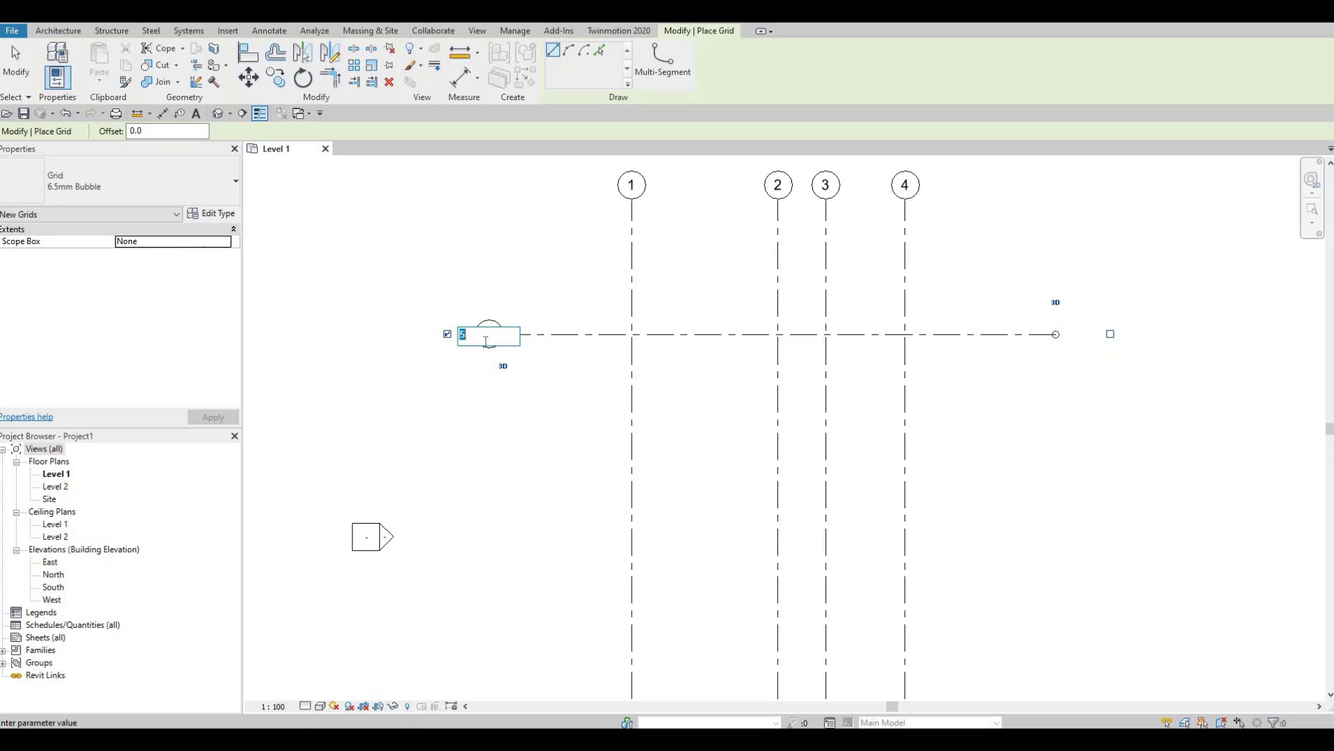
type("A")
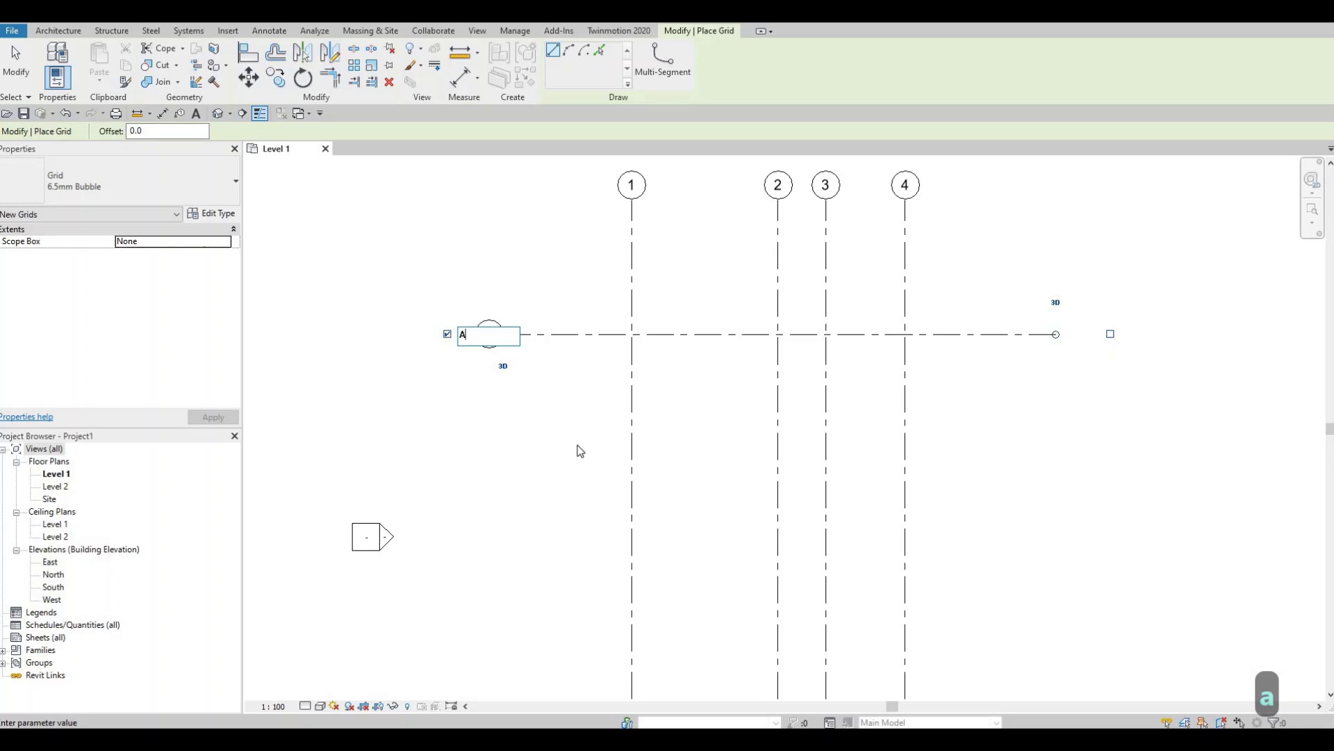
left_click(548, 441)
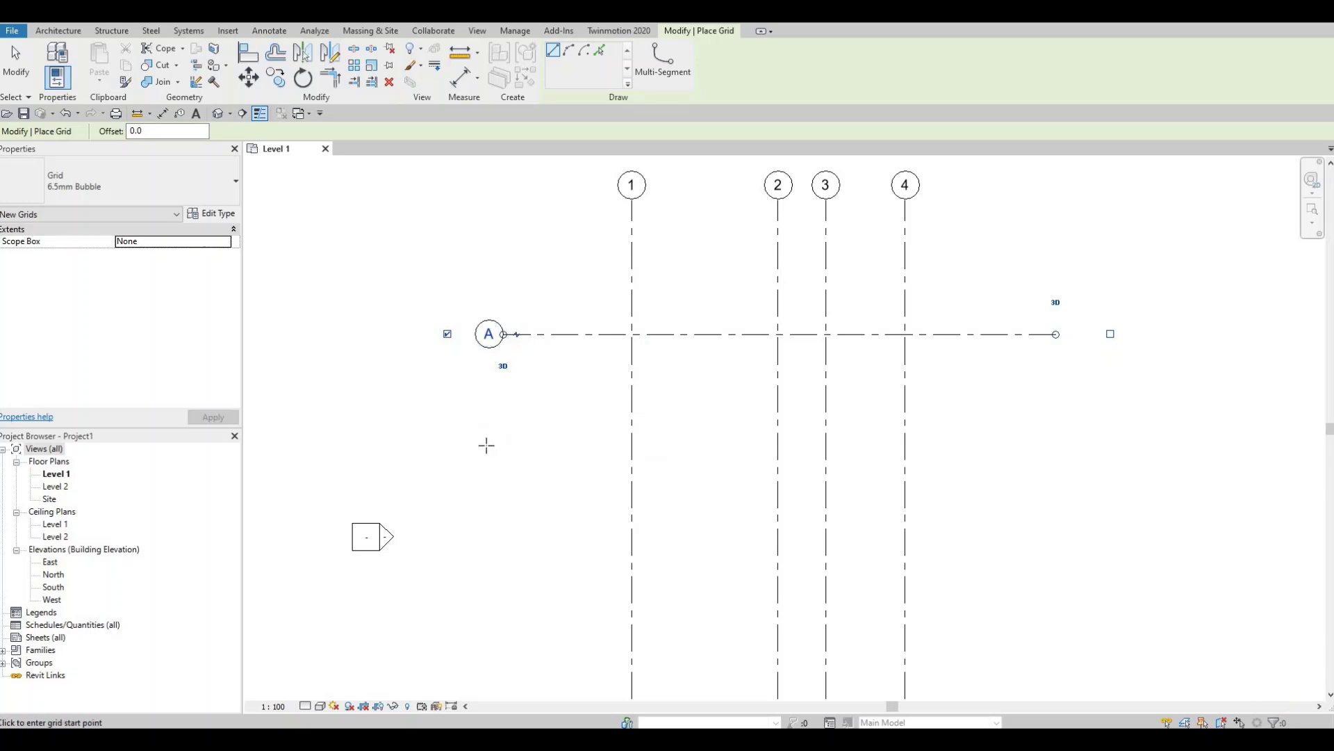
key("Escape")
key("Escape")
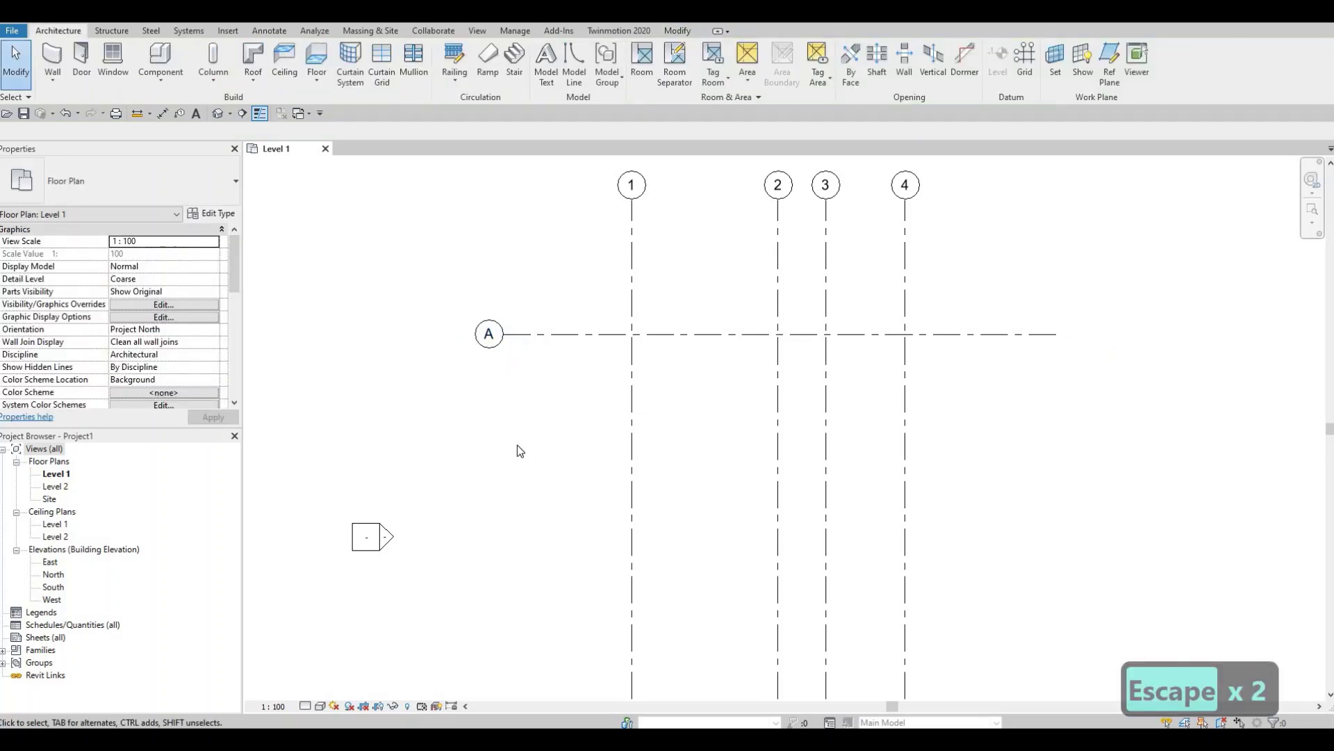
Step: Copy grid line A straight down with the Copy tool, placing the copy 6700 below it
left_click(560, 345)
key("c")
key("o")
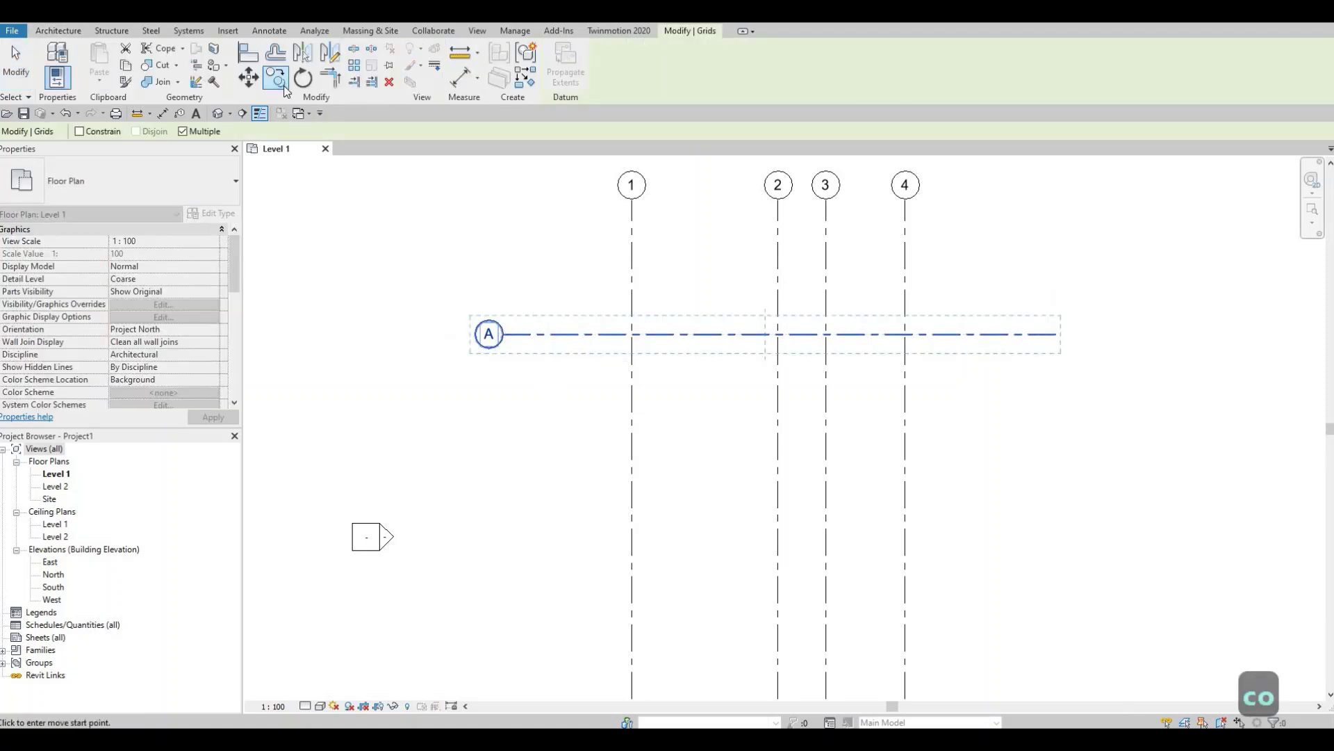
left_click(550, 335)
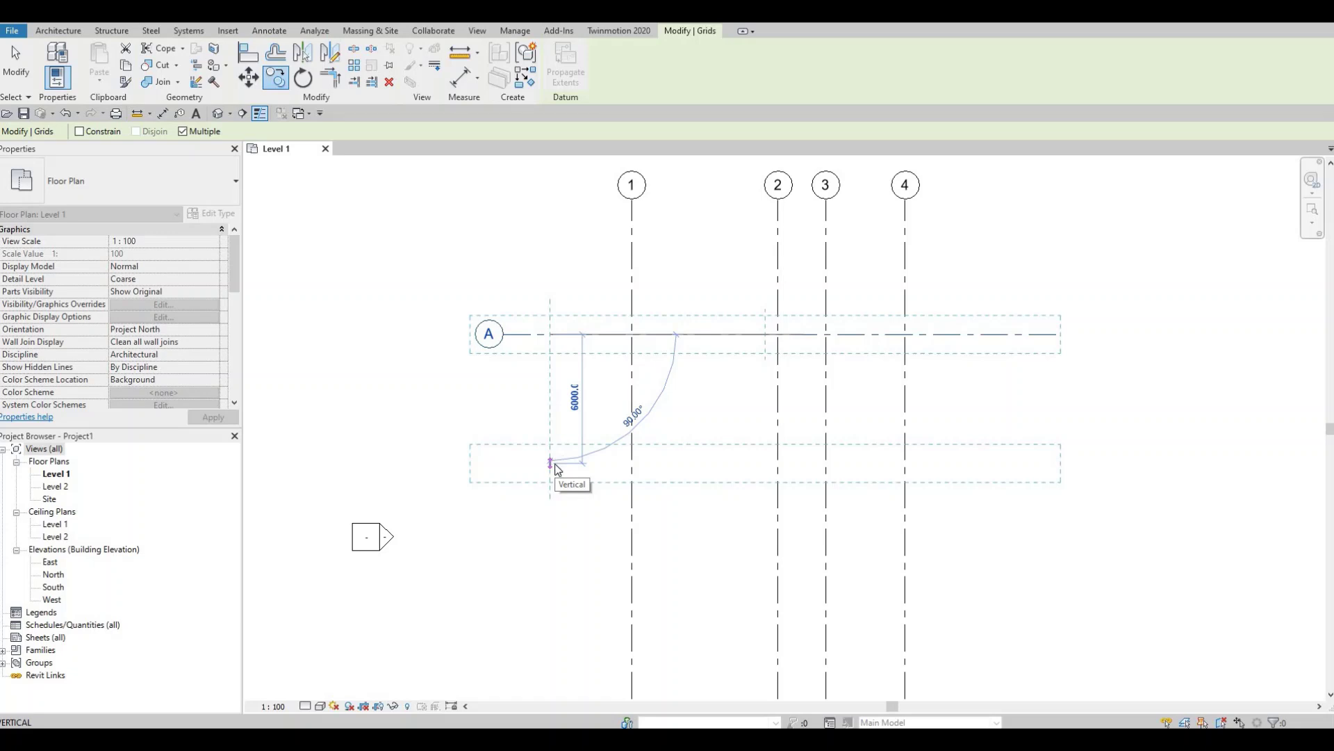
type("6")
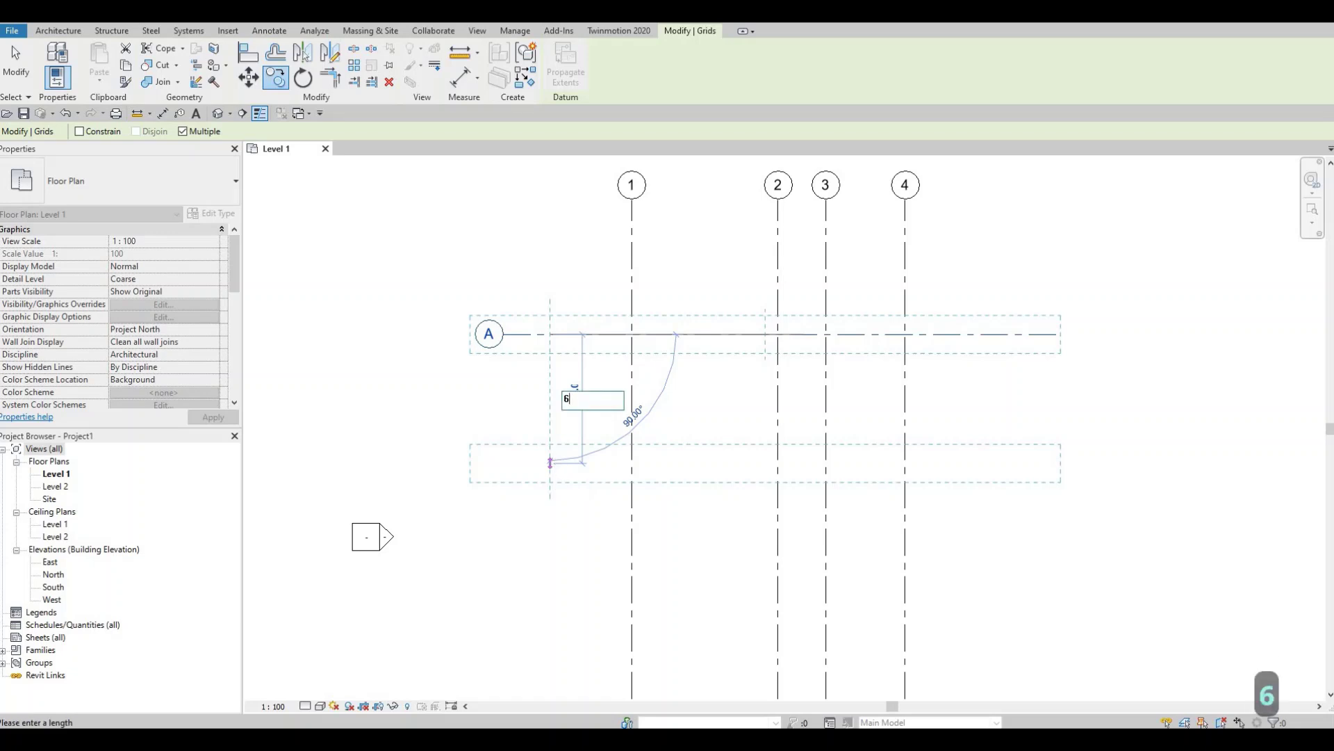
type("700")
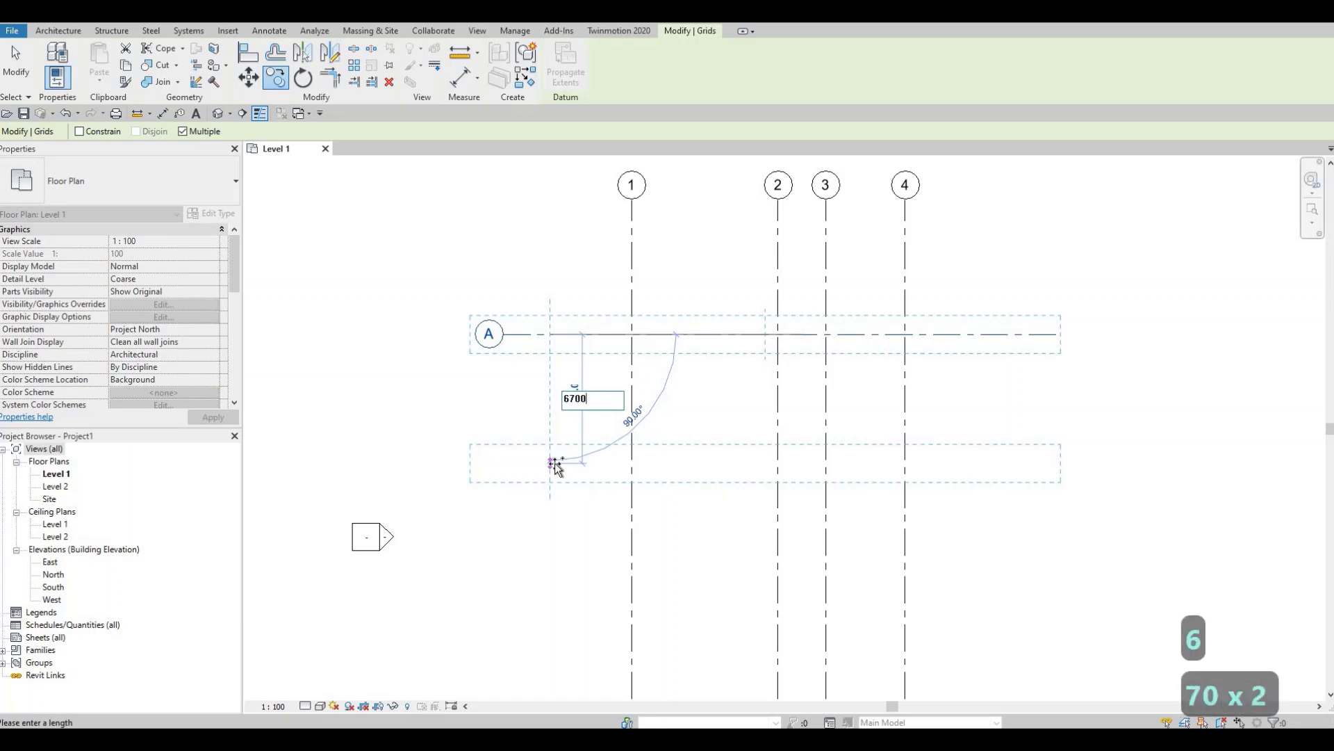
key("Return")
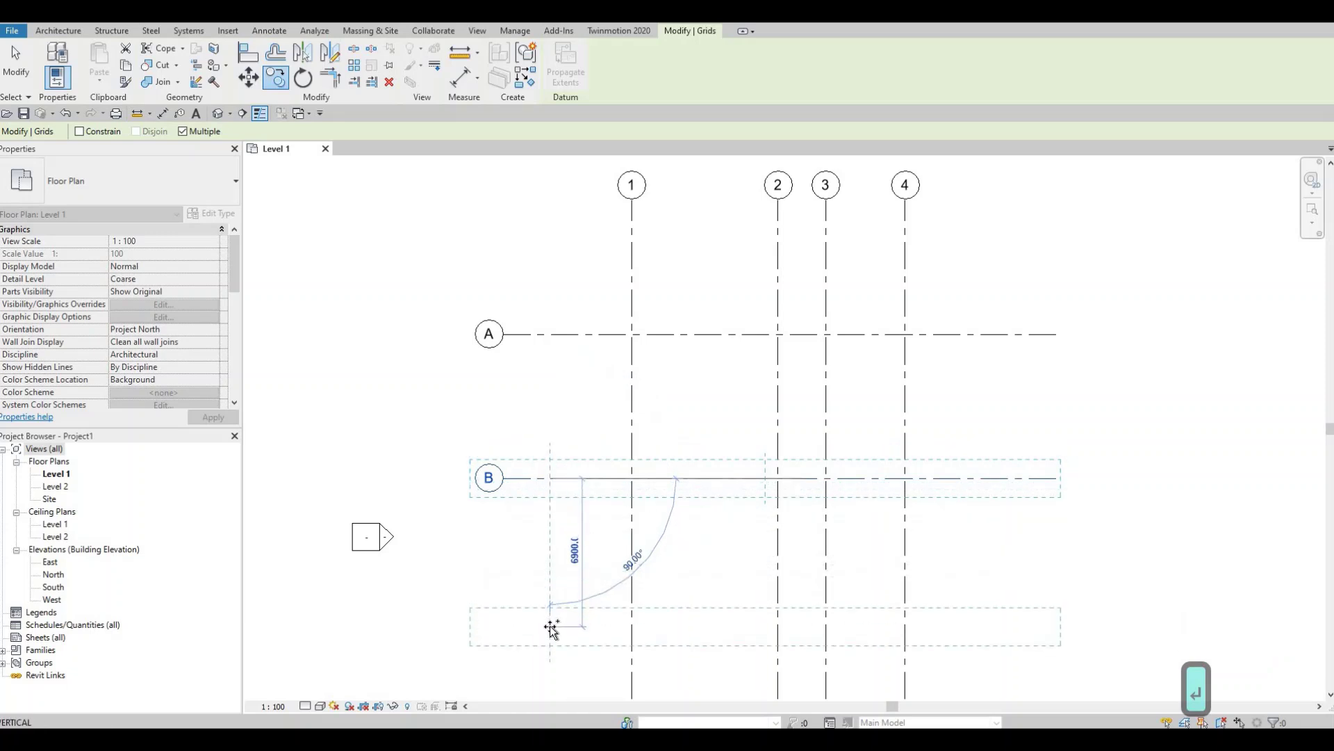
Step: Place two more horizontal grid copies, 2525 below grid B and 4185 below the resulting grid, and finish copying
type("25")
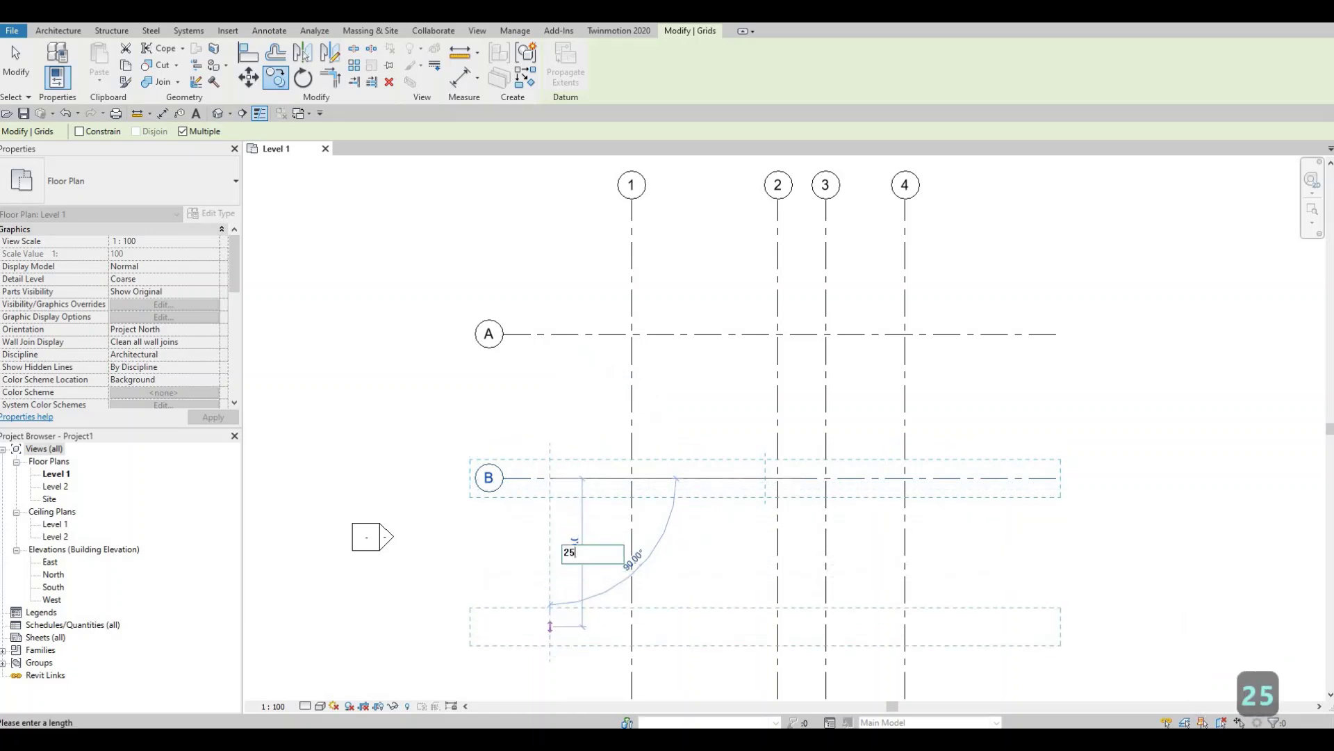
type("25")
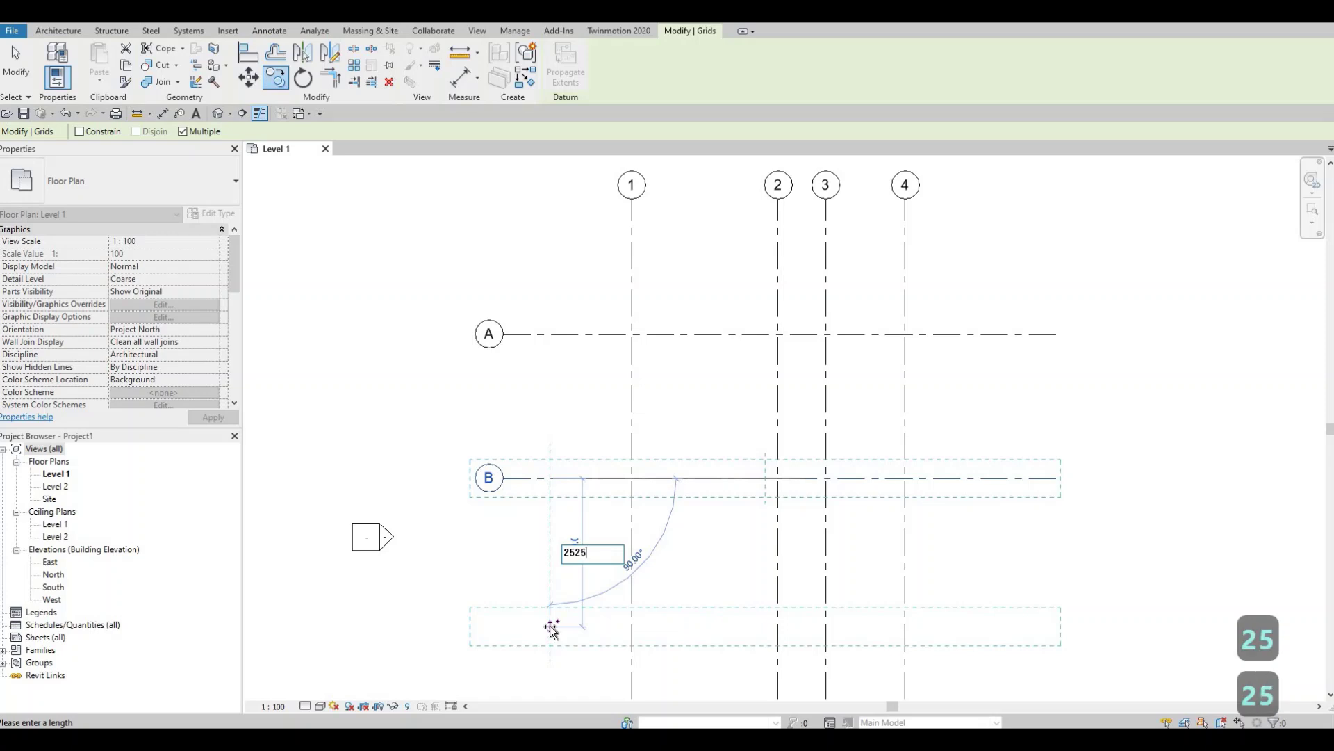
key("Return")
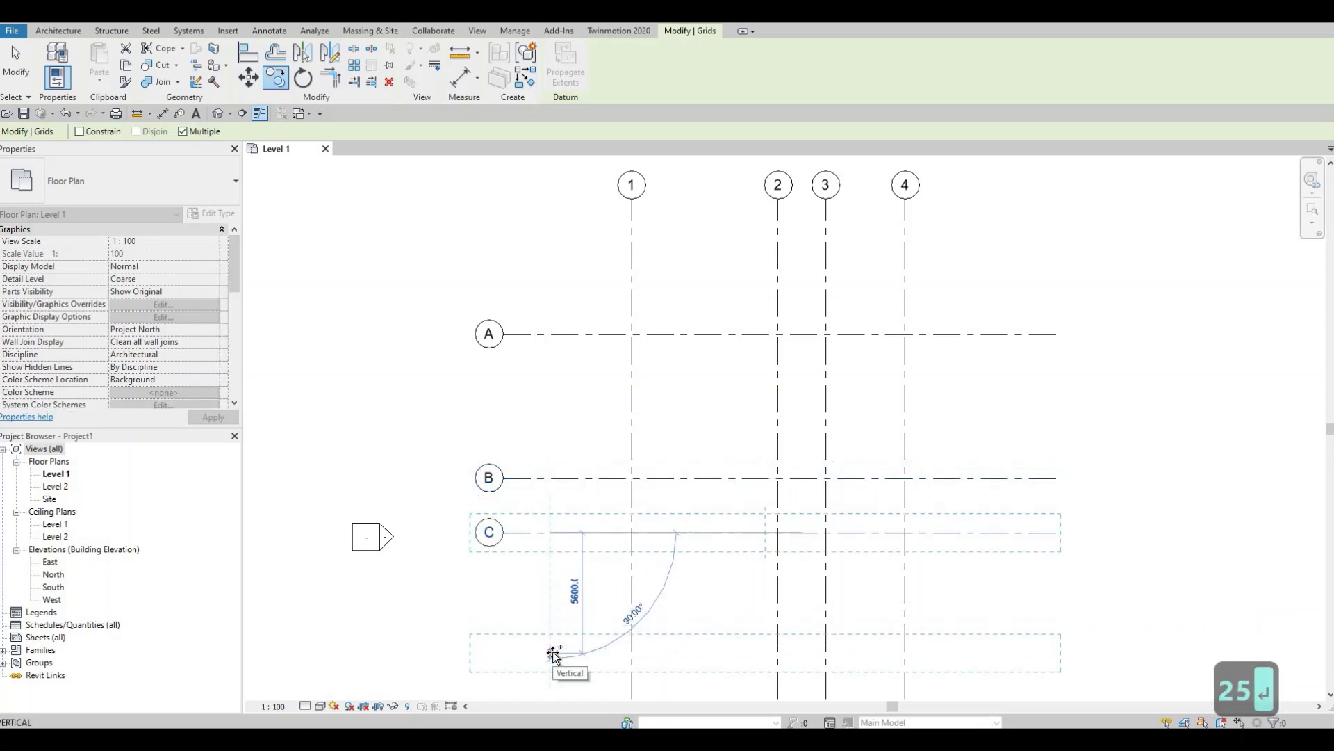
type("41")
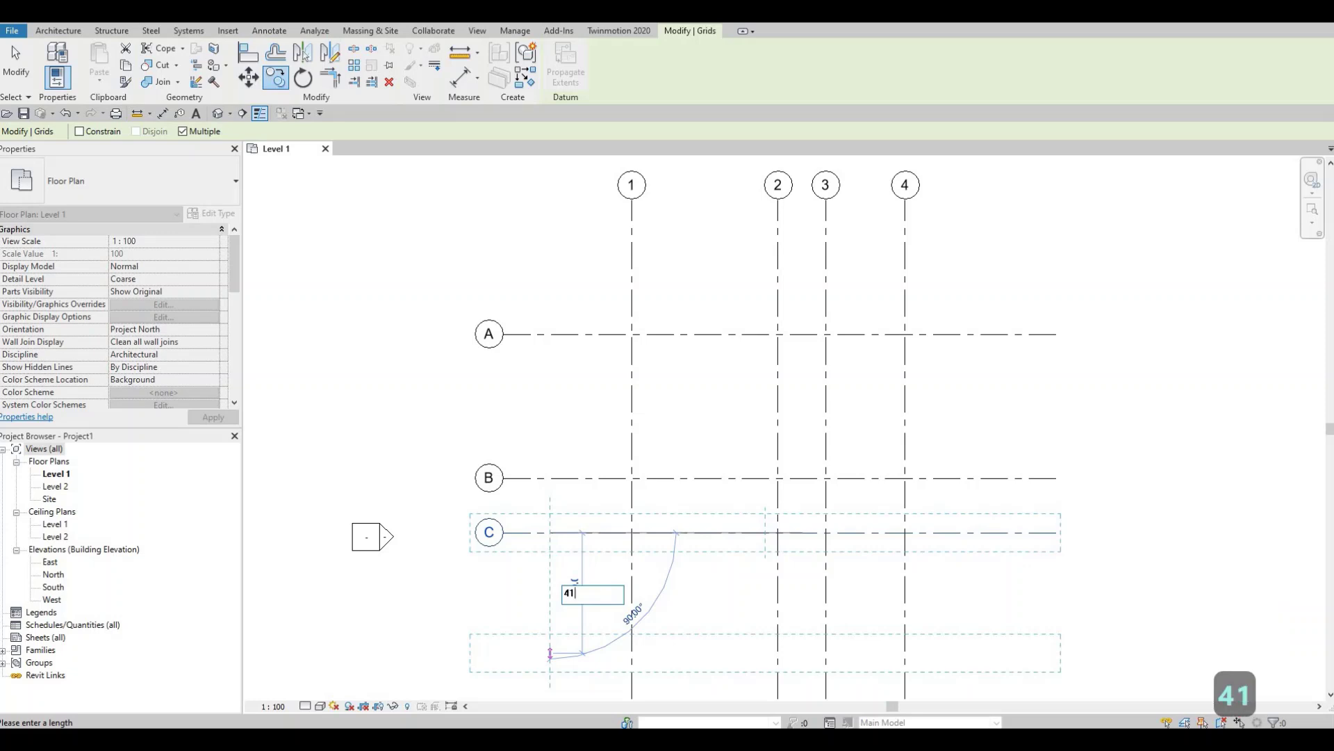
type("85")
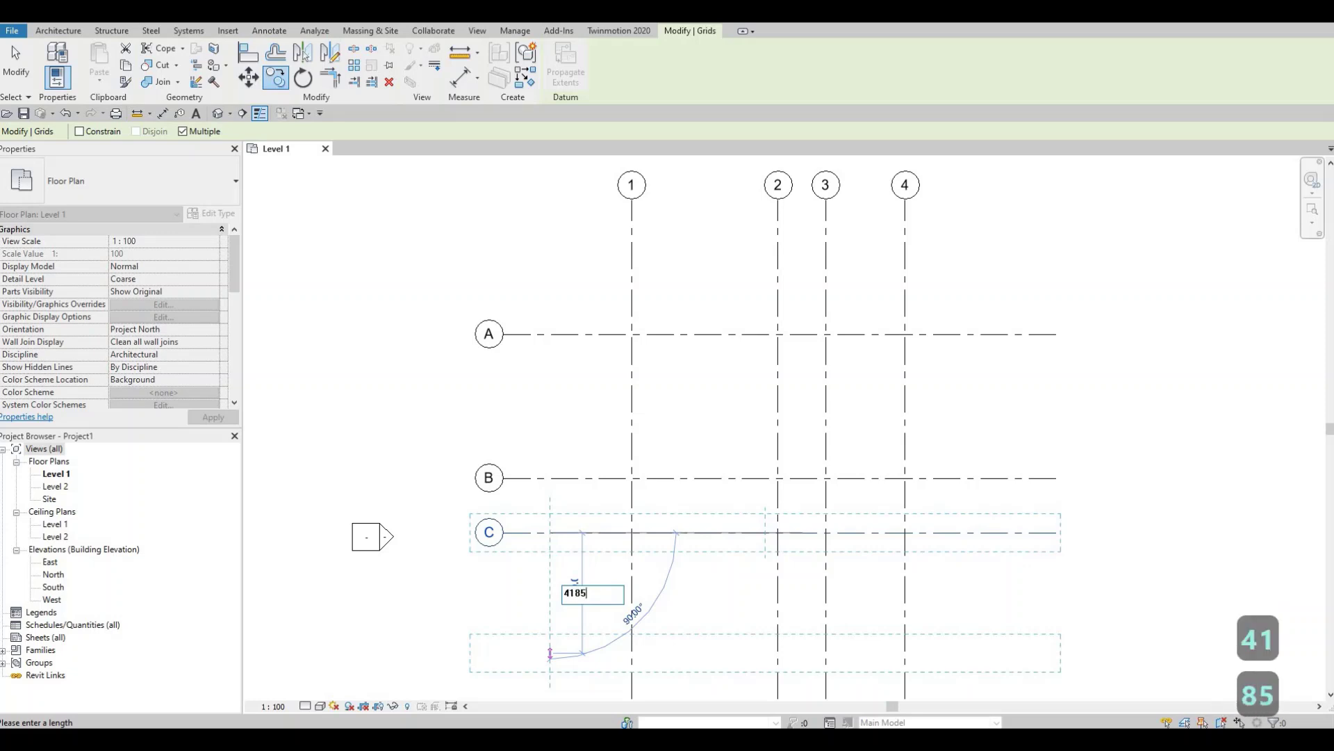
key("Return")
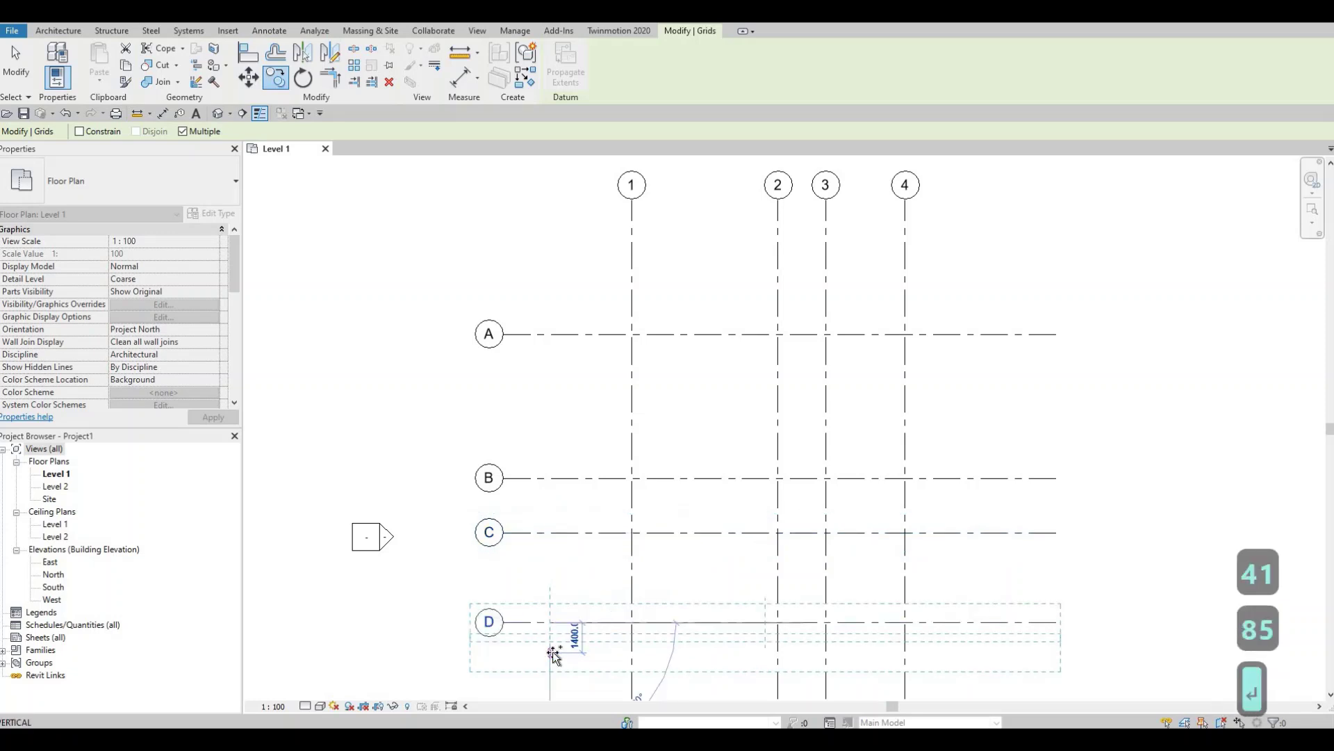
scroll(549, 544, "down", 3)
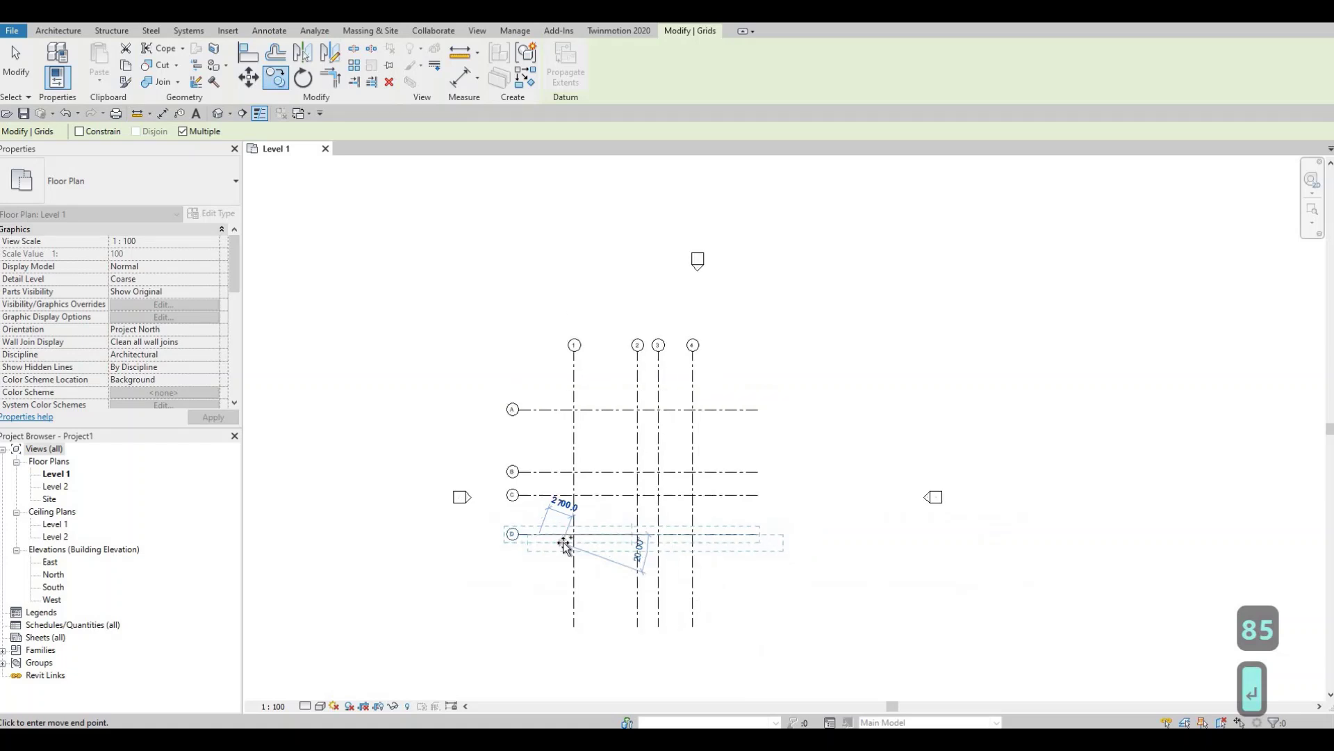
scroll(564, 547, "up", 1)
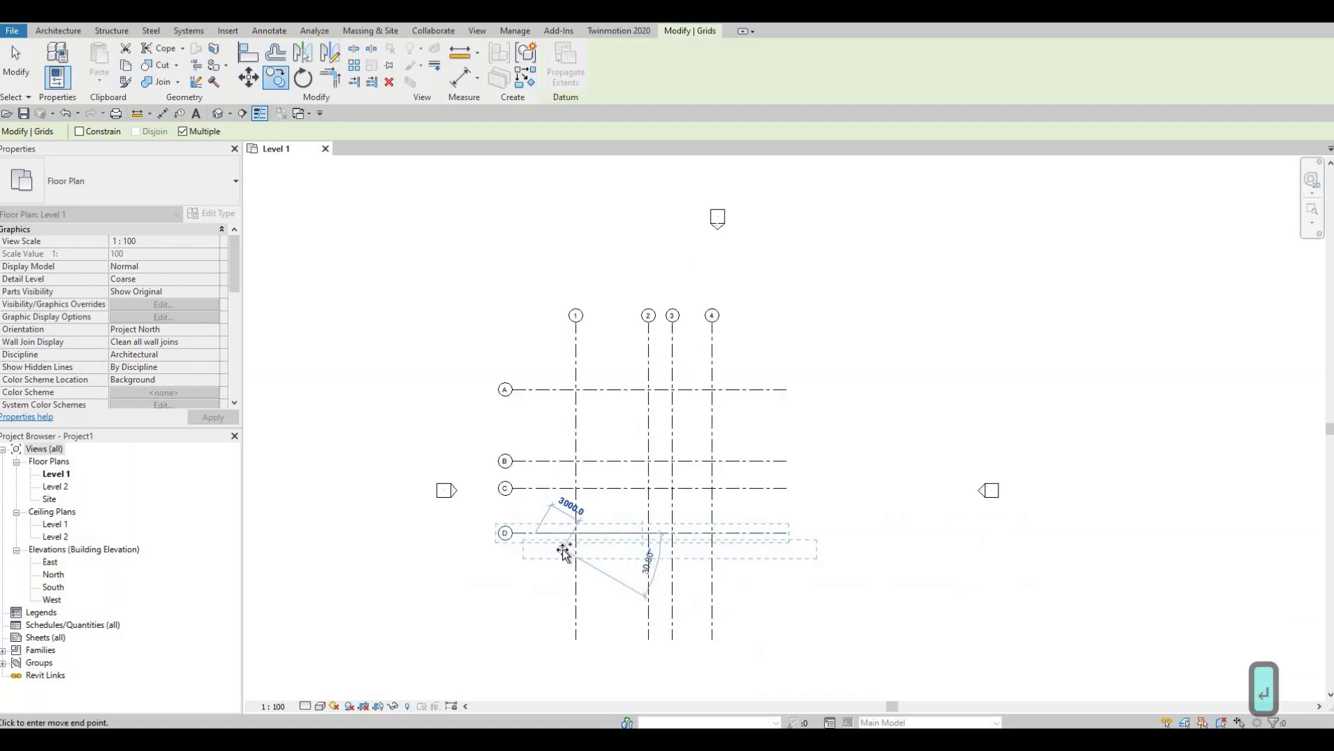
key("Escape")
key("Escape")
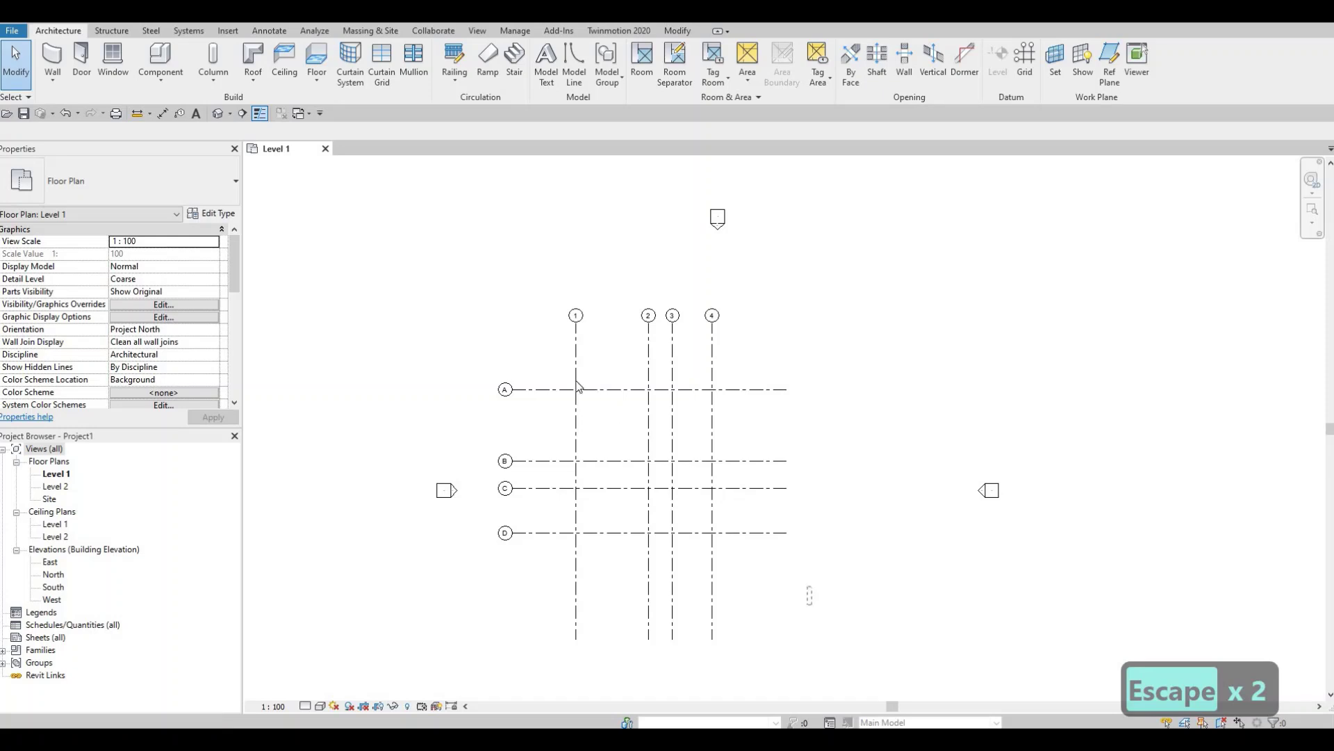
Step: Move all eight grid lines to centre them between the elevation markers, and shorten the lower ends of the vertical grids
left_click_drag(812, 604, 741, 461)
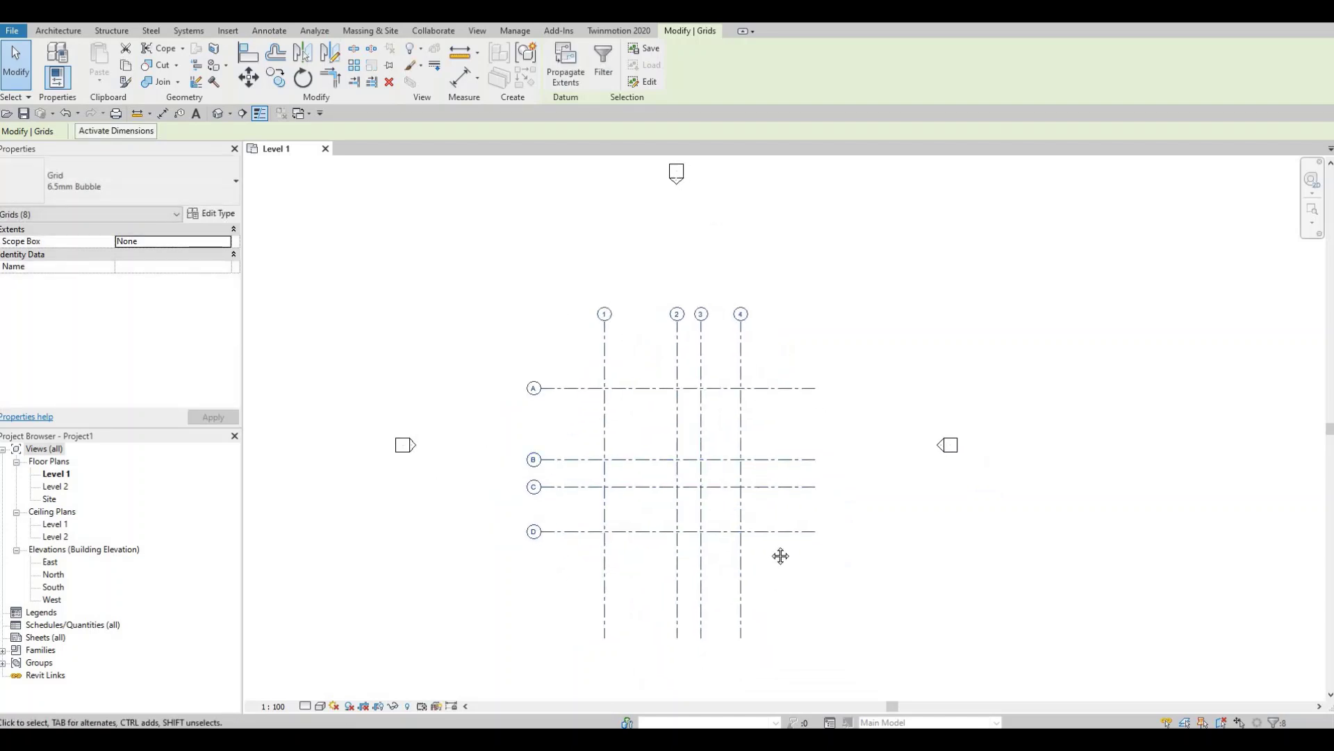
left_click(744, 601)
scroll(723, 626, "up", 2)
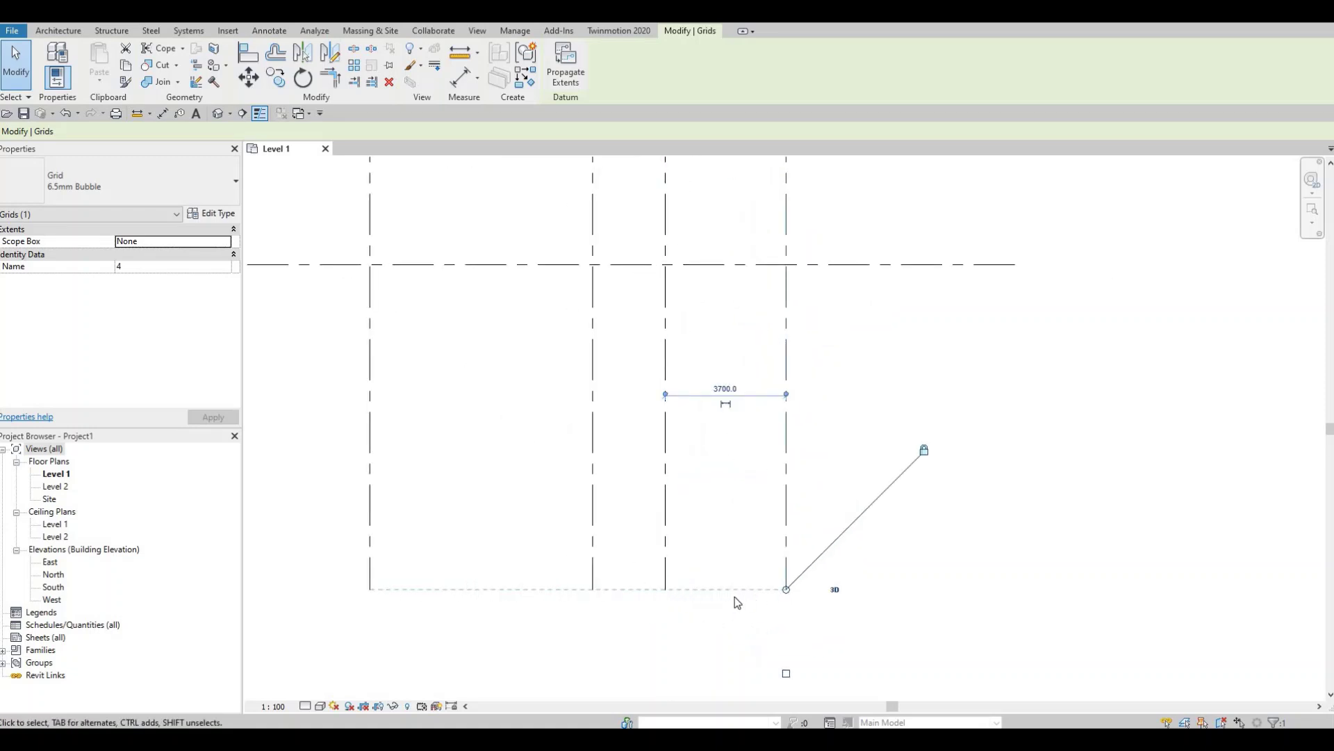
left_click_drag(786, 591, 487, 452)
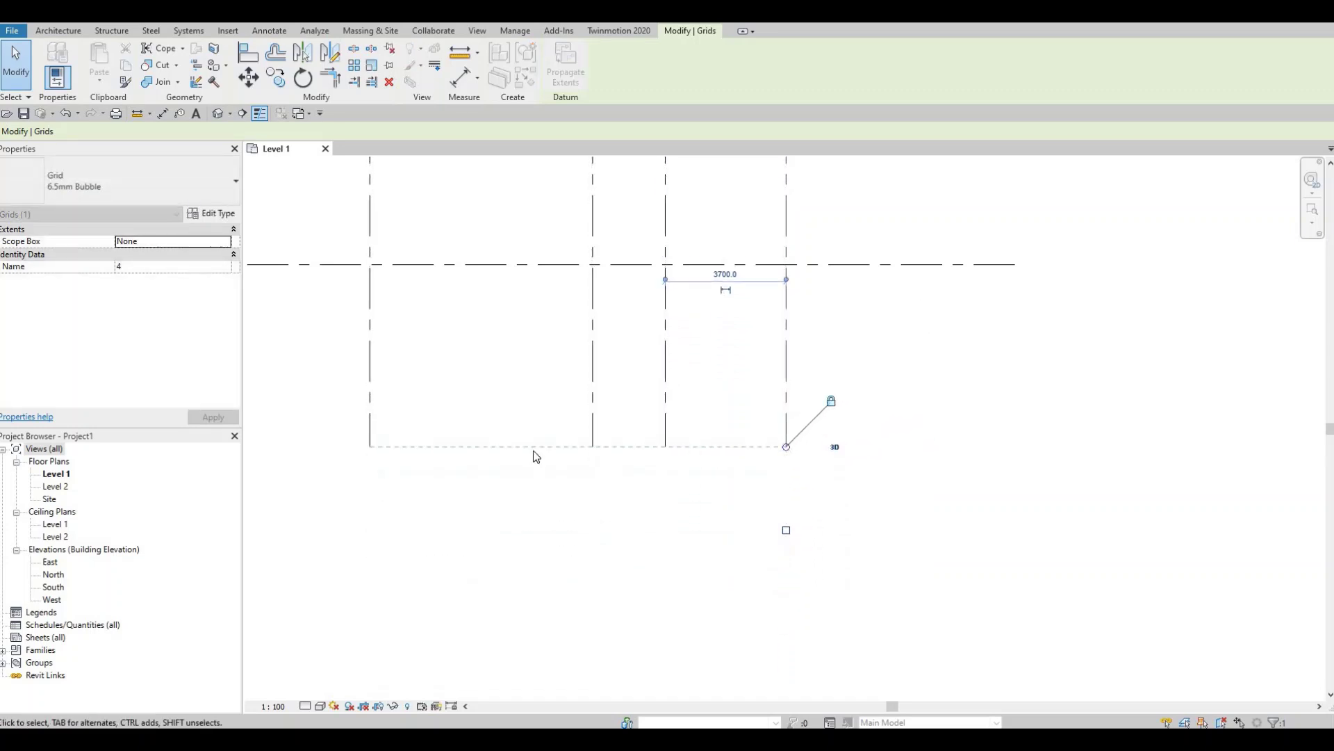
scroll(898, 482, "down", 2)
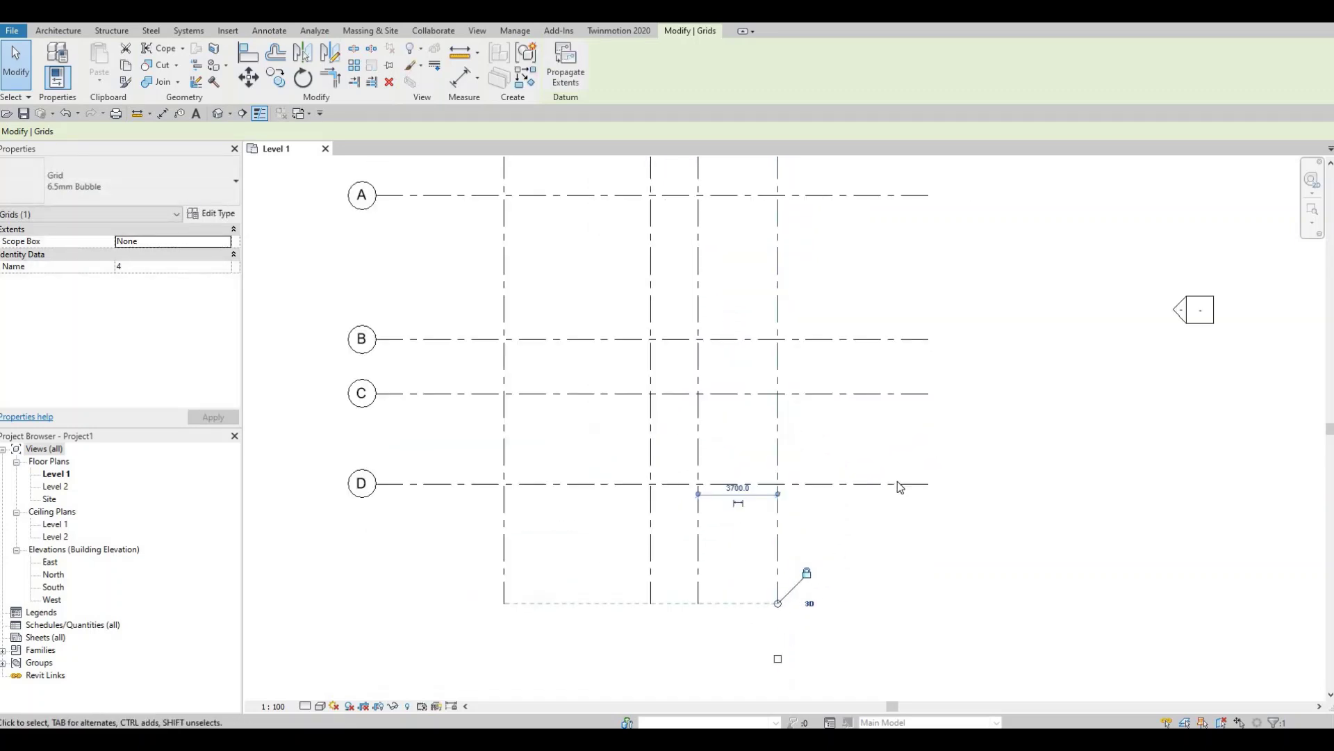
Step: Pull the right ends of horizontal grids A to D in towards grid 4, and shorten the vertical grids' lower ends further
left_click(913, 480)
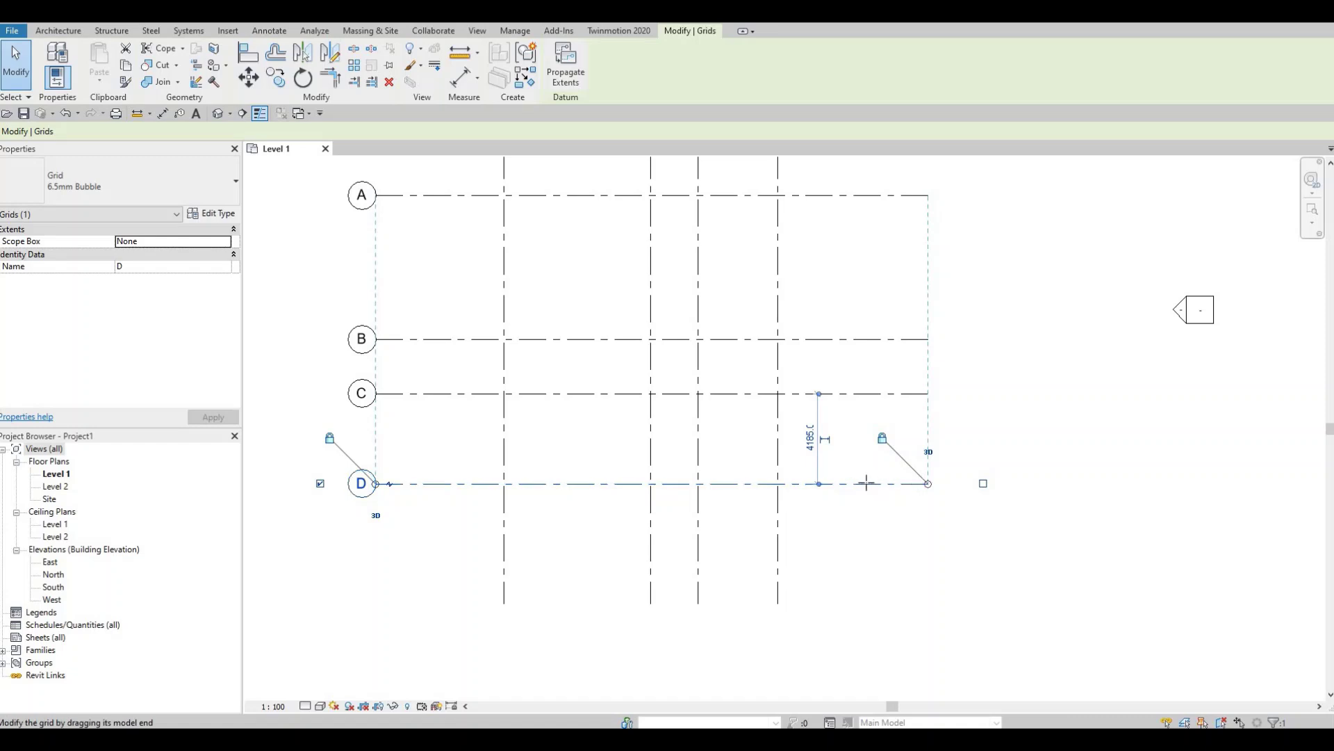
left_click_drag(845, 482, 856, 483)
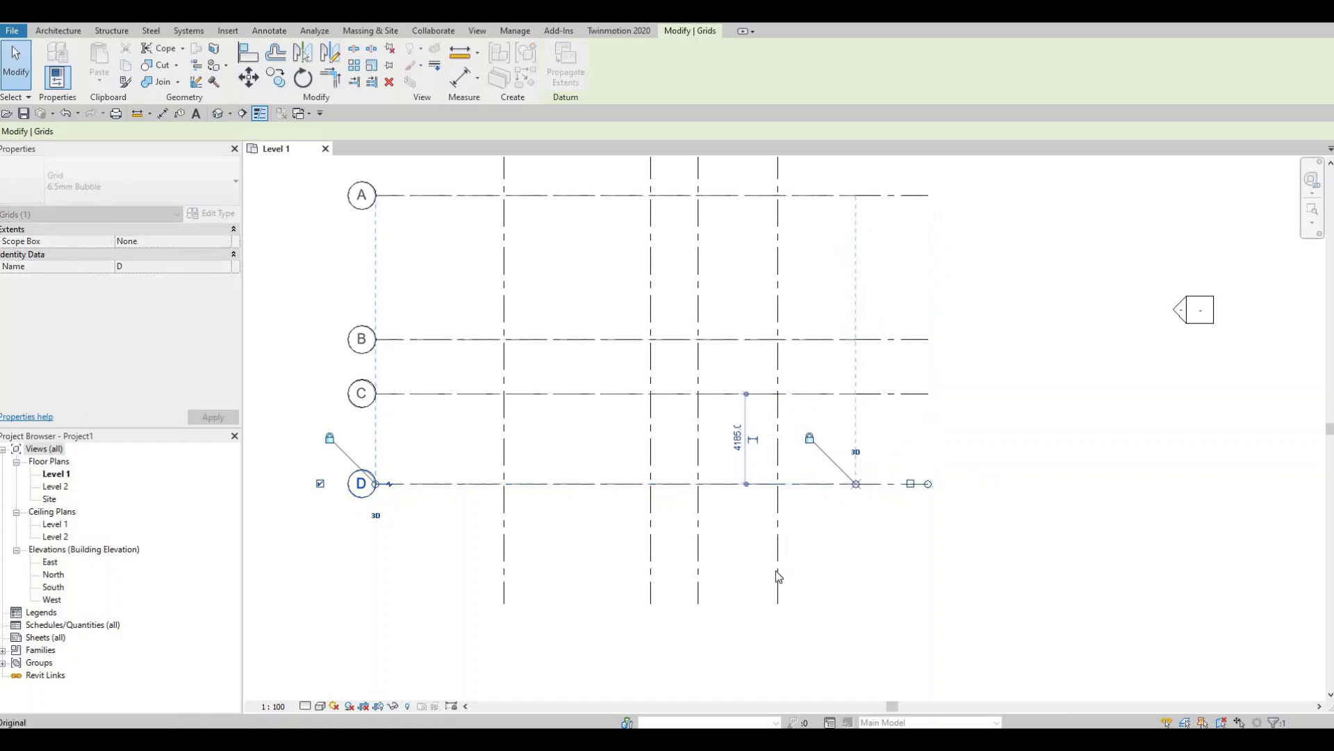
left_click(779, 599)
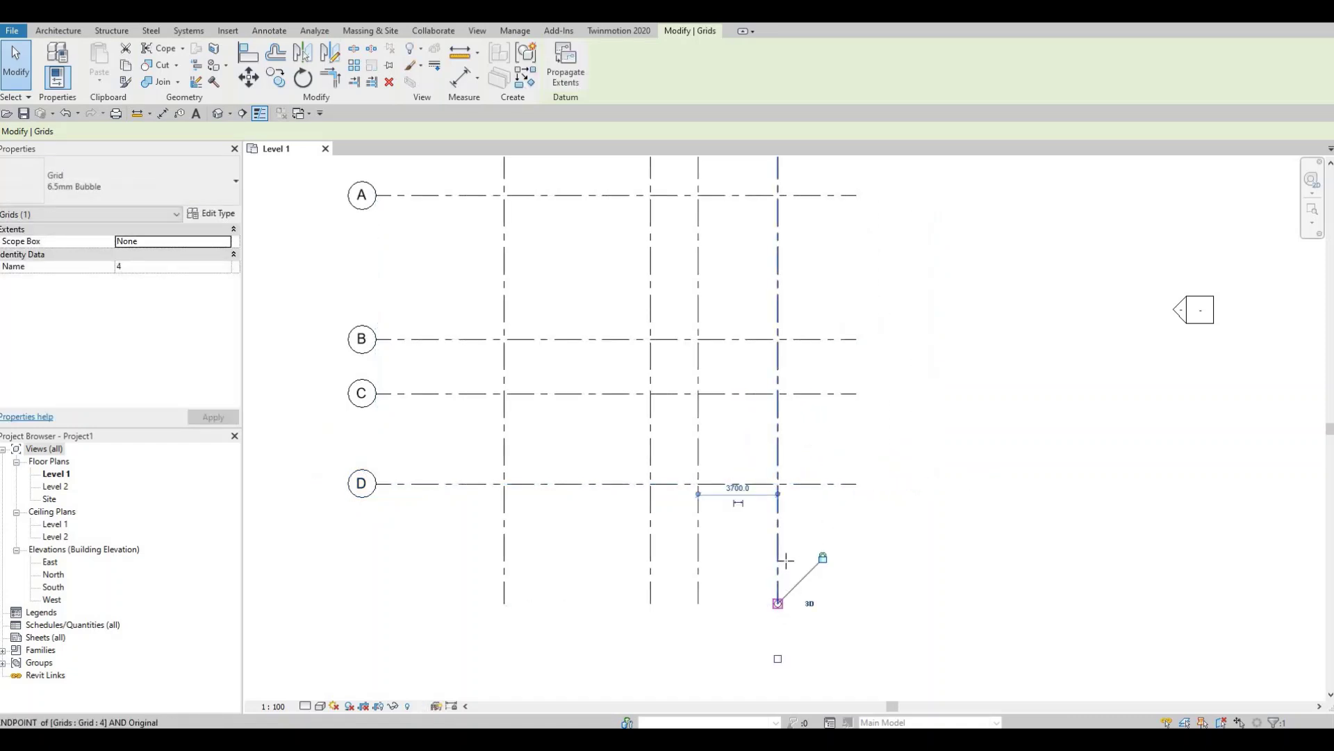
left_click_drag(778, 602, 783, 549)
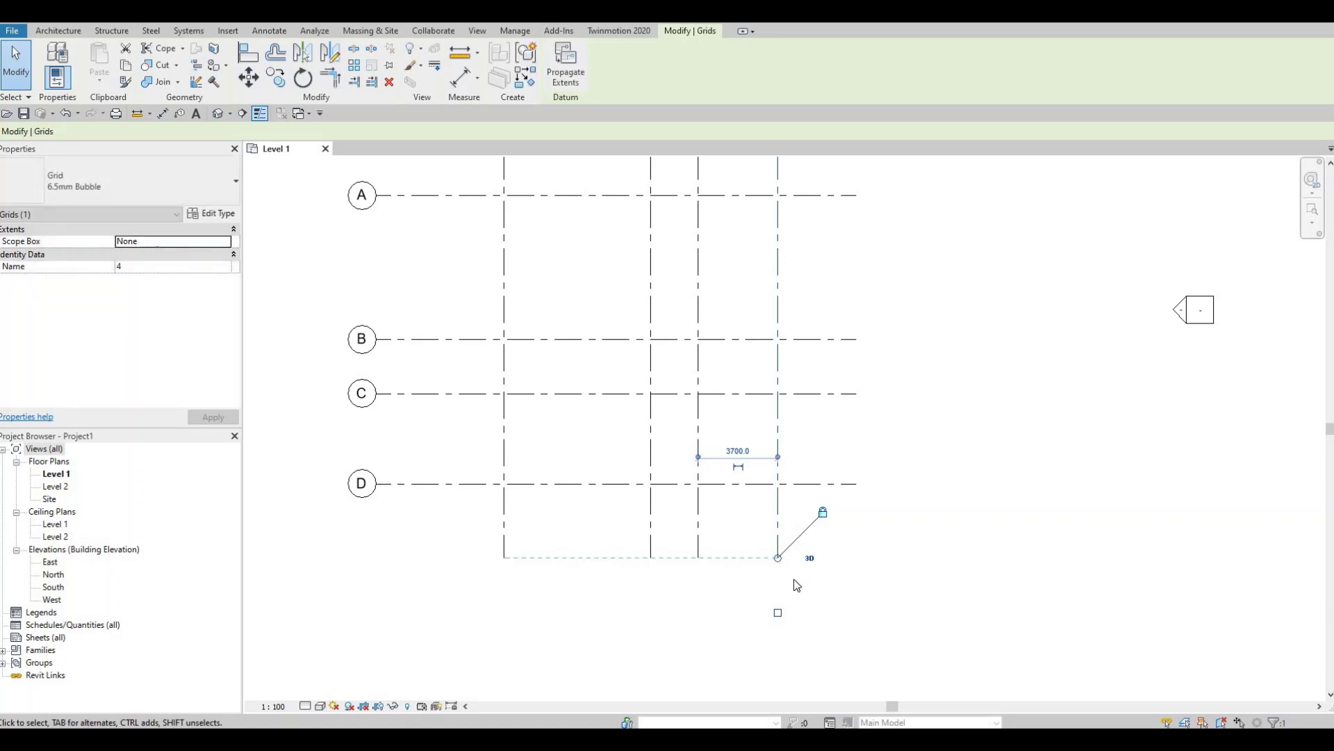
Step: Add a chain of aligned dimensions across grids 1 to 4 above grid A, with an overall dimension from grid 1 to 4 above it
scroll(793, 578, "up", 1, "ctrl")
scroll(756, 513, "down", 3)
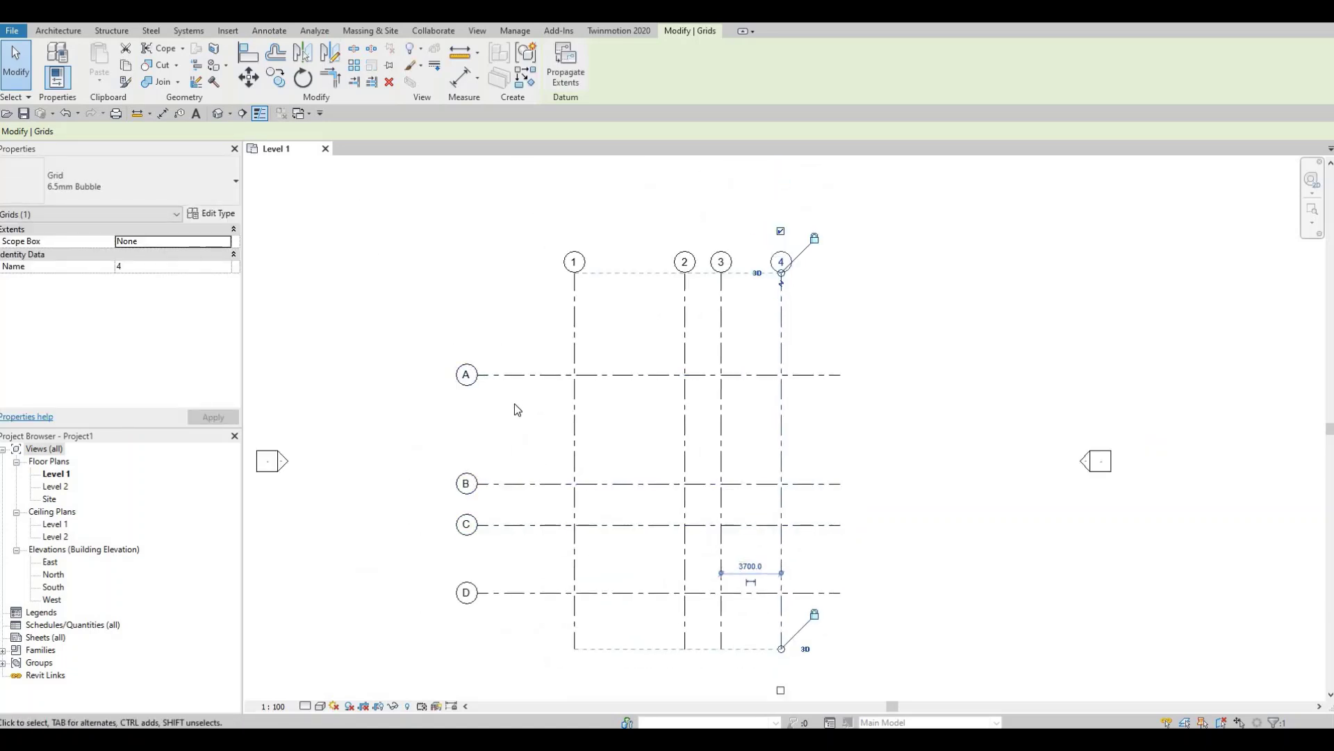
scroll(514, 397, "up", 1)
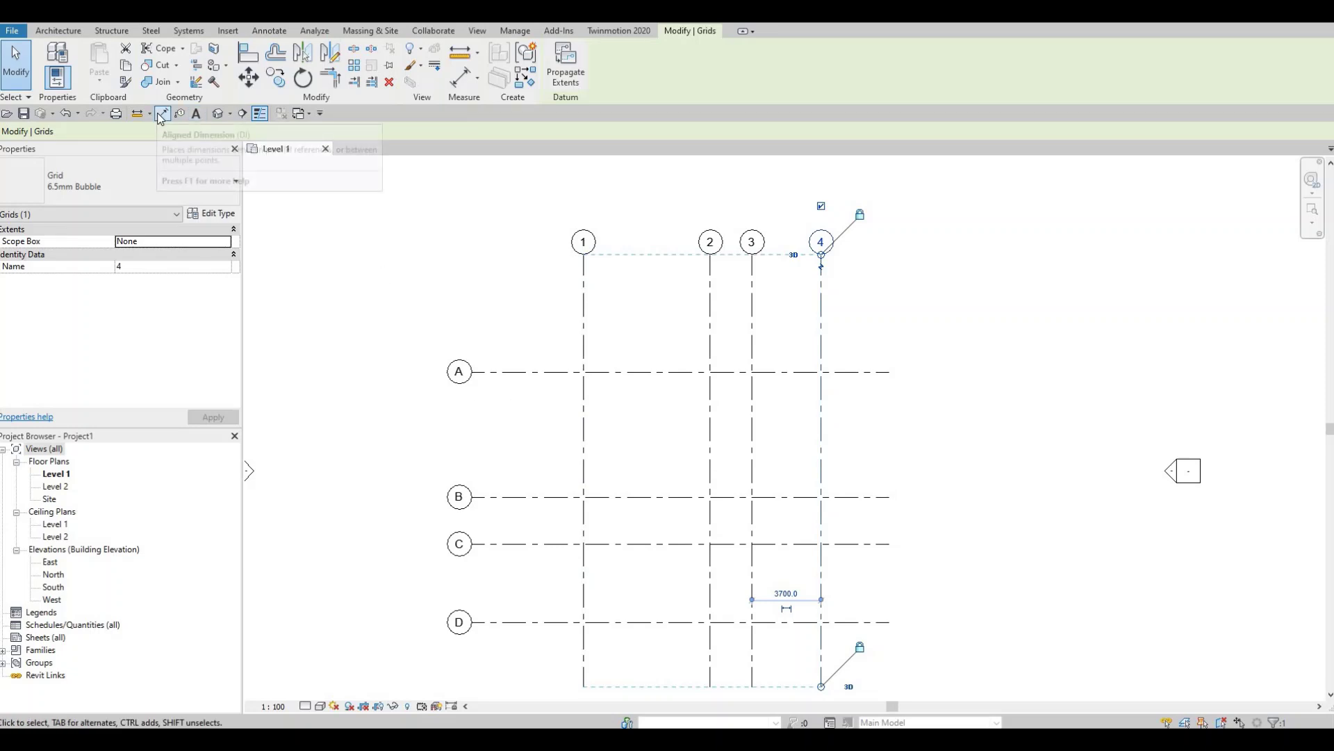
key("d")
key("i")
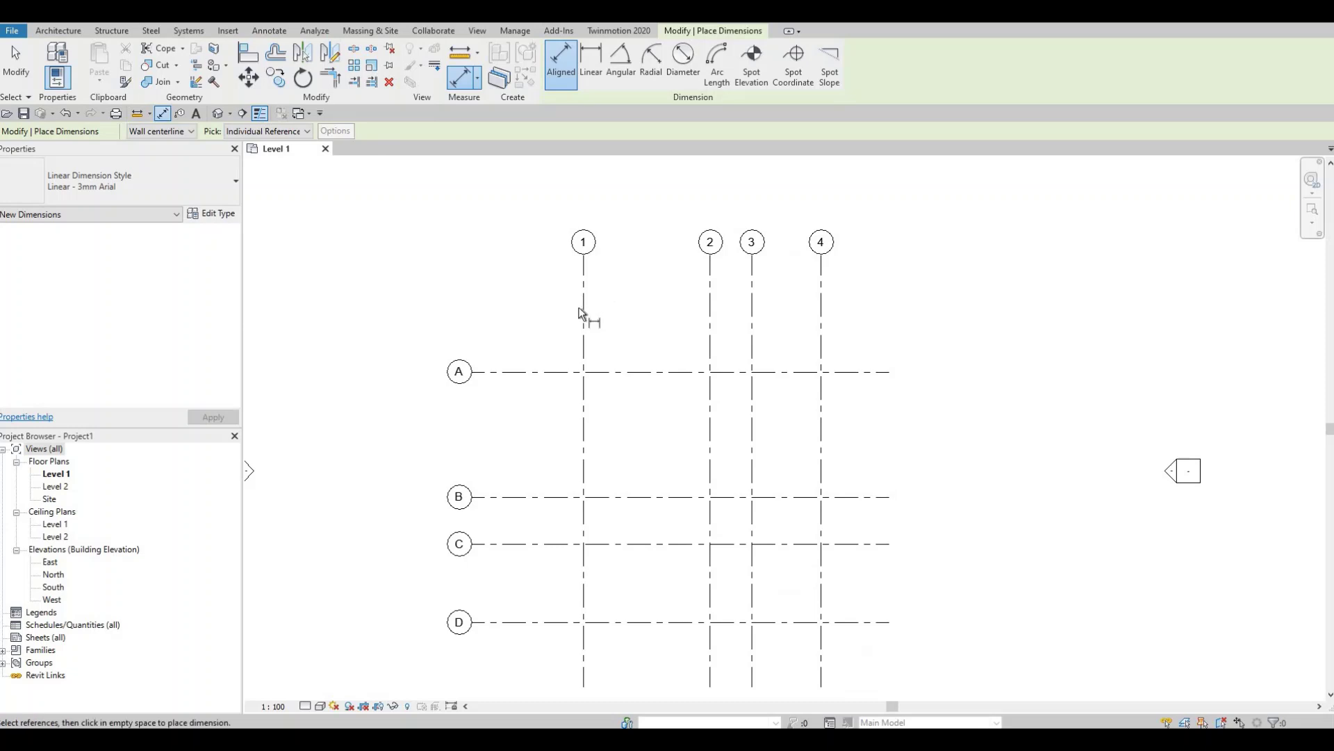
left_click(709, 320)
left_click(750, 322)
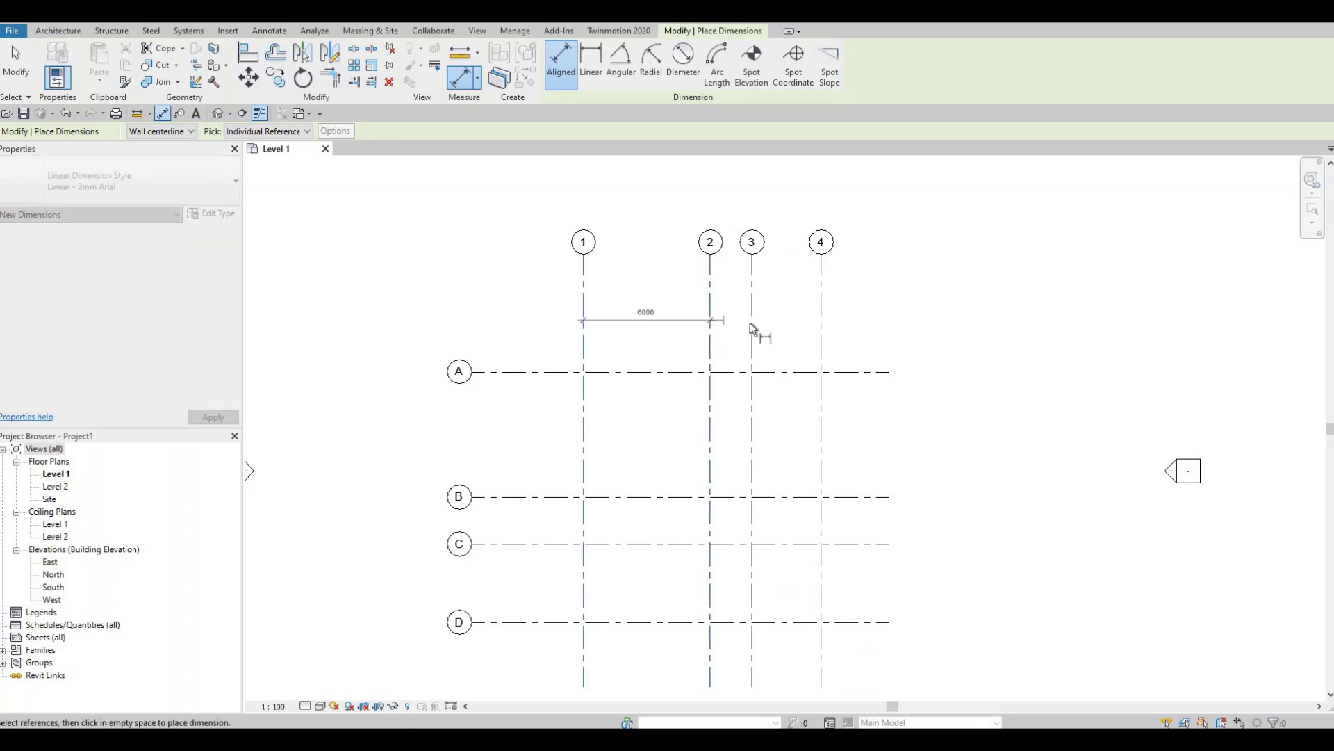
left_click(821, 324)
left_click(878, 322)
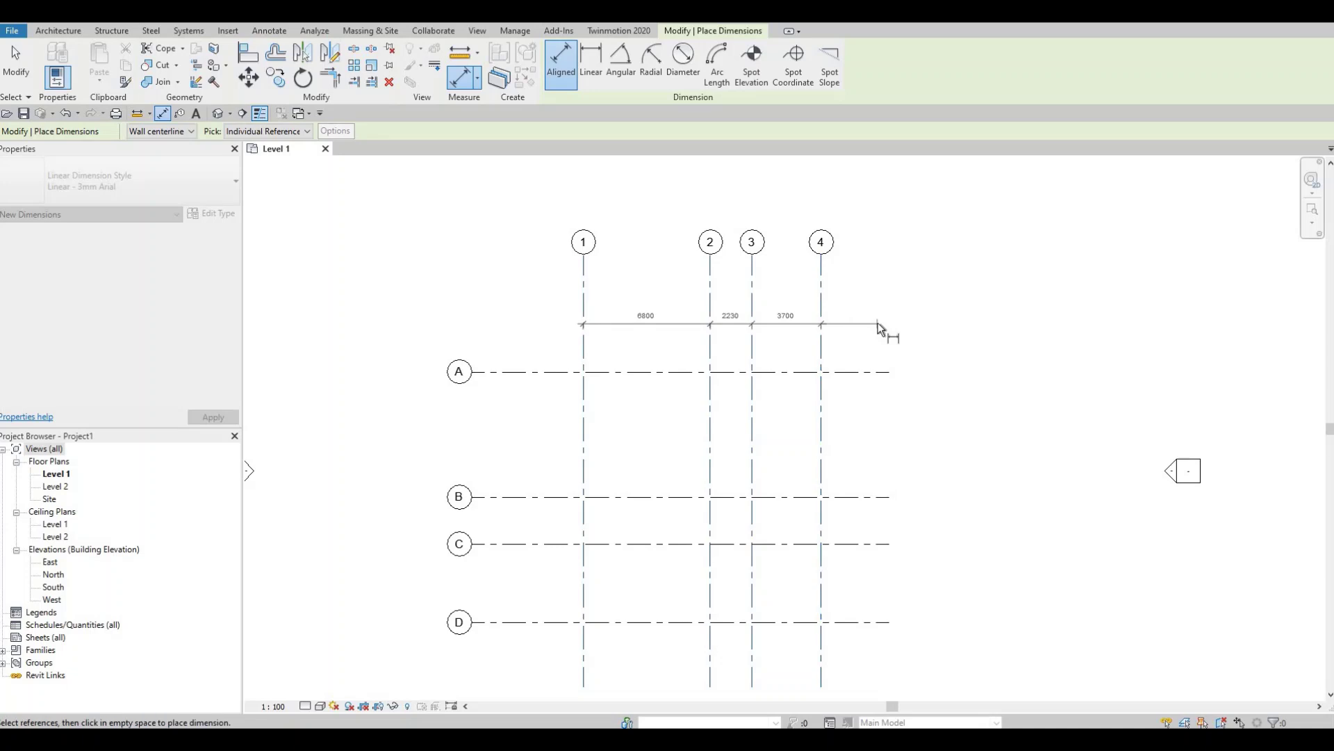
left_click(584, 290)
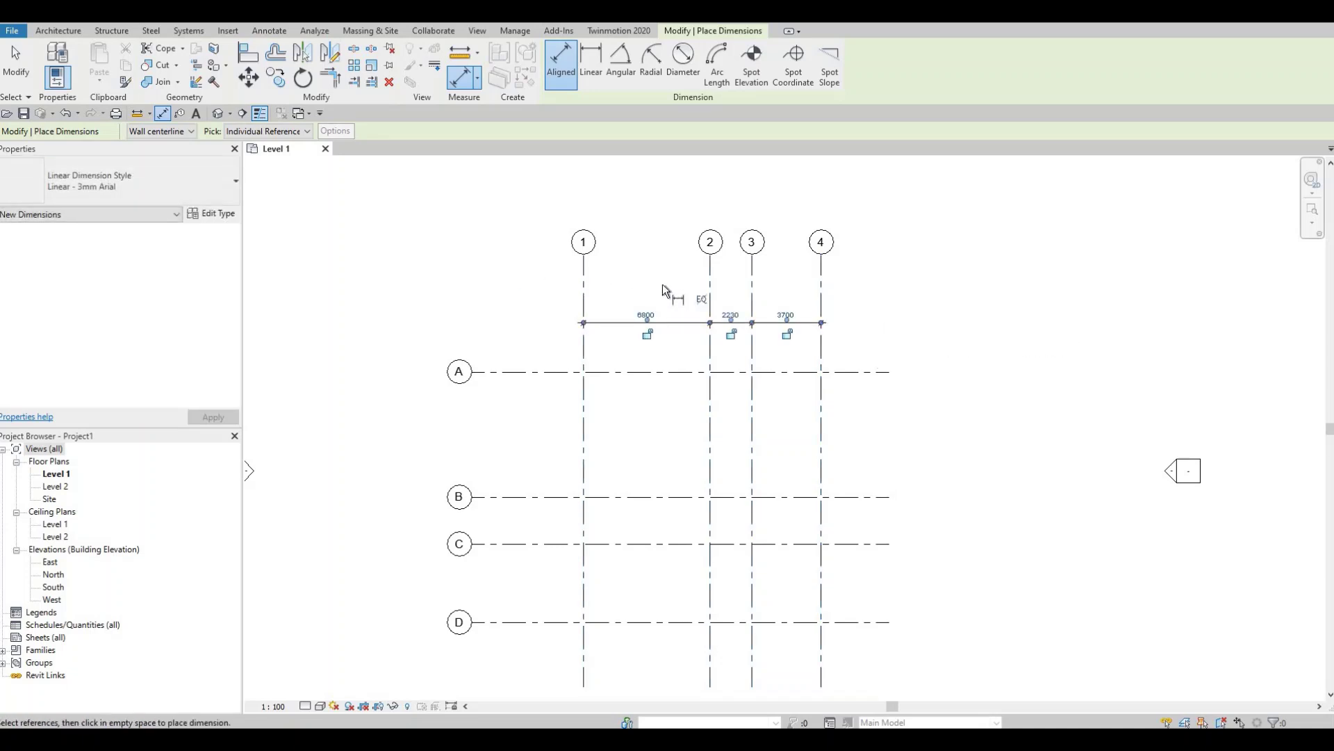
left_click(877, 291)
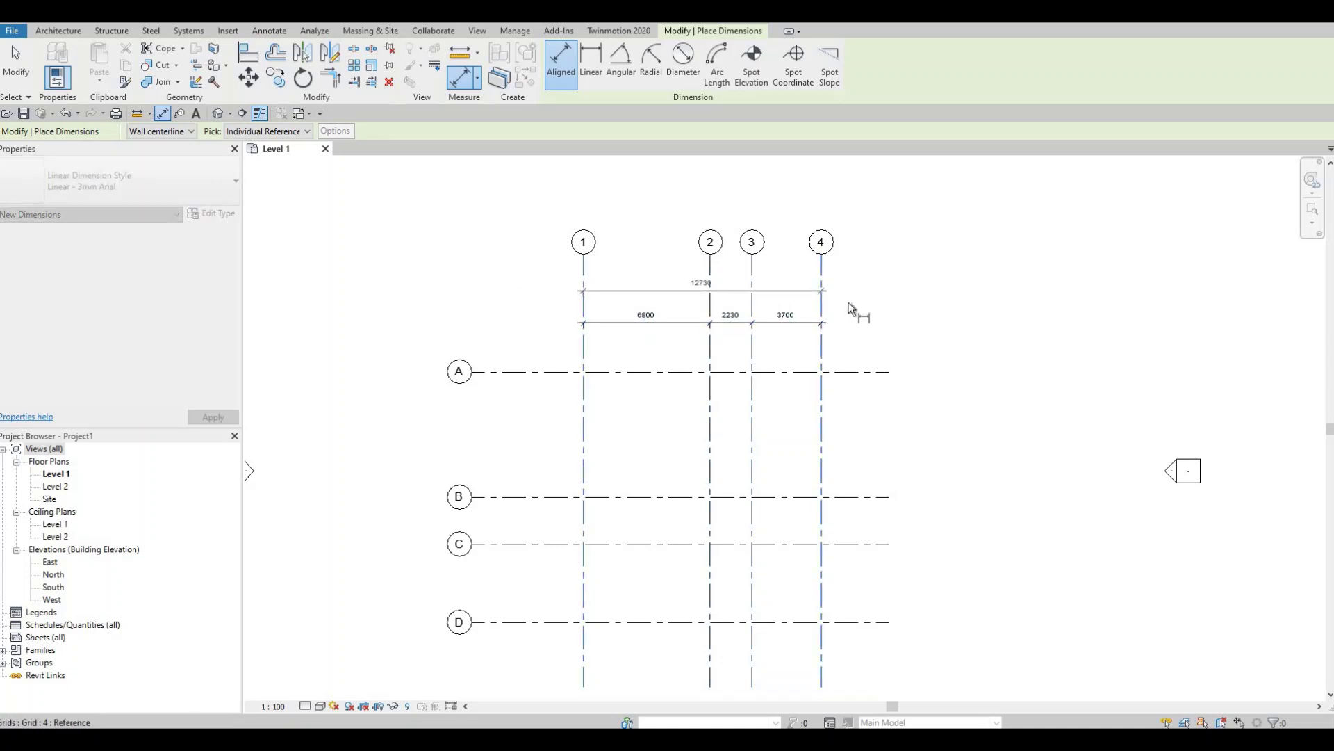
Step: Add a chain of aligned dimensions across grids A to D left of grid 1, plus an overall A-to-D dimension beside it, and finish dimensioning
left_click(548, 497)
left_click(543, 545)
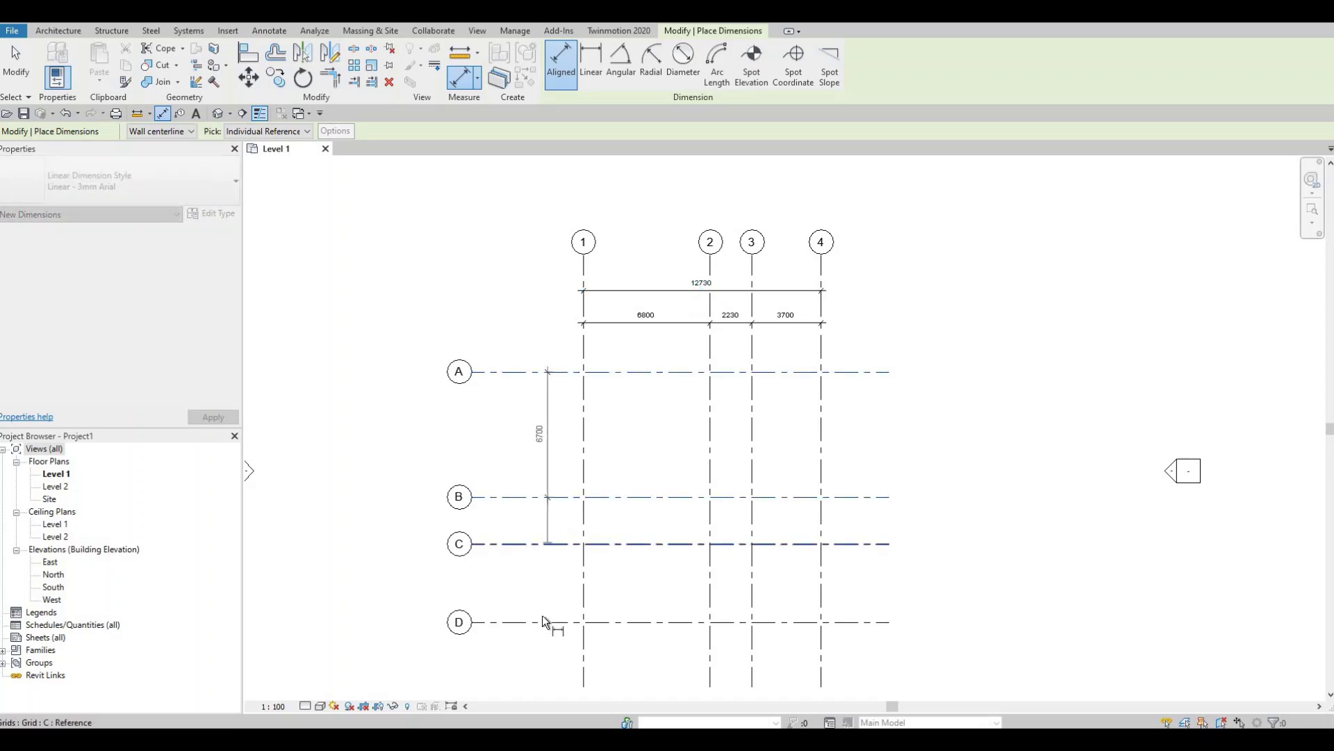
left_click(549, 652)
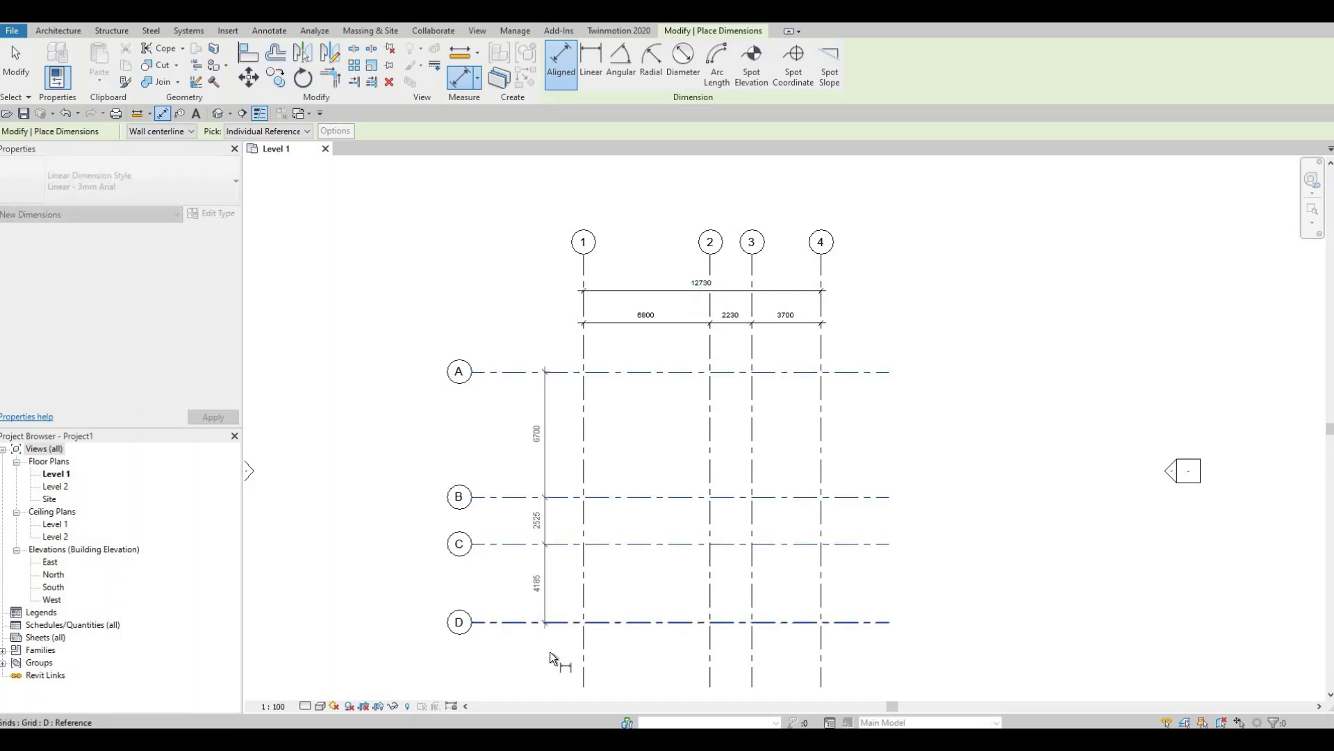
left_click(549, 652)
left_click(503, 622)
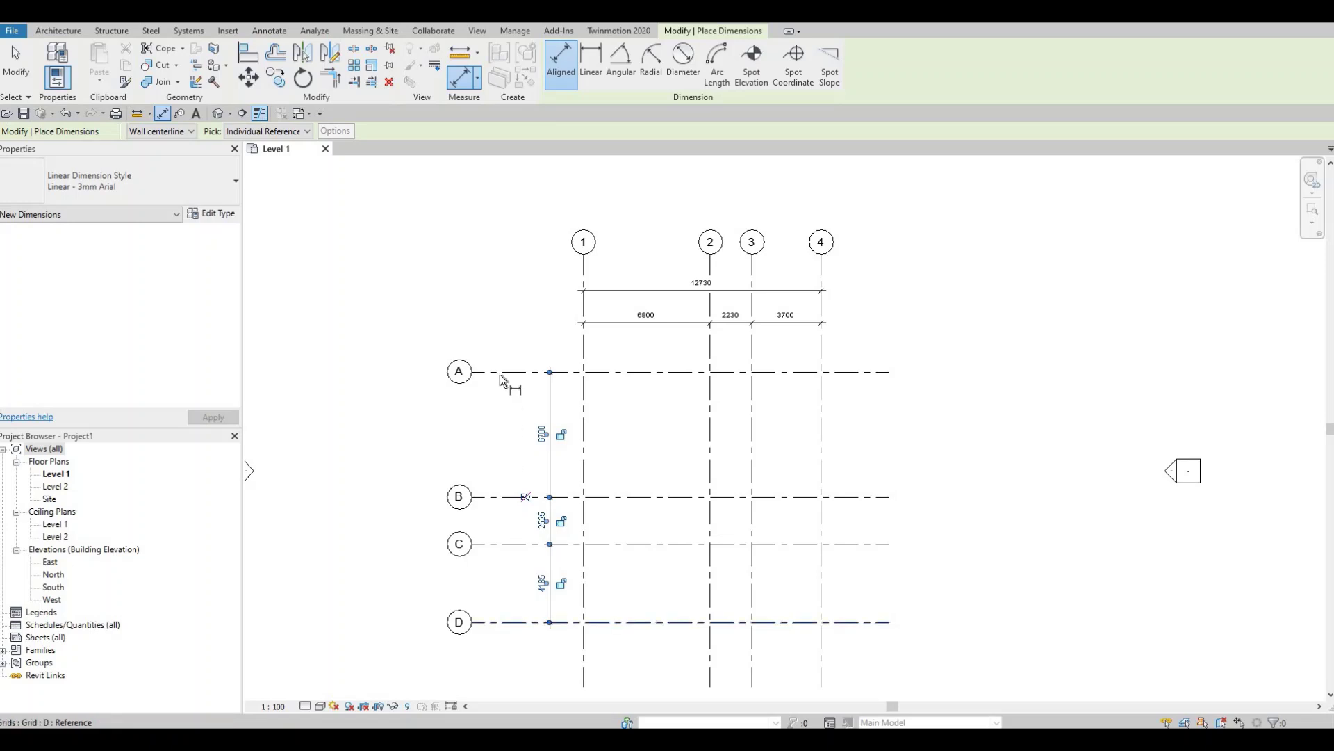
left_click(499, 374)
left_click(512, 335)
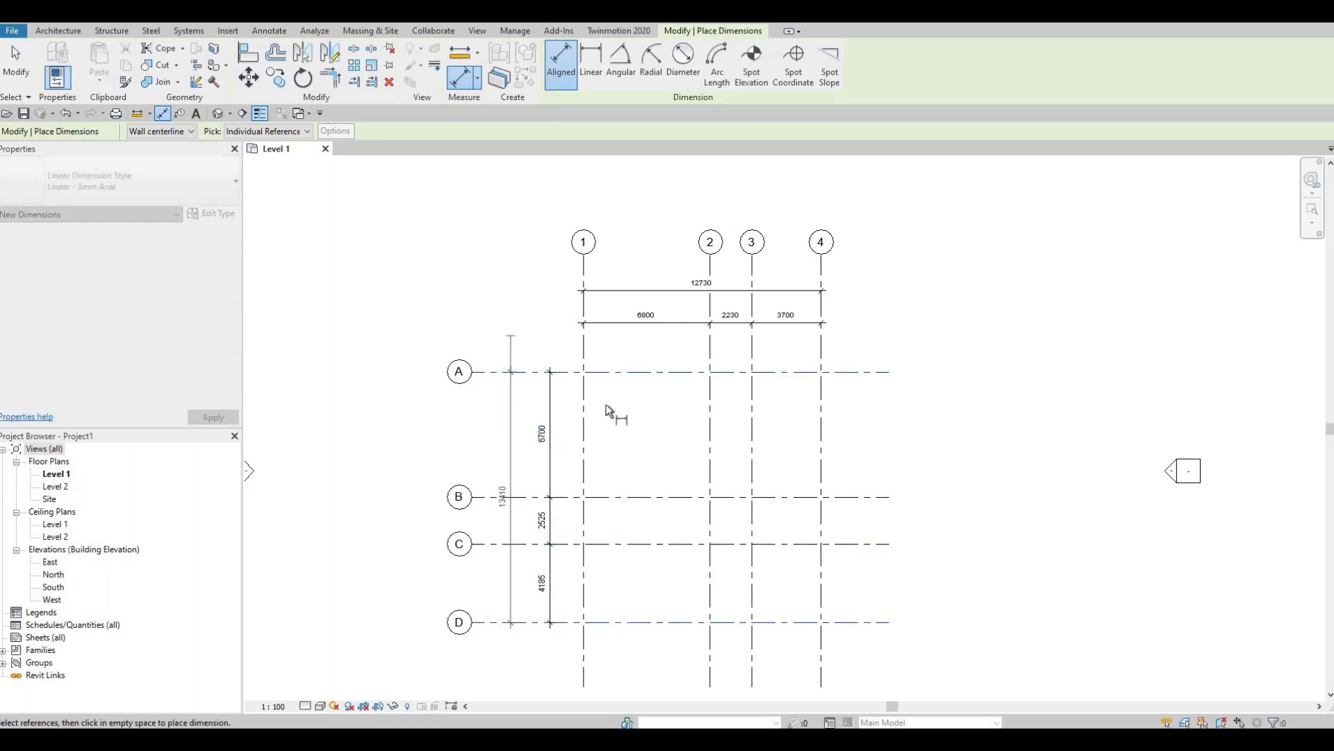
key("Escape")
key("Escape")
scroll(640, 423, "up", 2)
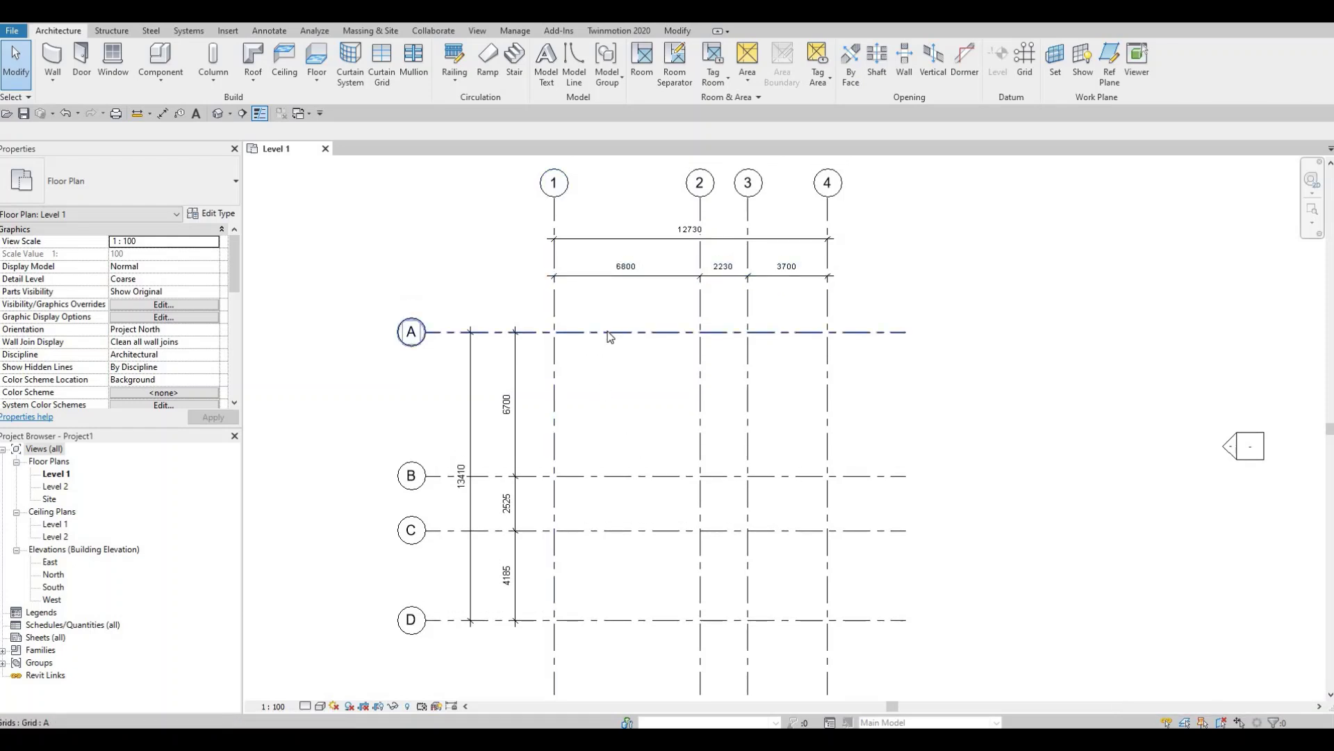
left_click(588, 333)
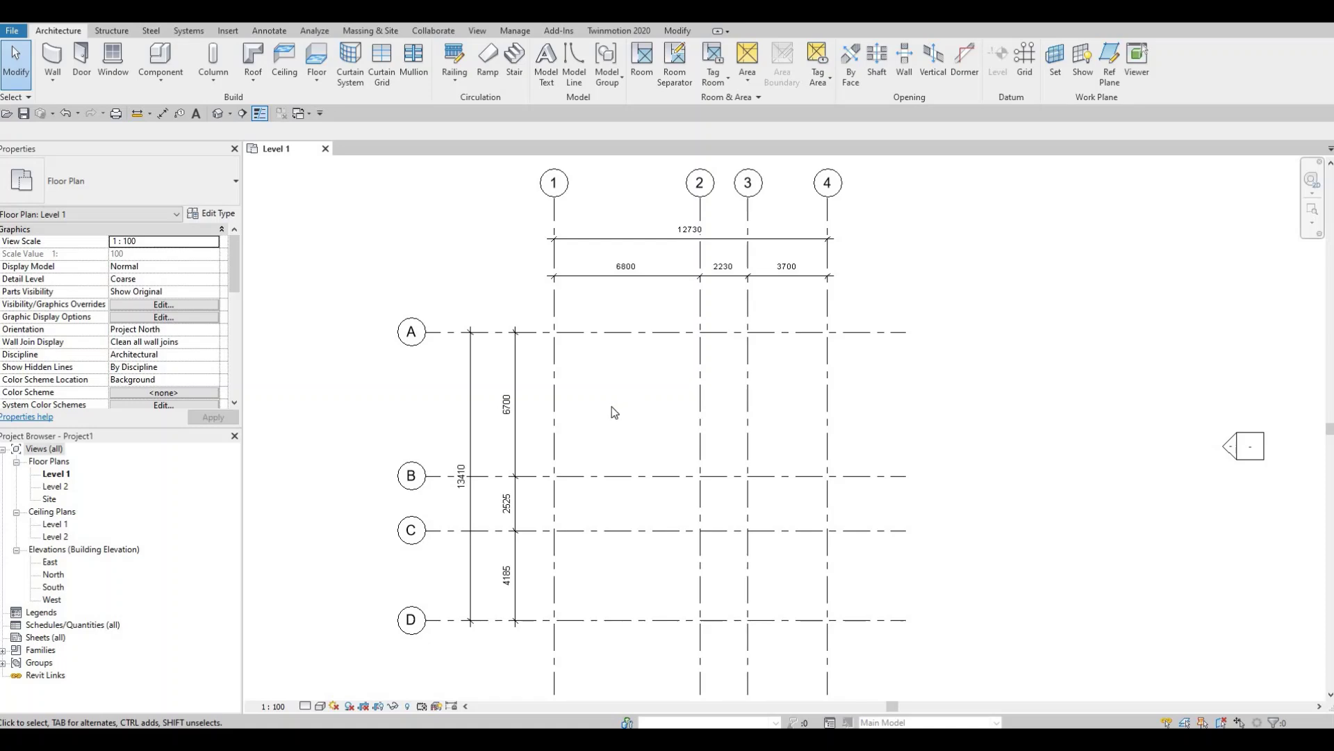
Step: Open the South elevation view and set the elevation of Level 2 to 3000
double_click(55, 588)
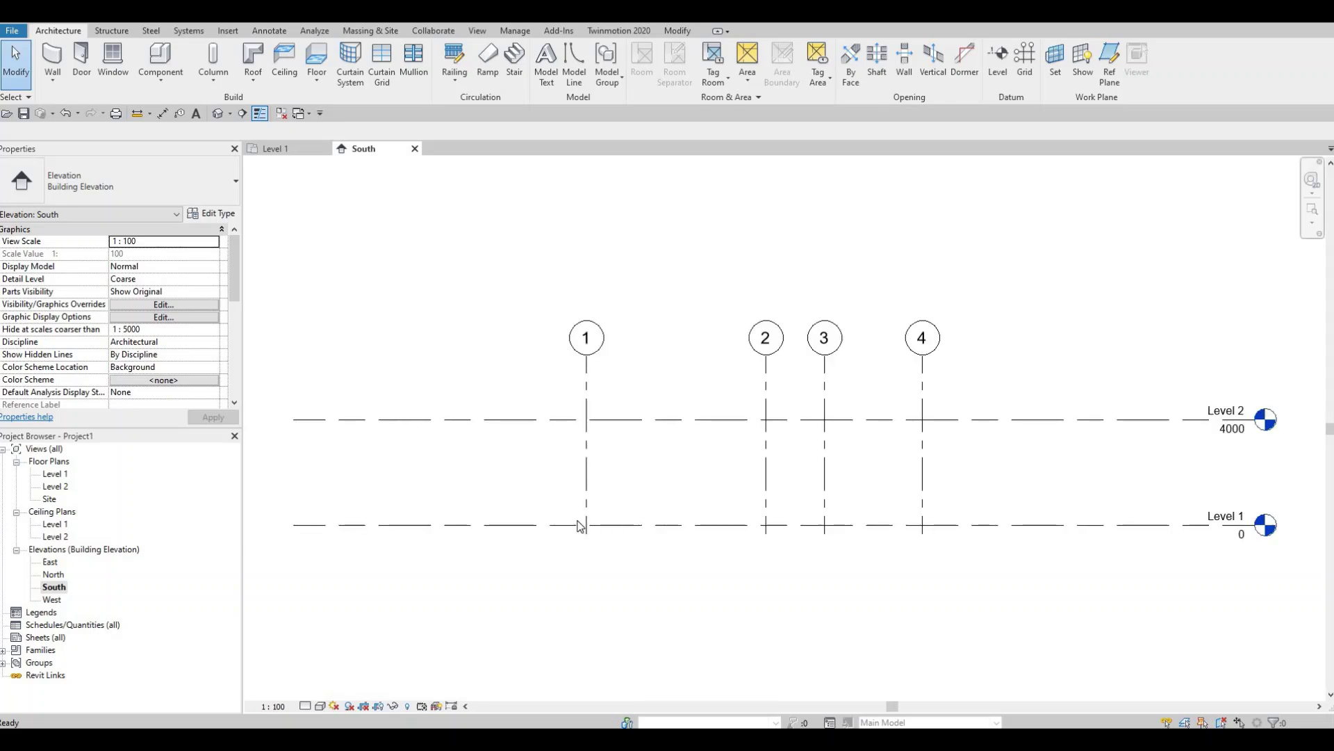
middle_click_drag(907, 515, 830, 497)
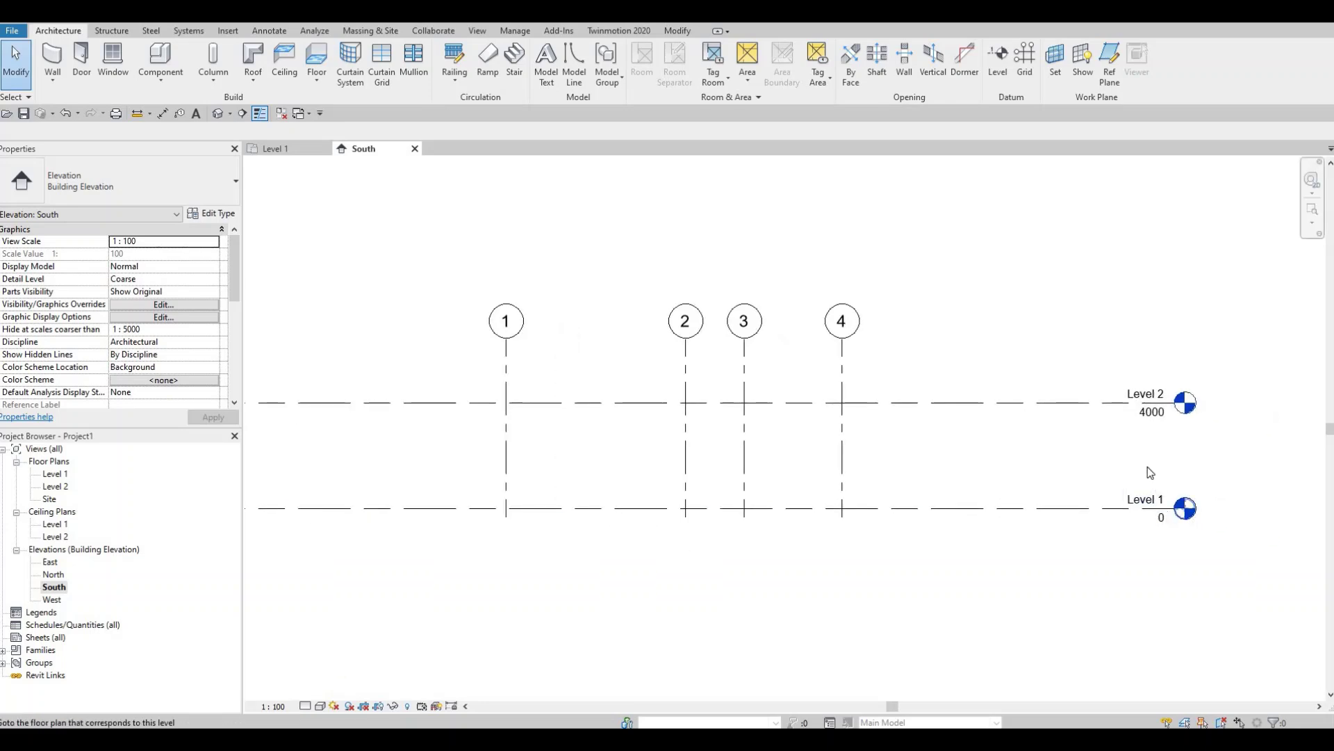
left_click(1144, 417)
left_click(1142, 416)
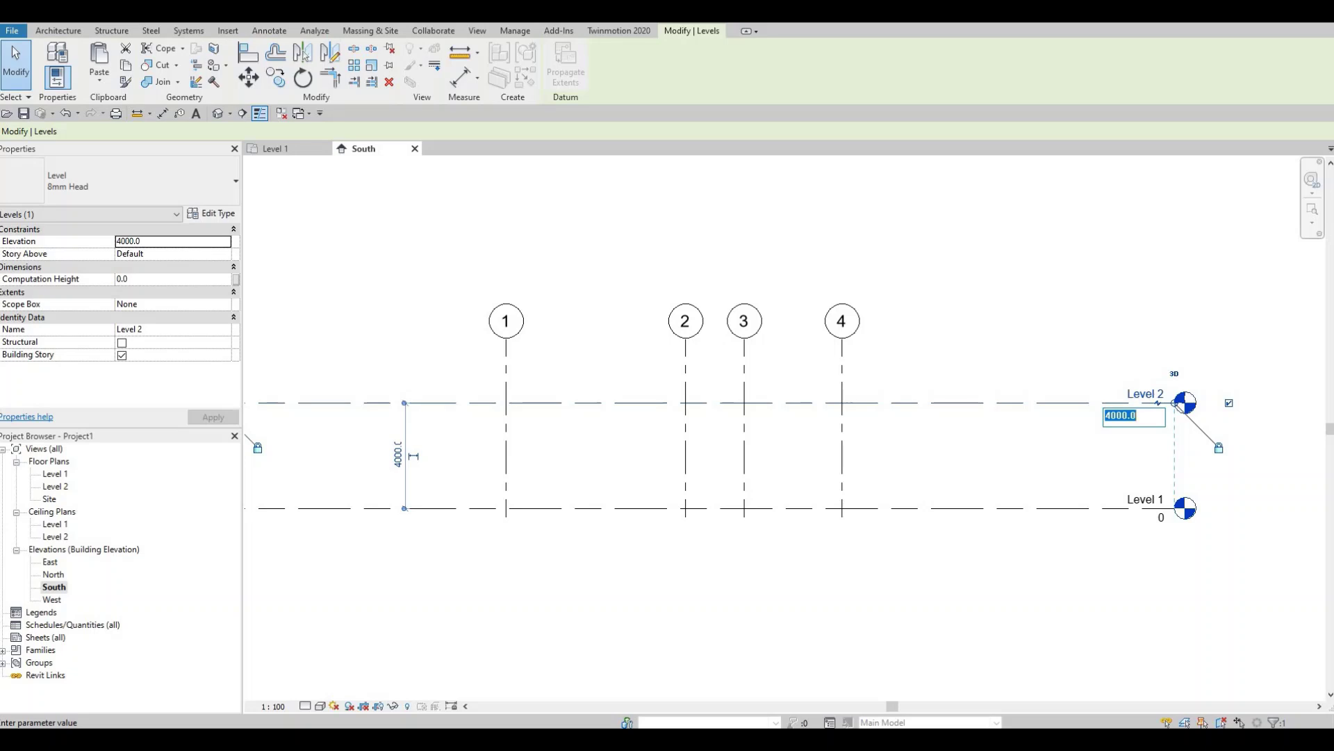
type("3000")
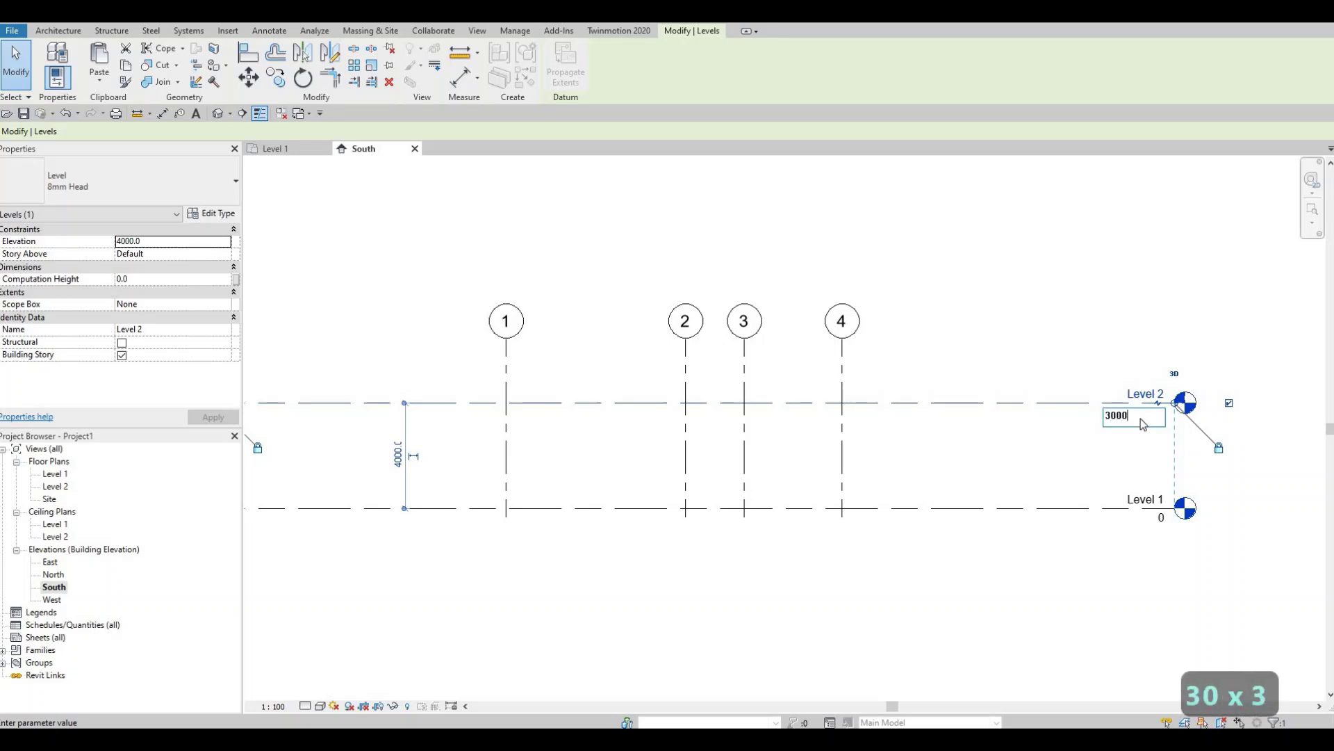
key("Return")
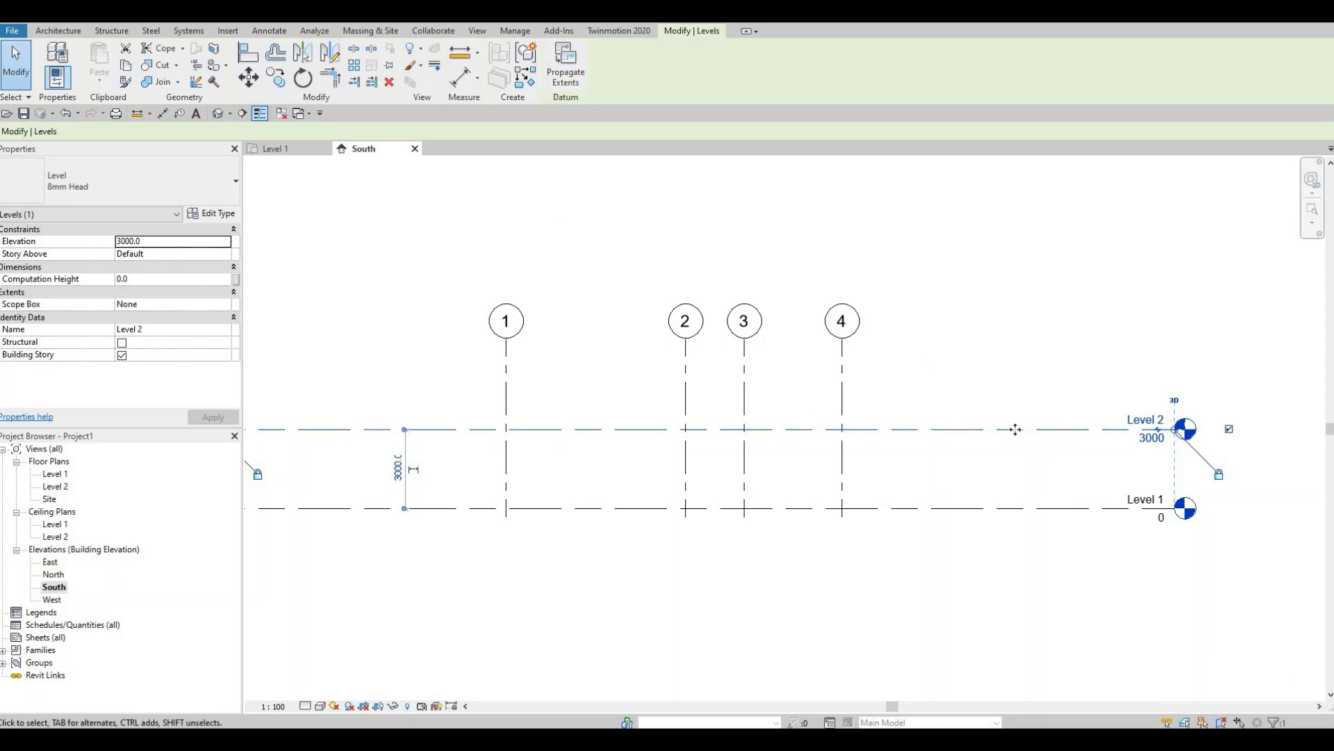
Step: Draw a new level at 6000 above Level 2, with both ends aligned to the ends of the existing levels
key("Escape")
key("Escape")
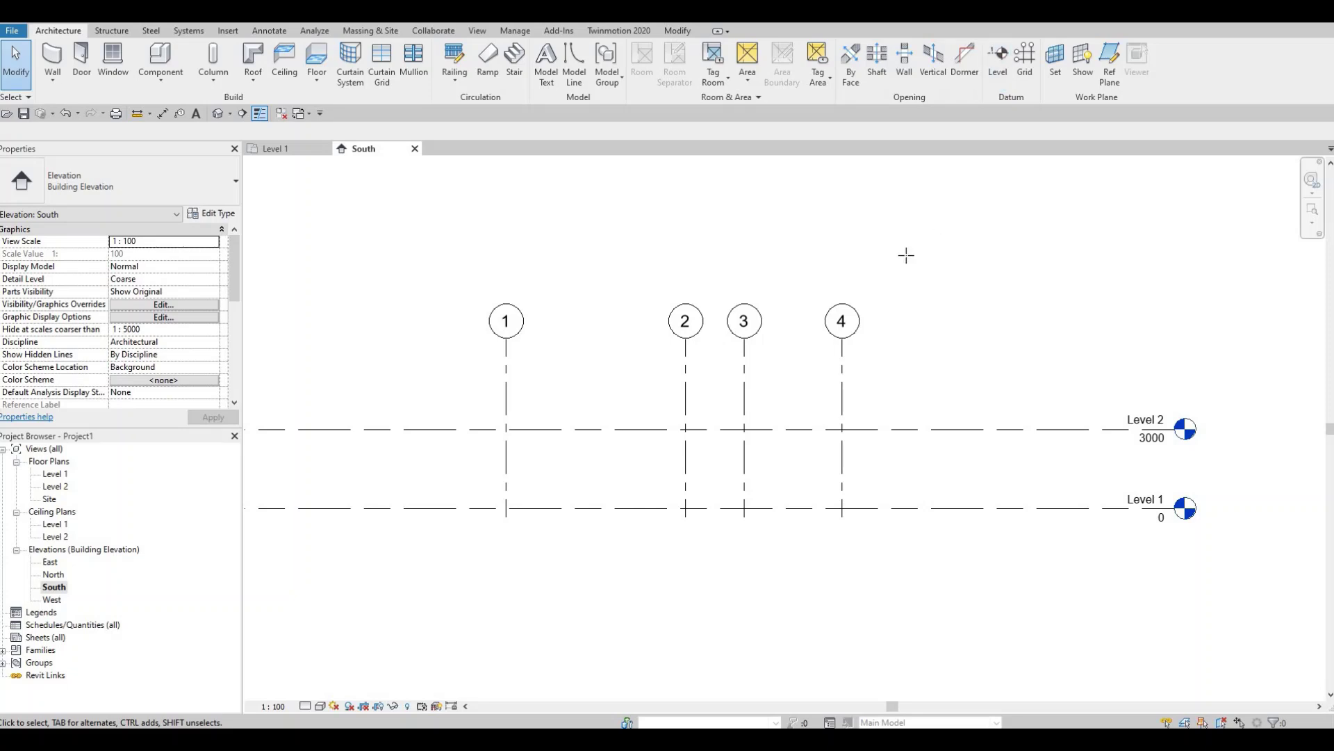
key("l")
key("l")
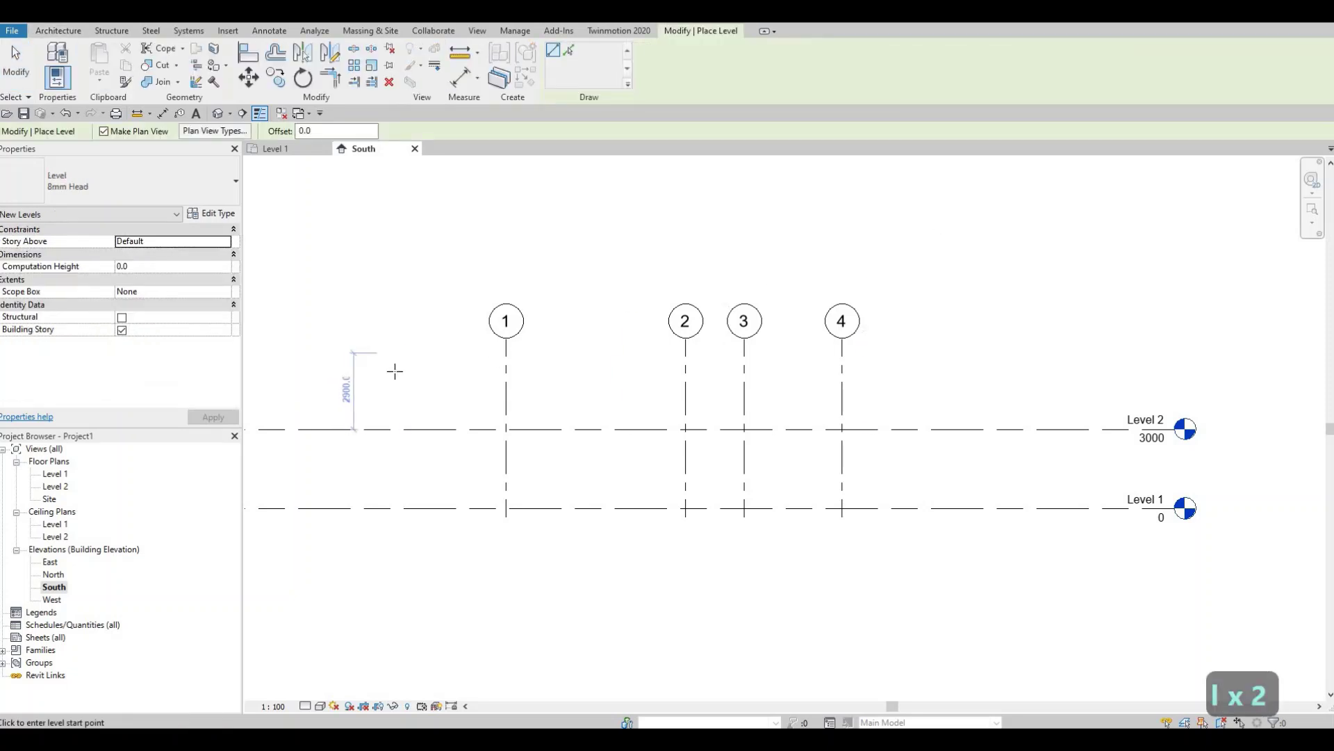
middle_click_drag(395, 372, 535, 363)
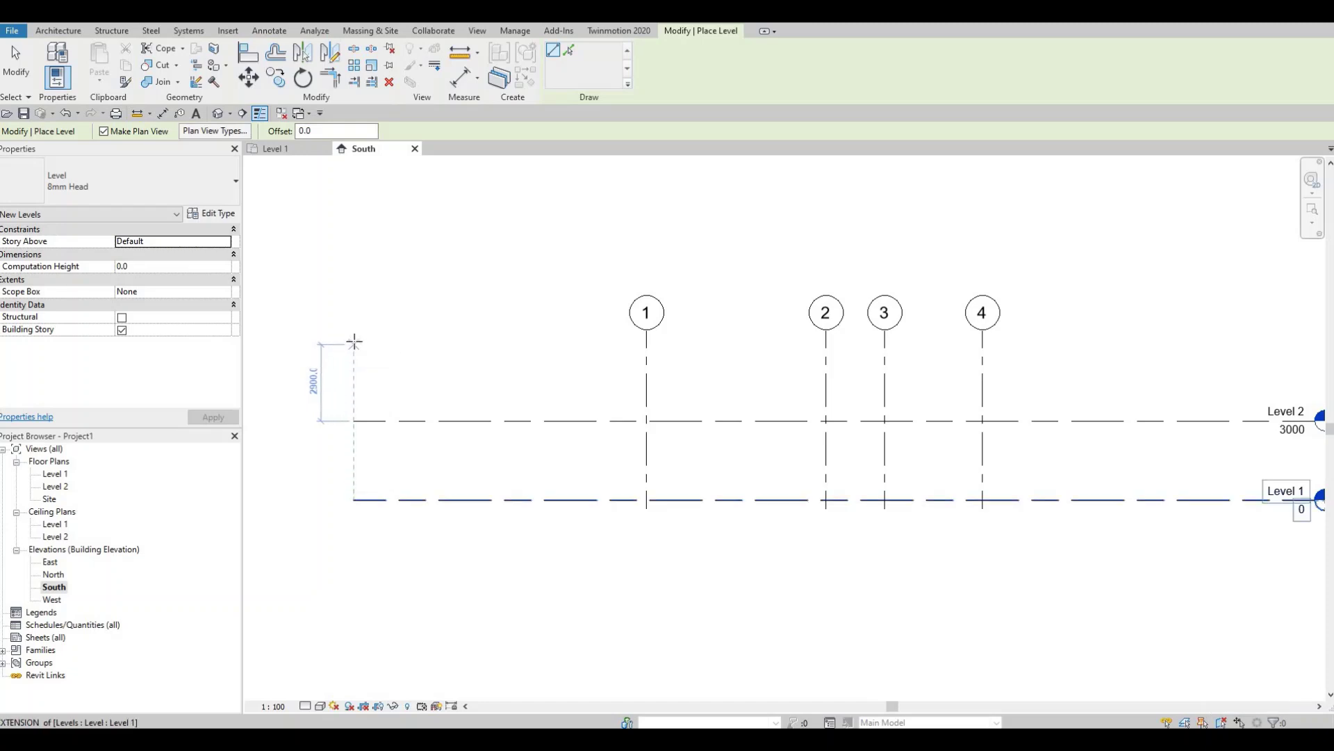
left_click(354, 341)
left_click(694, 360)
middle_click_drag(1017, 371, 505, 379)
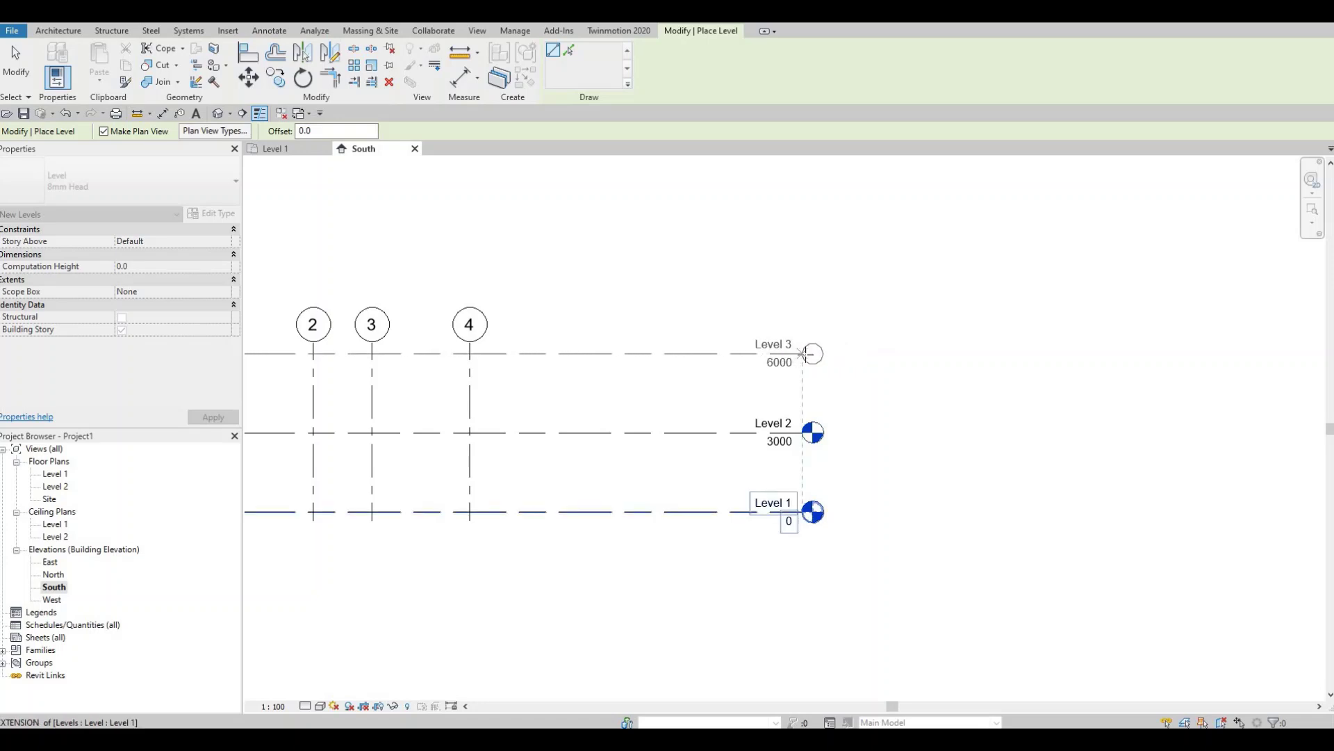
left_click(804, 354)
key("Escape")
key("Escape")
scroll(869, 334, "up", 1)
middle_click_drag(674, 370, 840, 327)
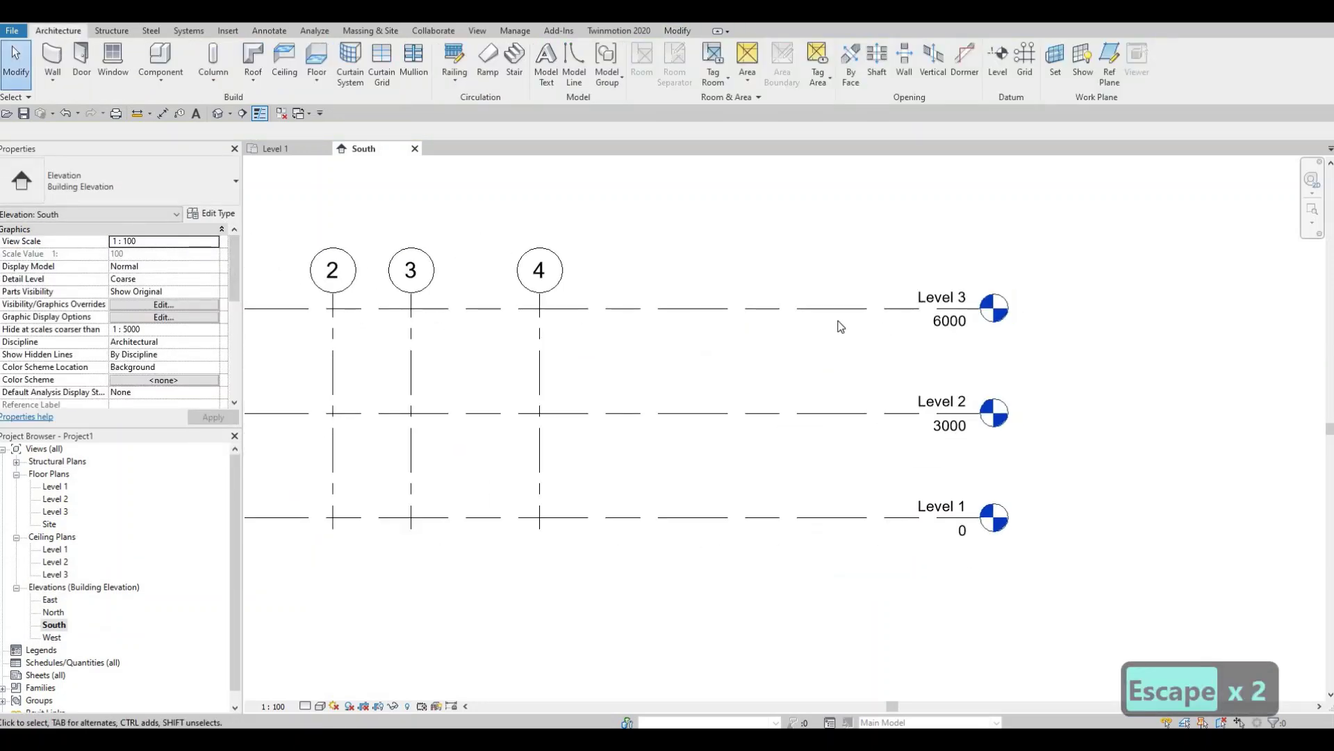
scroll(834, 376, "down", 2)
key("Escape")
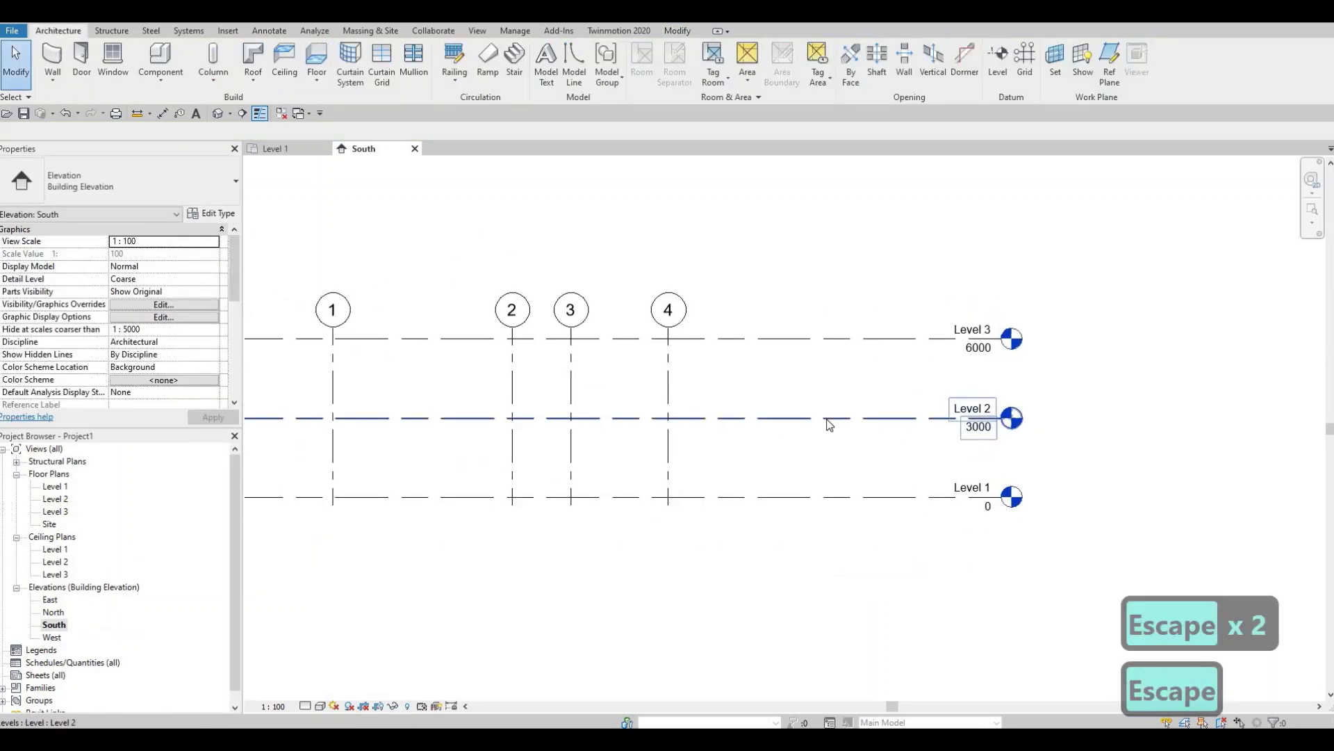
left_click(830, 421)
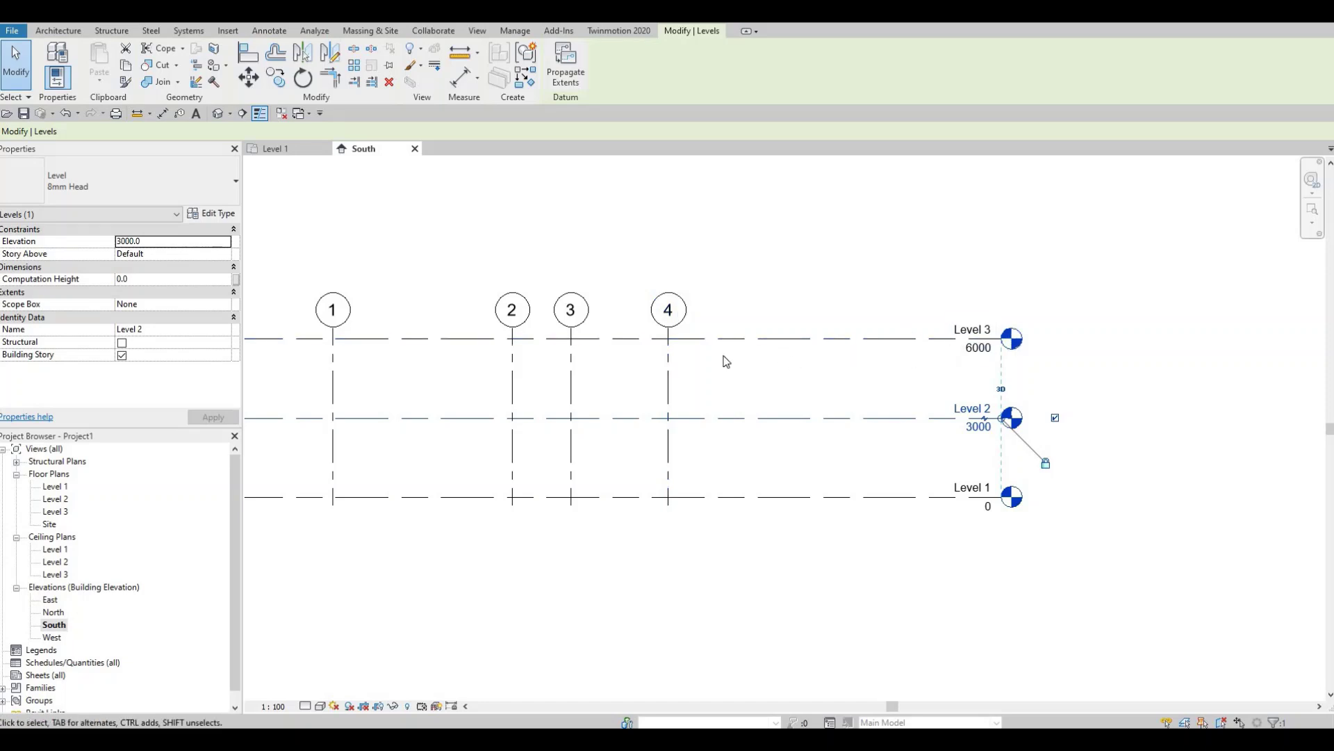
scroll(806, 340, "left", 2)
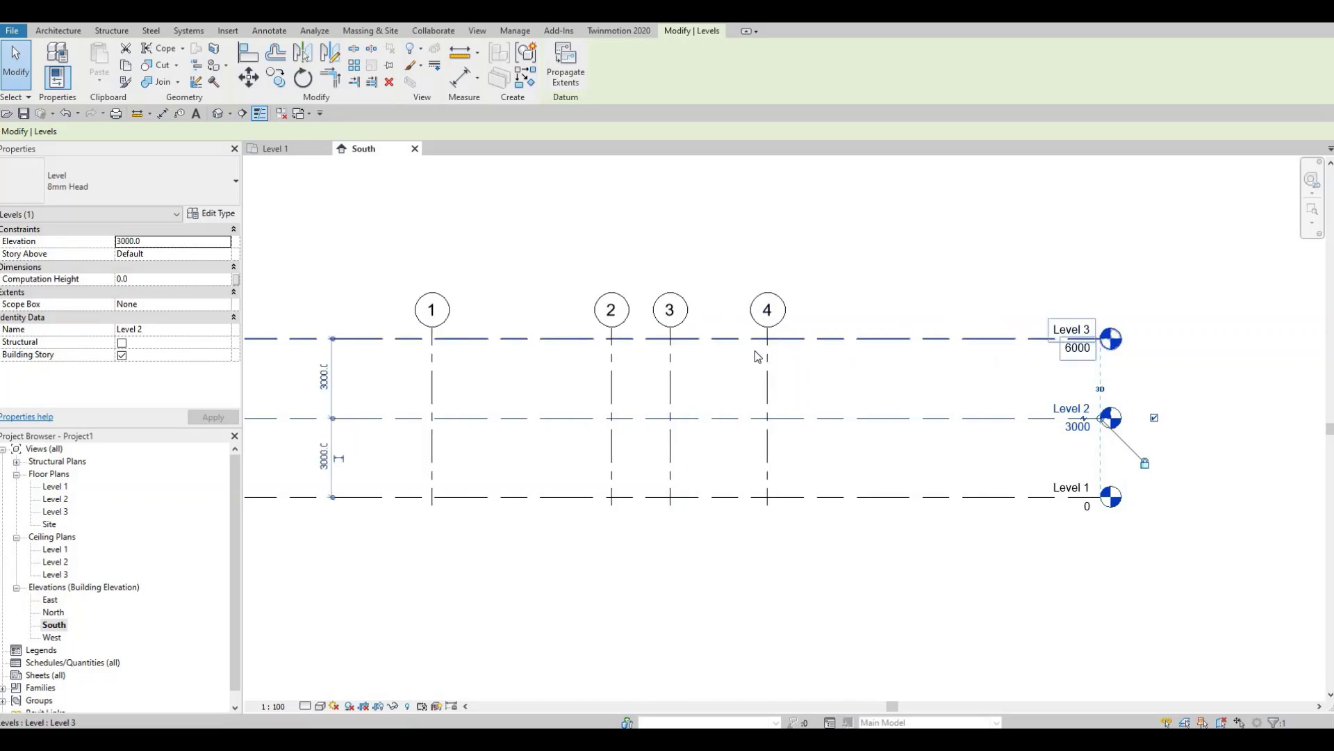
scroll(770, 346, "down", 1)
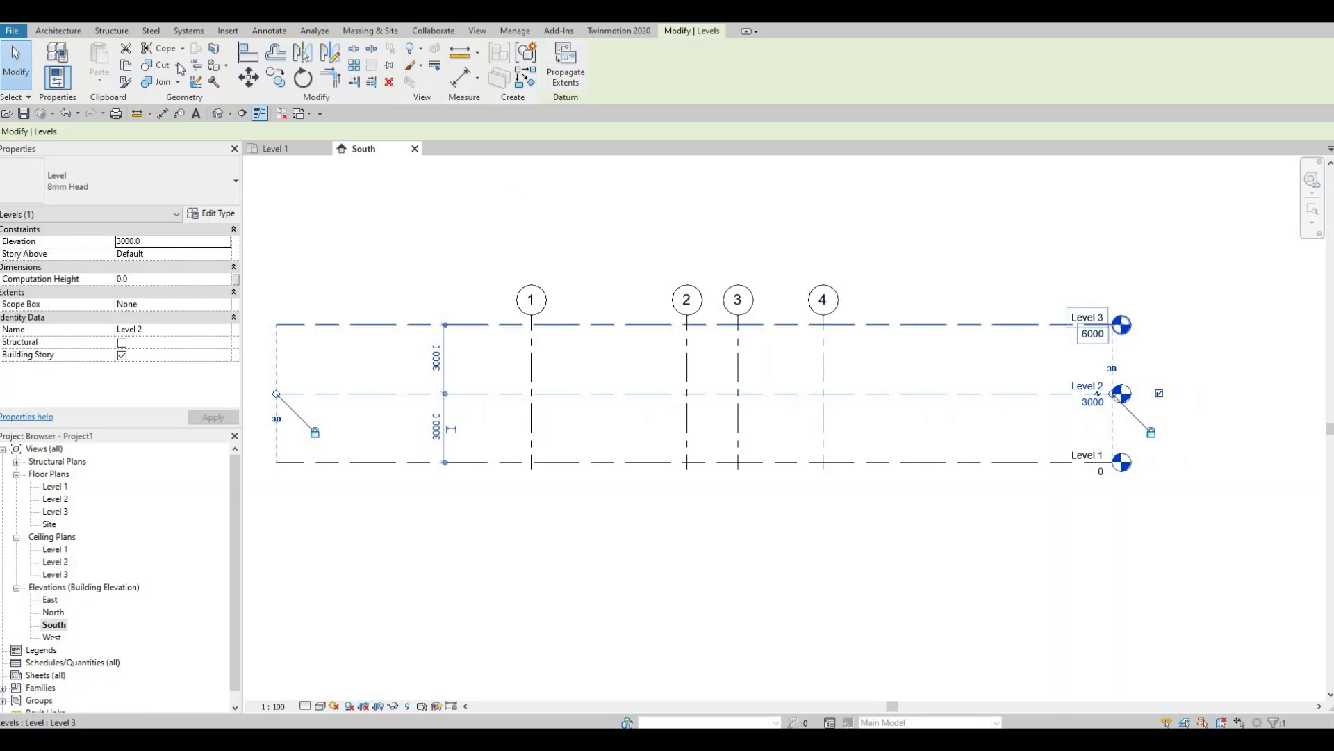
left_click(58, 31)
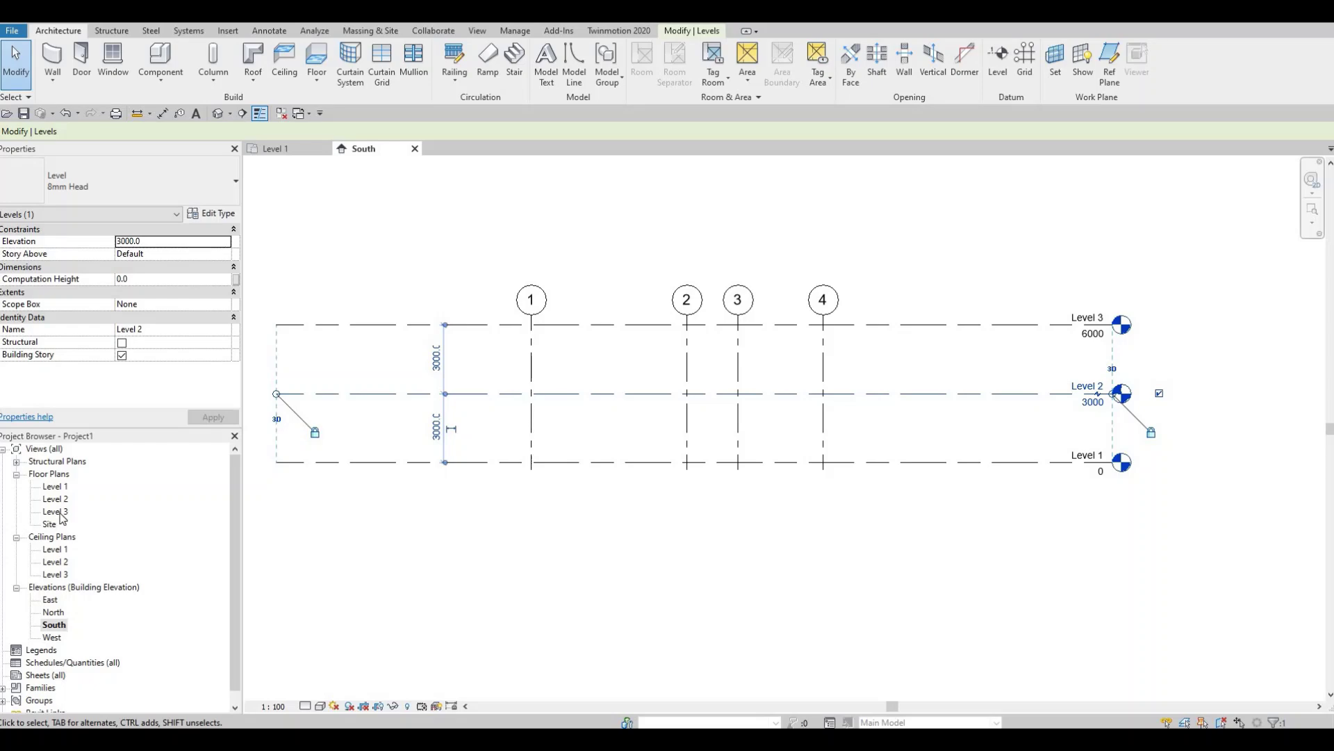
scroll(723, 390, "up", 2)
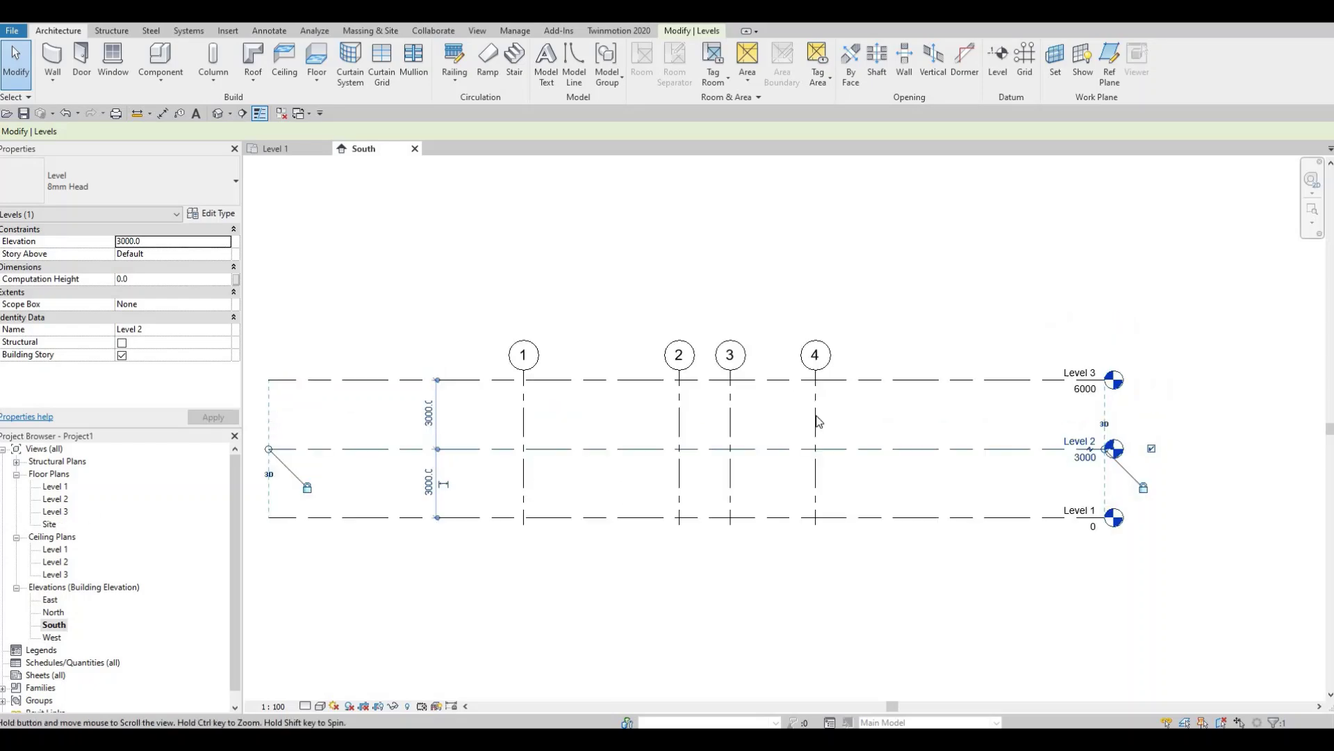
key("Escape")
key("Escape")
Step: Extend the upper ends of vertical grids 1 to 4 well above Level 3
left_click(808, 399)
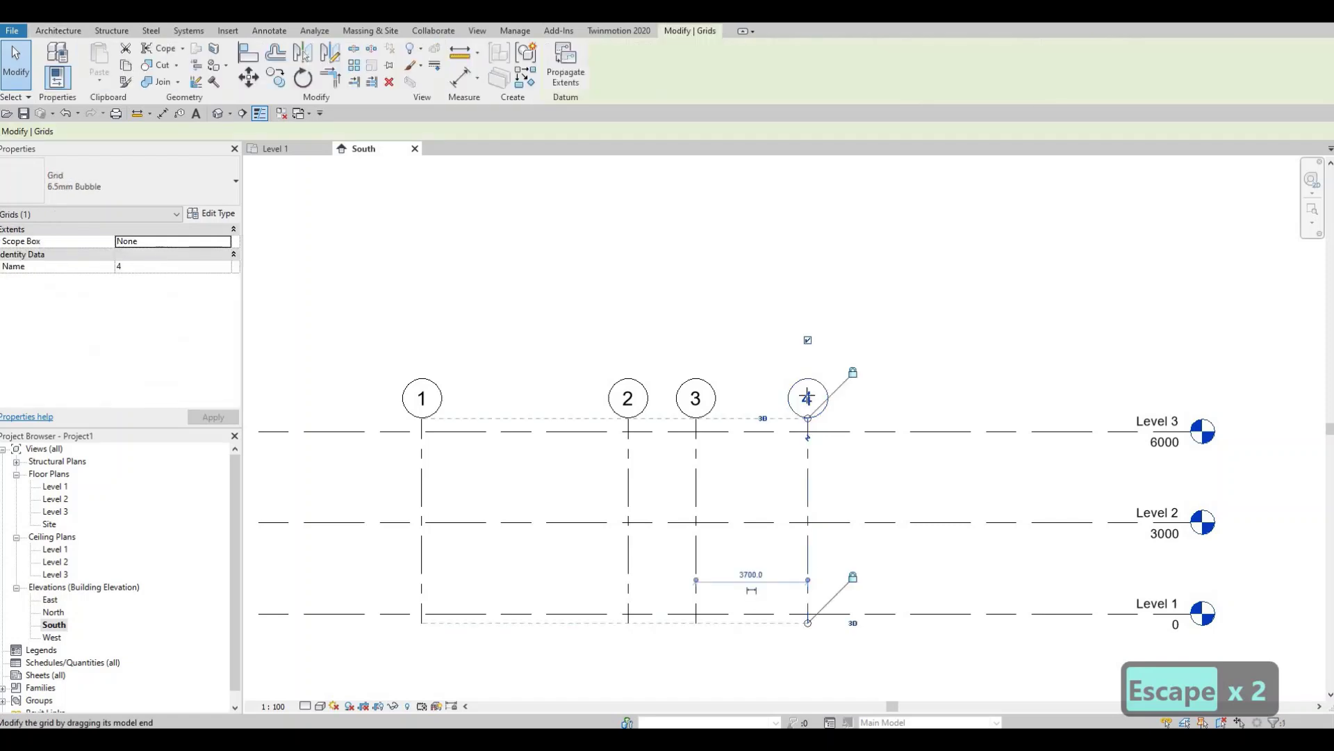
left_click_drag(808, 418, 808, 274)
key("Escape")
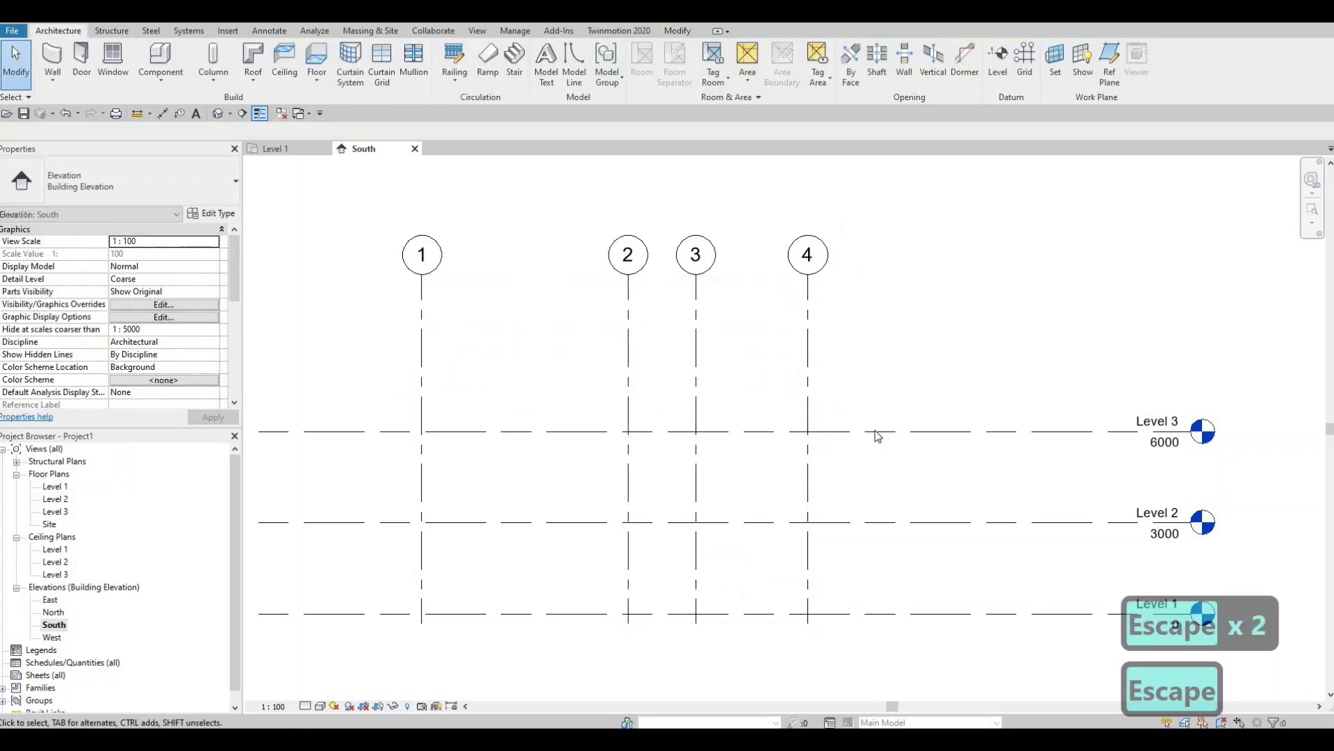
Step: Copy Level 3 vertically upward by 3000 to make another level at 9000
left_click(872, 430)
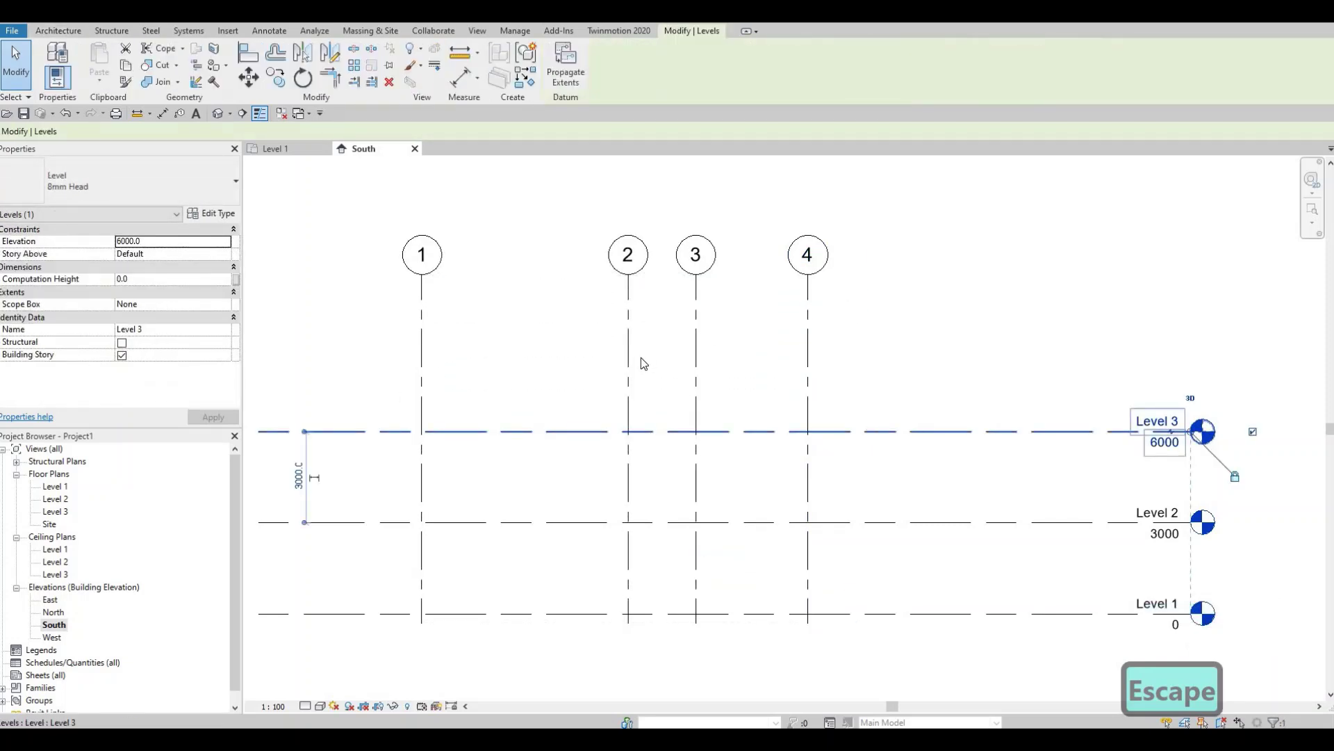
left_click(275, 78)
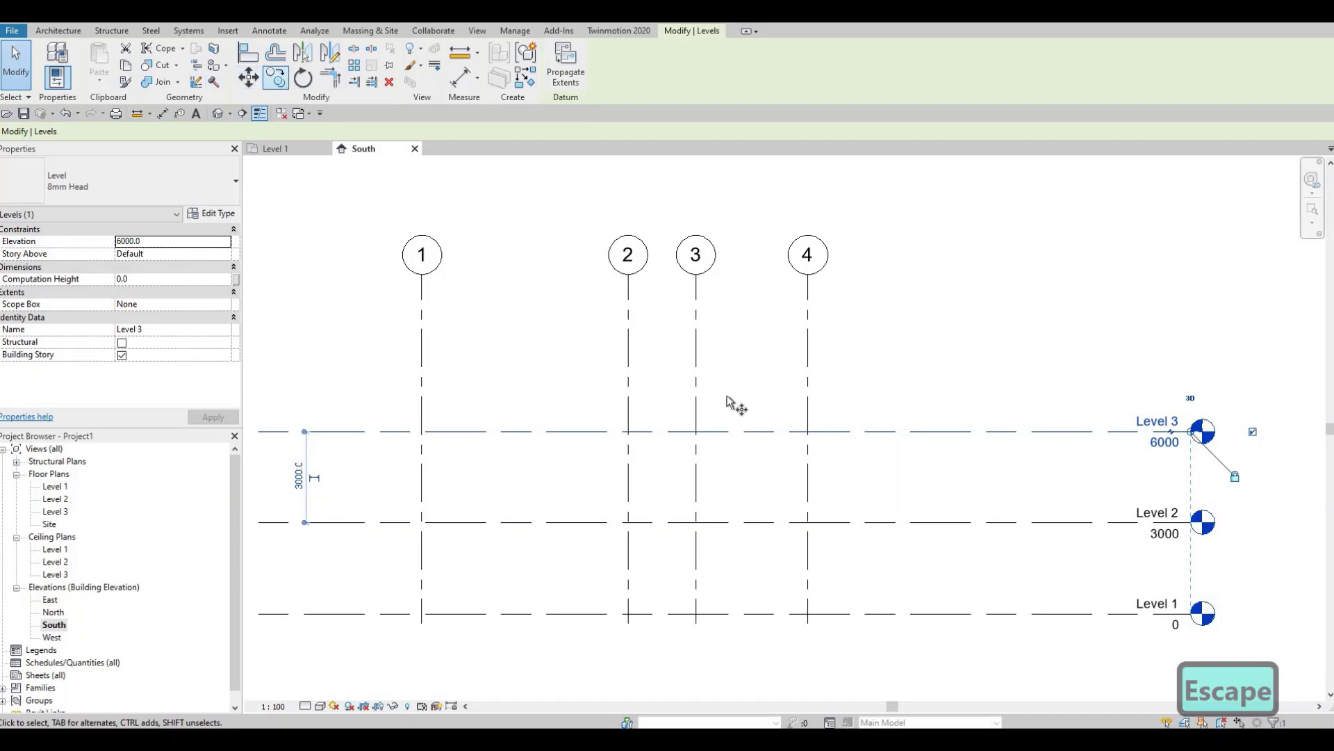
left_click(825, 433)
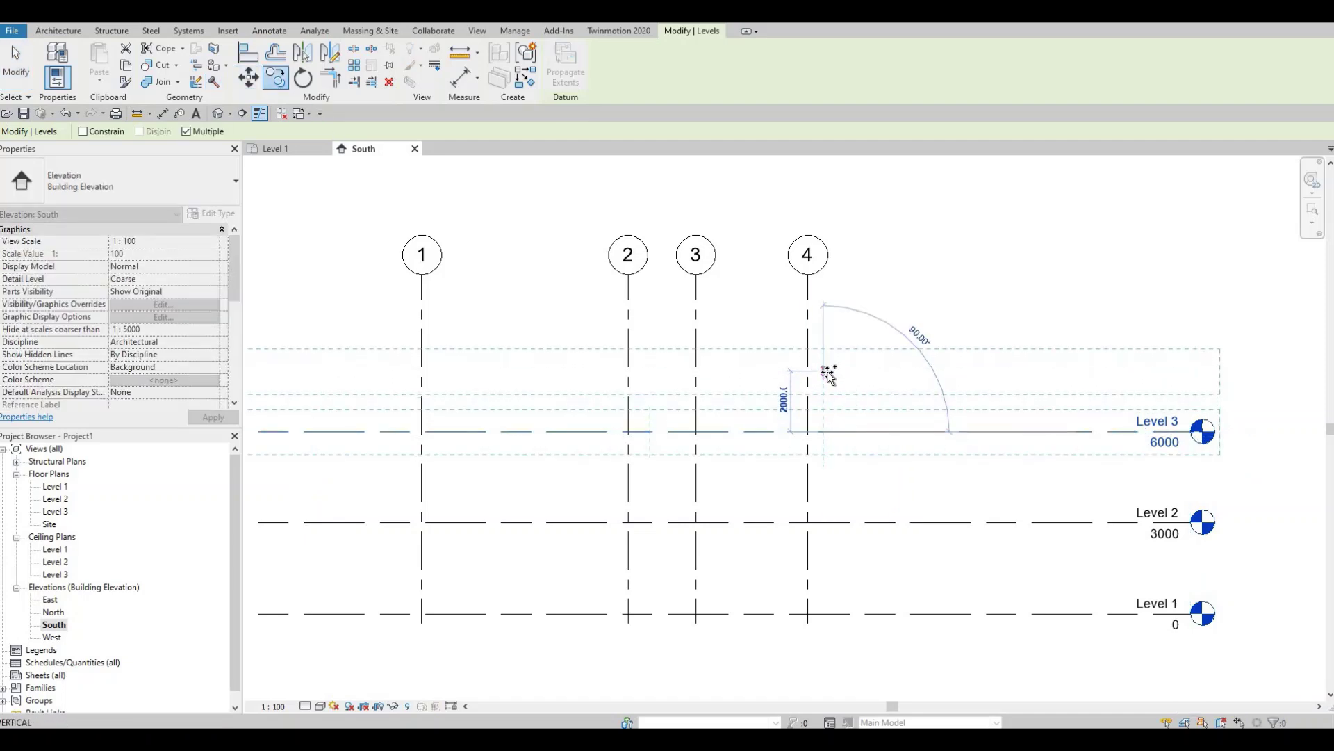
type("3000")
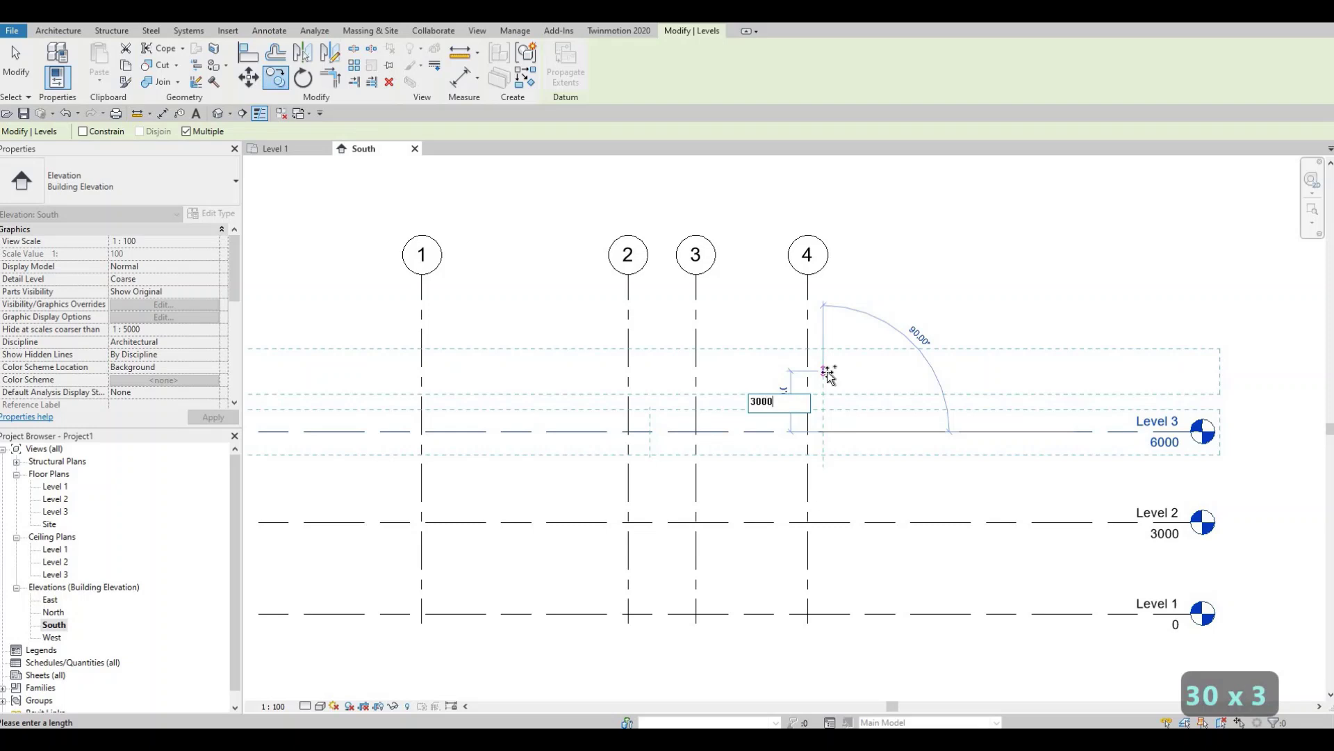
key("Return")
key("Escape")
key("Escape")
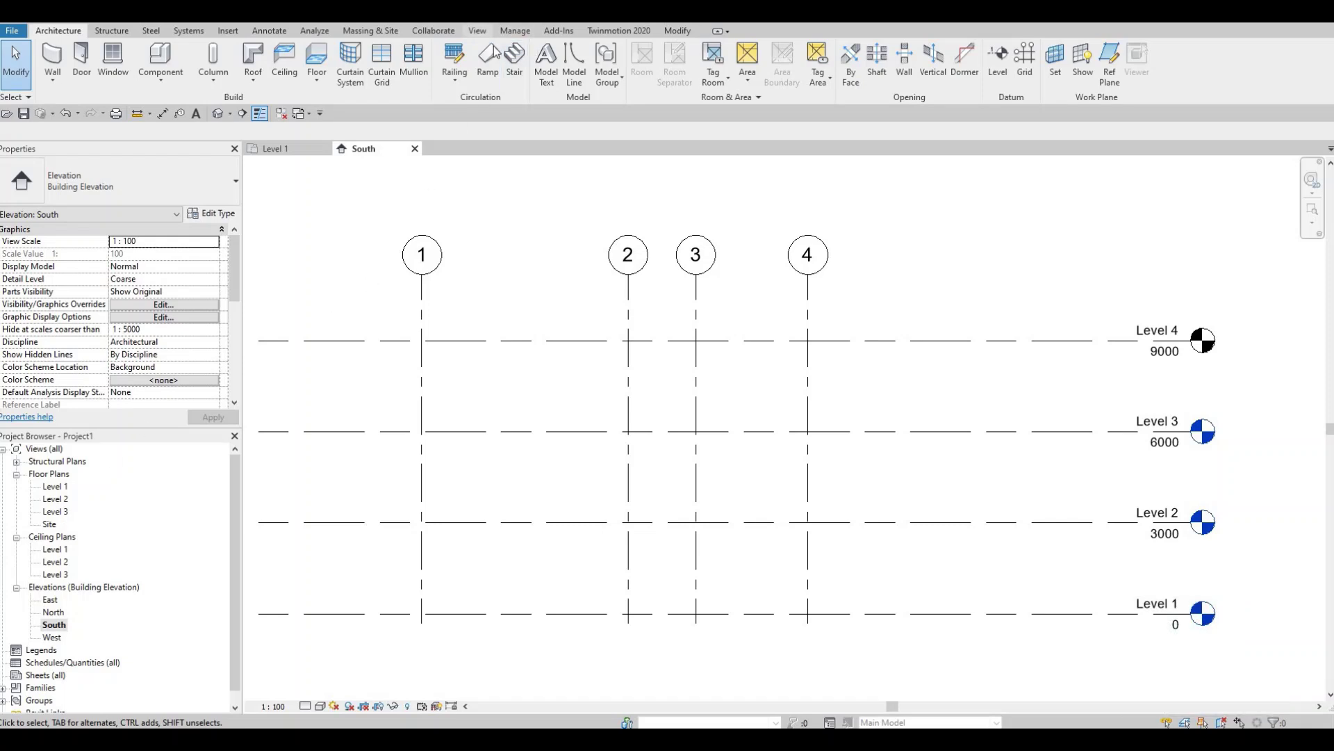
Step: Create a floor plan view for the copied Level 4
left_click(477, 31)
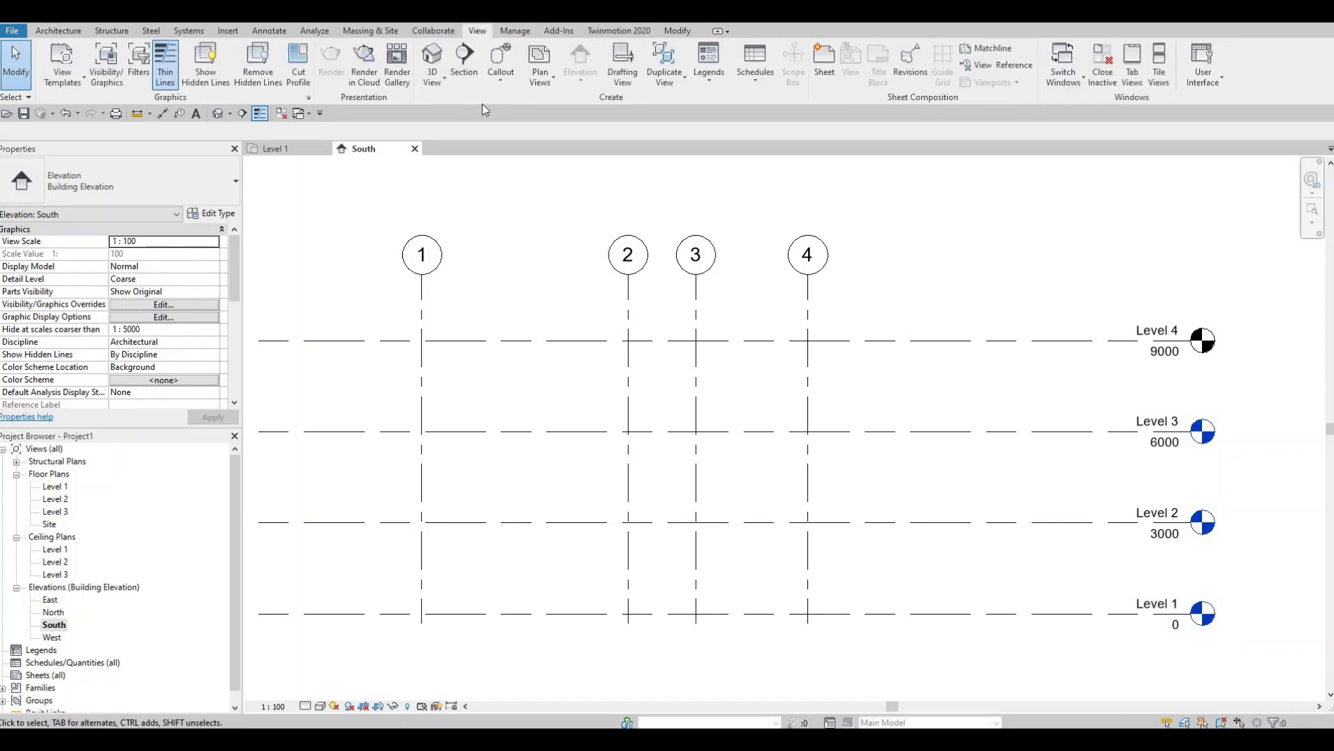
left_click(540, 73)
left_click(552, 104)
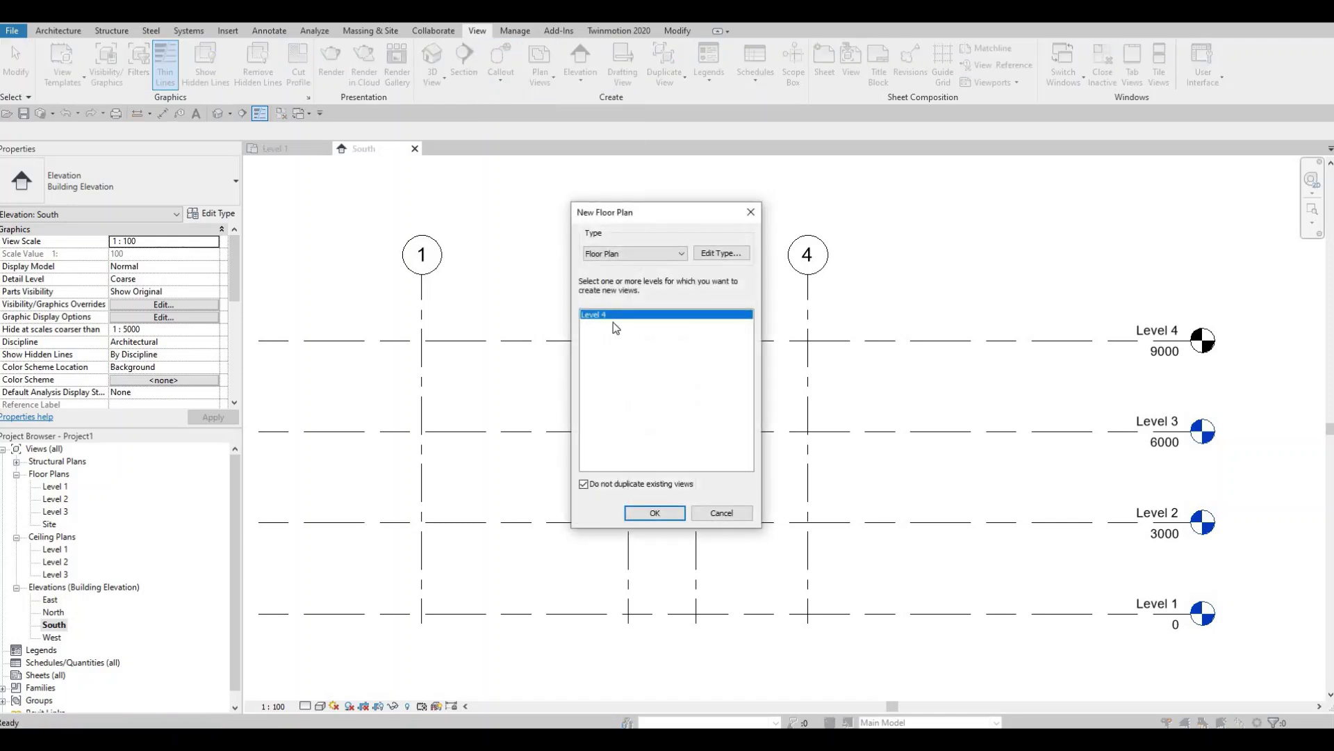
left_click(650, 514)
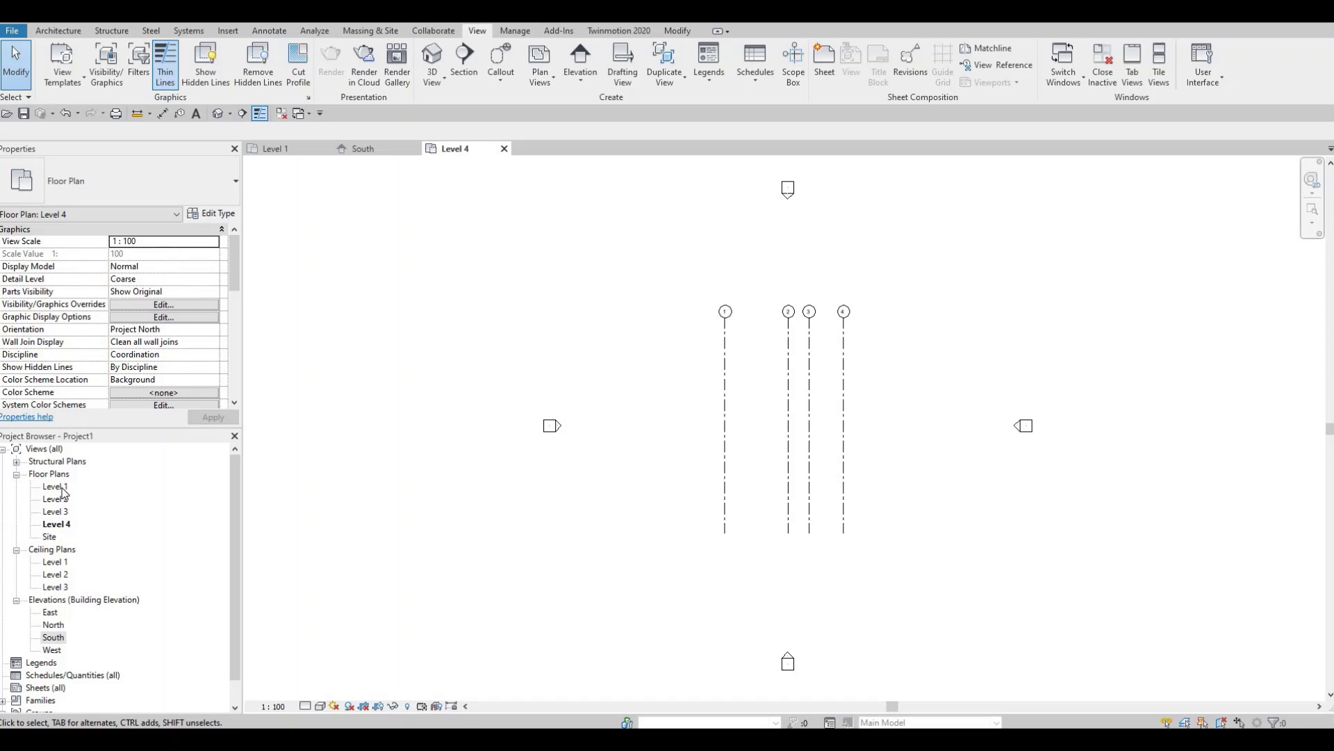
Step: Return to the South elevation and delete Level 4 together with its floor plan view
left_click(59, 486)
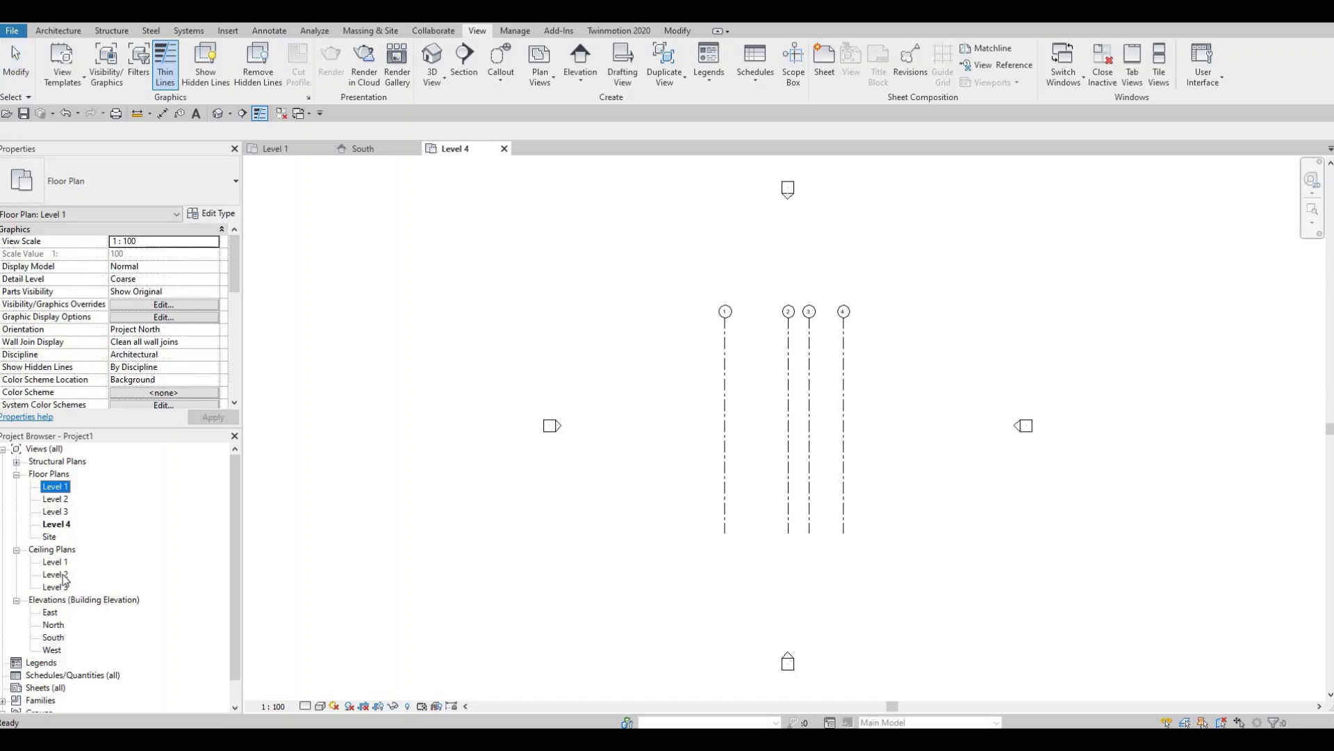
double_click(56, 637)
scroll(911, 325, "down", 2)
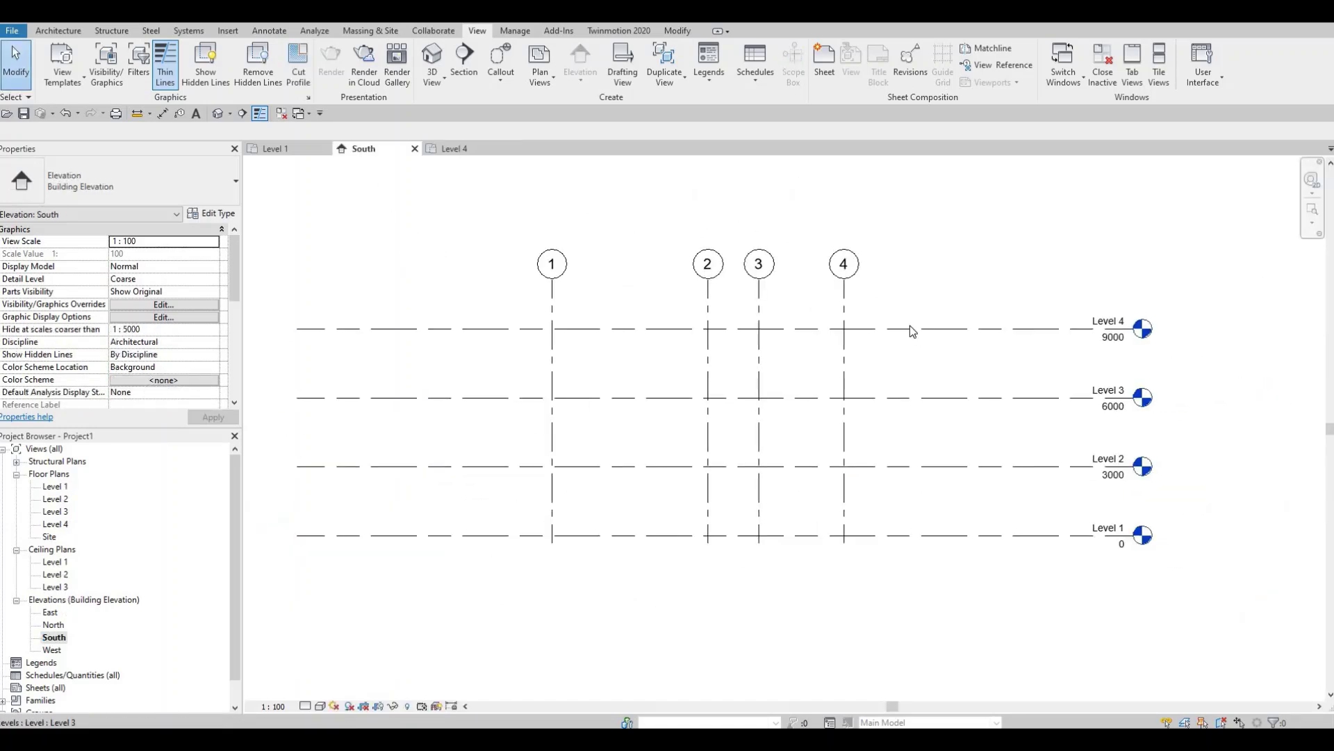
key("Escape")
key("Escape")
left_click(883, 327)
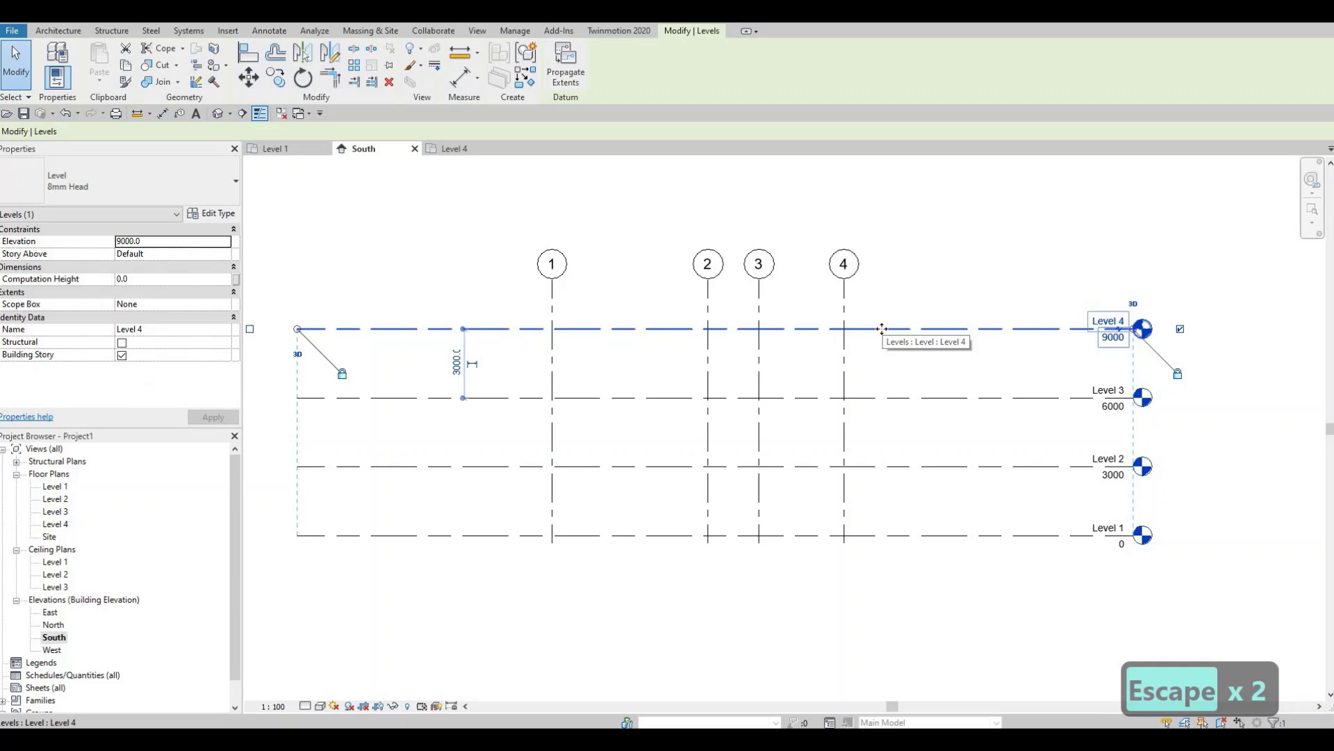
key("Delete")
key("Delete")
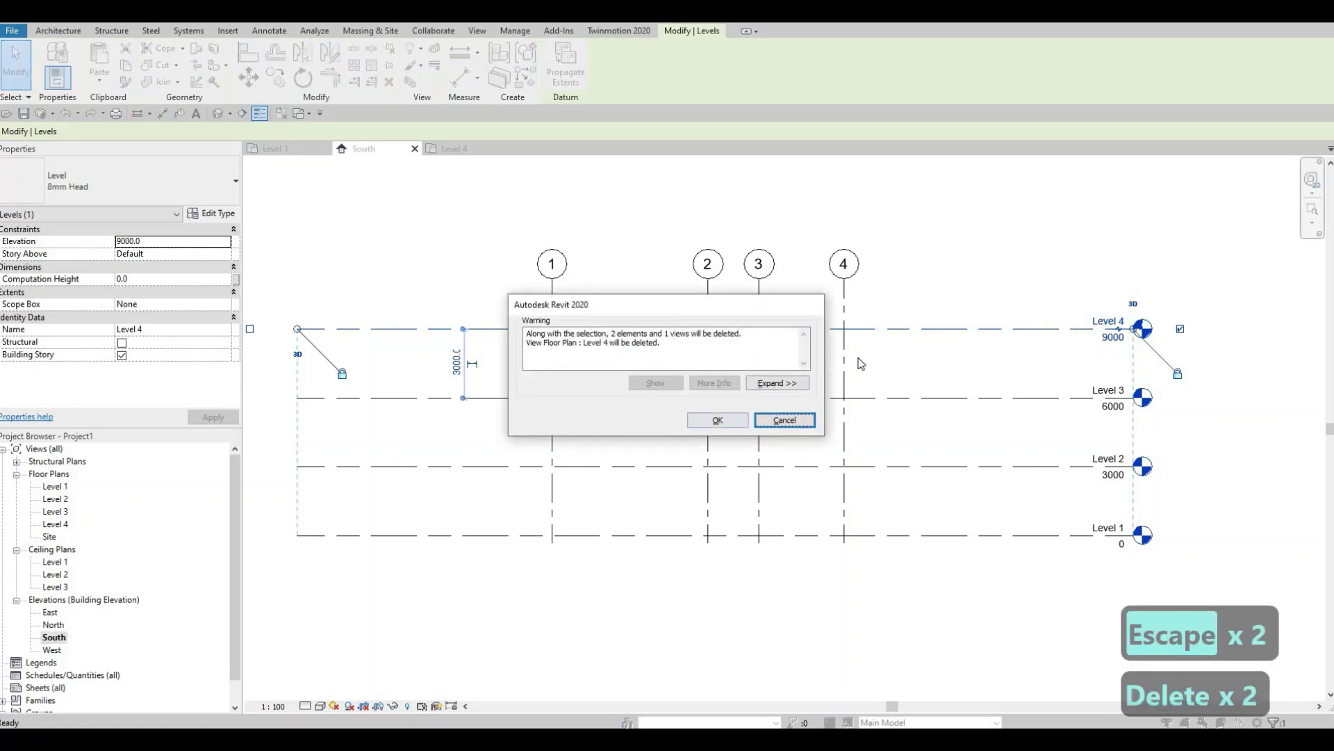
left_click(717, 420)
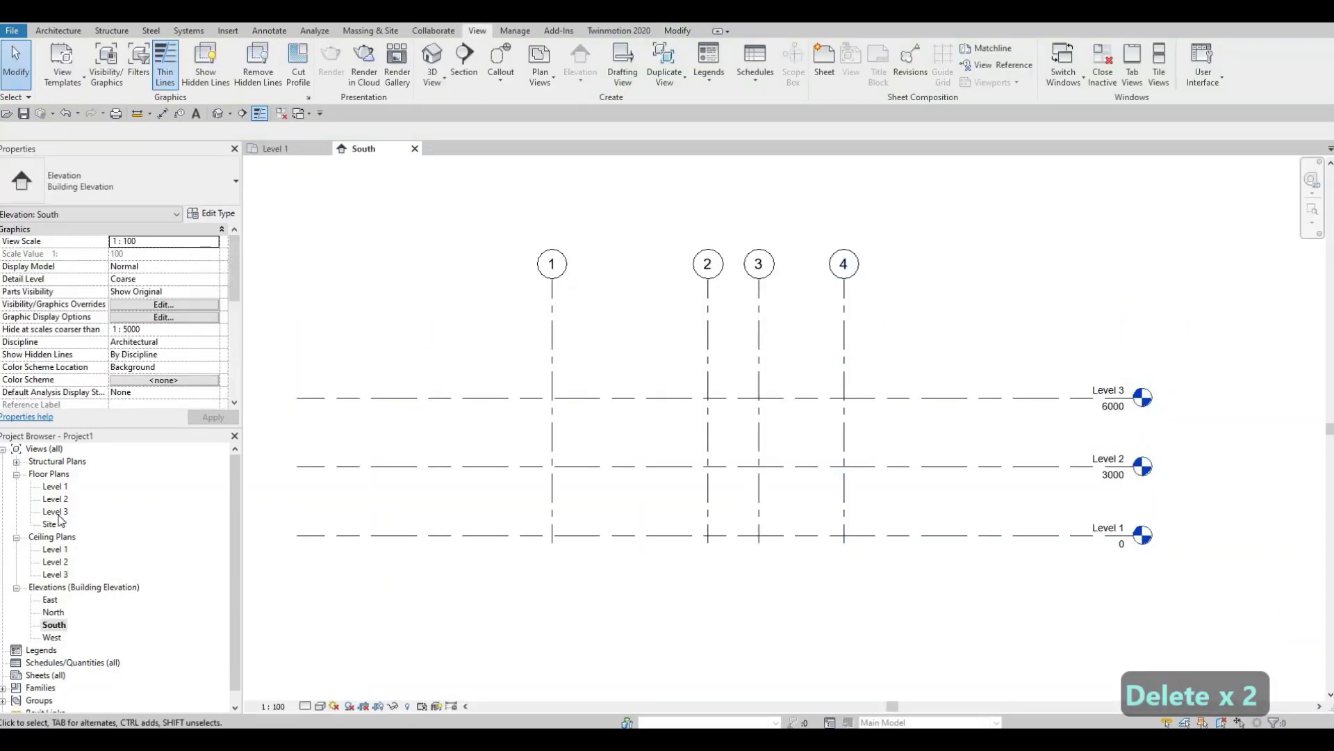
Step: Lower the upper ends of grids 1 to 4 so their bubbles sit closer to Level 3
left_click(845, 290)
left_click_drag(844, 279, 844, 315)
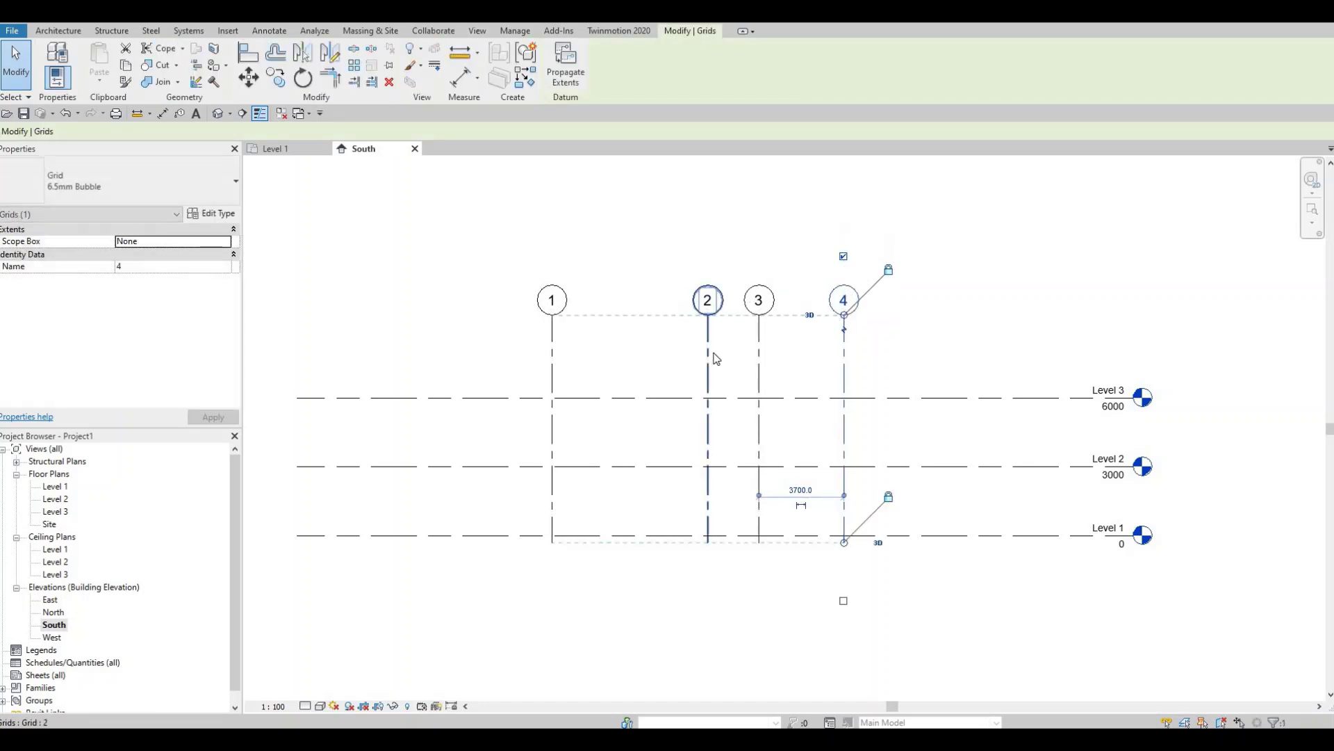
middle_click_drag(716, 358, 720, 353)
key("Escape")
key("Escape")
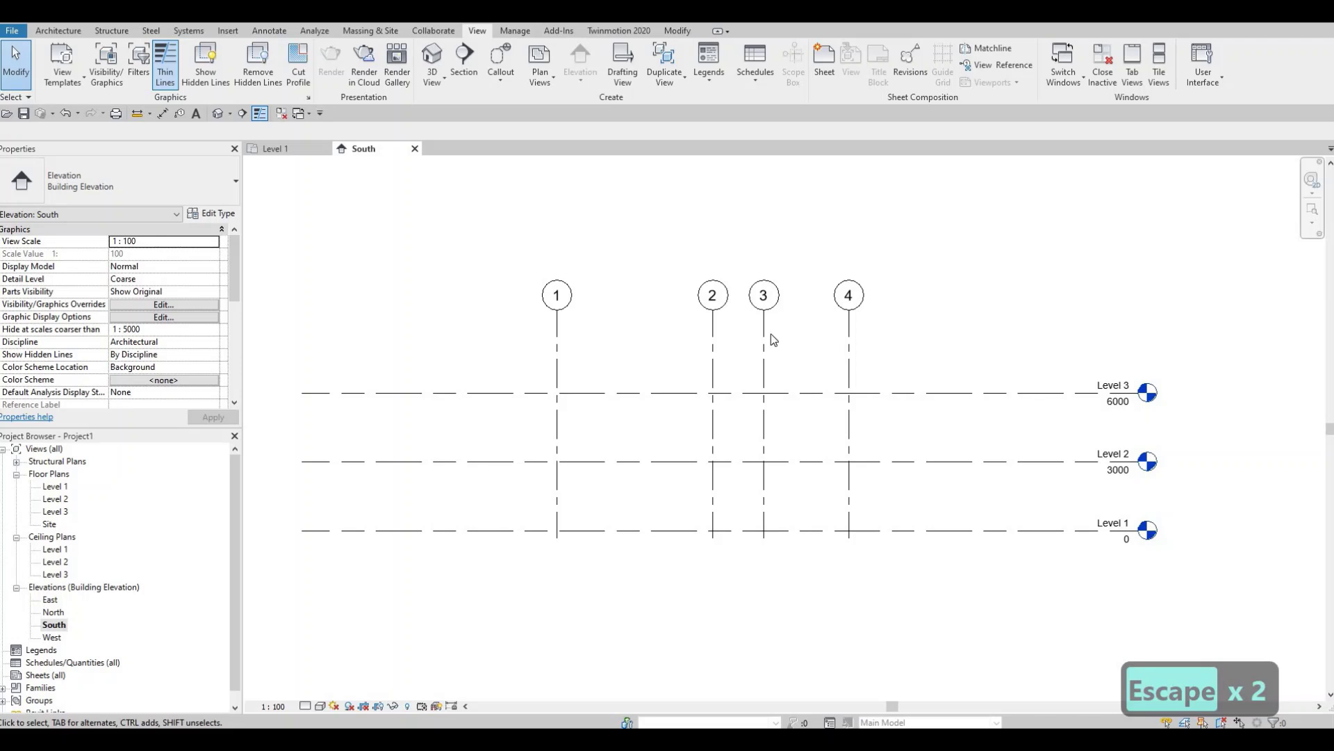
Step: Pull the right ends of Levels 1 to 3, with their level heads, in towards grid 4
middle_click_drag(1052, 381, 1069, 349)
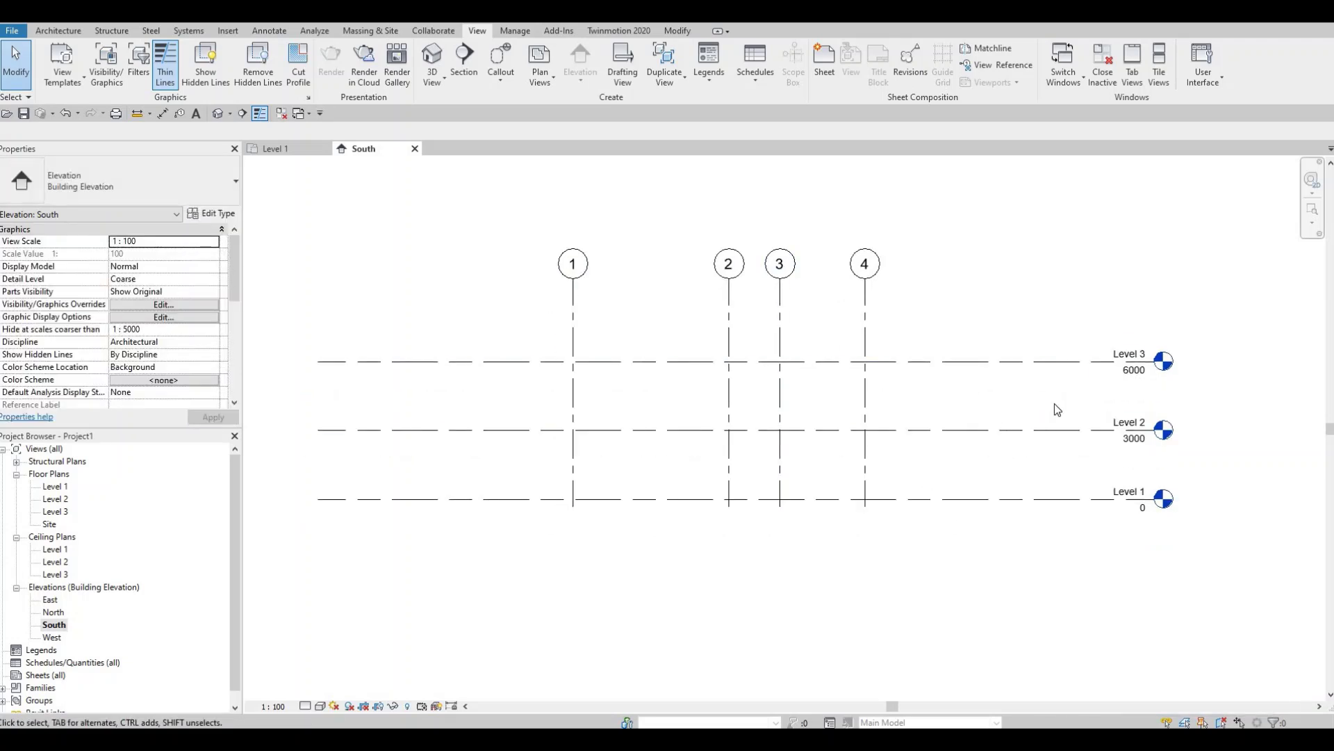
left_click(1052, 366)
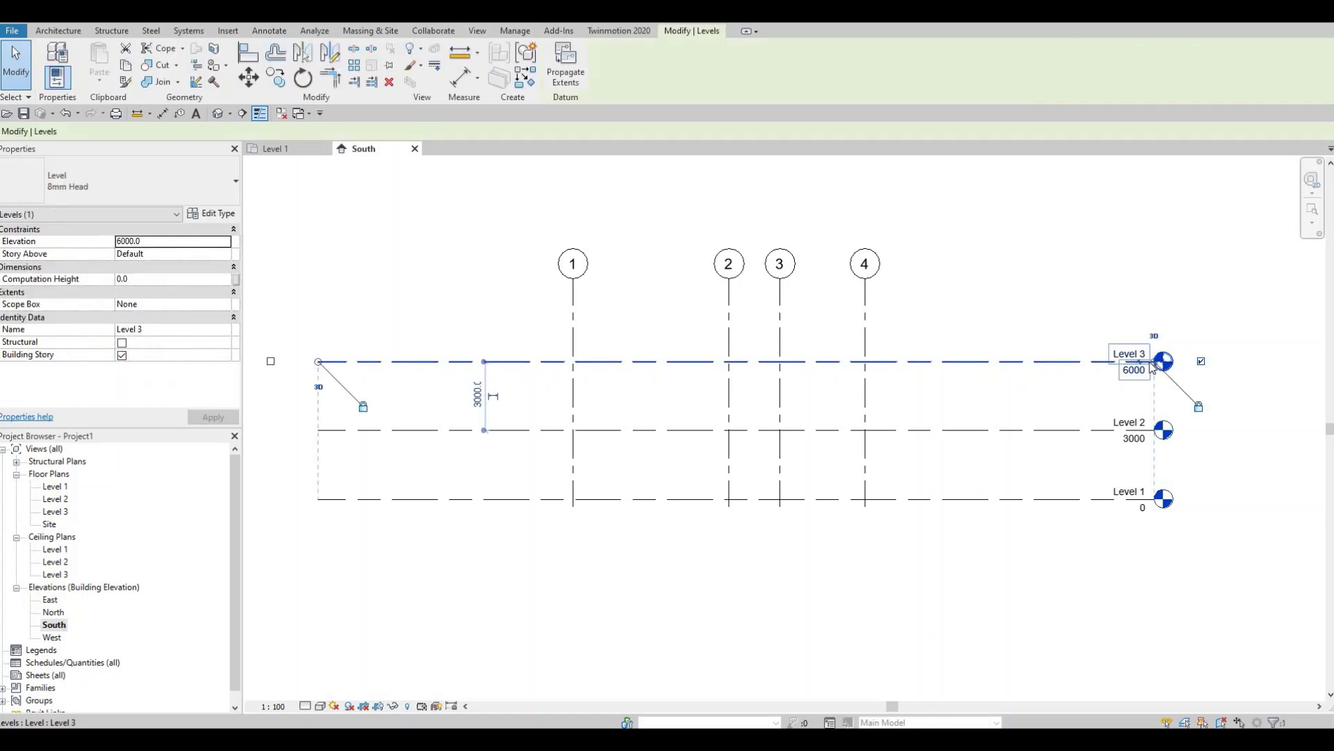
left_click_drag(1054, 369, 1049, 366)
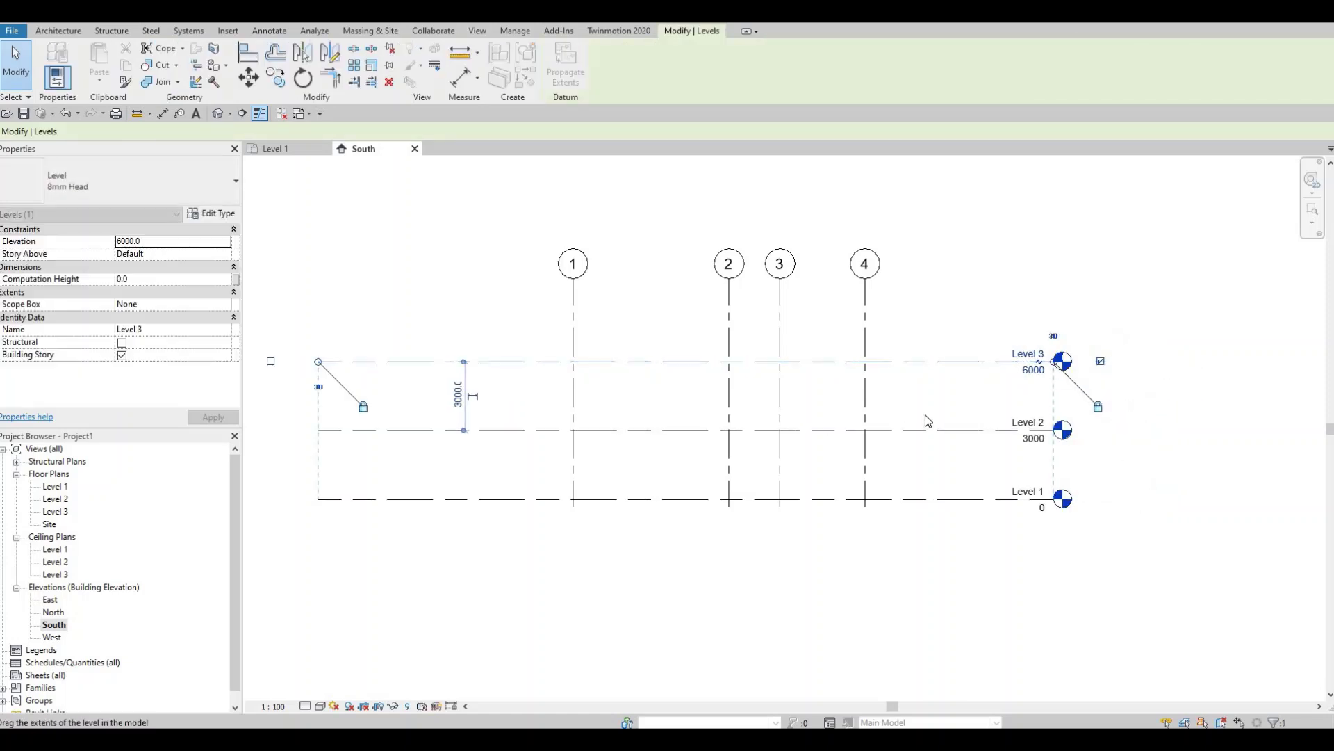
scroll(600, 458, "up", 1)
scroll(563, 368, "down", 1)
key("Escape")
Step: Pull the left ends of Levels 1 to 3 in towards grid 1, and open the Level 1 floor plan
left_click(372, 357)
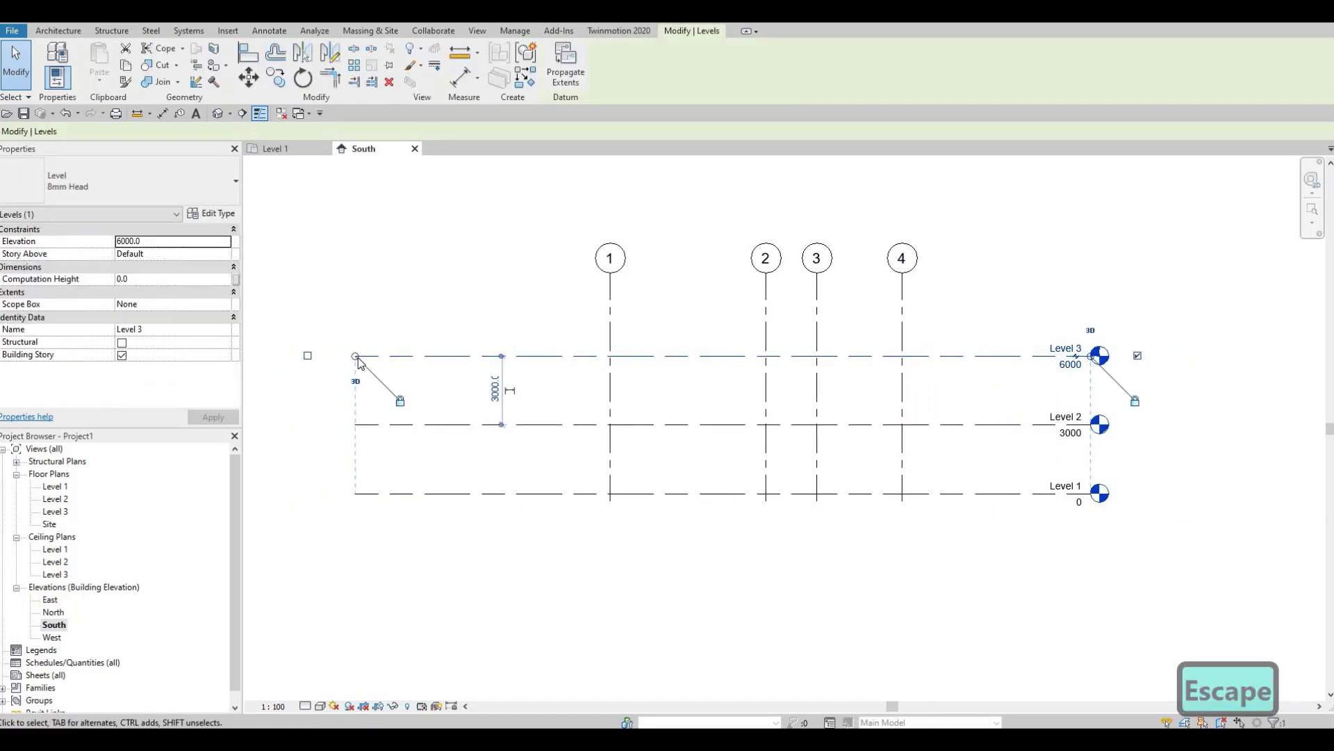
left_click_drag(356, 356, 437, 355)
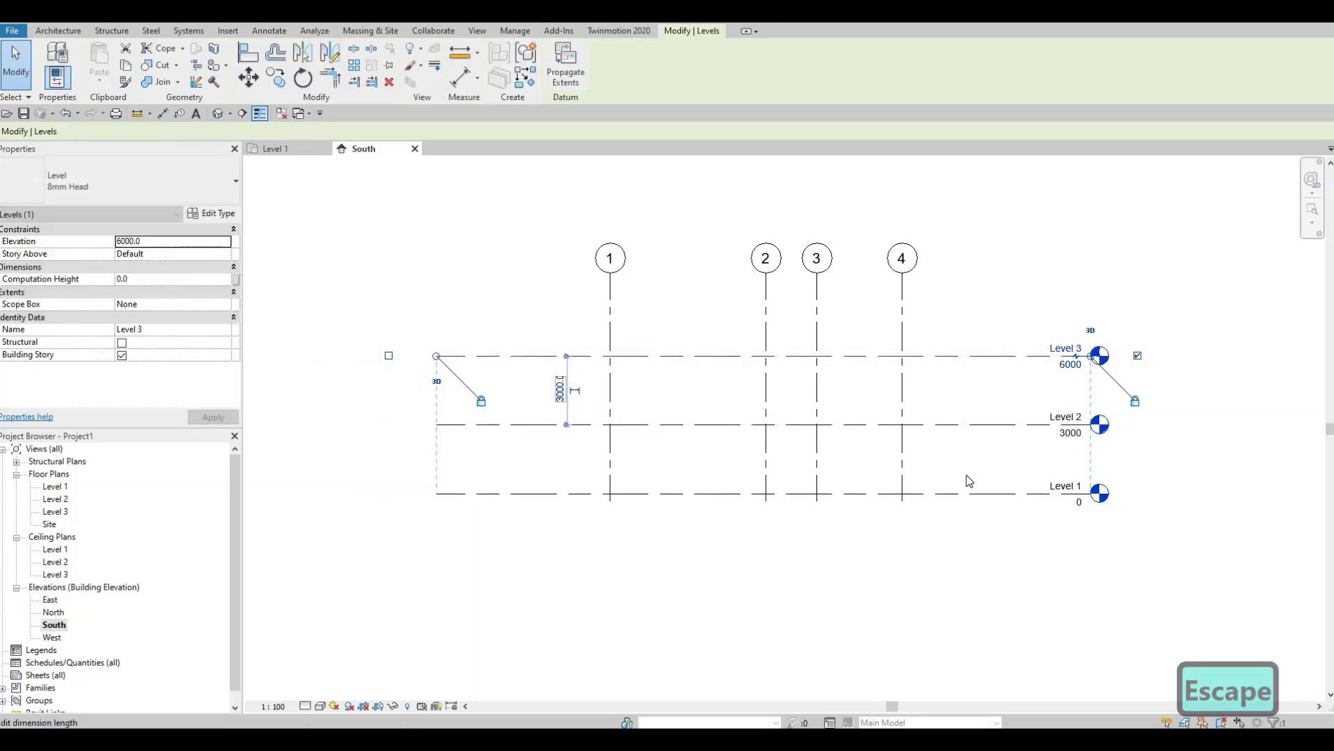
key("Escape")
key("Escape")
middle_click_drag(923, 500, 873, 512)
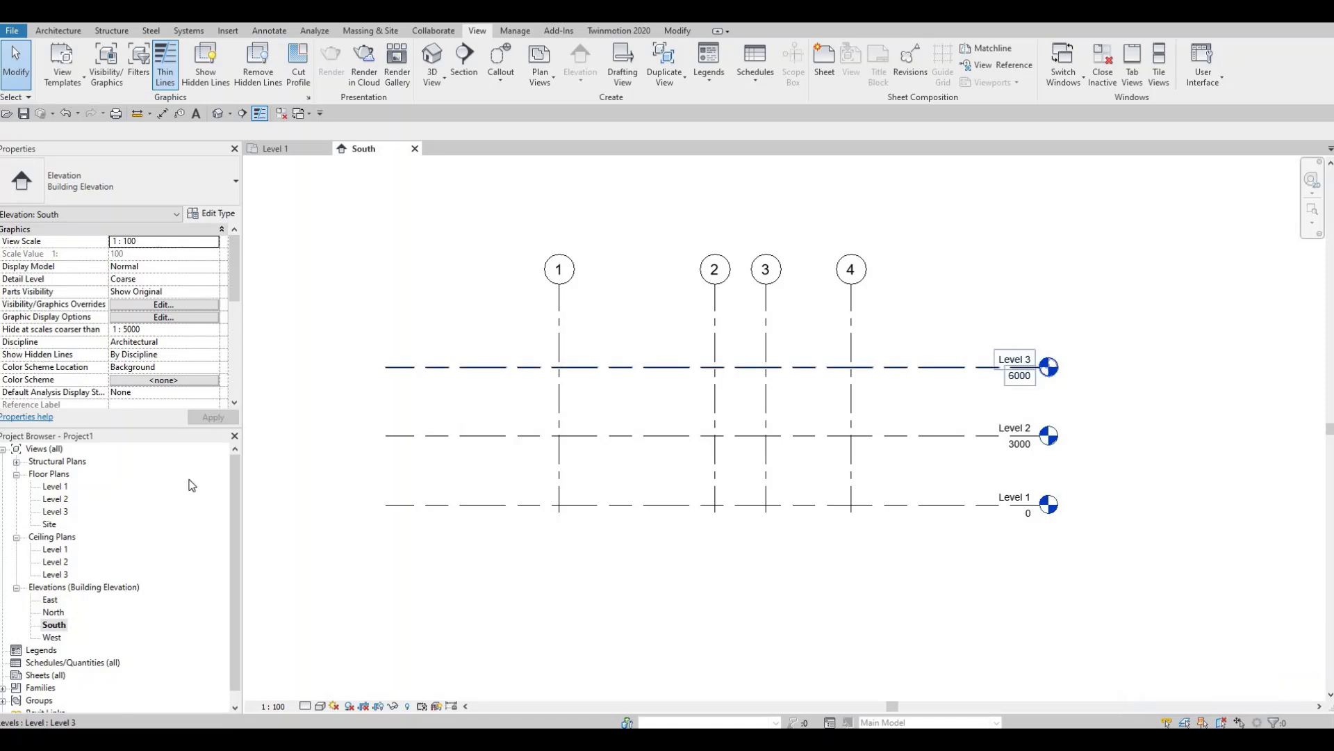
double_click(60, 487)
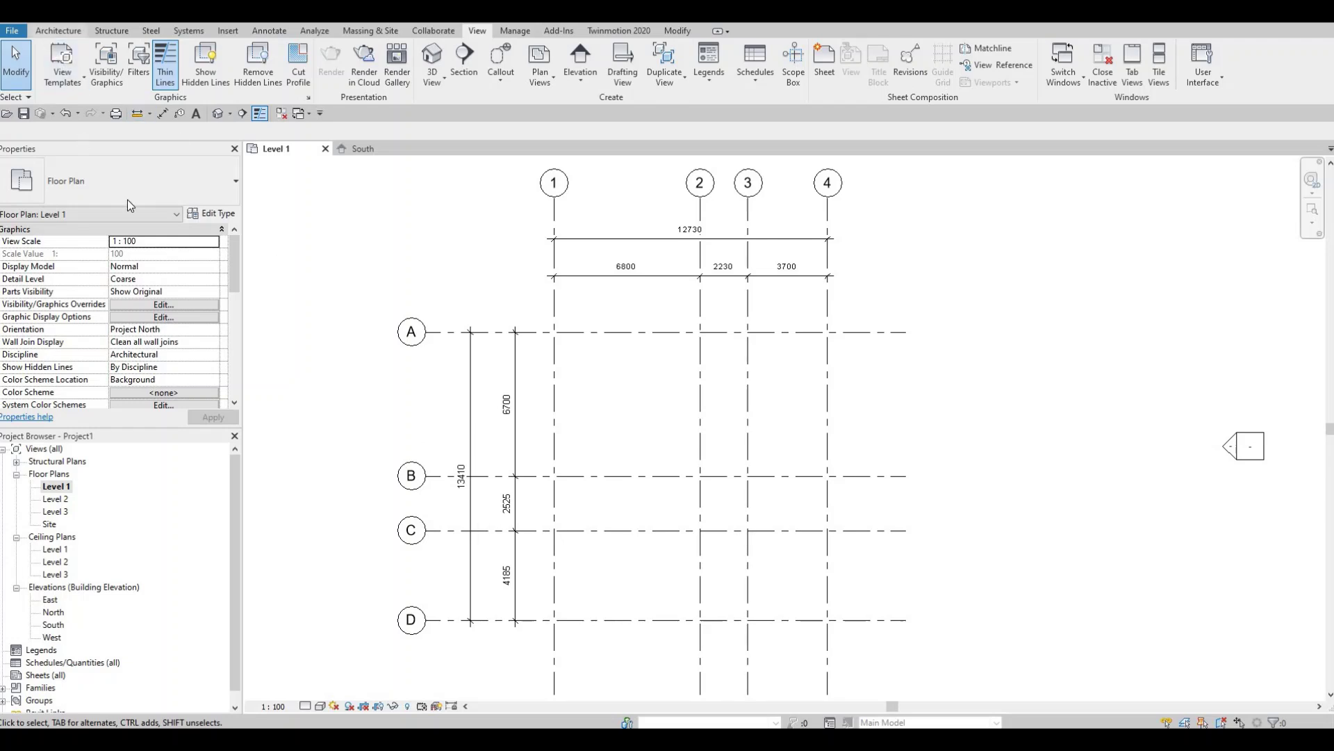
Step: Start a wall based on Exterior - Brick on CMU and duplicate that type as EXTERIOR WALL 1
left_click(58, 30)
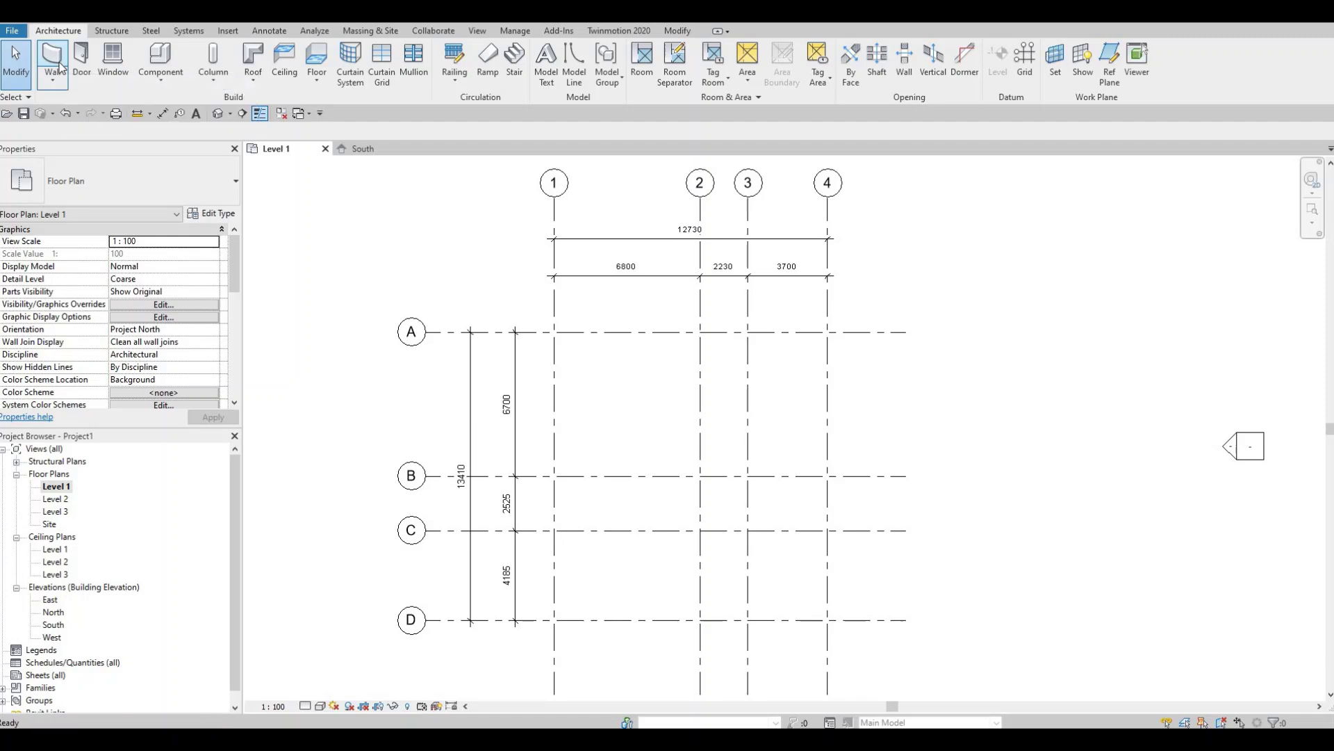
left_click(59, 67)
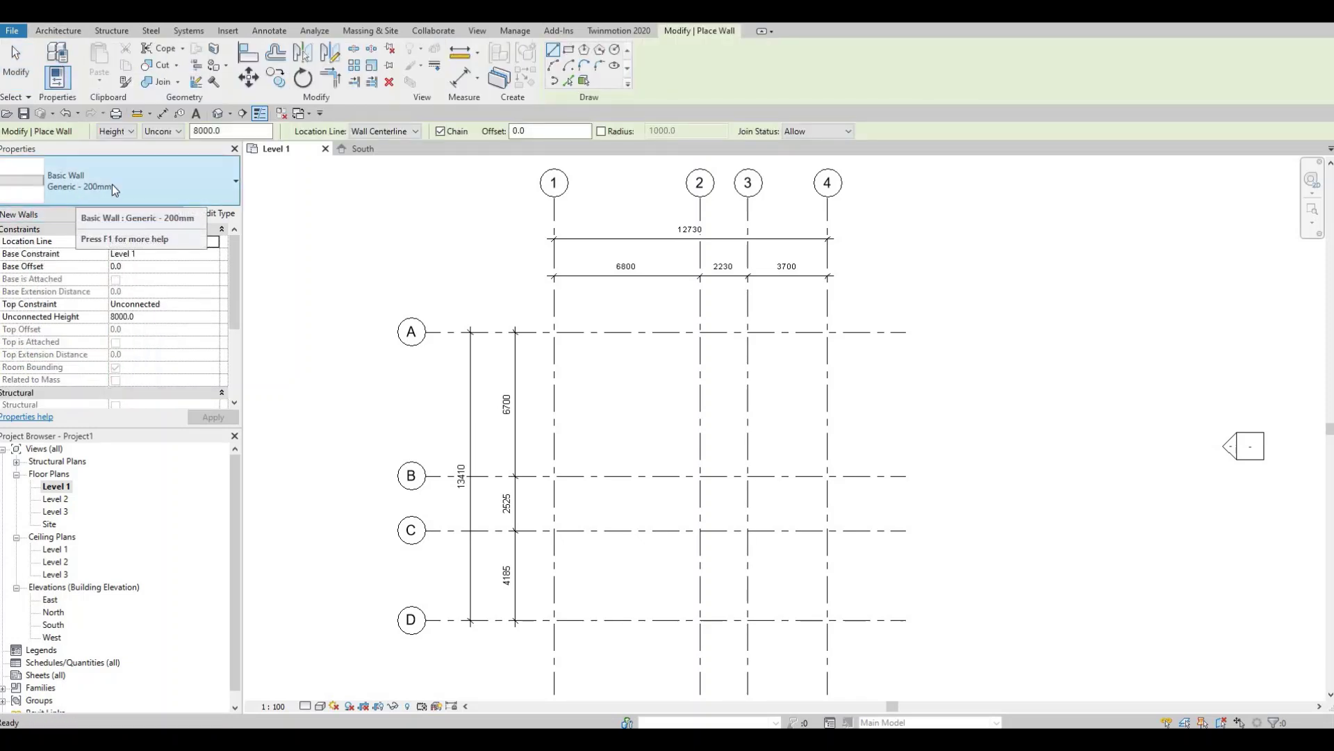
left_click(150, 181)
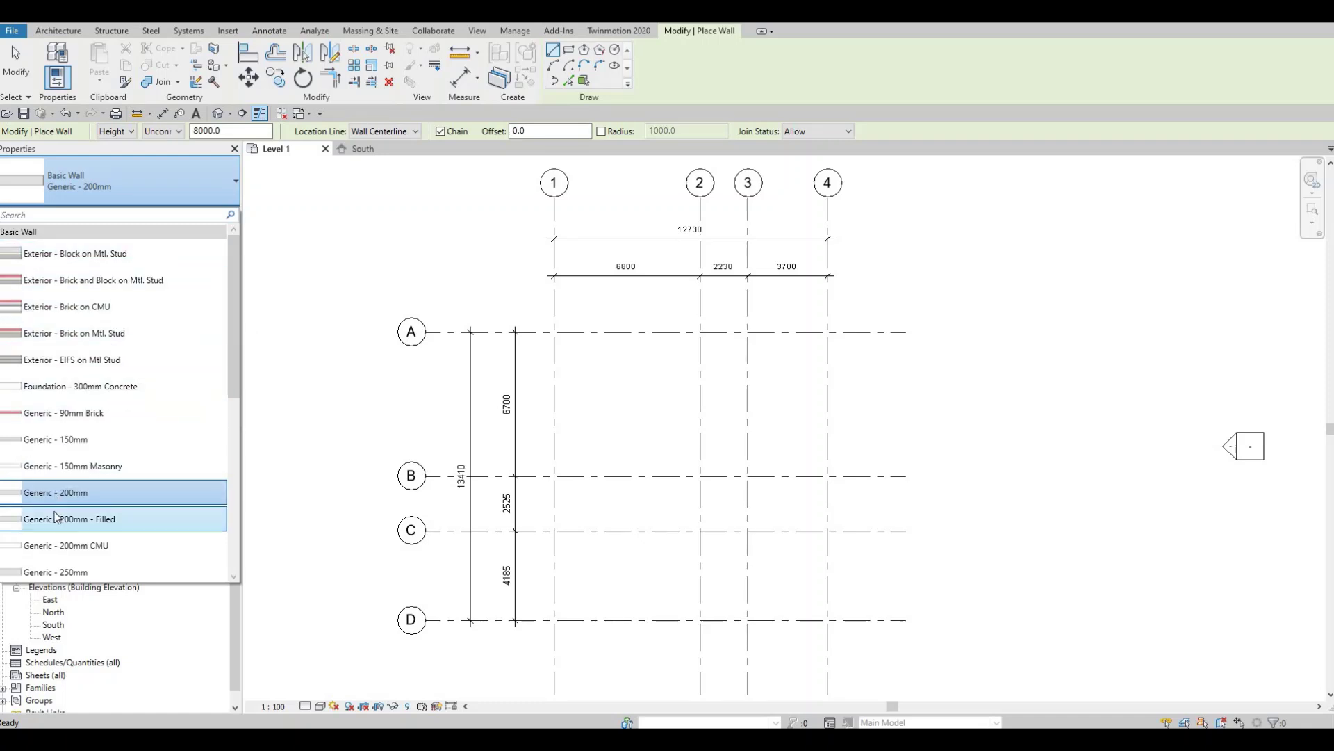
left_click(55, 310)
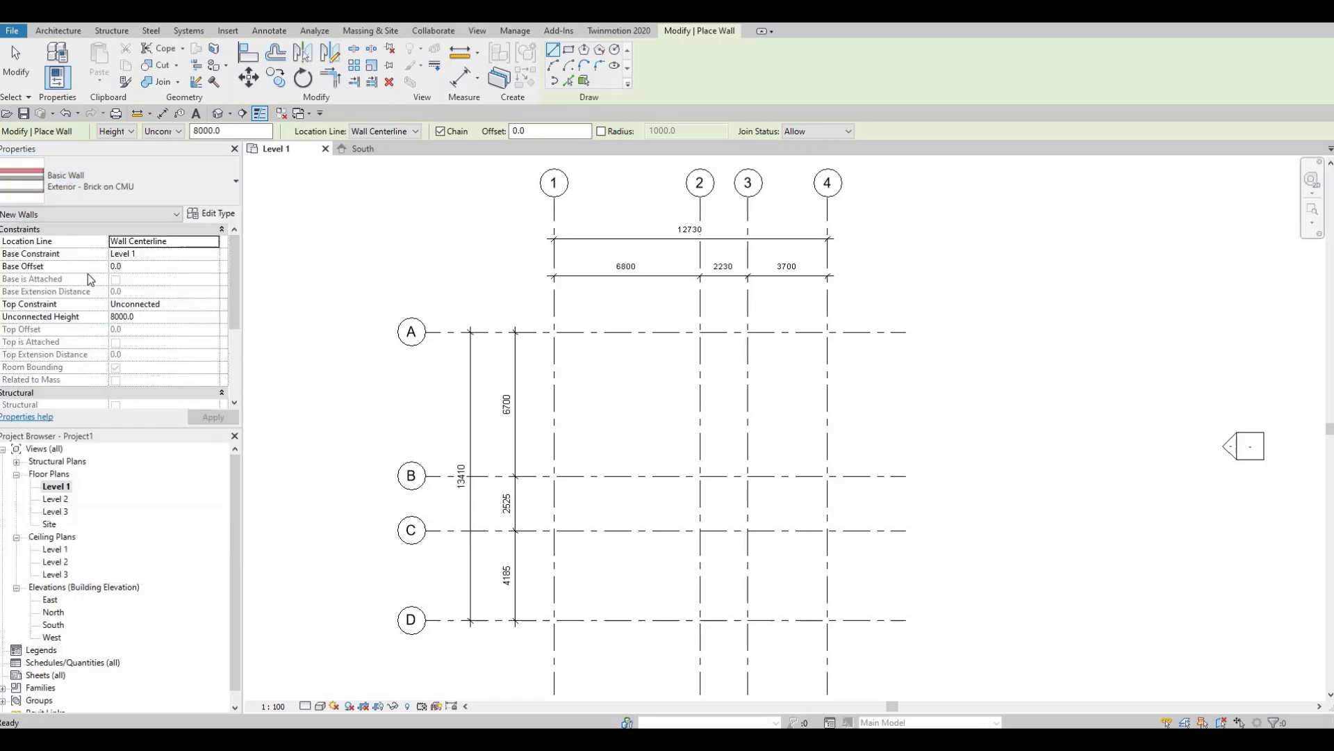
left_click(212, 216)
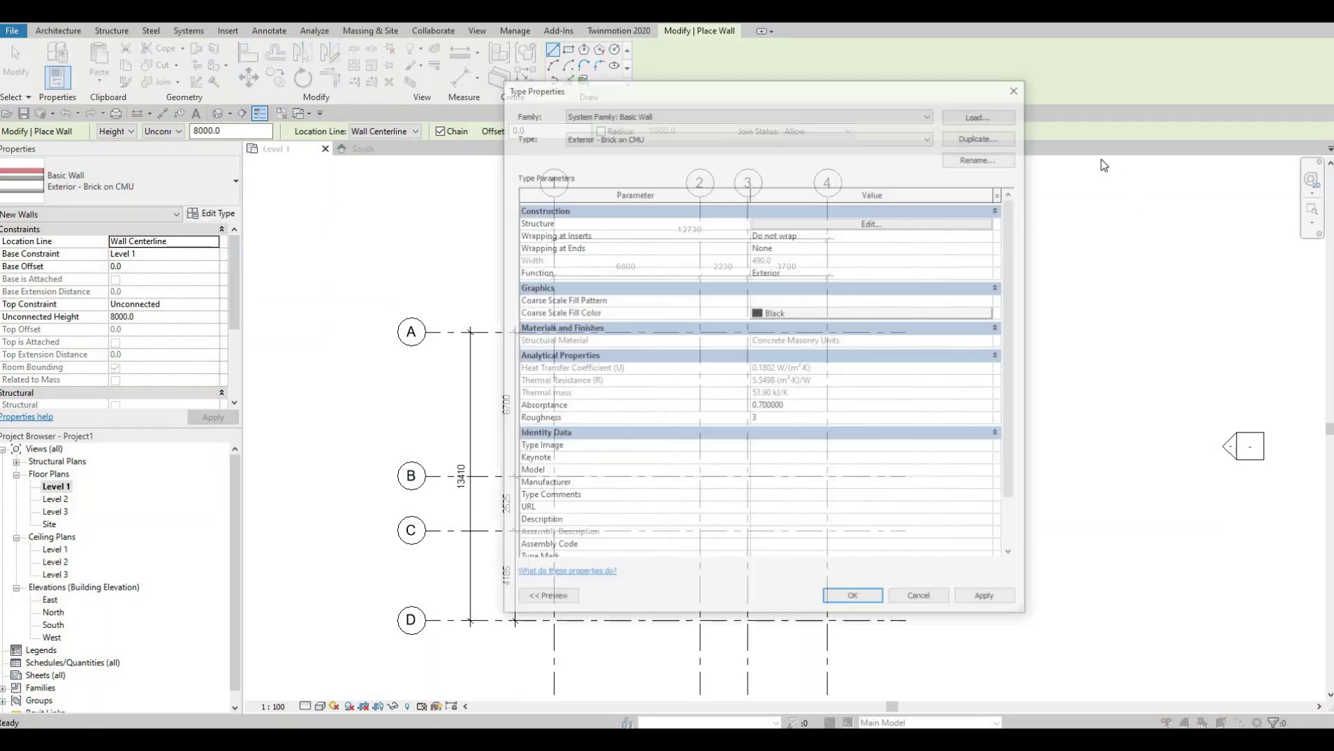
left_click(988, 138)
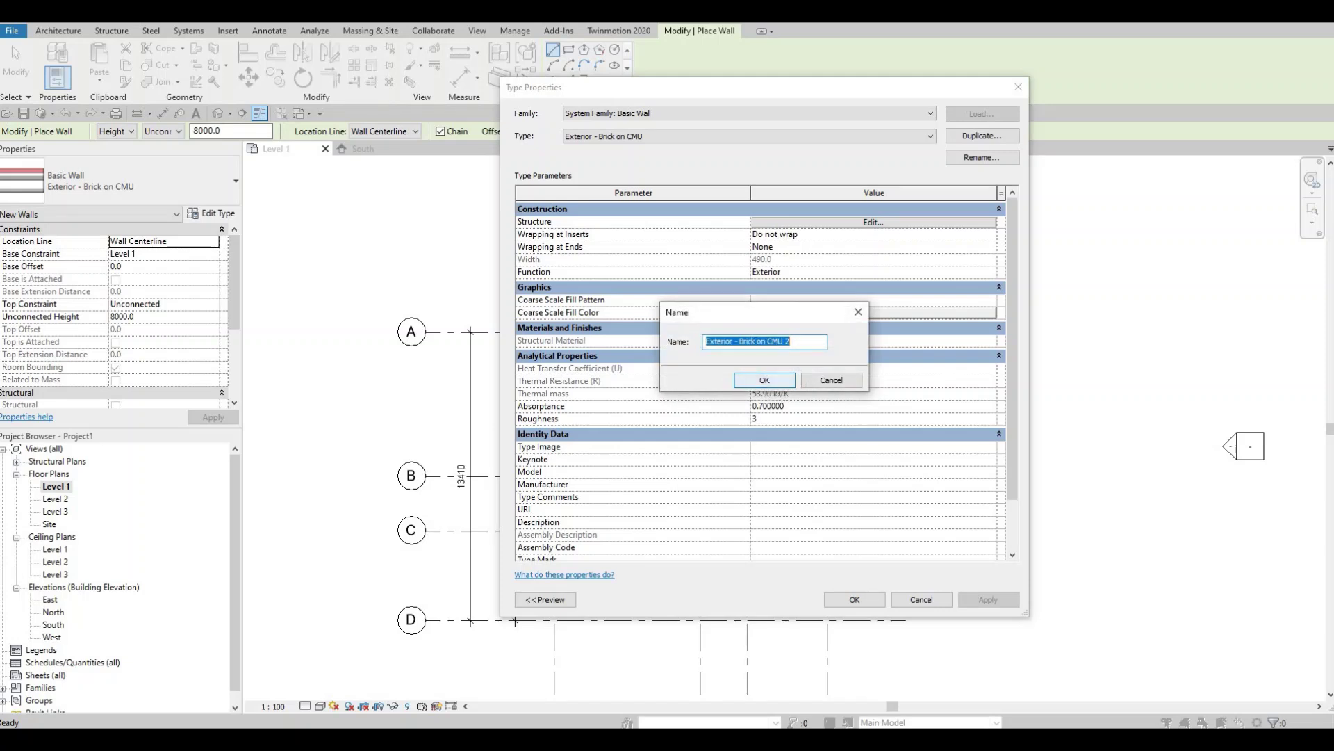
type("EXTERIOR ")
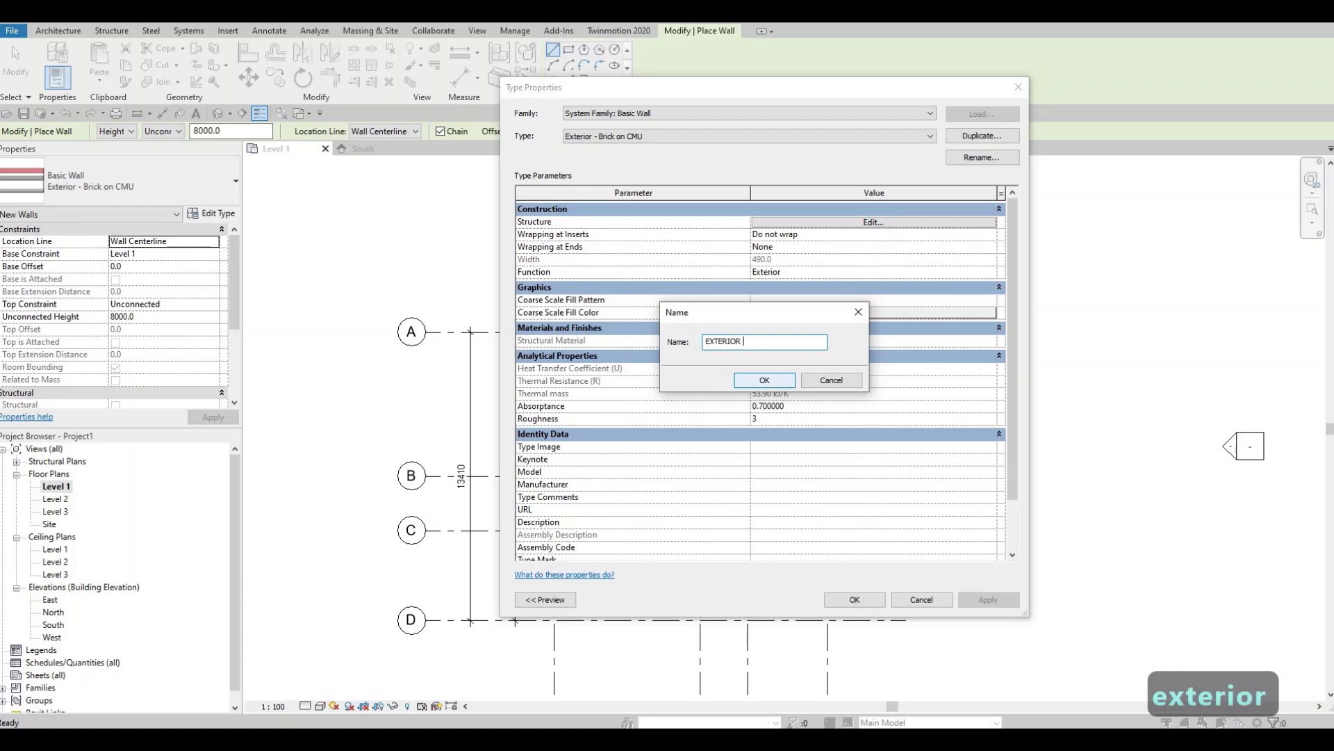
type("WALL 1")
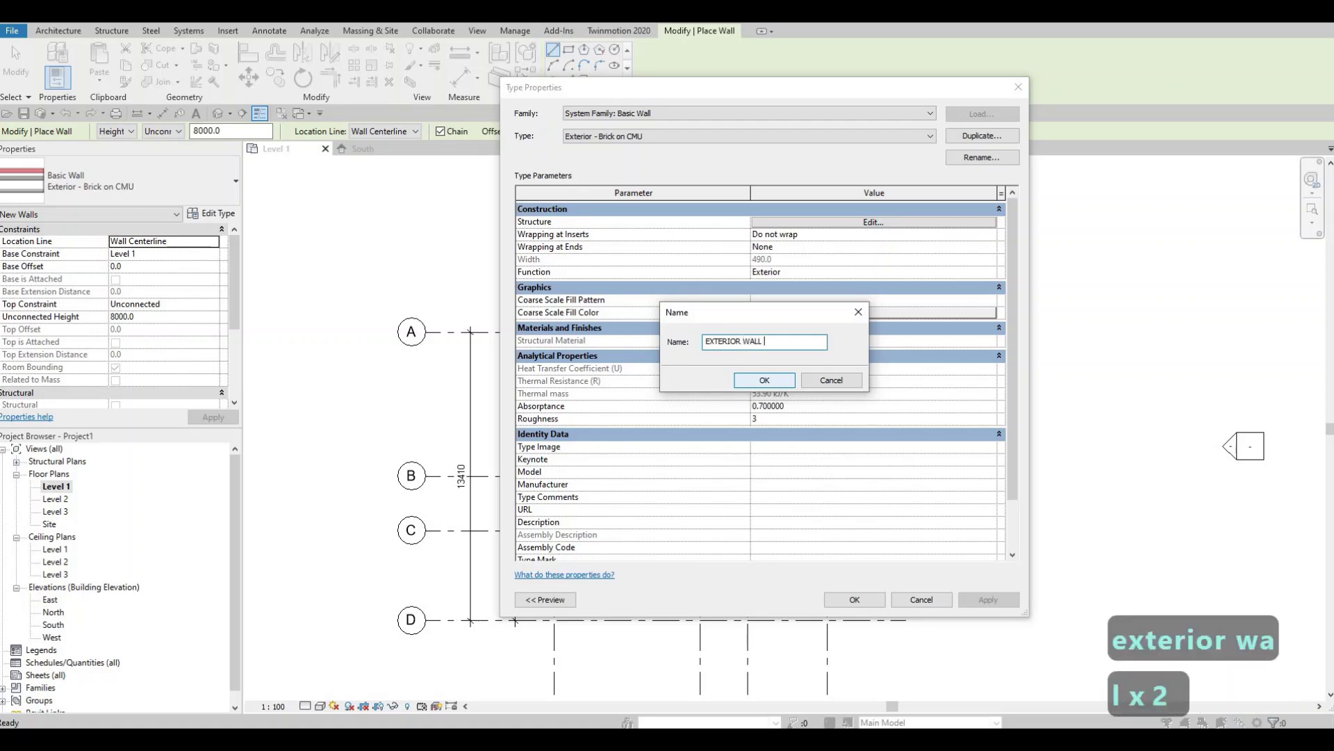
left_click(765, 380)
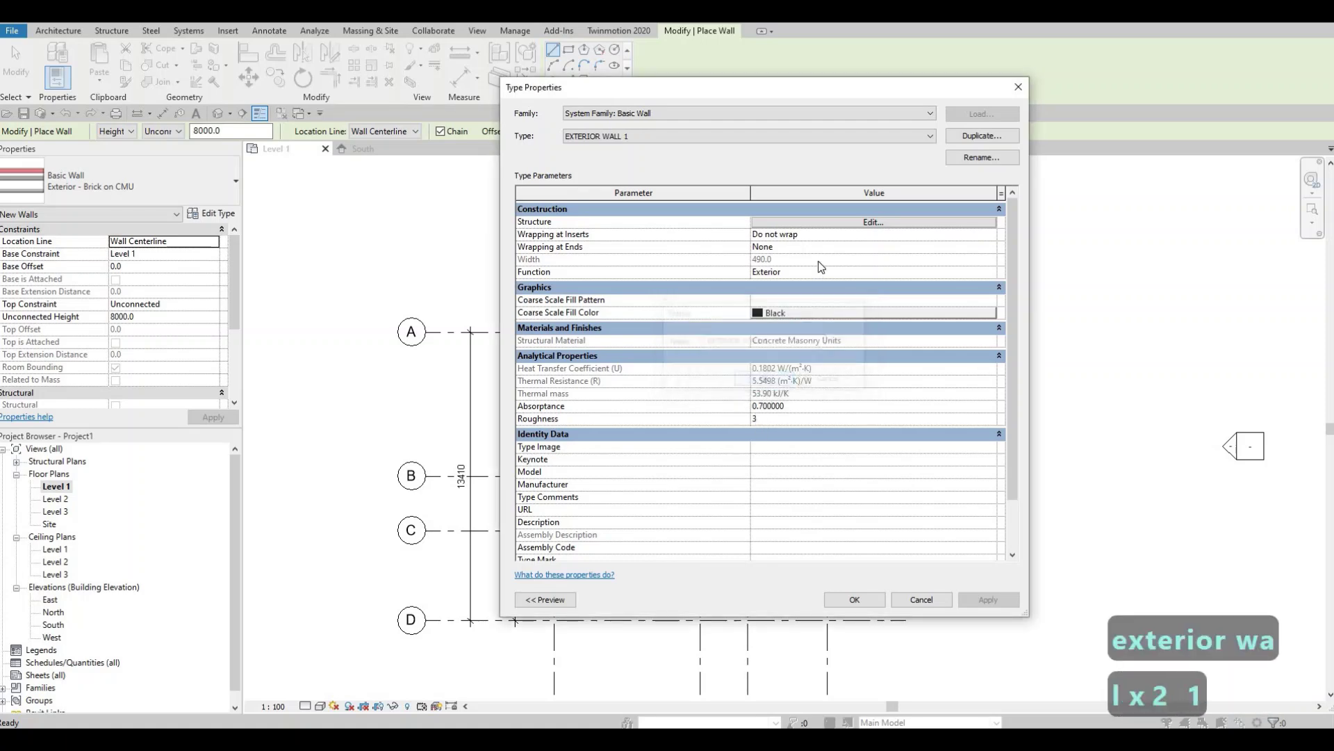
Step: Delete every layer outside the core boundaries from the EXTERIOR WALL 1 structure, leaving only the Structure layer
left_click(843, 224)
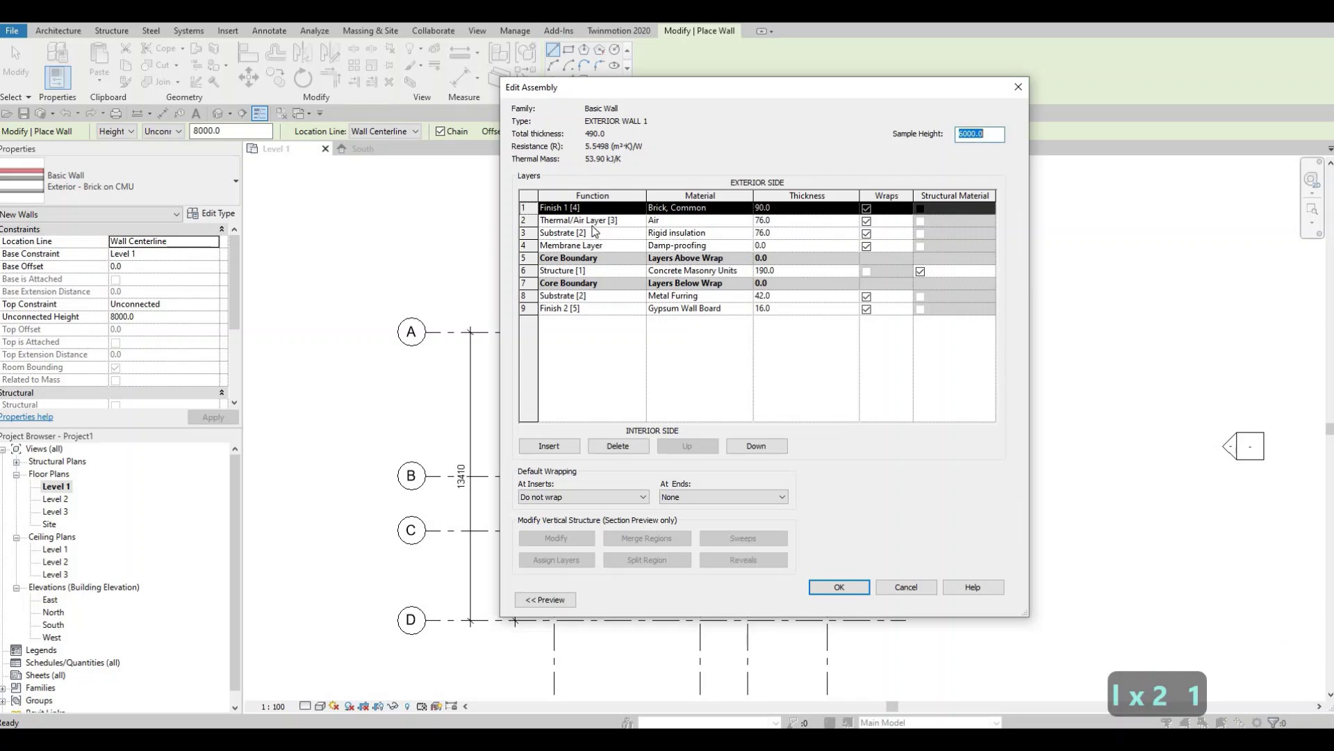
left_click(619, 447)
left_click(618, 446)
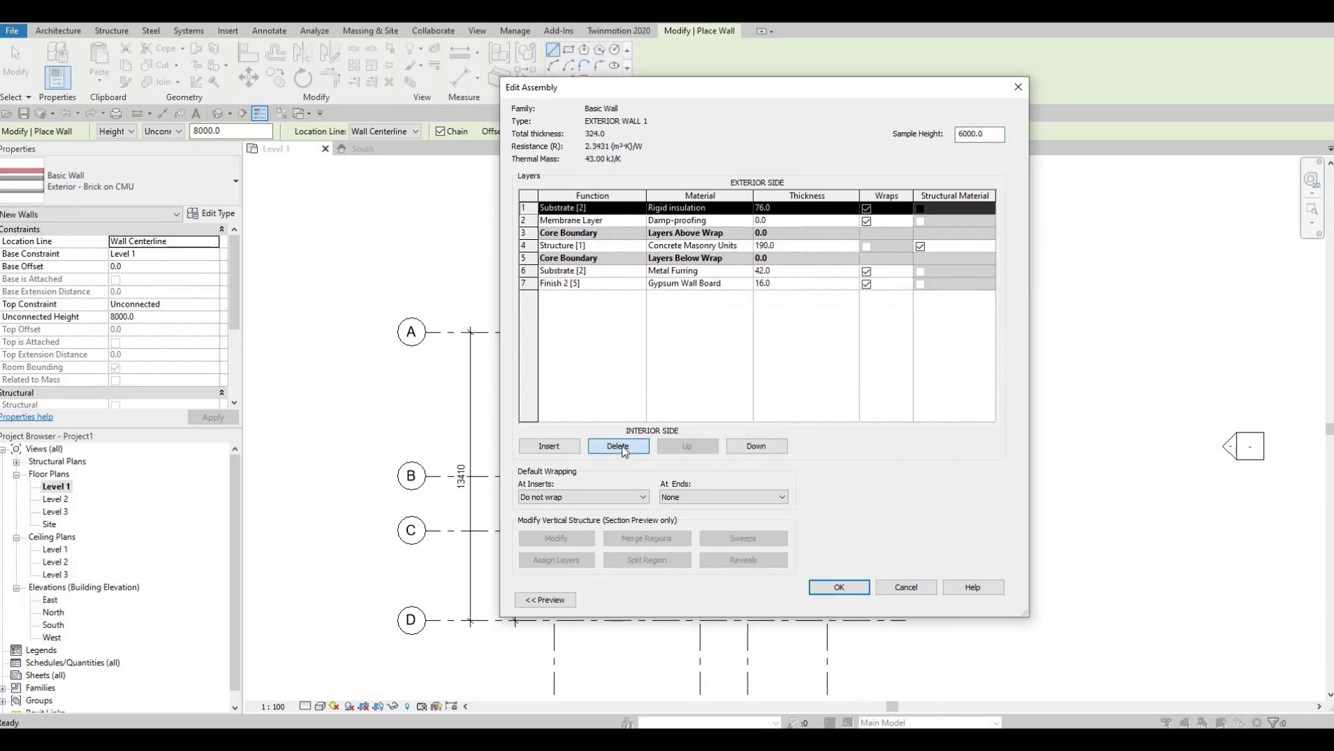
left_click(619, 446)
left_click(619, 447)
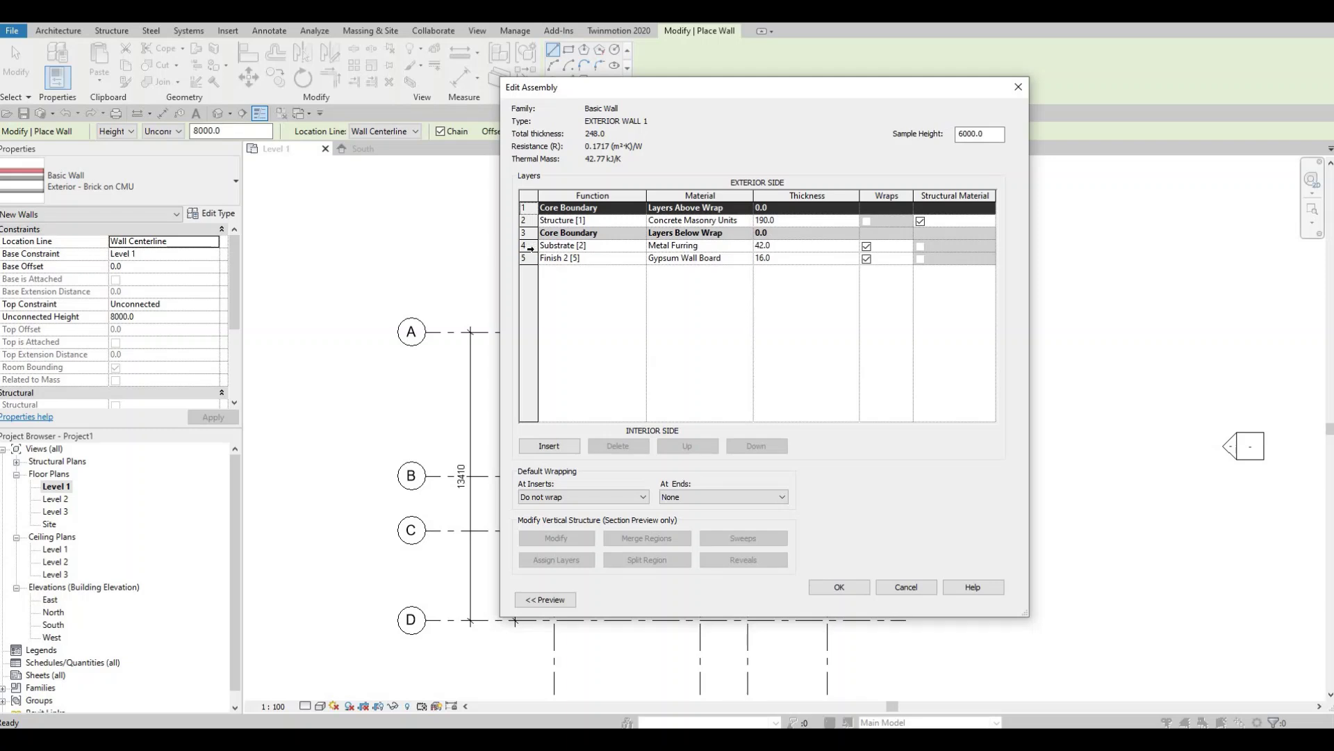
left_click(531, 248)
left_click(606, 447)
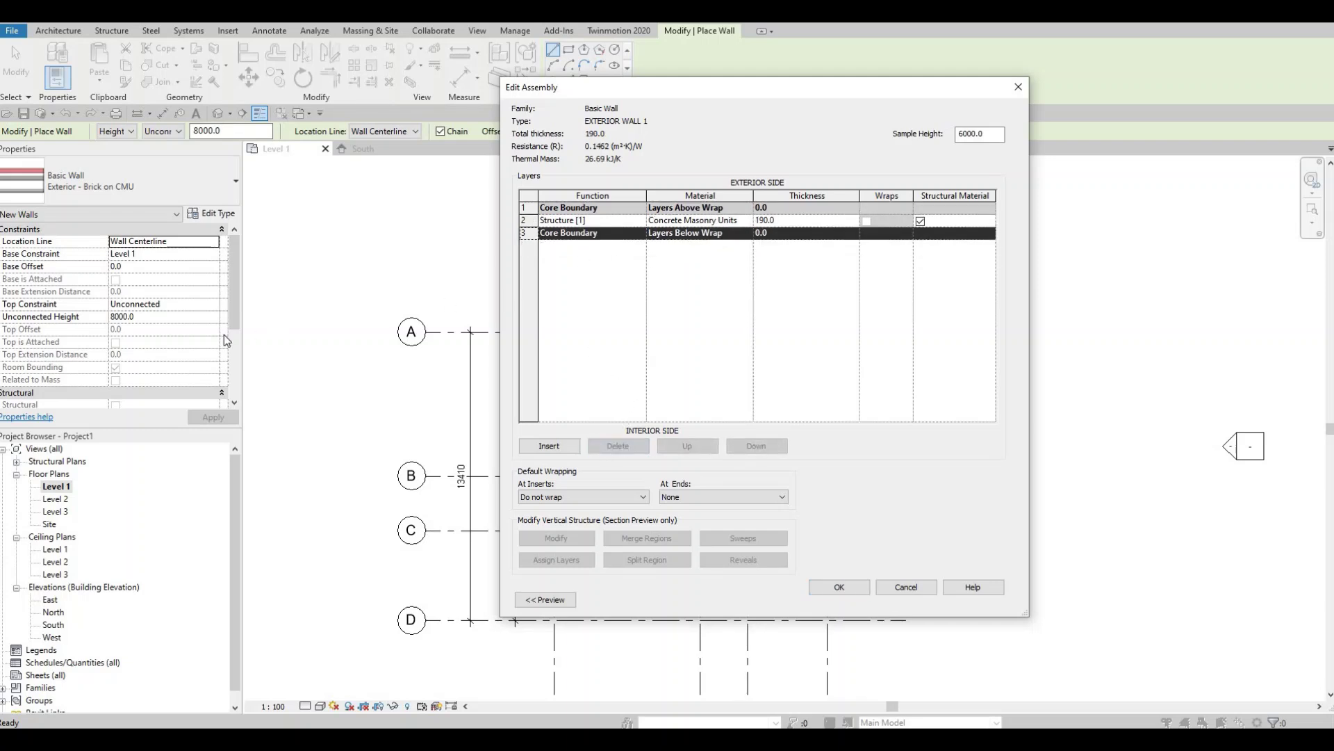
Step: Set the Structure layer's thickness to 150 and its material to Clad - White, and accept the wall type
left_click(792, 219)
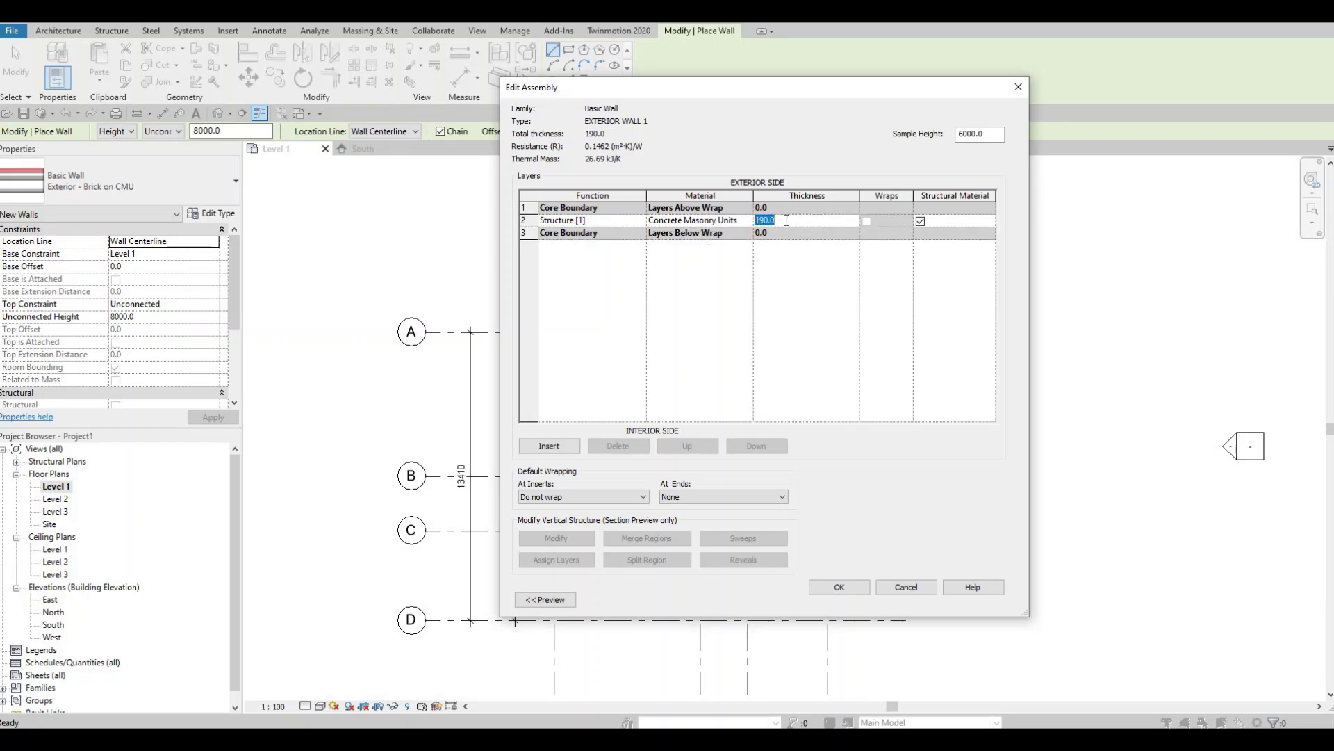
type("150")
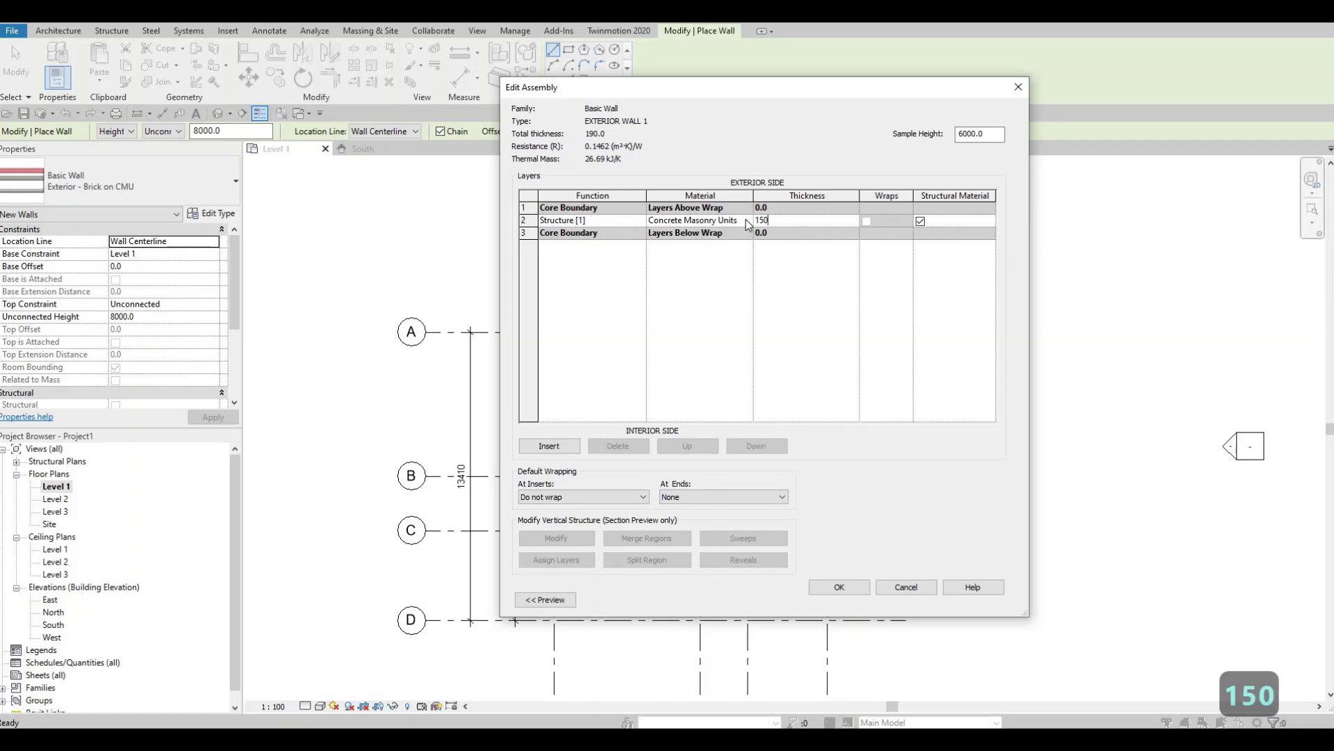
left_click(749, 222)
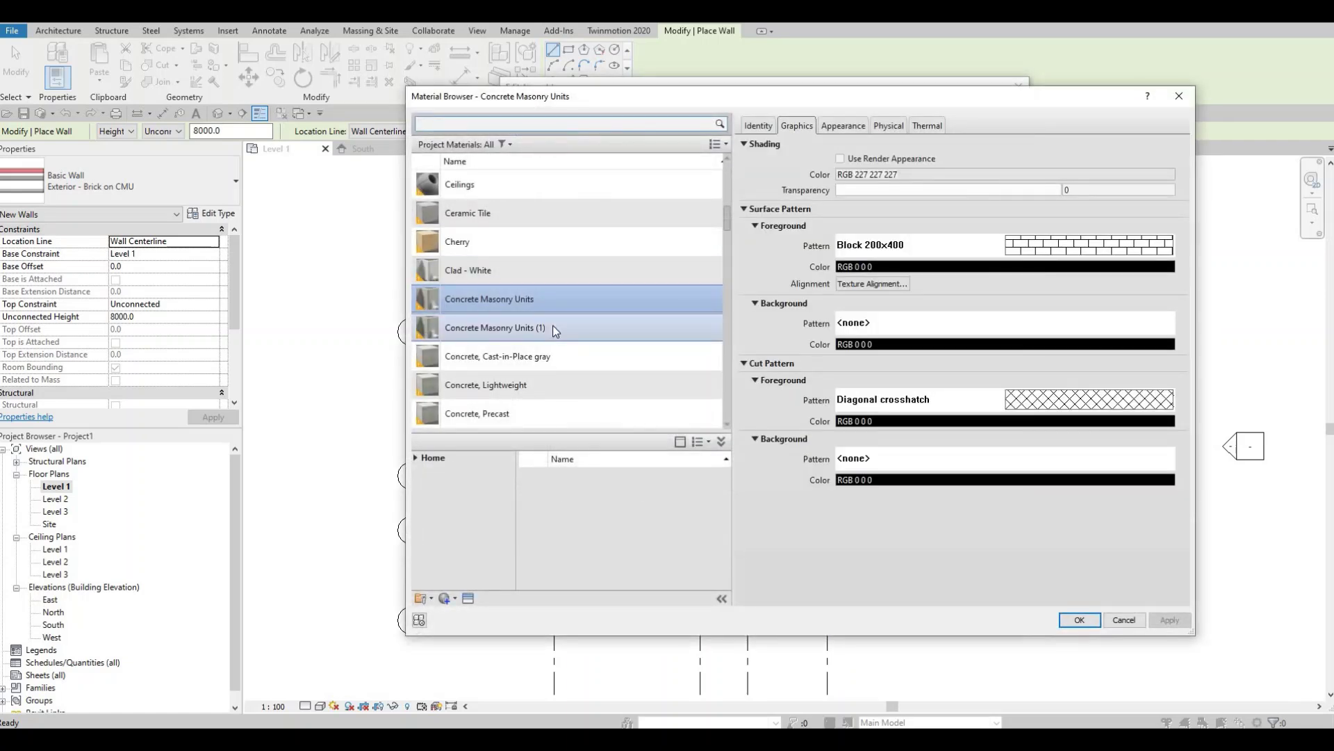
left_click(544, 275)
key("Return")
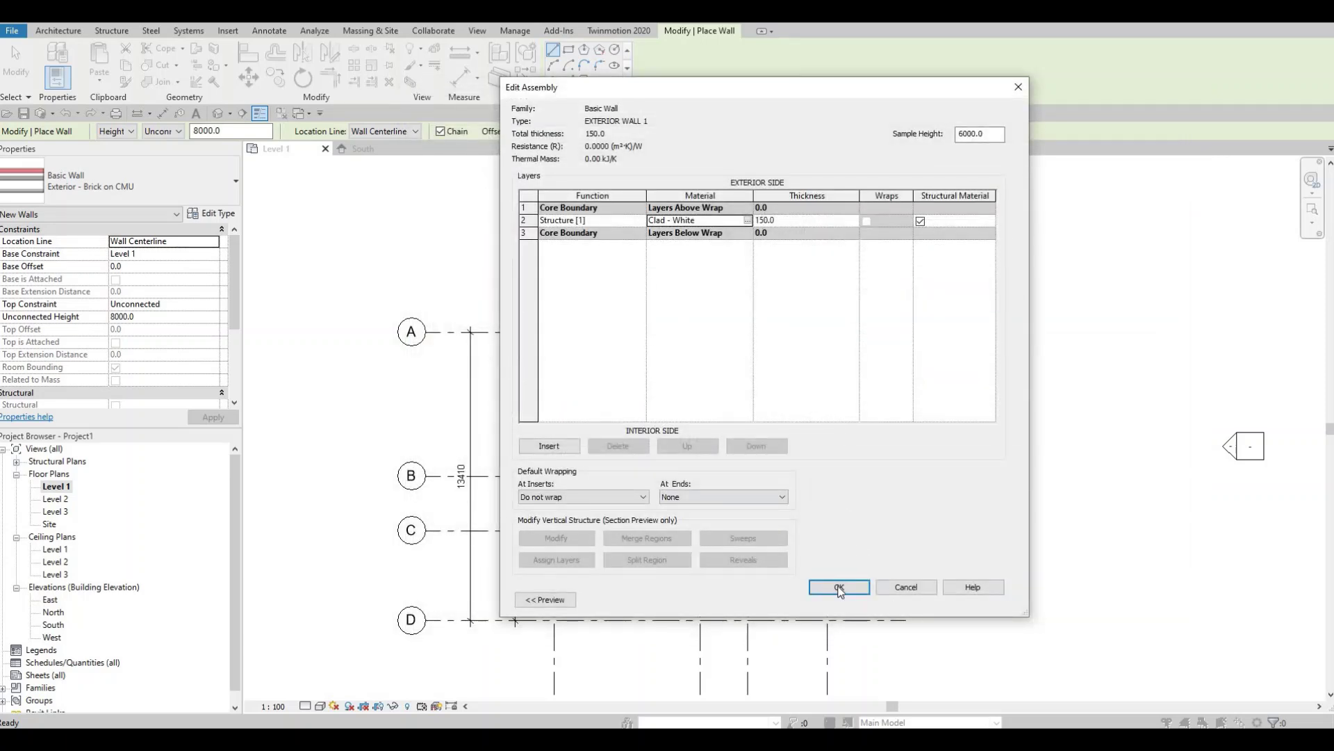
left_click(838, 588)
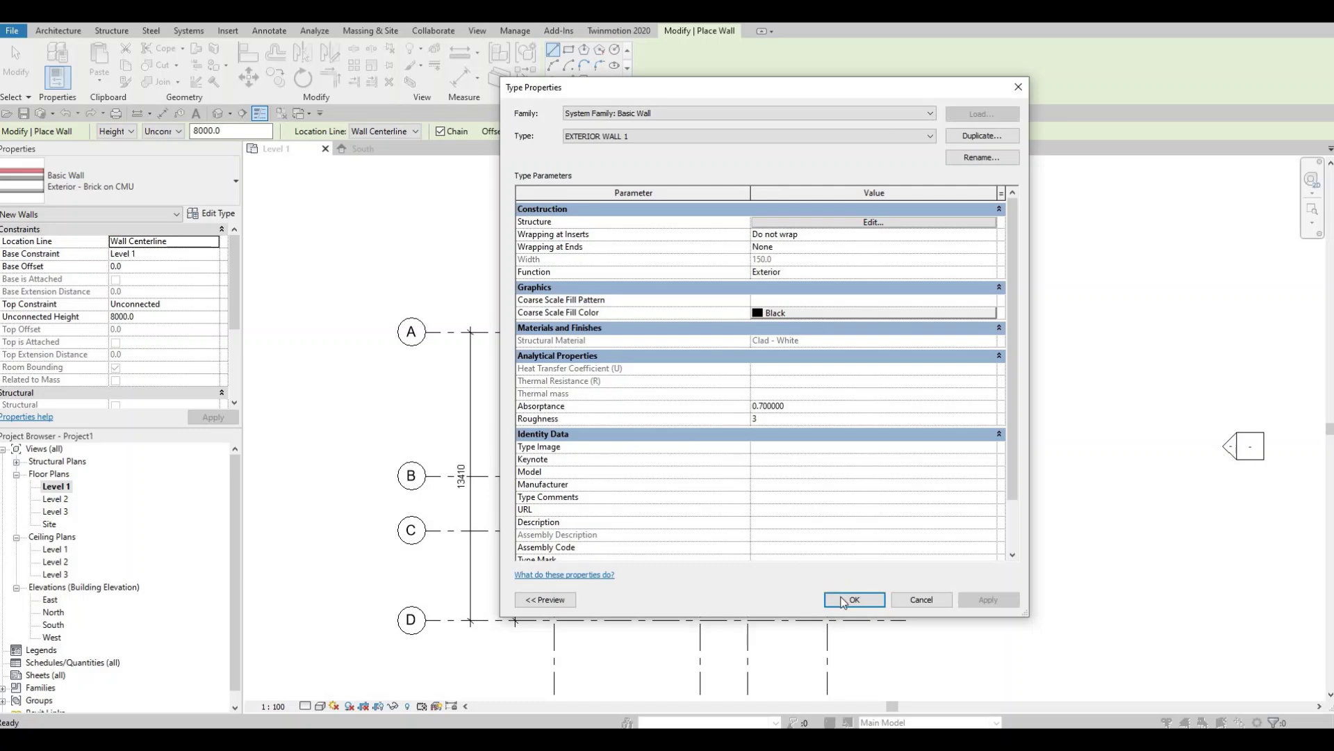
left_click(844, 602)
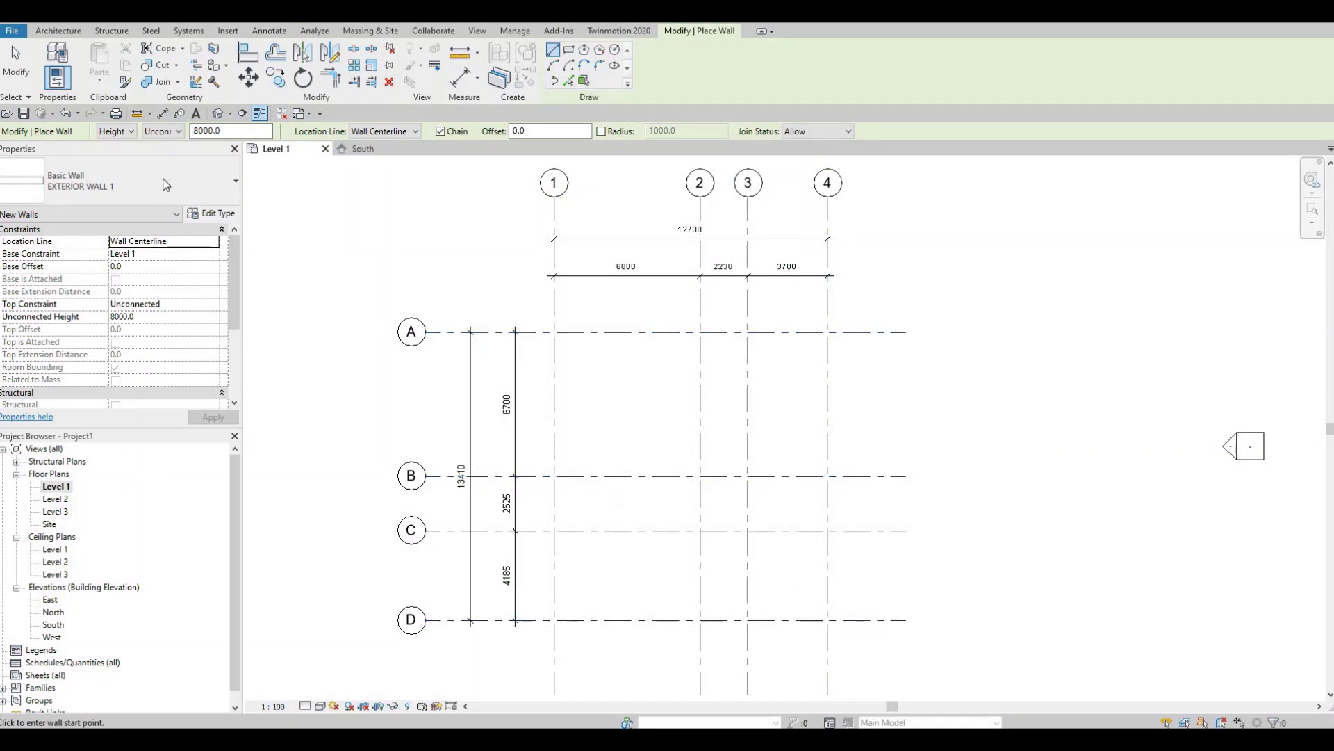
Step: Draw exterior walls up to Level 2 along grid A from 1 to 4, grid 4 to D, and grid D to 3
left_click(179, 132)
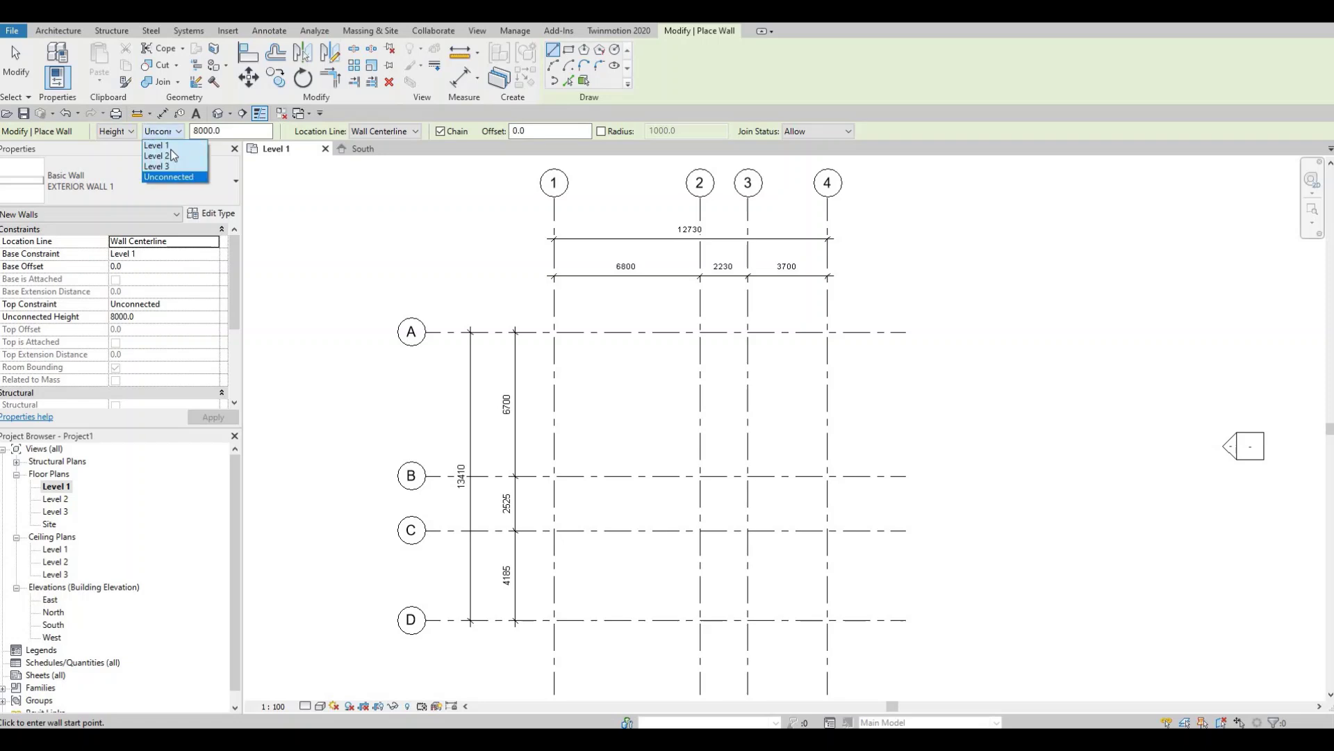
left_click(165, 153)
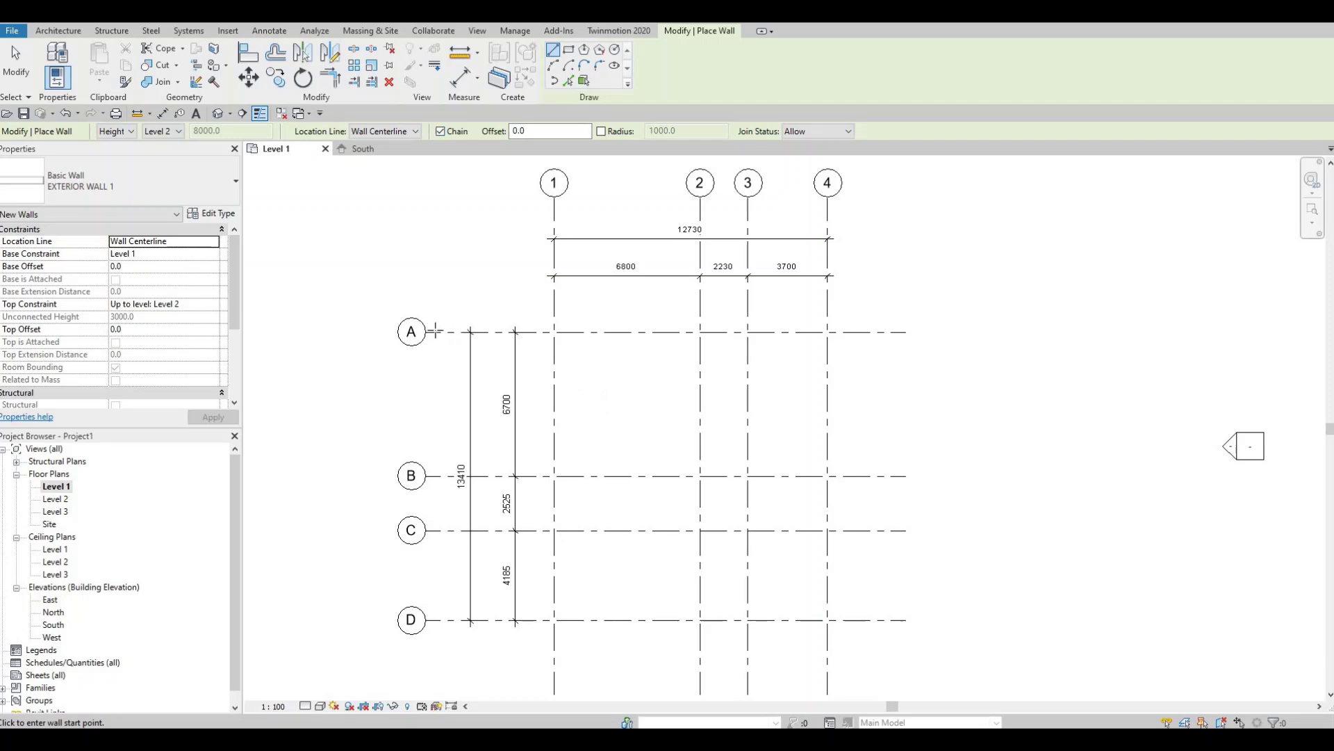
left_click(554, 332)
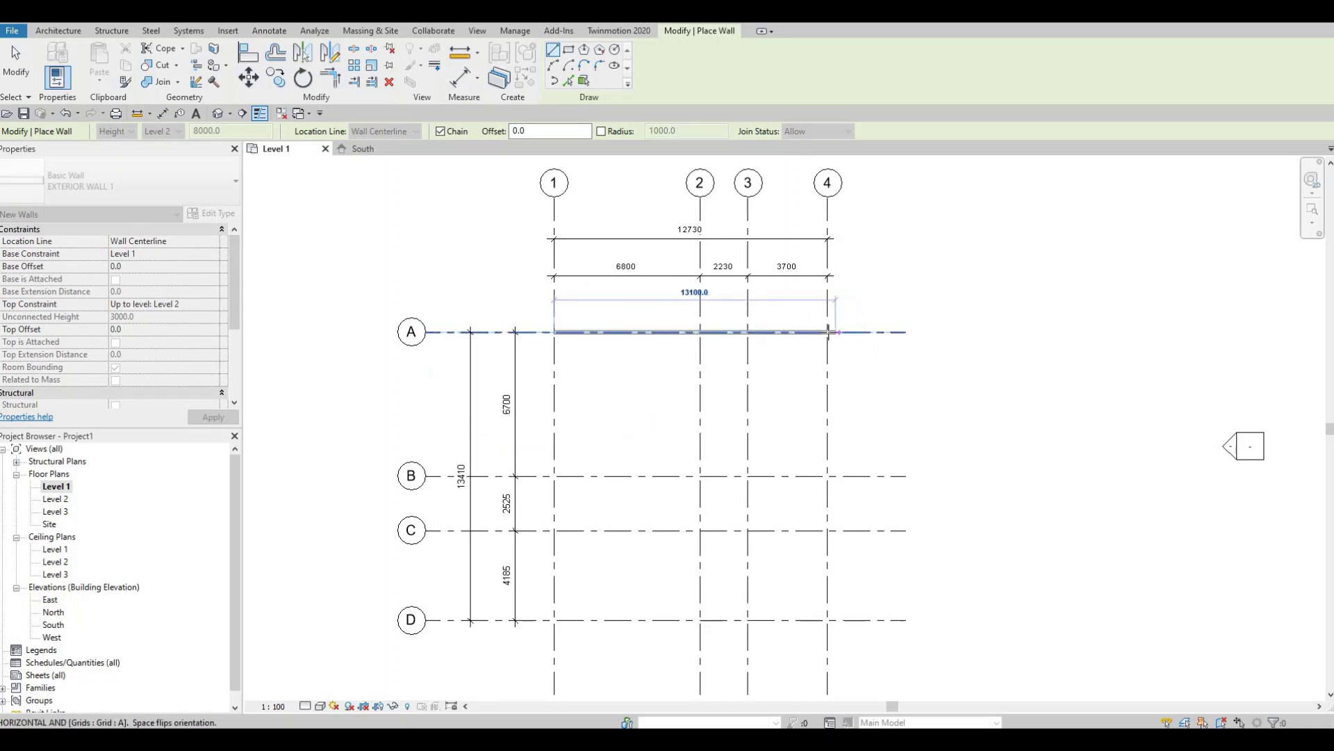
left_click(827, 332)
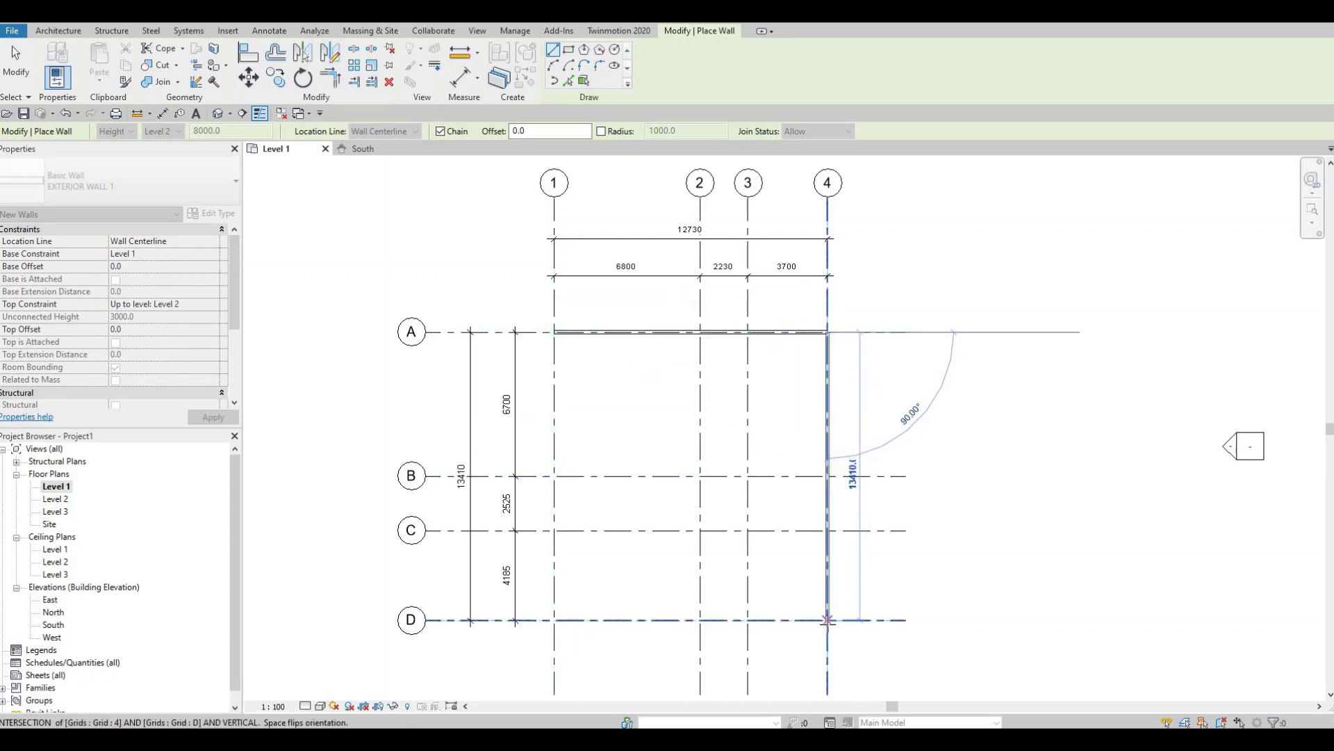
left_click(827, 619)
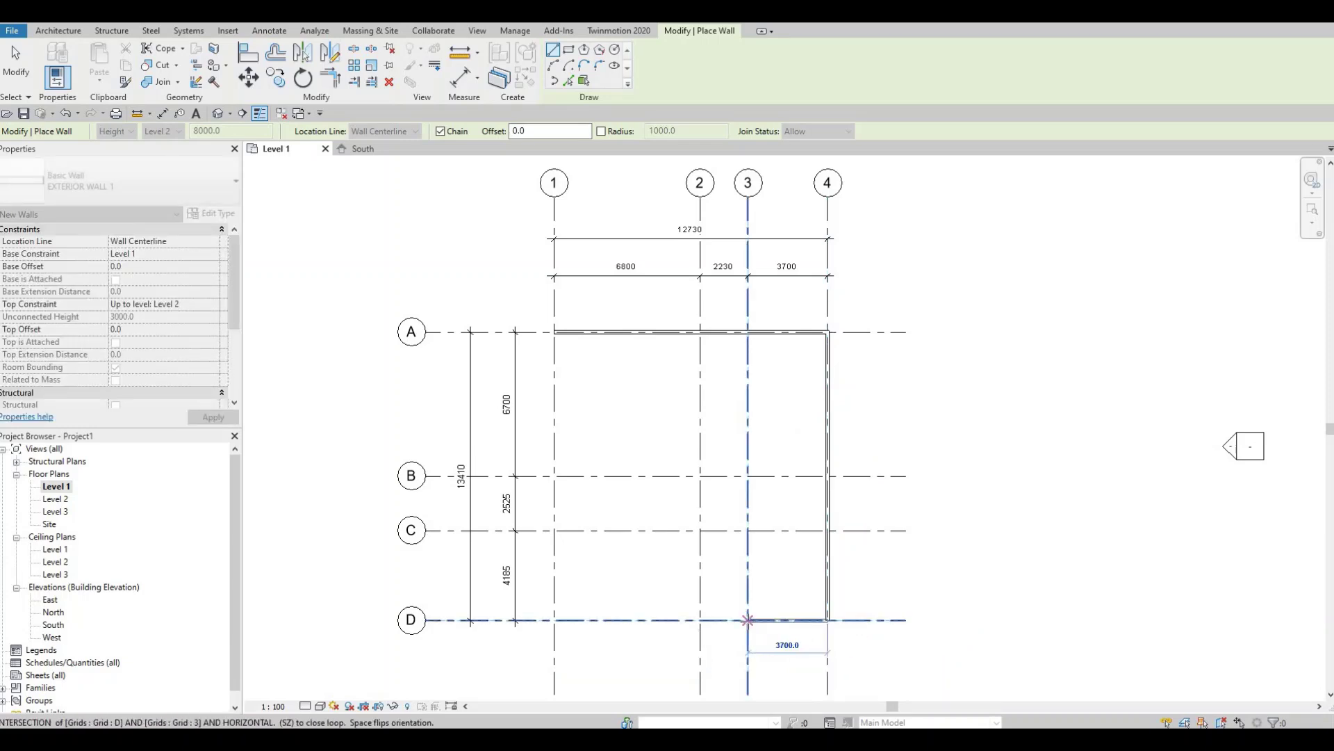
left_click(748, 619)
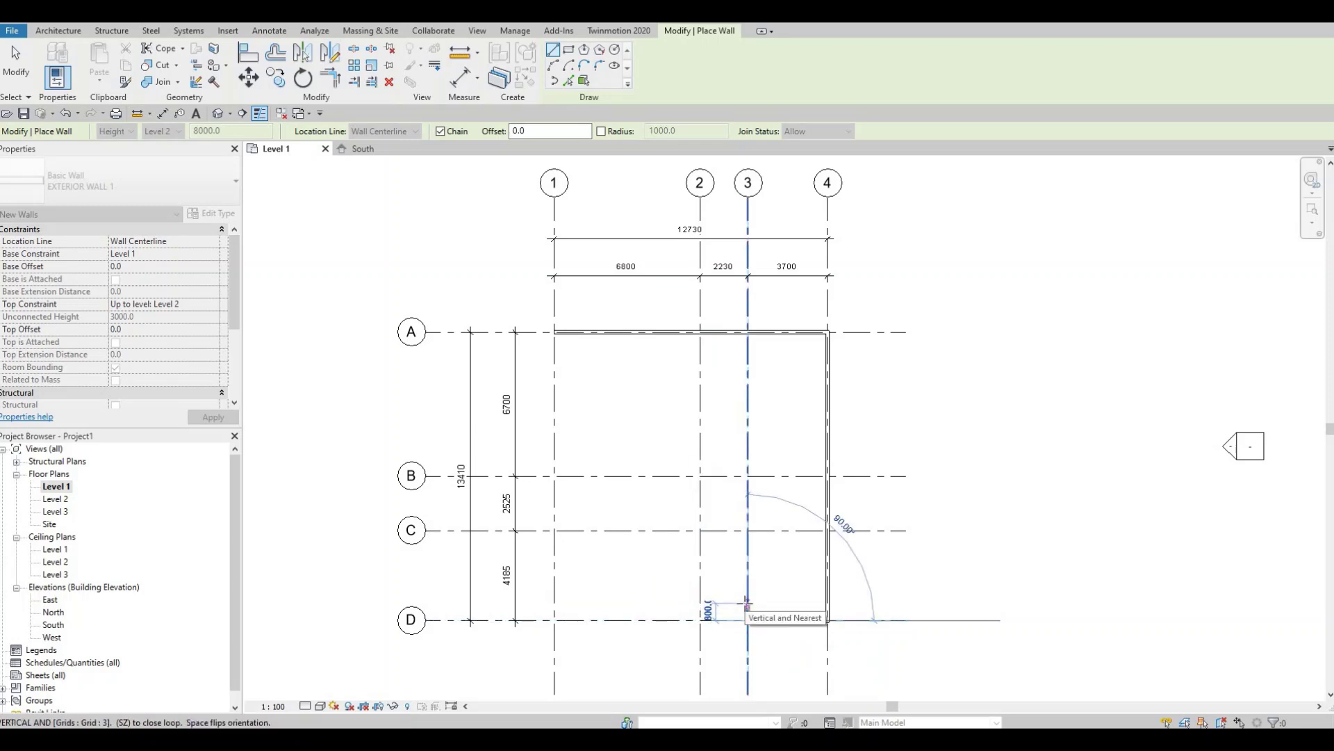
Step: Continue the walls around a recess about 800 mm deep between grids 3 and 2, ending at grid D
left_click(747, 602)
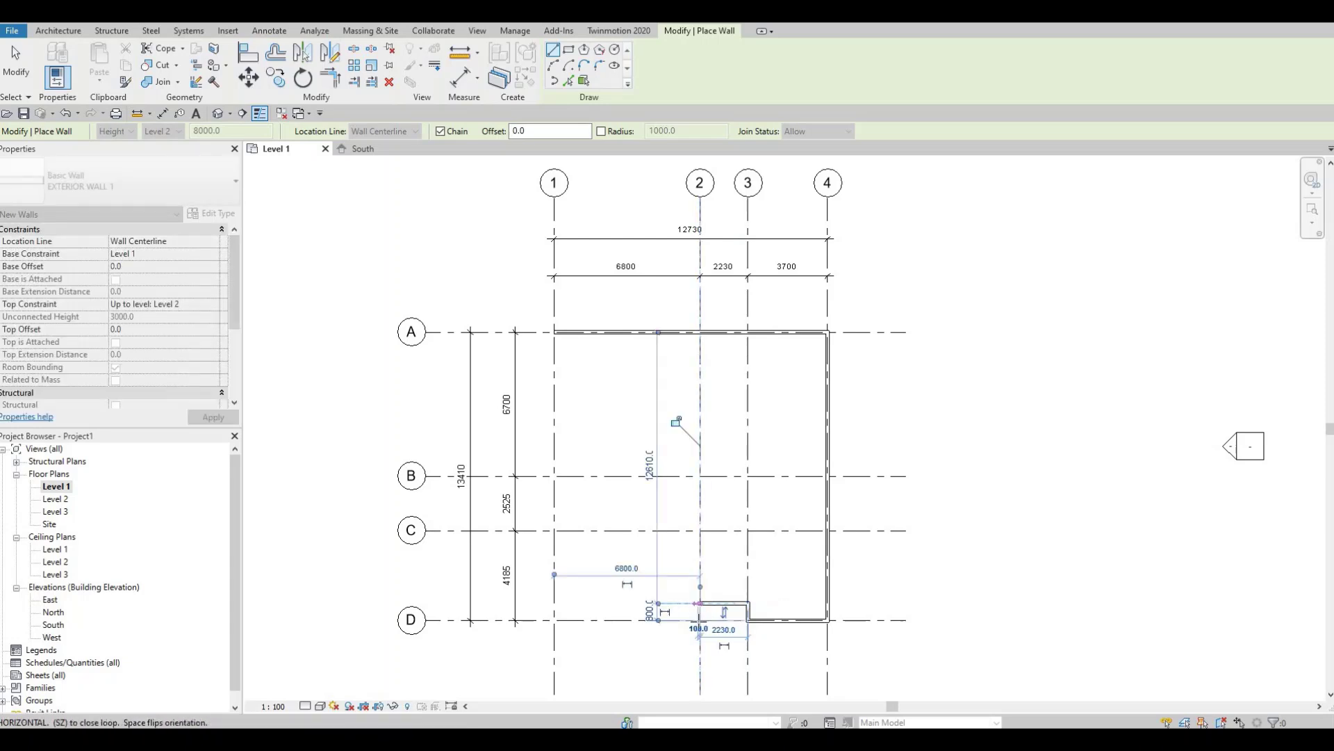
left_click(700, 603)
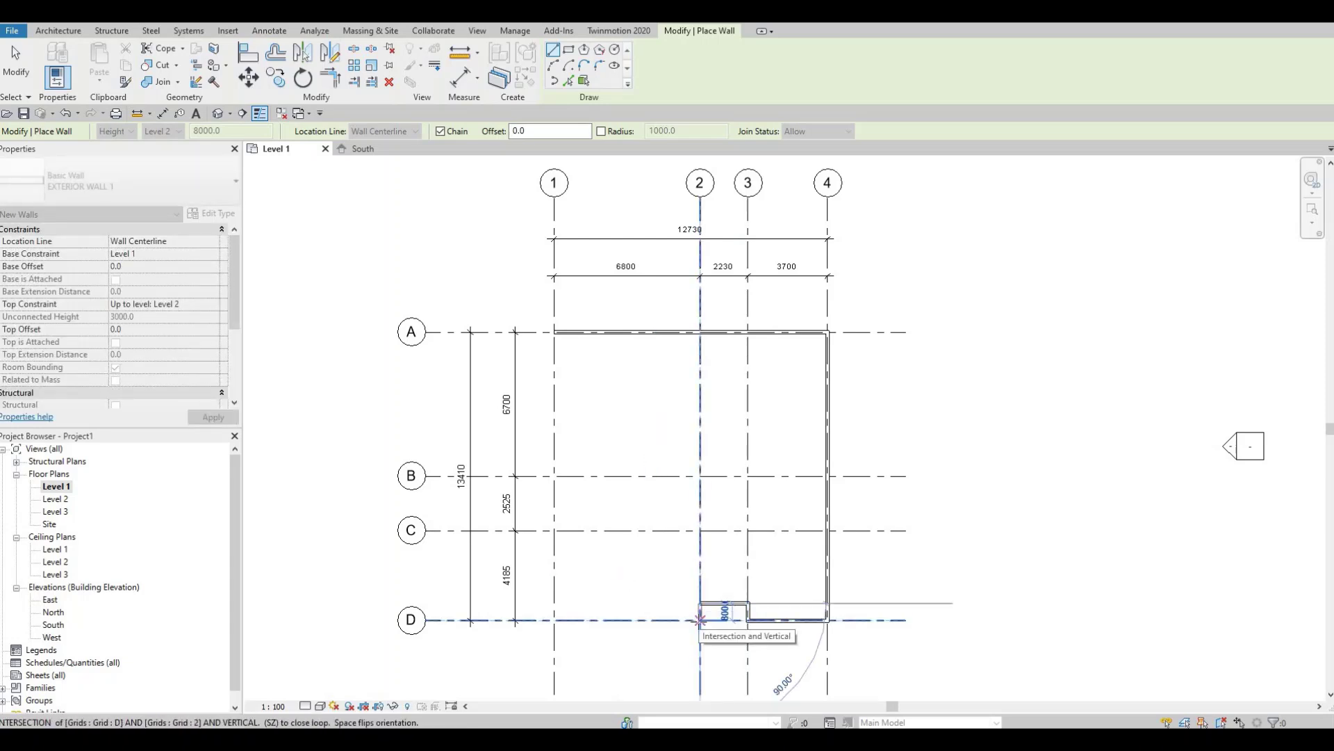
left_click(700, 619)
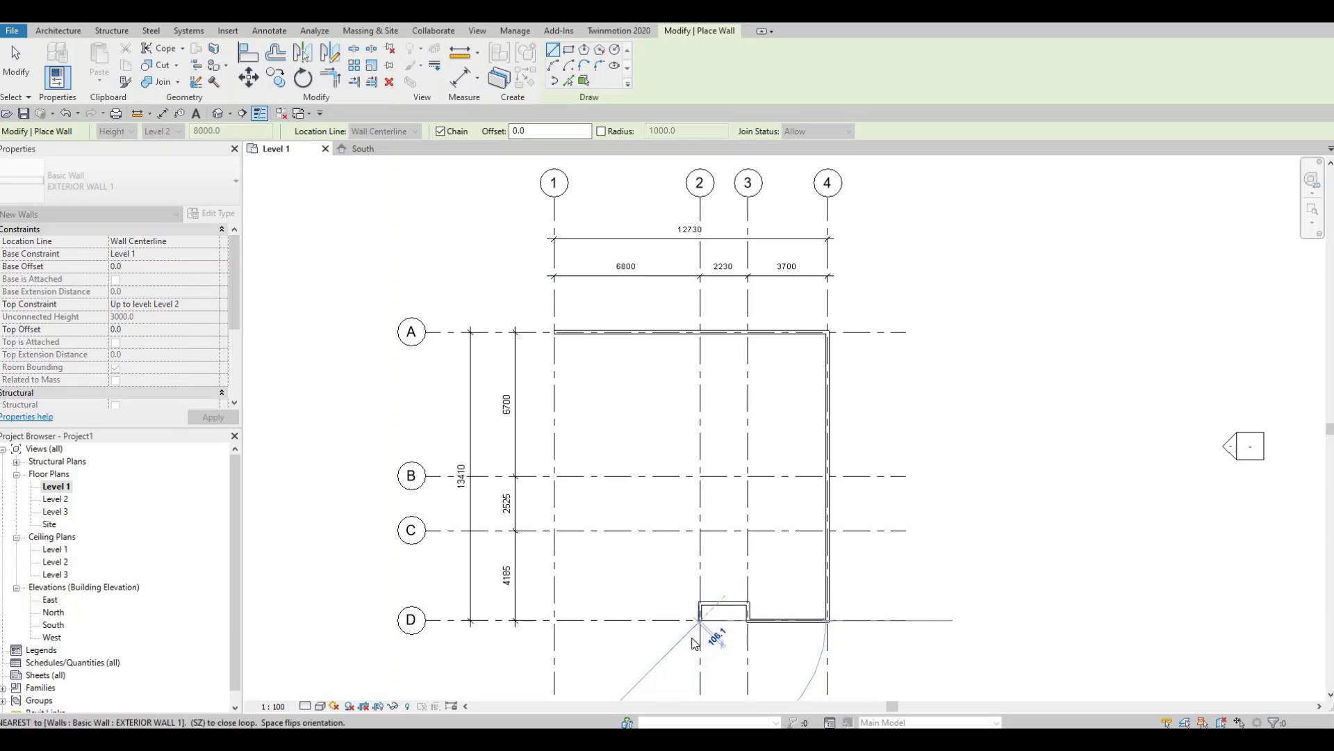
key("Escape")
key("Escape")
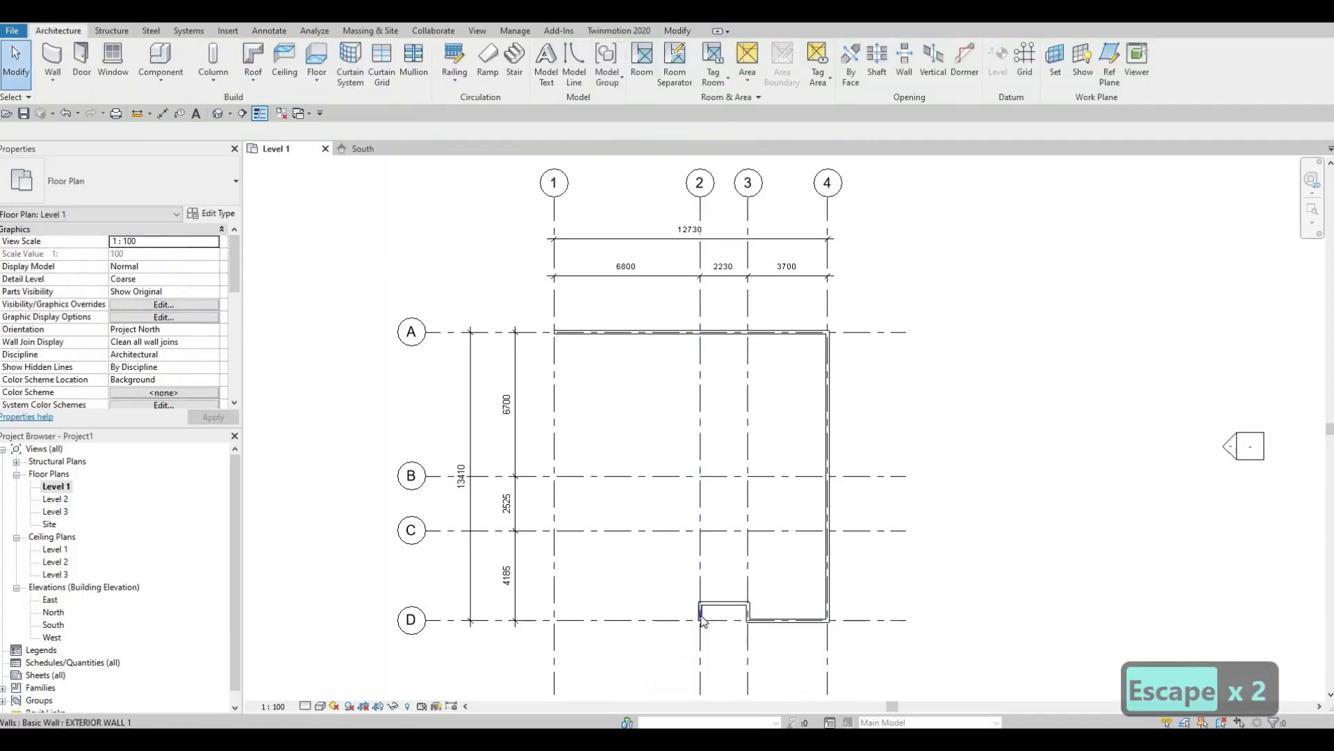
Step: Draw an exterior wall along grid 2 from the recess corner up to grid B
left_click(55, 64)
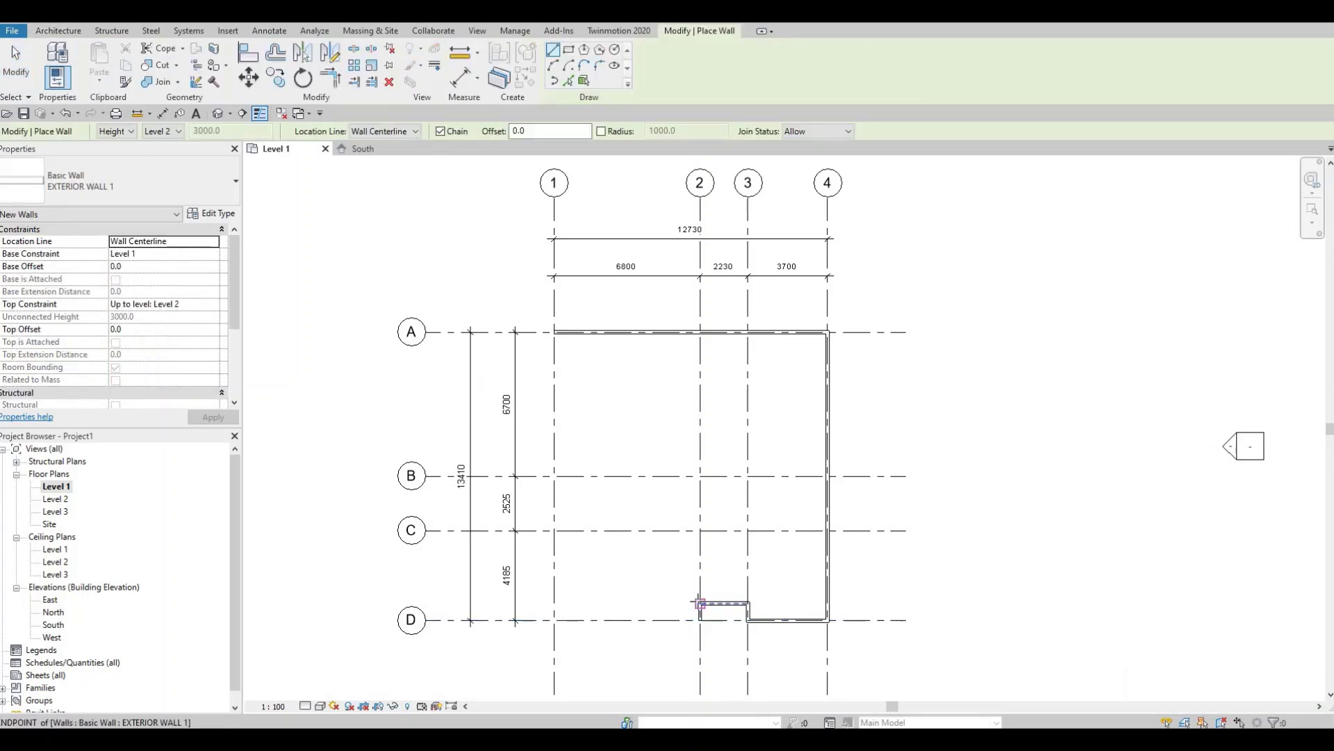
left_click(699, 604)
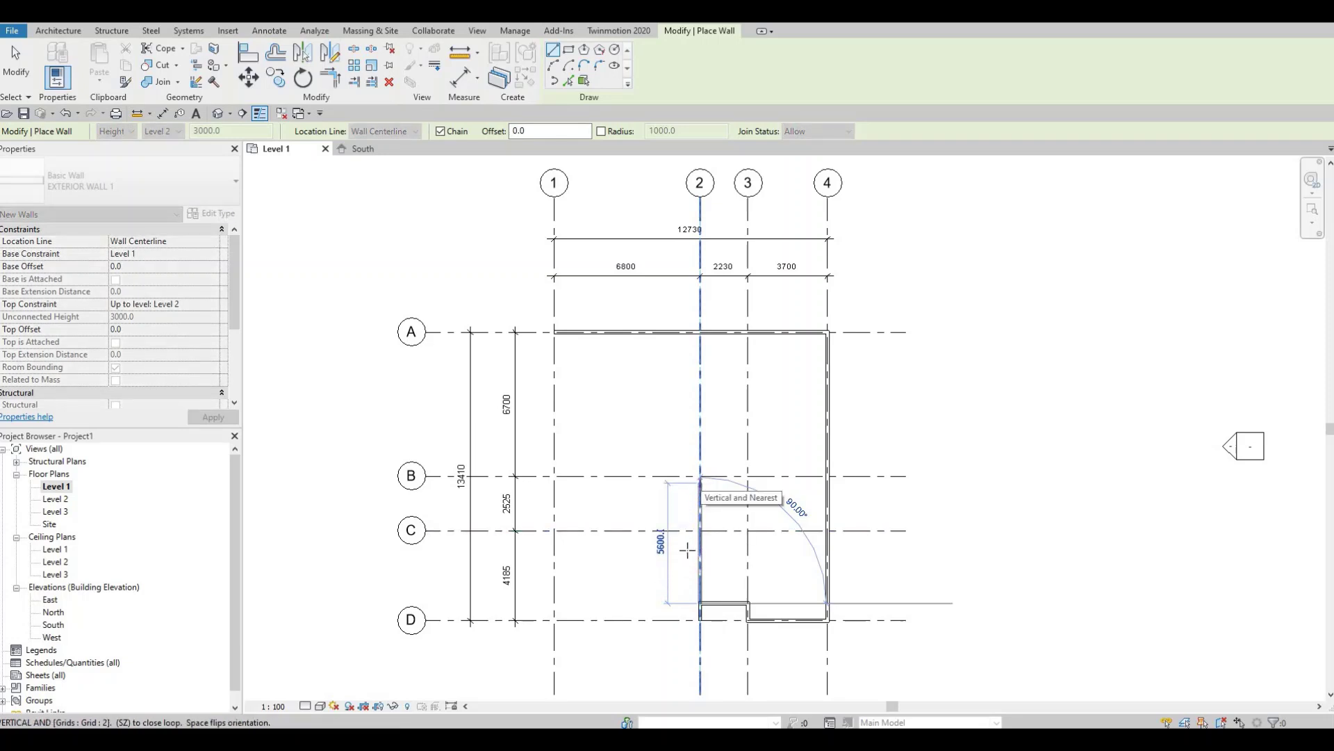
key("F1")
scroll(700, 479, "up", 3)
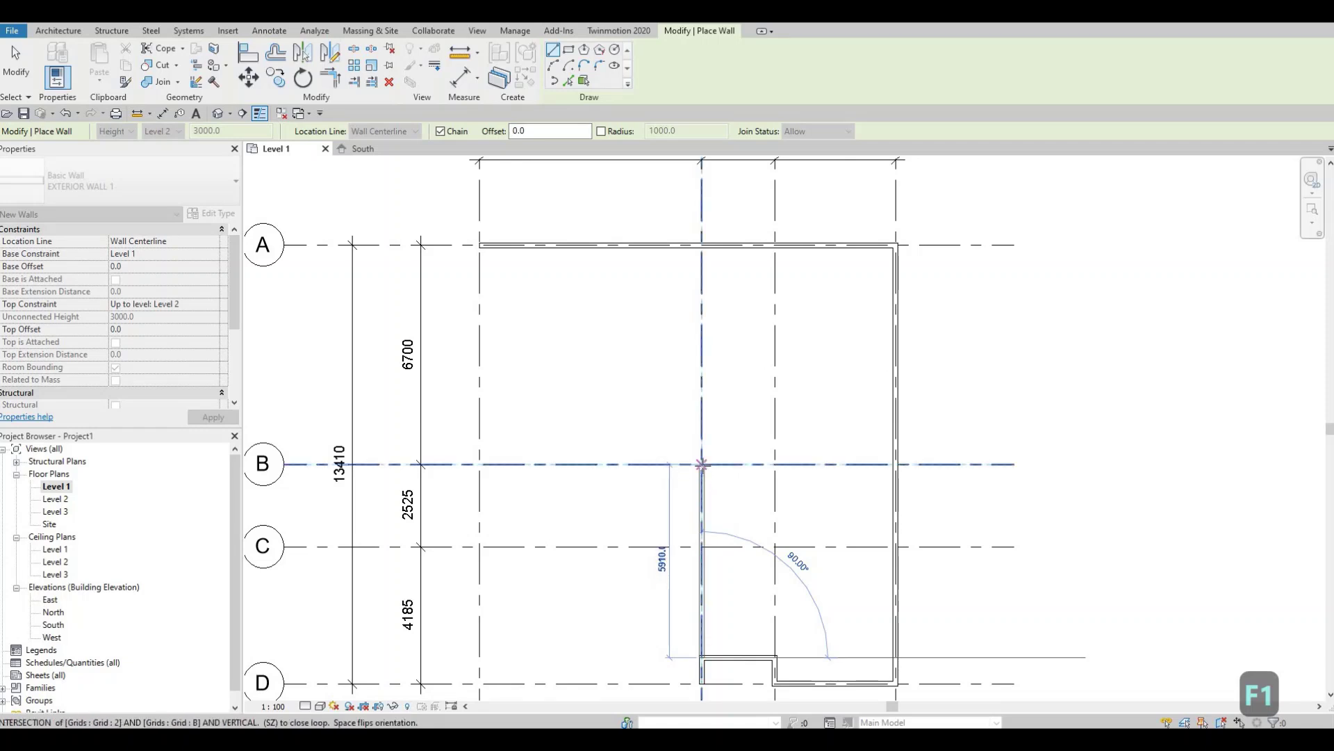
scroll(702, 464, "down", 2)
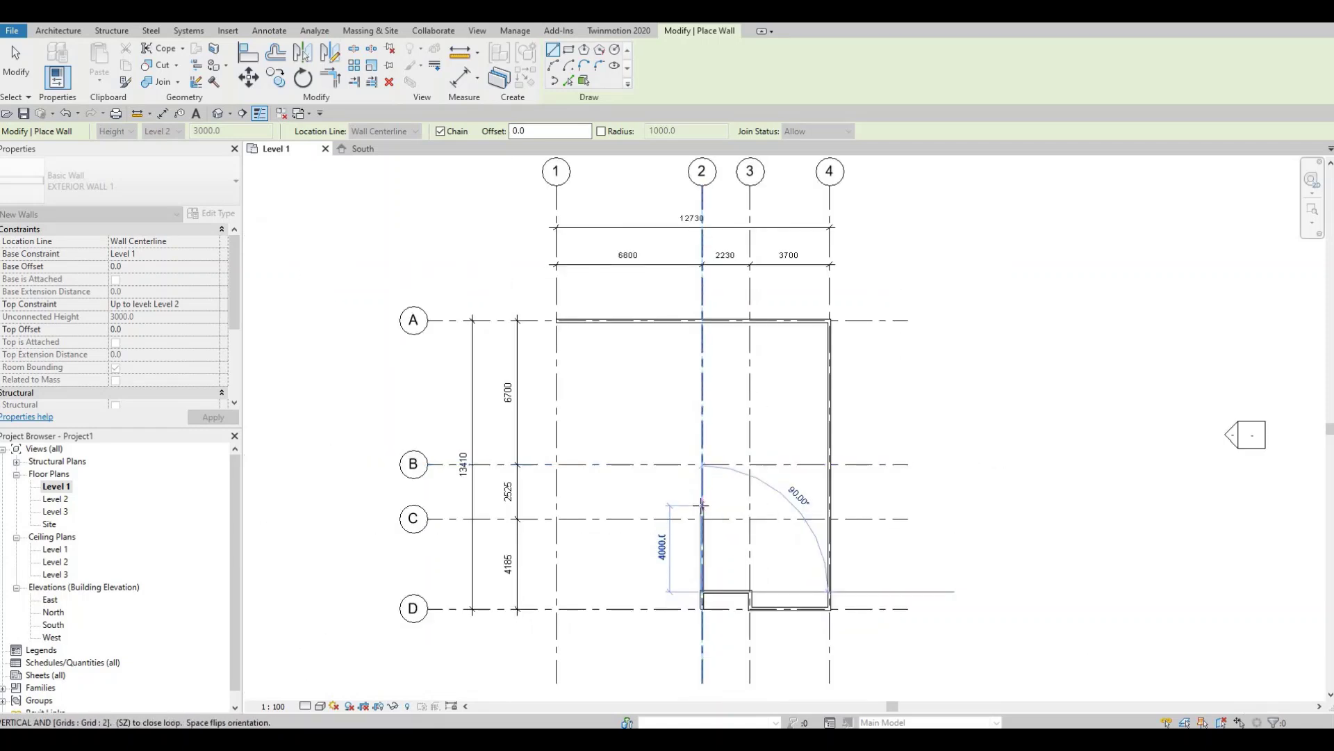
scroll(692, 476, "down", 1)
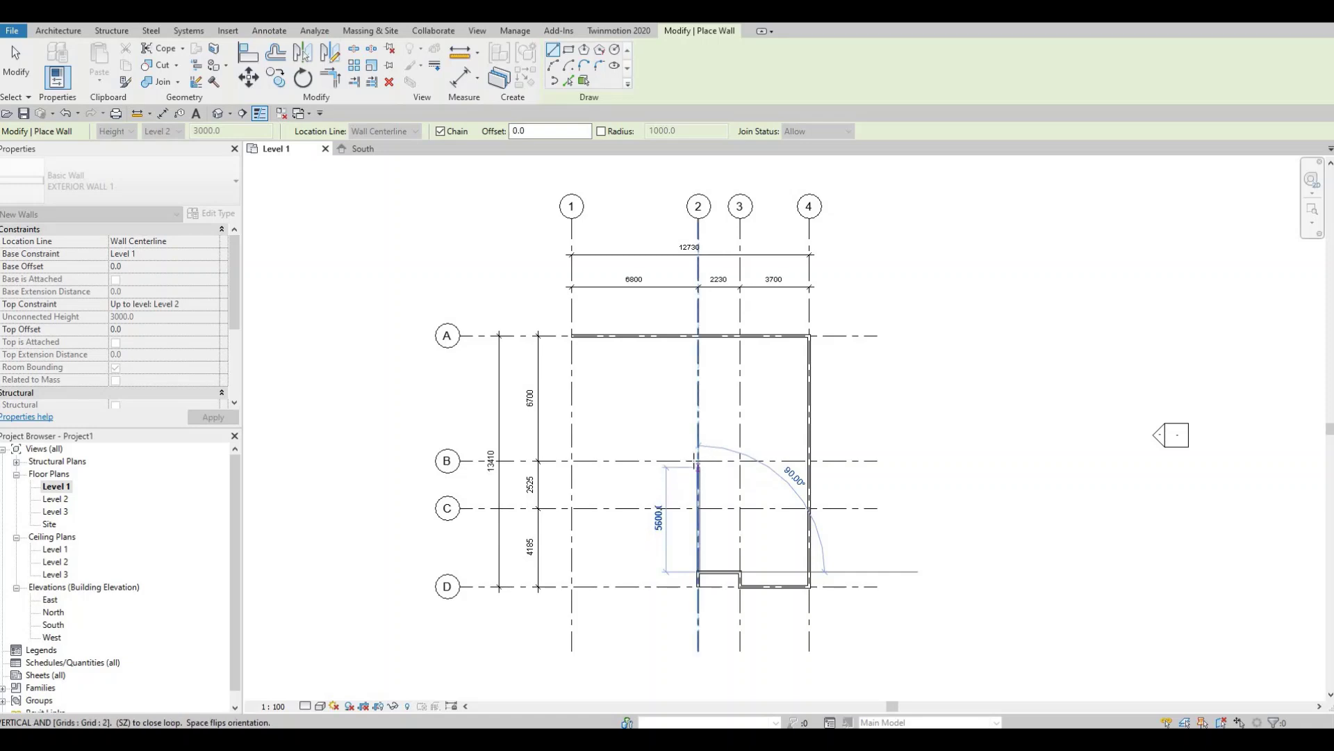
left_click(698, 460)
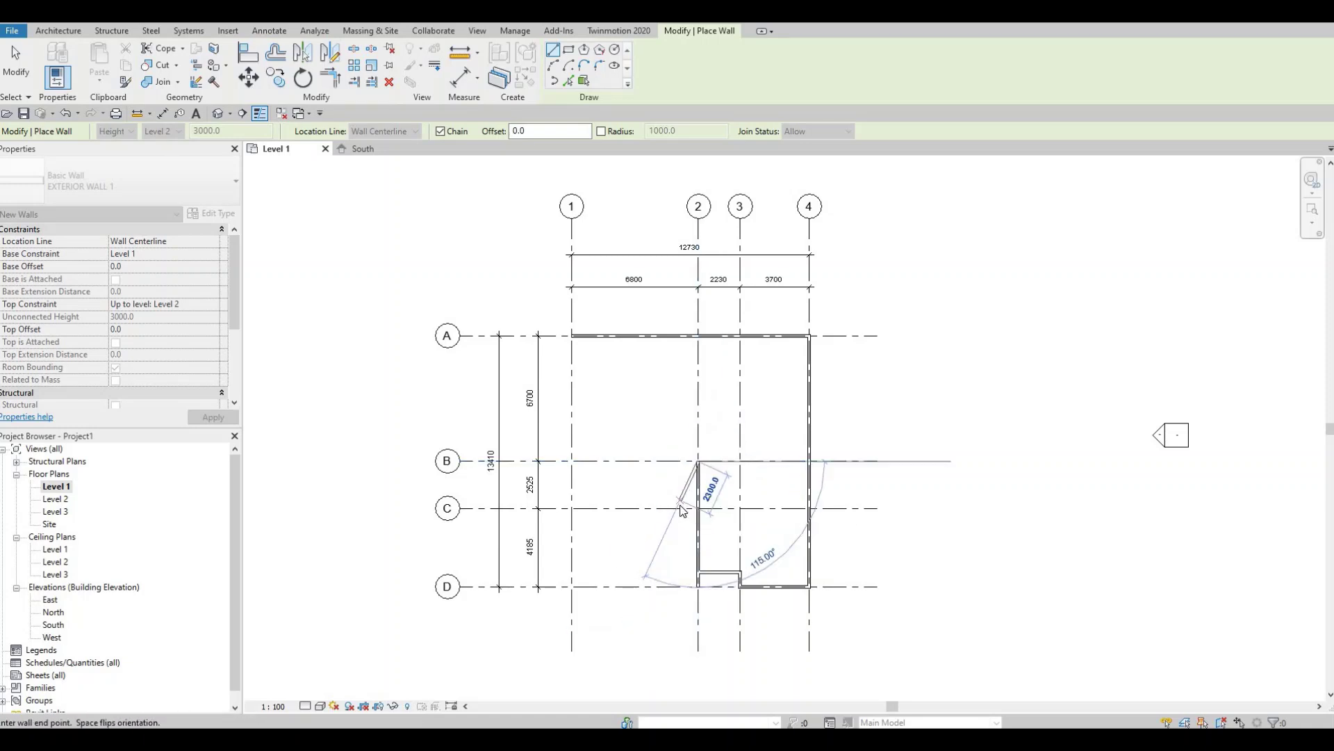
Step: Draw an exterior wall from the grid 2 wall to grid 1, parallel to grid B and about 810 mm from it towards grid C
key("Escape")
key("Escape")
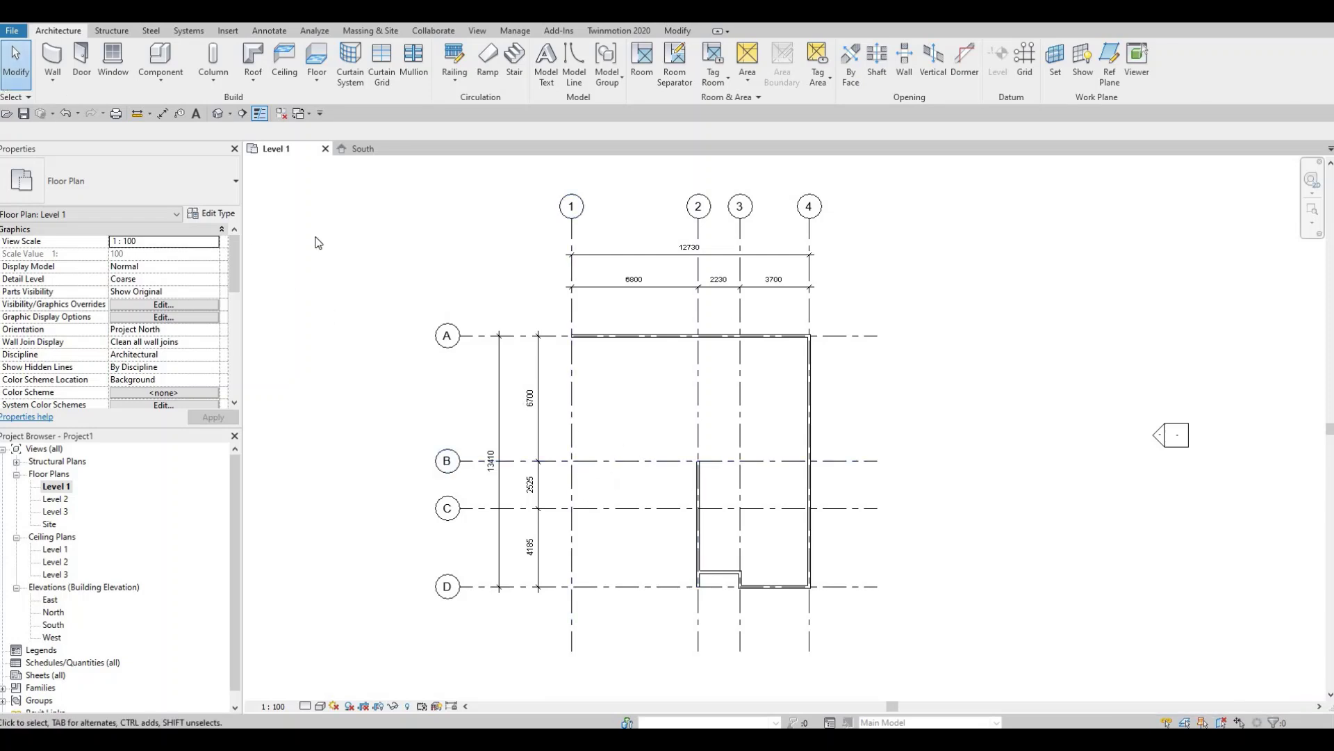
left_click(54, 63)
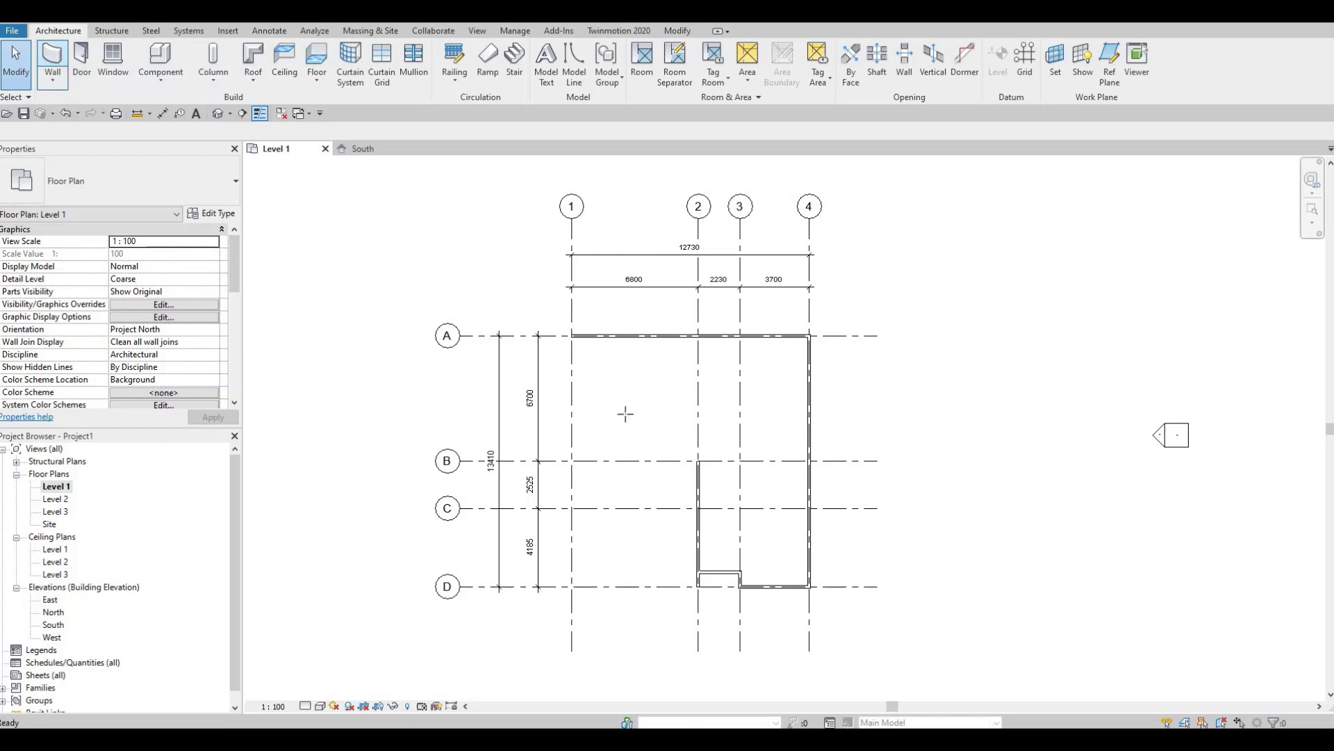
left_click(698, 476)
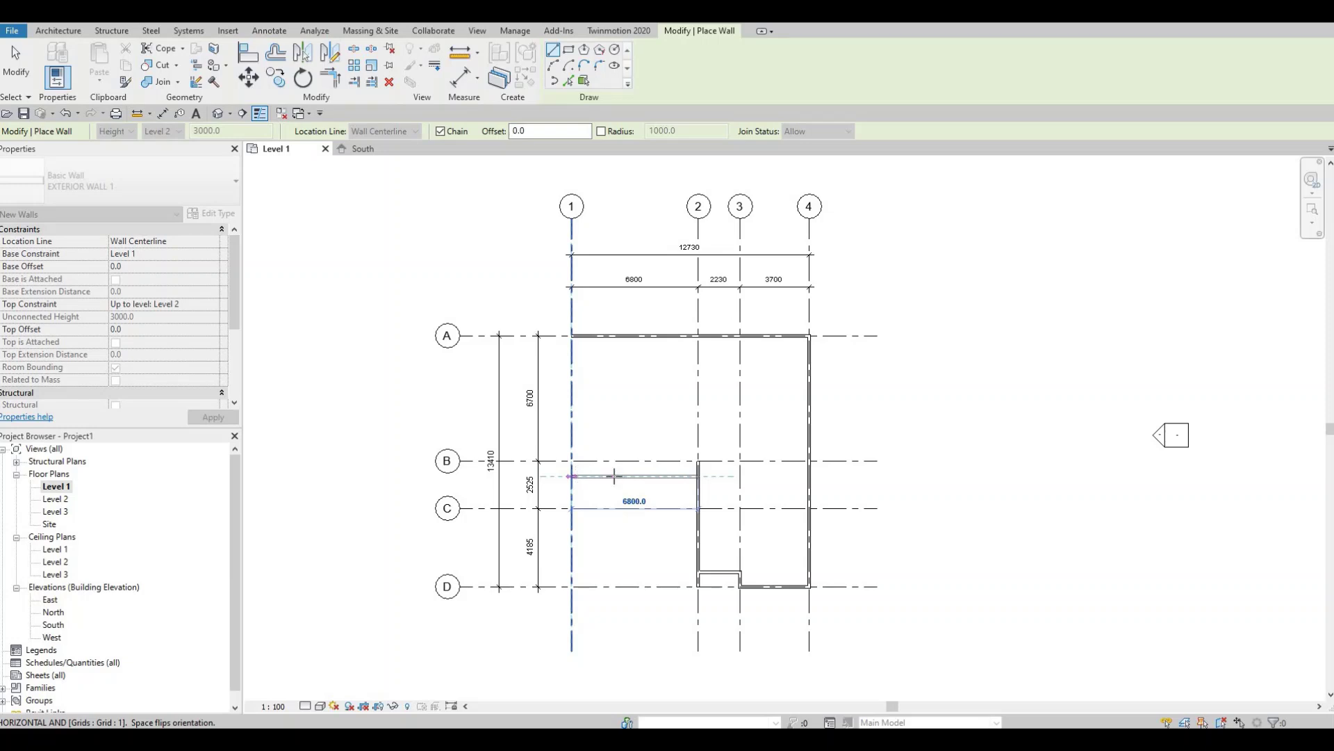
left_click(614, 476)
key("Escape")
key("Escape")
Step: Set the distance between grid B and the new wall spanning grids 1 and 2 to 400
scroll(634, 476, "up", 1)
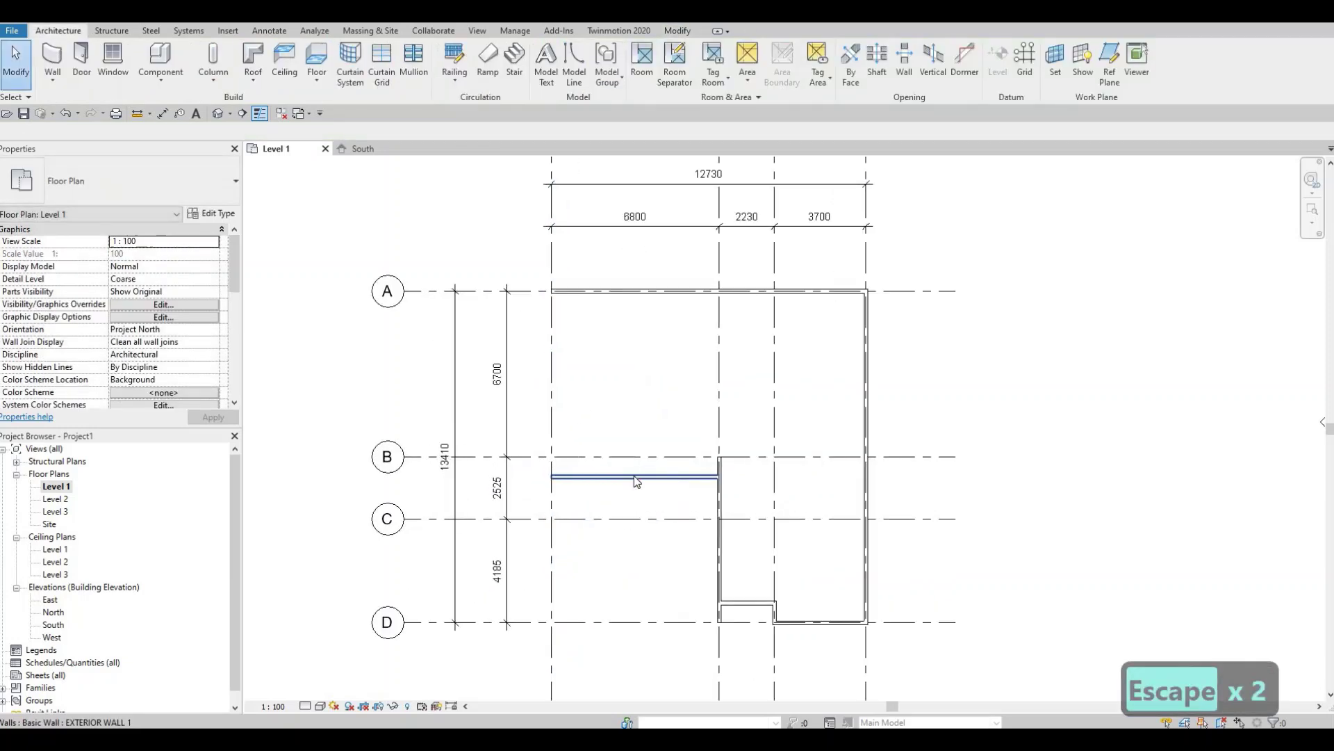
left_click(526, 470)
scroll(526, 470, "up", 1)
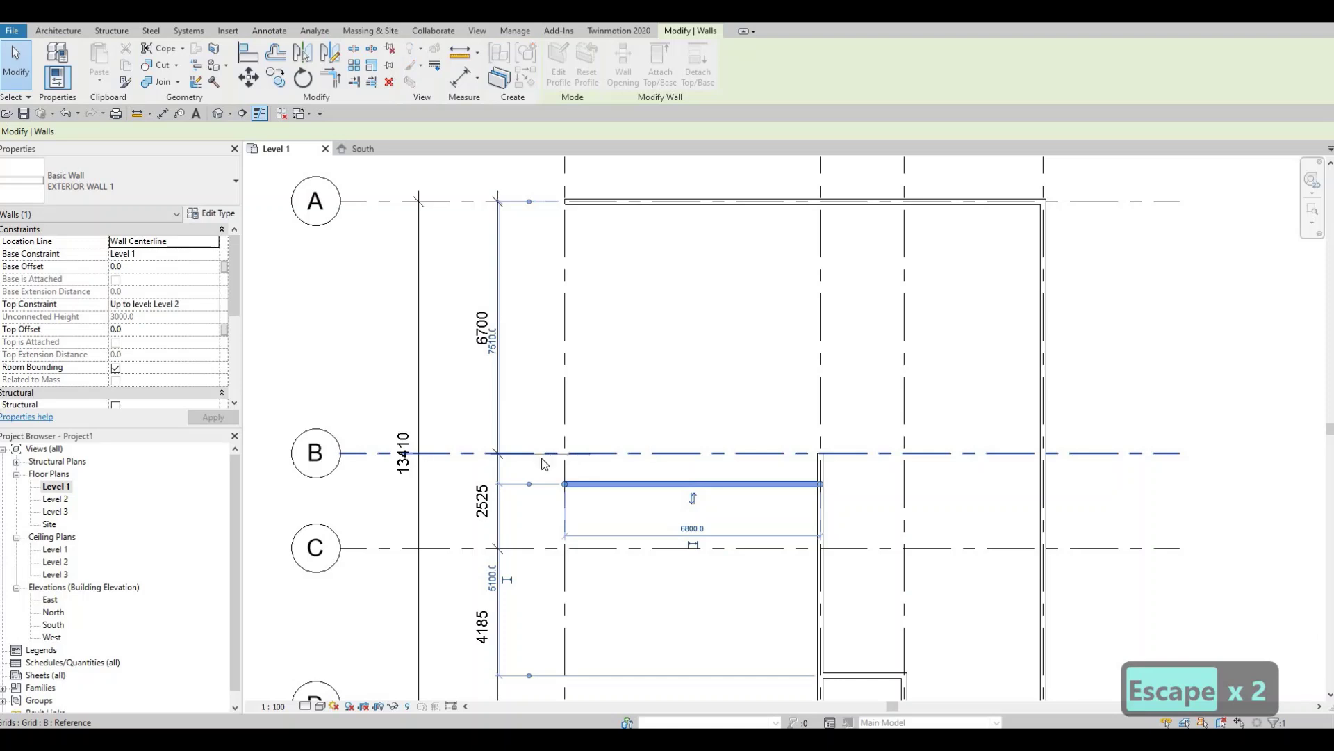
scroll(475, 475, "up", 1)
scroll(474, 476, "up", 1)
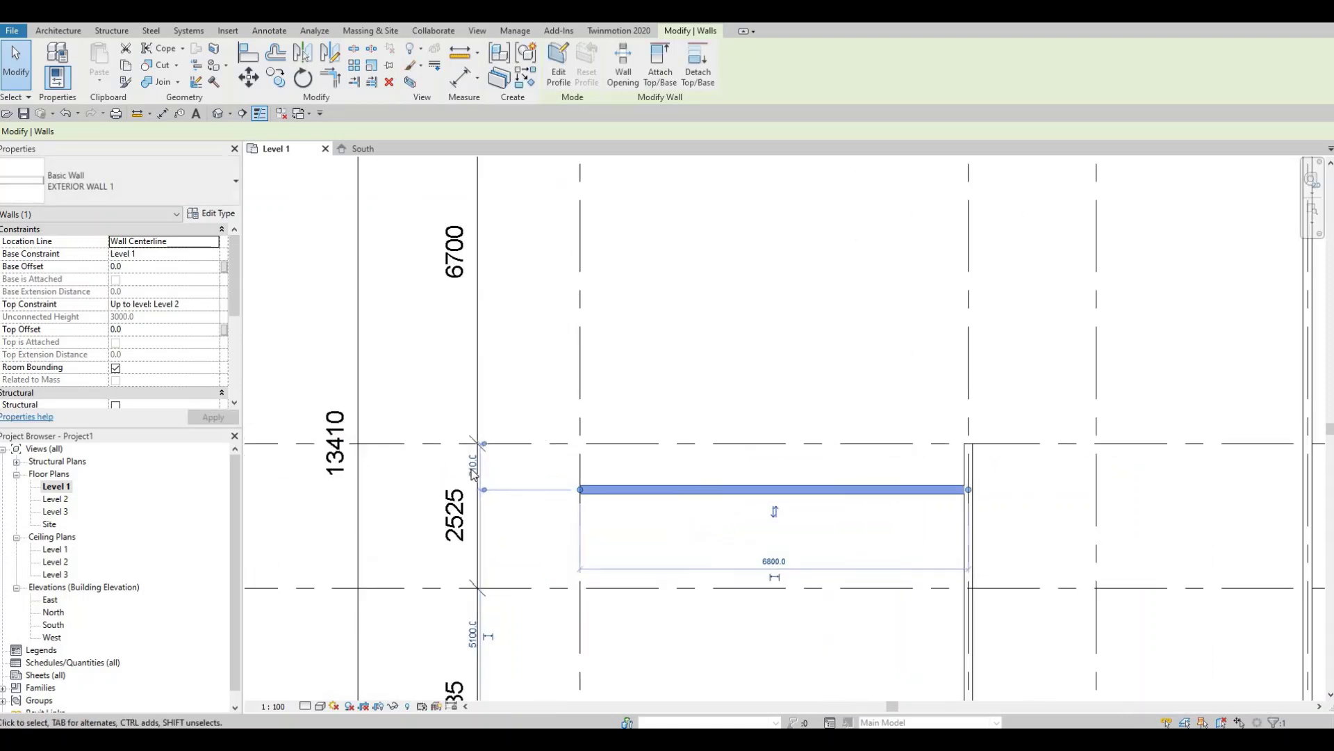
scroll(528, 487, "up", 1)
left_click(475, 465)
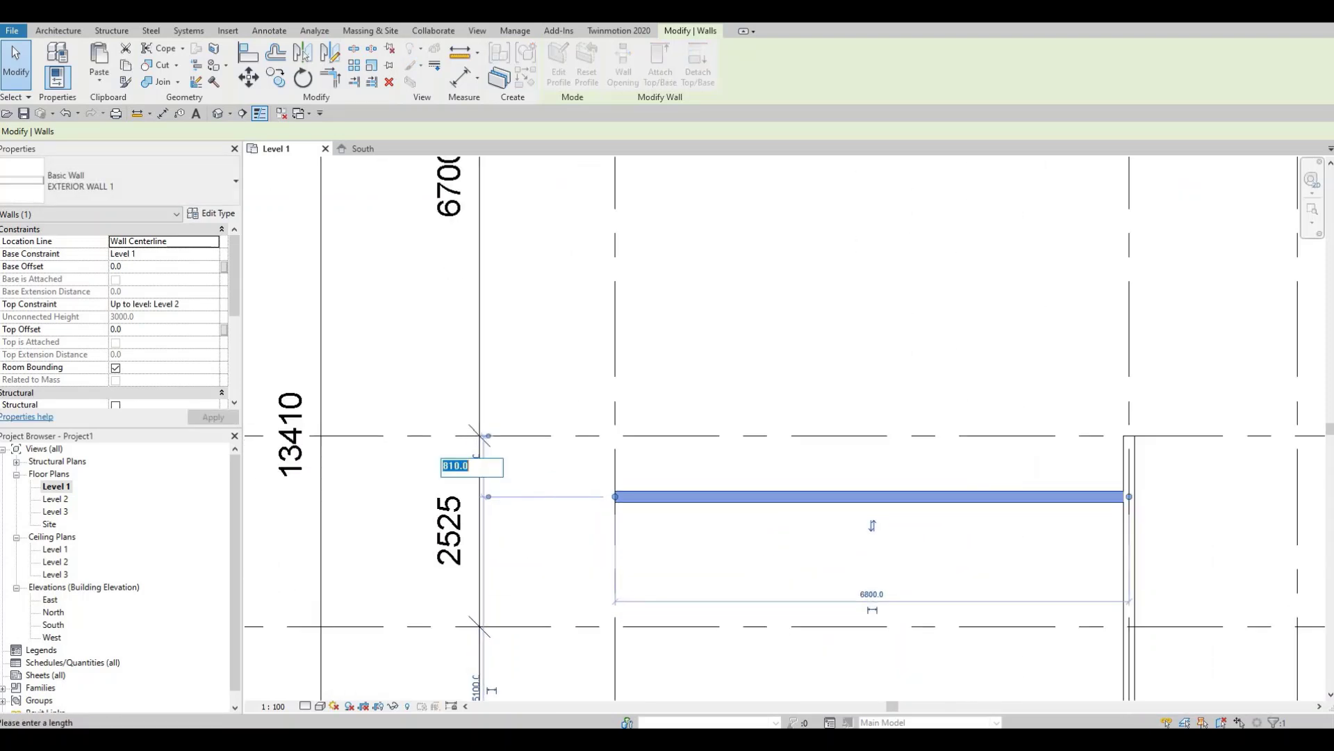
type("400")
key("Return")
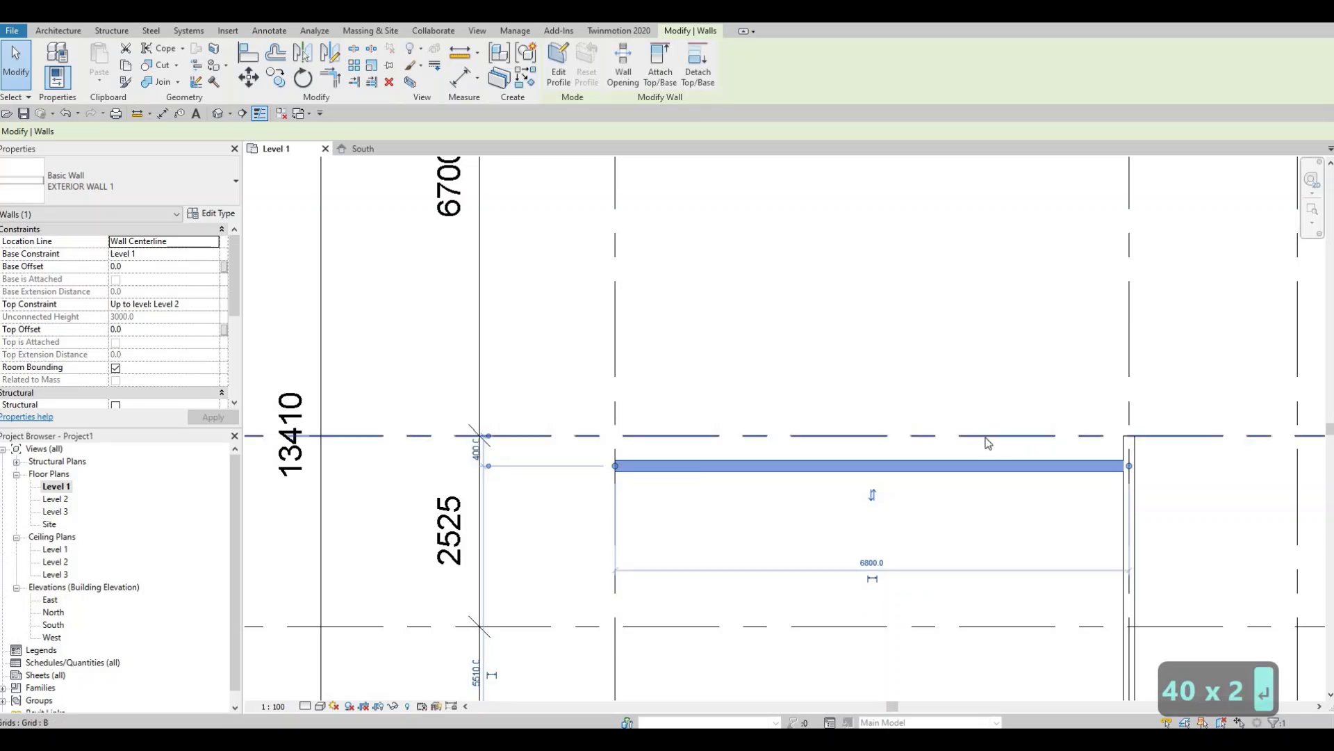
scroll(576, 432, "down", 3)
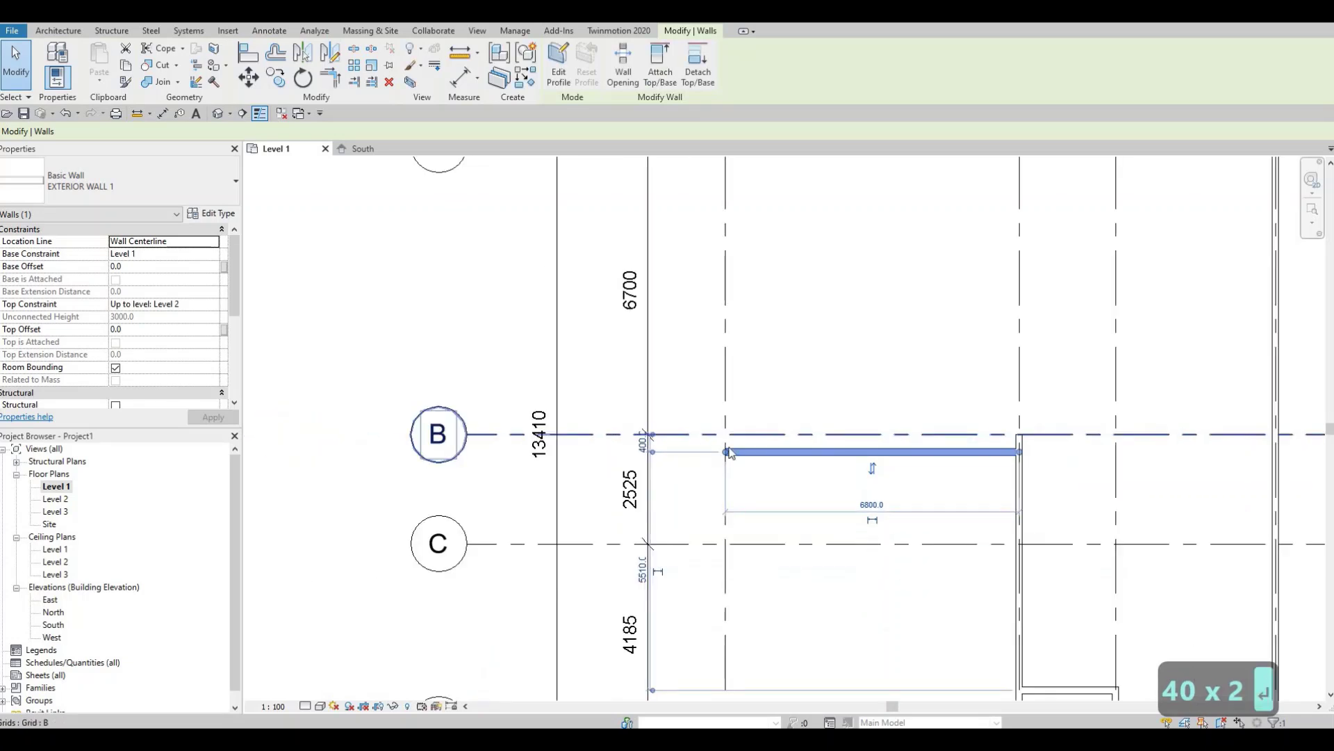
key("Escape")
Step: Trim the corner where the wall near grid B meets the wall along grid 2
middle_click_drag(1020, 448, 978, 449)
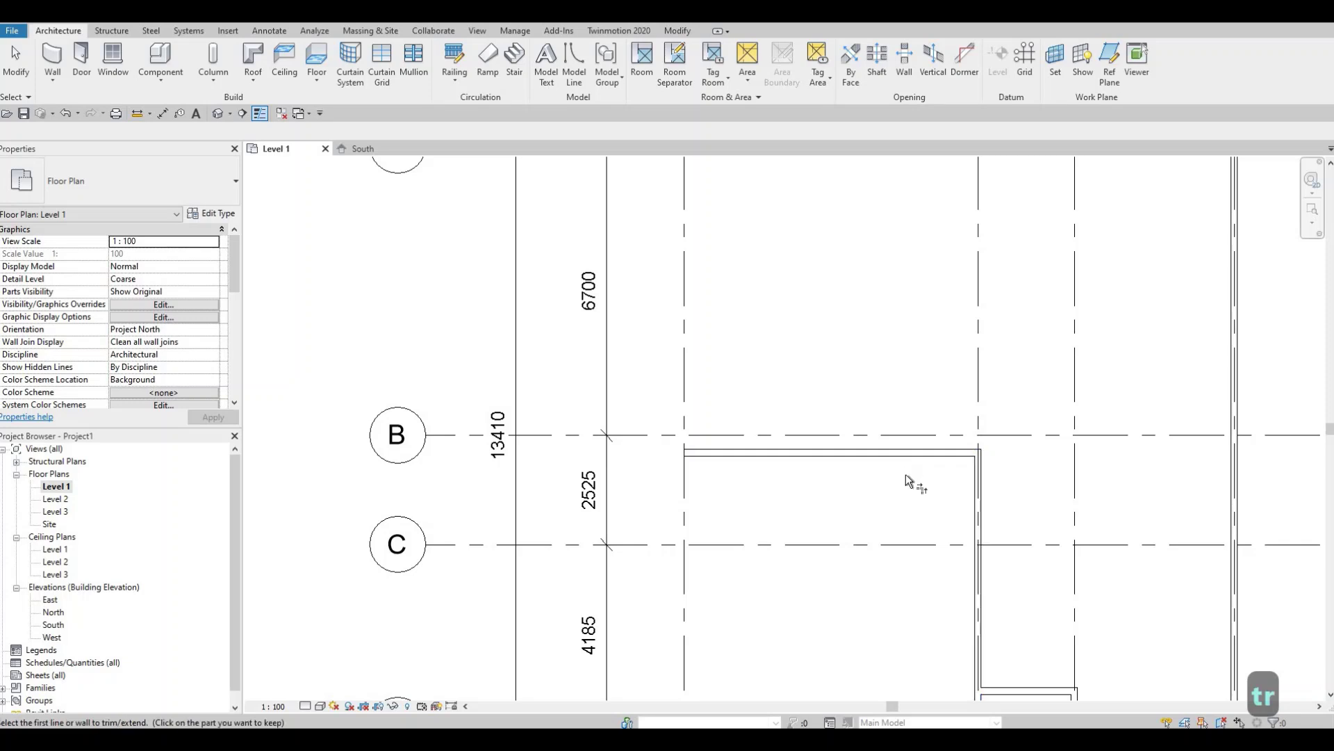
scroll(906, 472, "down", 2)
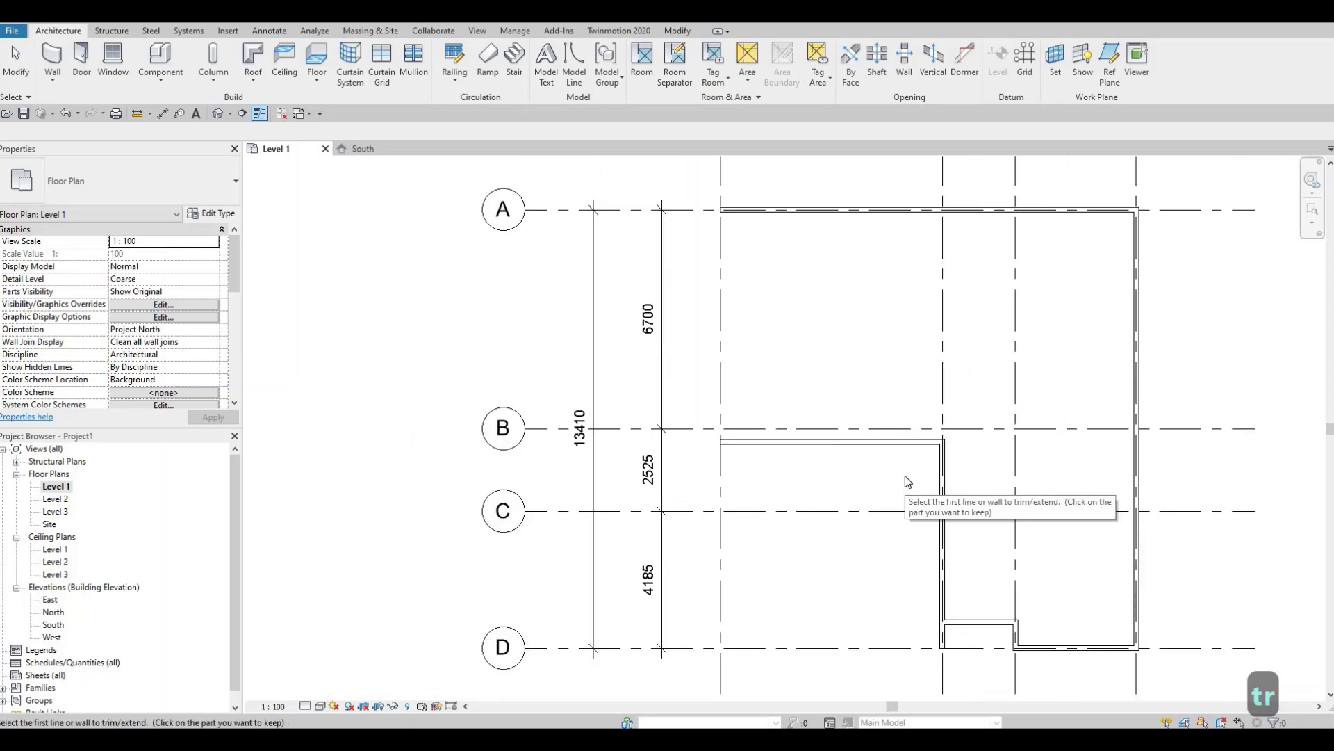
key("Escape")
scroll(787, 437, "up", 1)
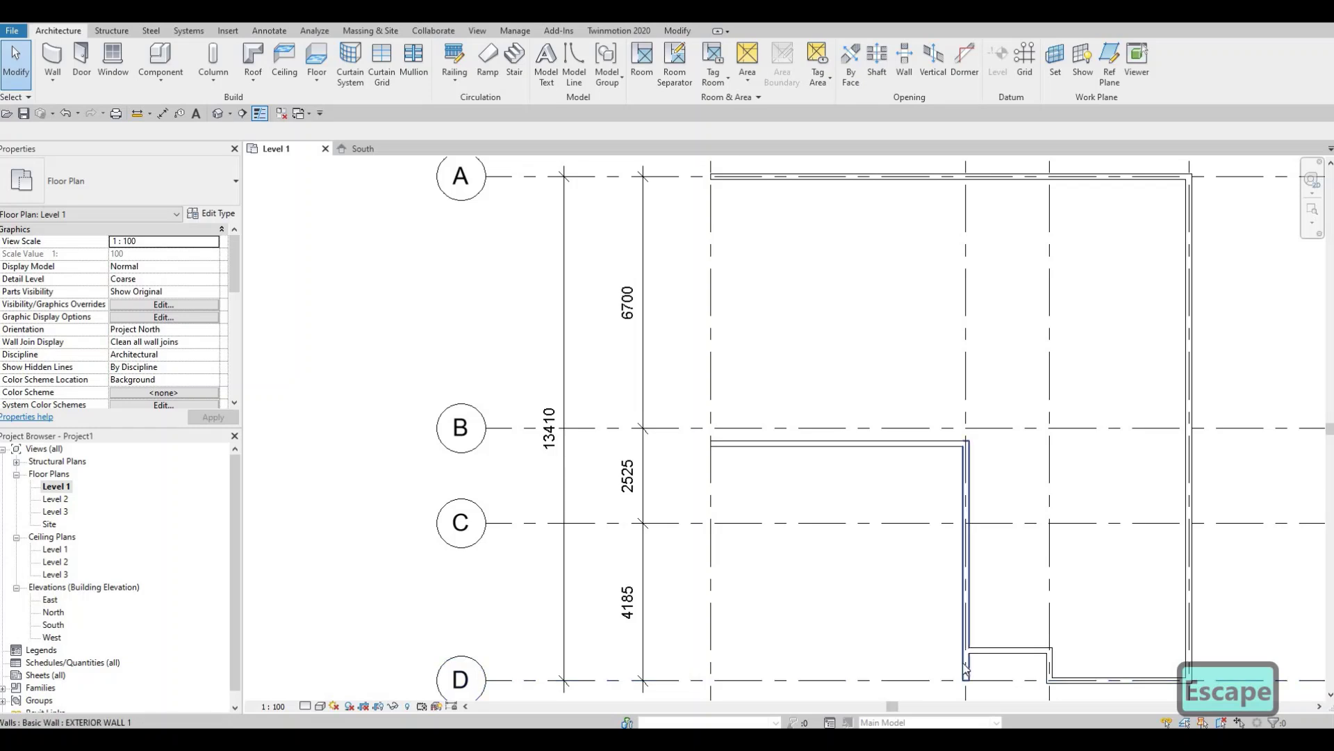
key("Escape")
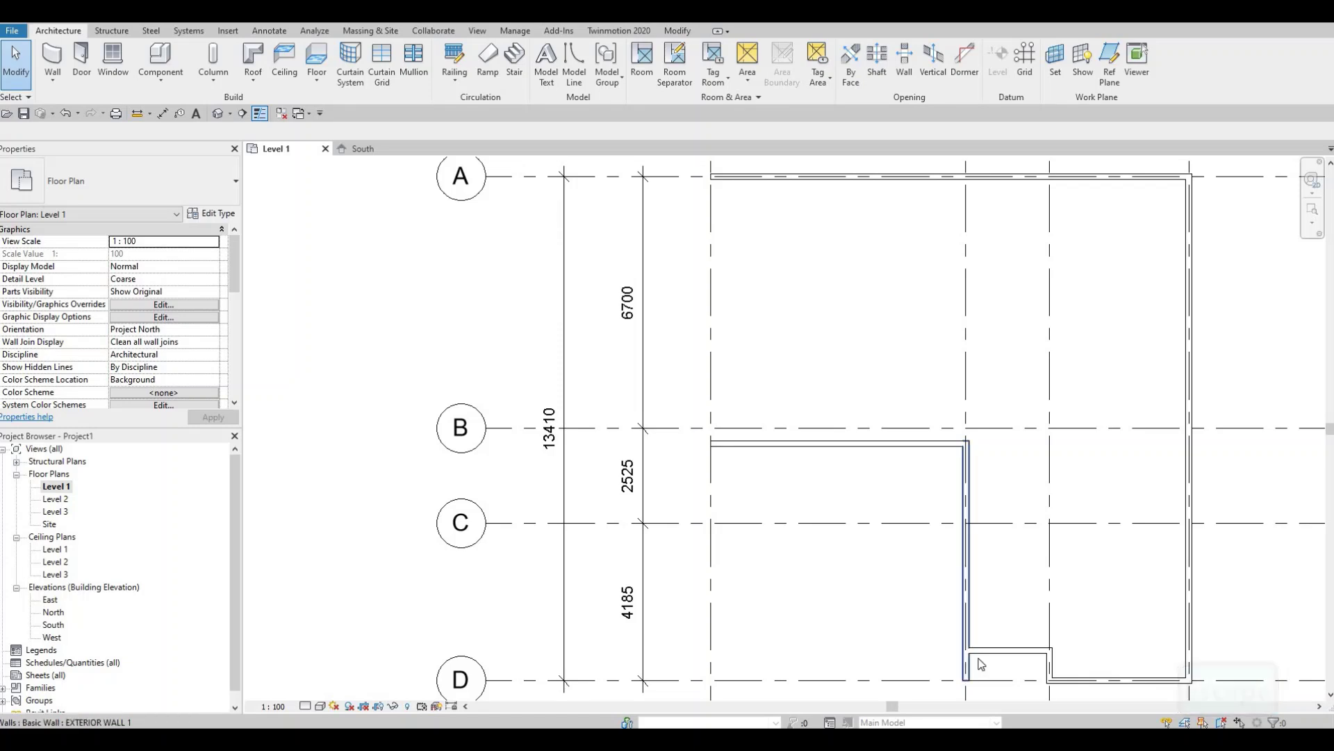
scroll(902, 608, "down", 1)
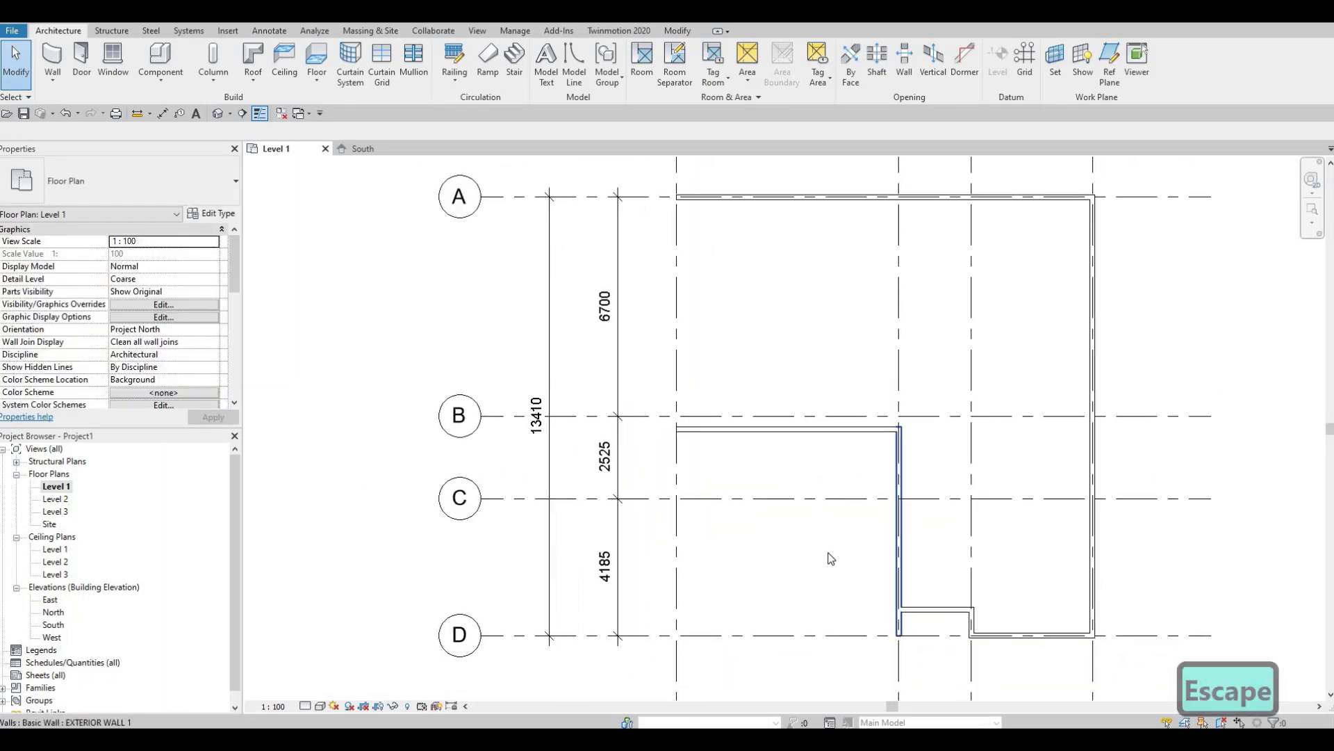
key("Escape")
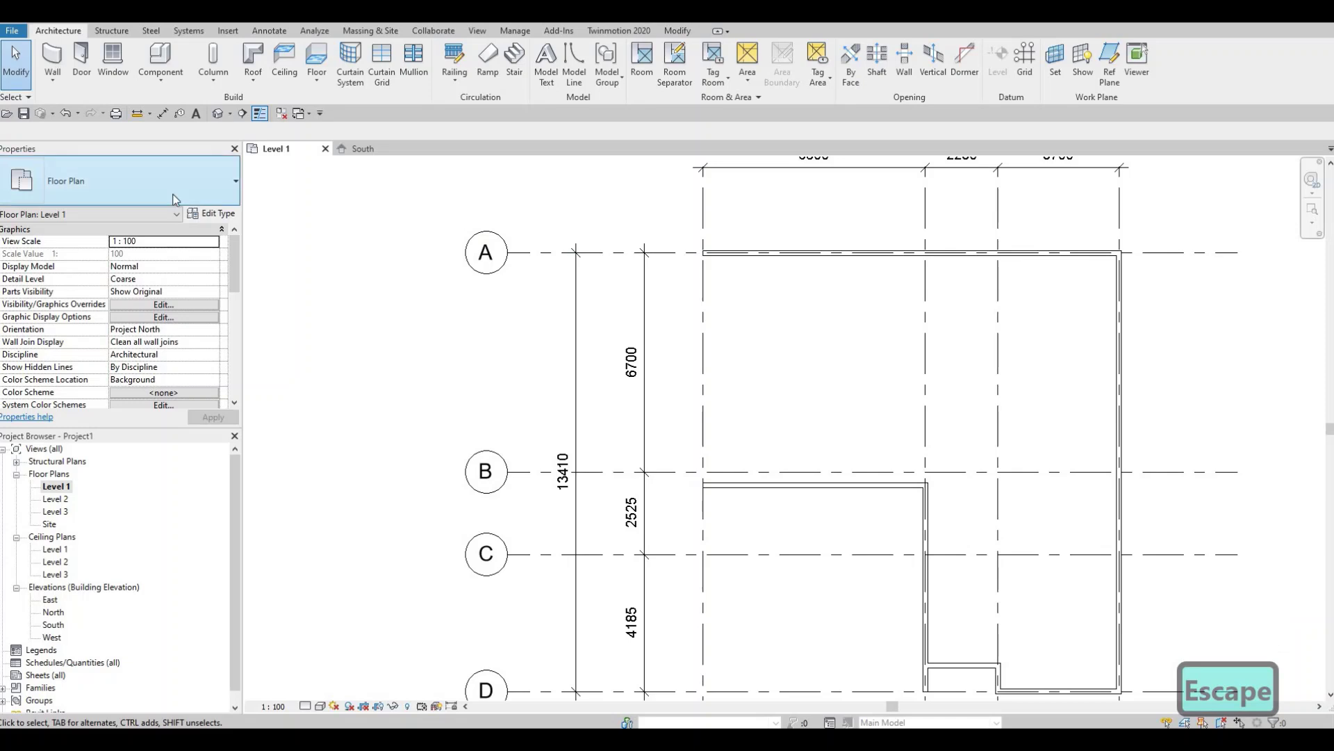
Step: Draw a matching exterior wall along grid 1 from the end of the wall near grid B to grid A
left_click(750, 487)
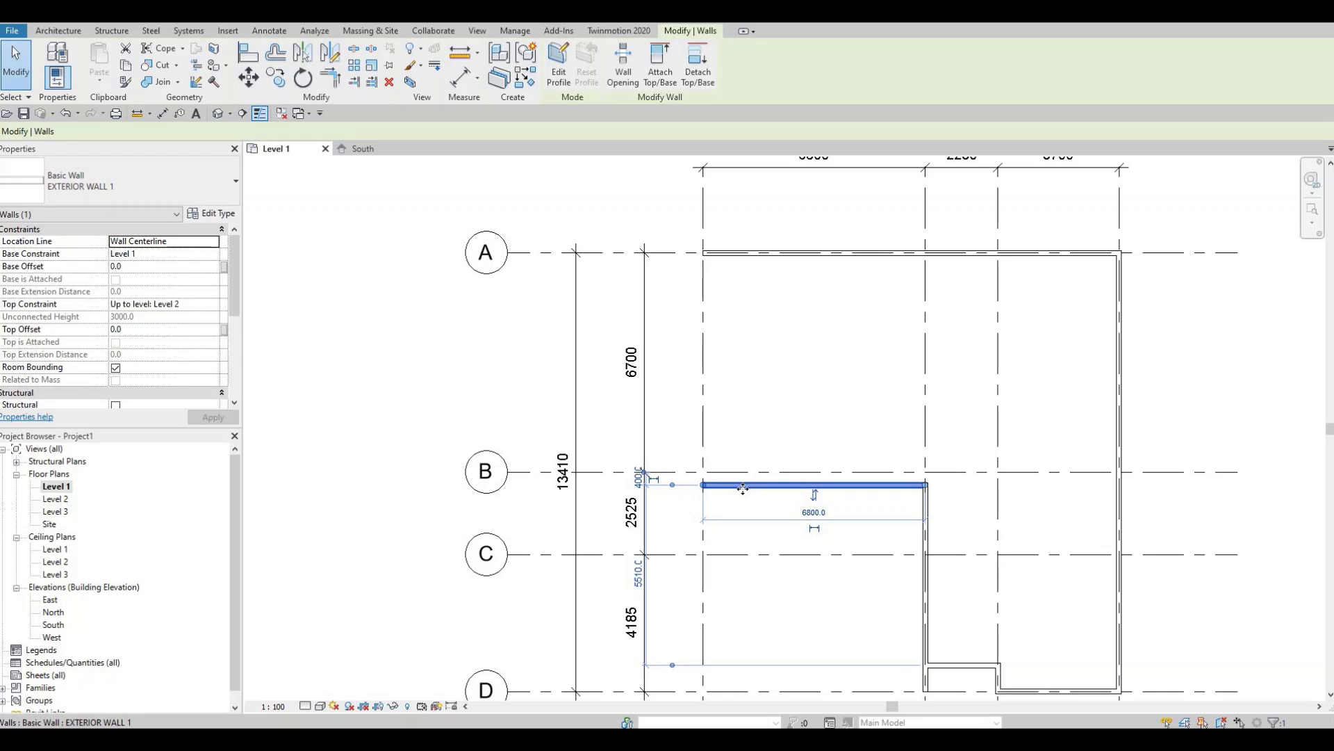
key("c")
key("s")
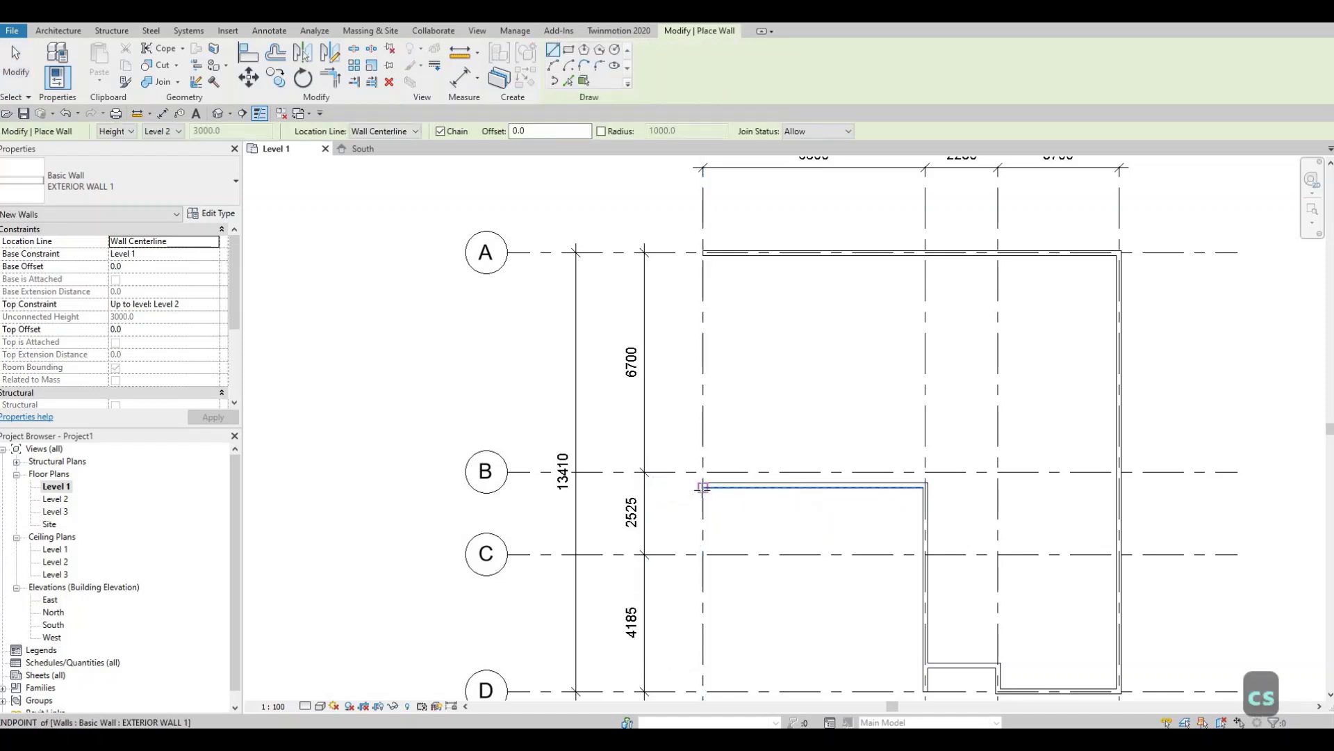
left_click(702, 485)
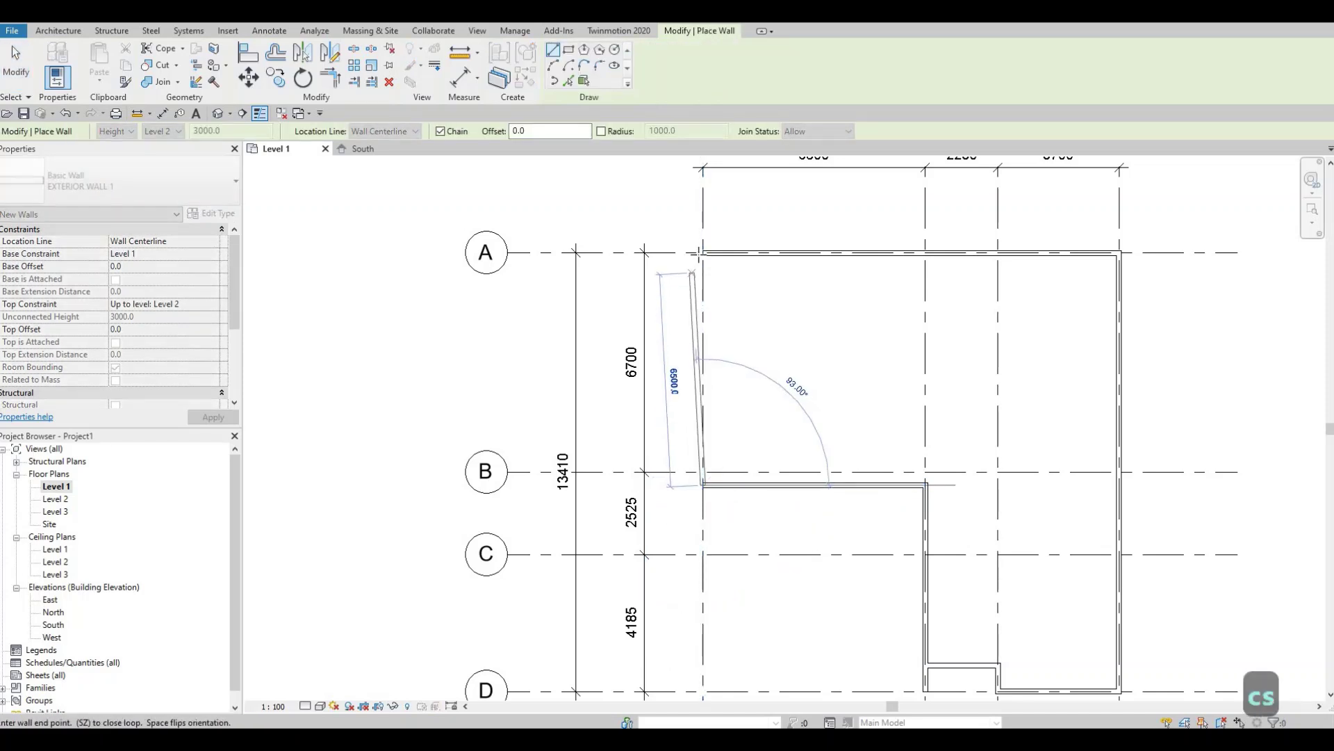
left_click(700, 253)
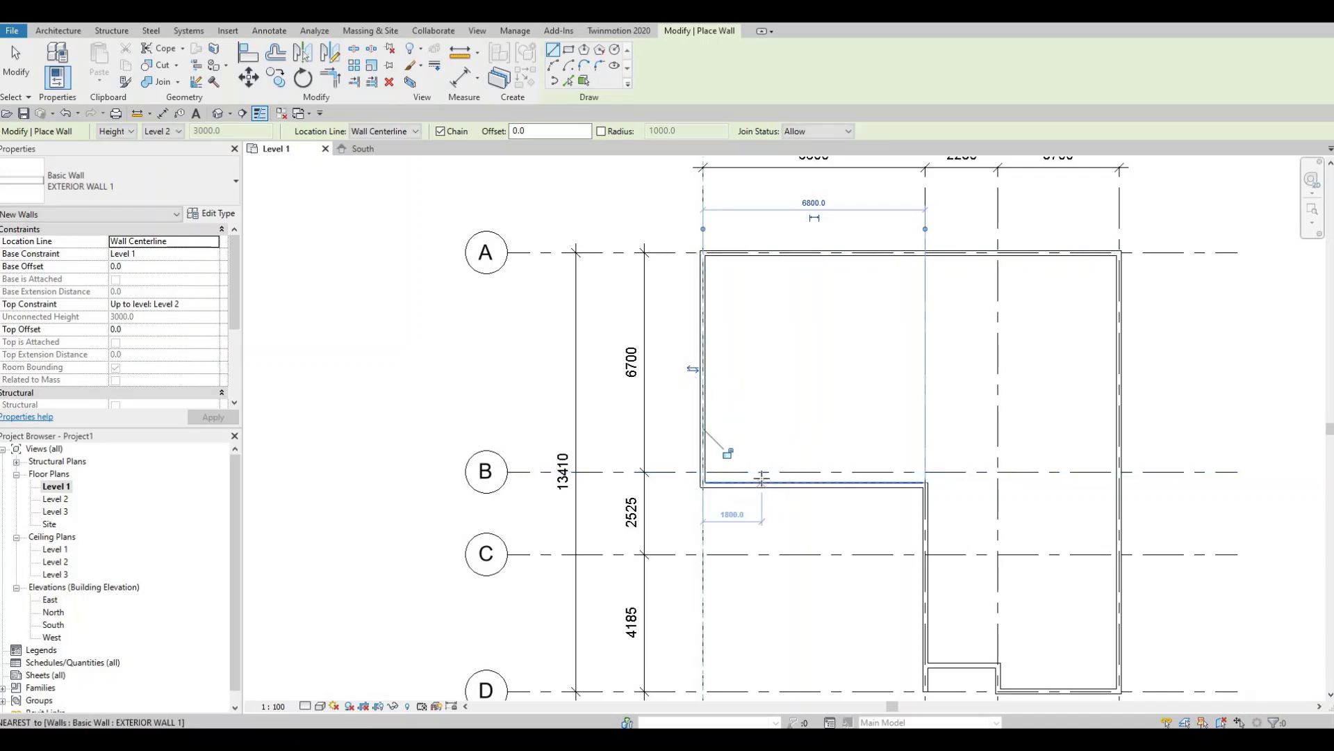
key("Escape")
key("Escape")
middle_click_drag(763, 519, 740, 473)
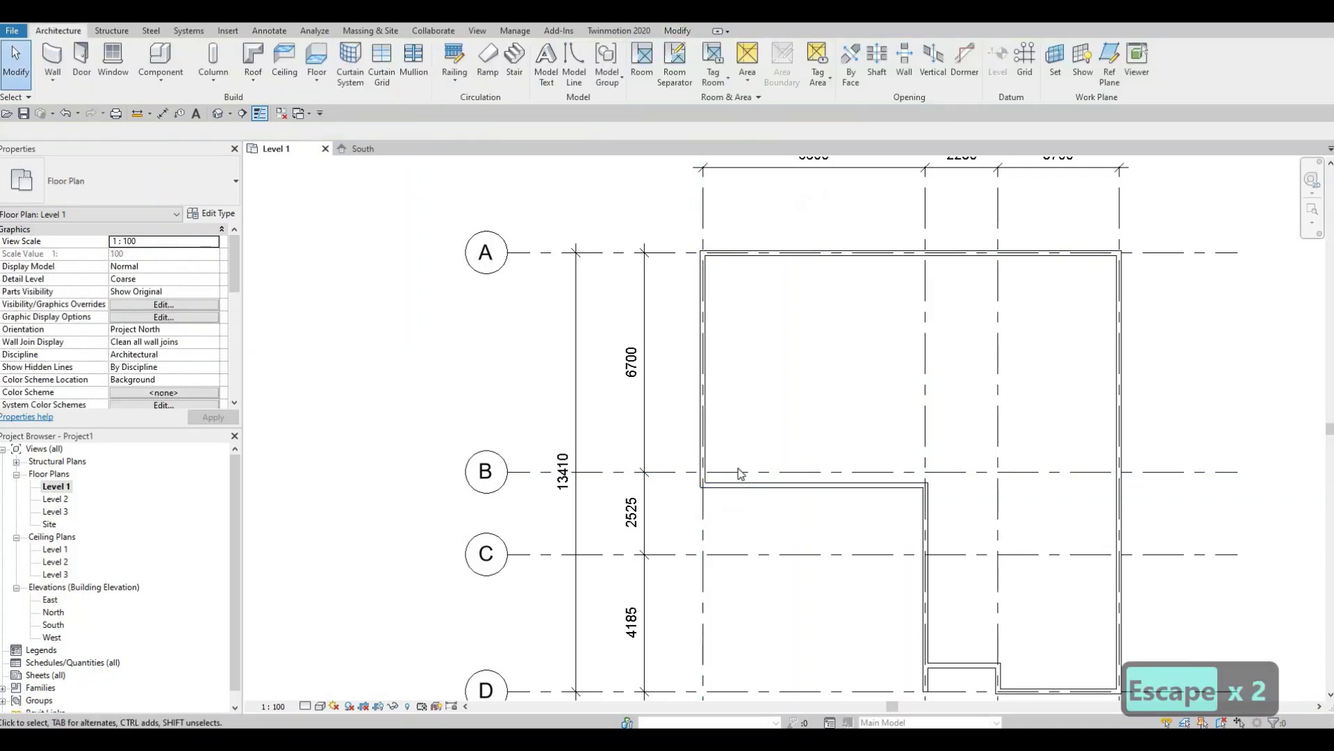
scroll(752, 479, "down", 4)
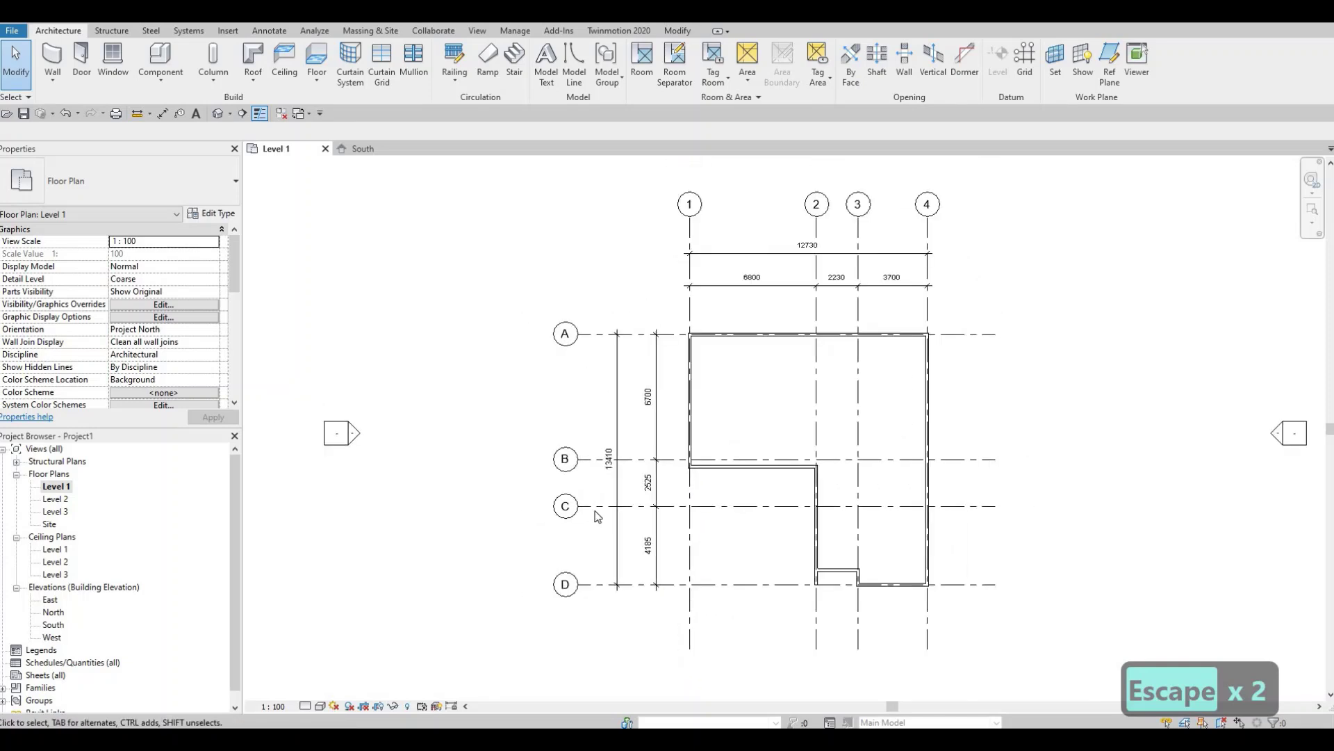
Step: Extend the grid 1 exterior wall past grids B and C so that it ends at grid D
middle_click_drag(714, 483, 677, 478)
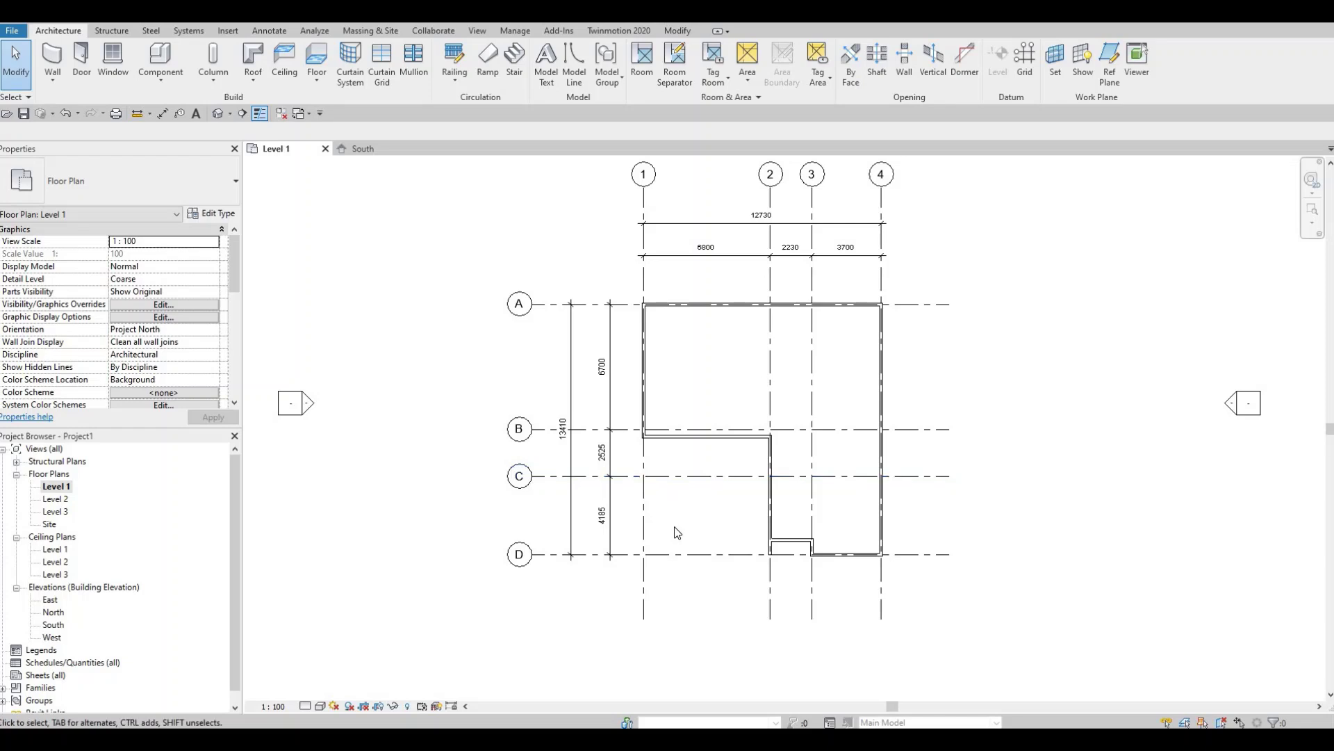
left_click(646, 445)
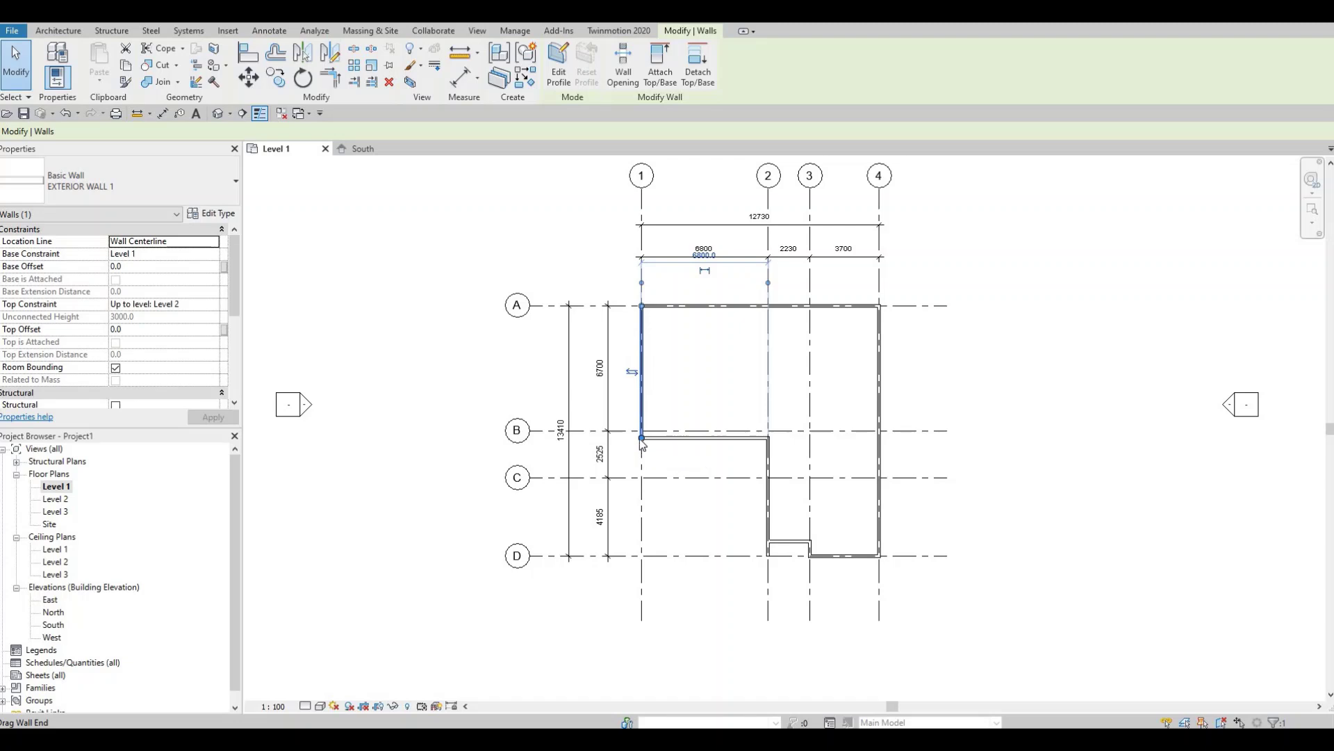
key("r")
key("s")
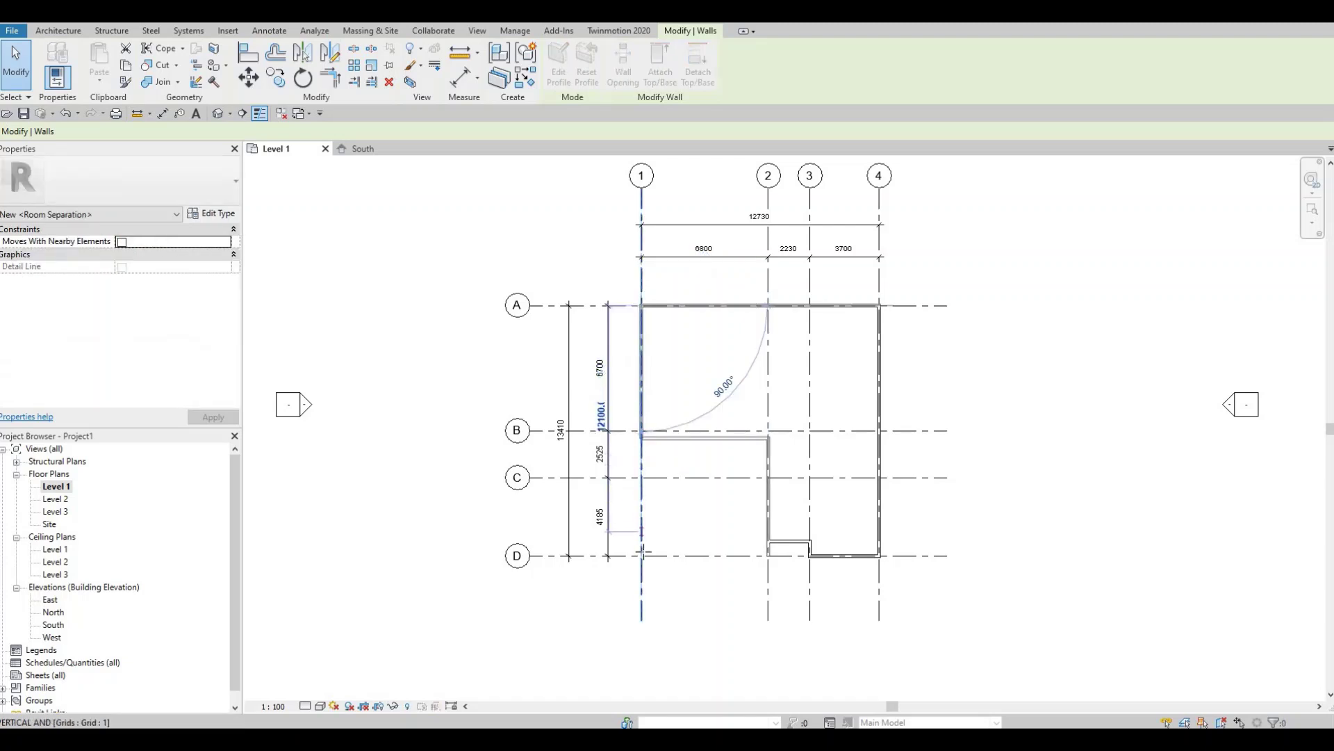
left_click(642, 555)
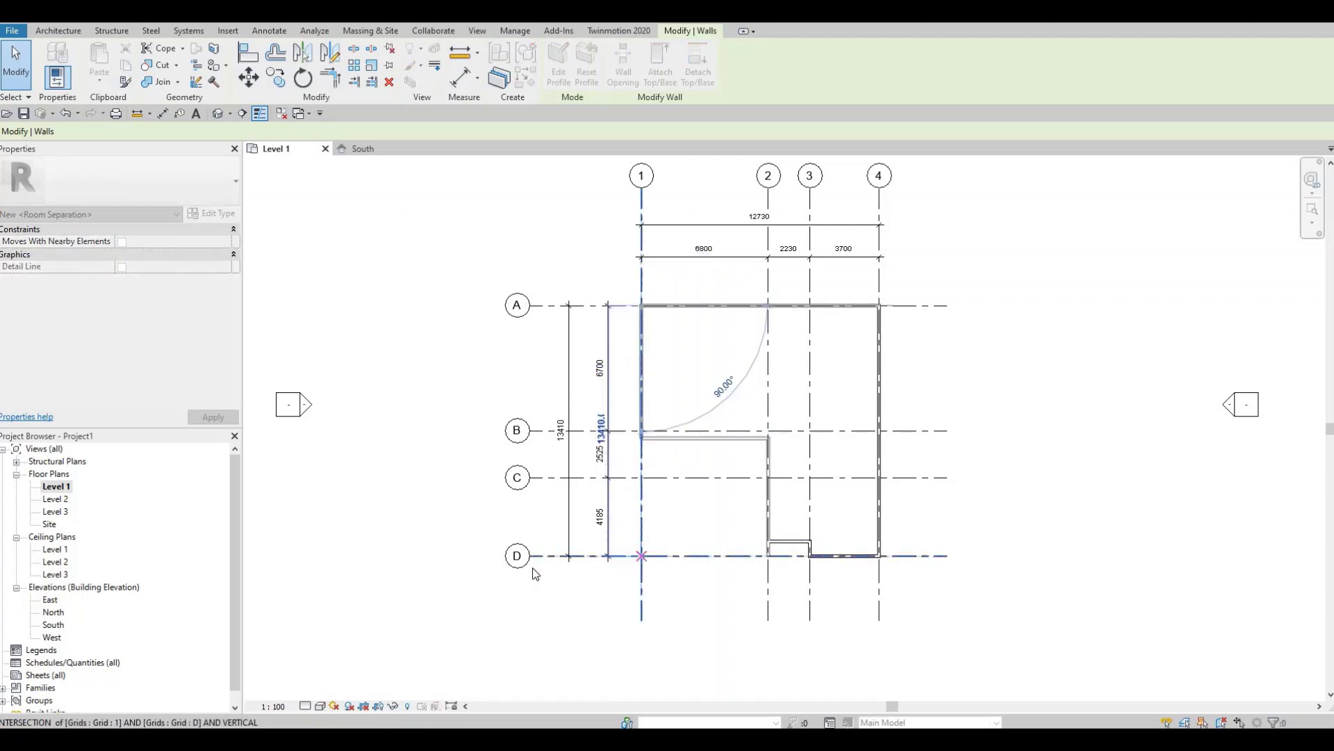
key("Escape")
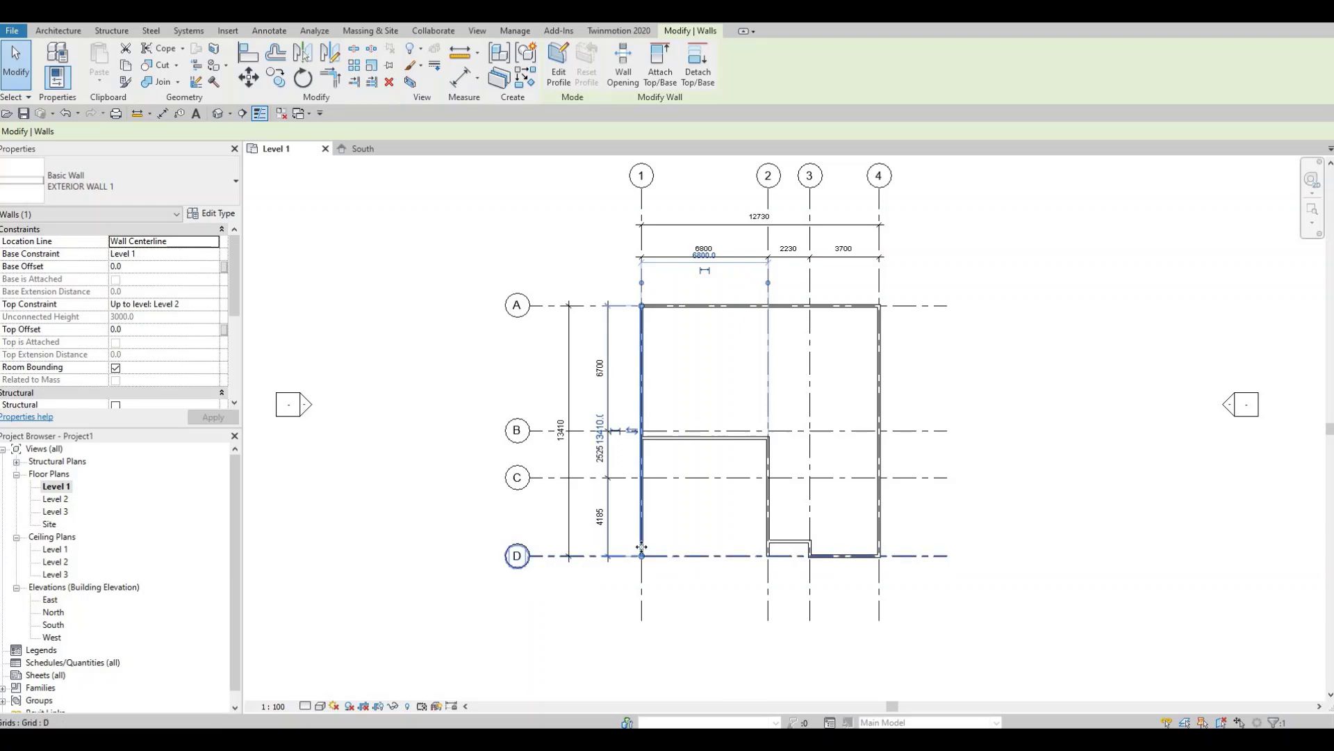
key("Escape")
key("Escape")
scroll(661, 474, "up", 2)
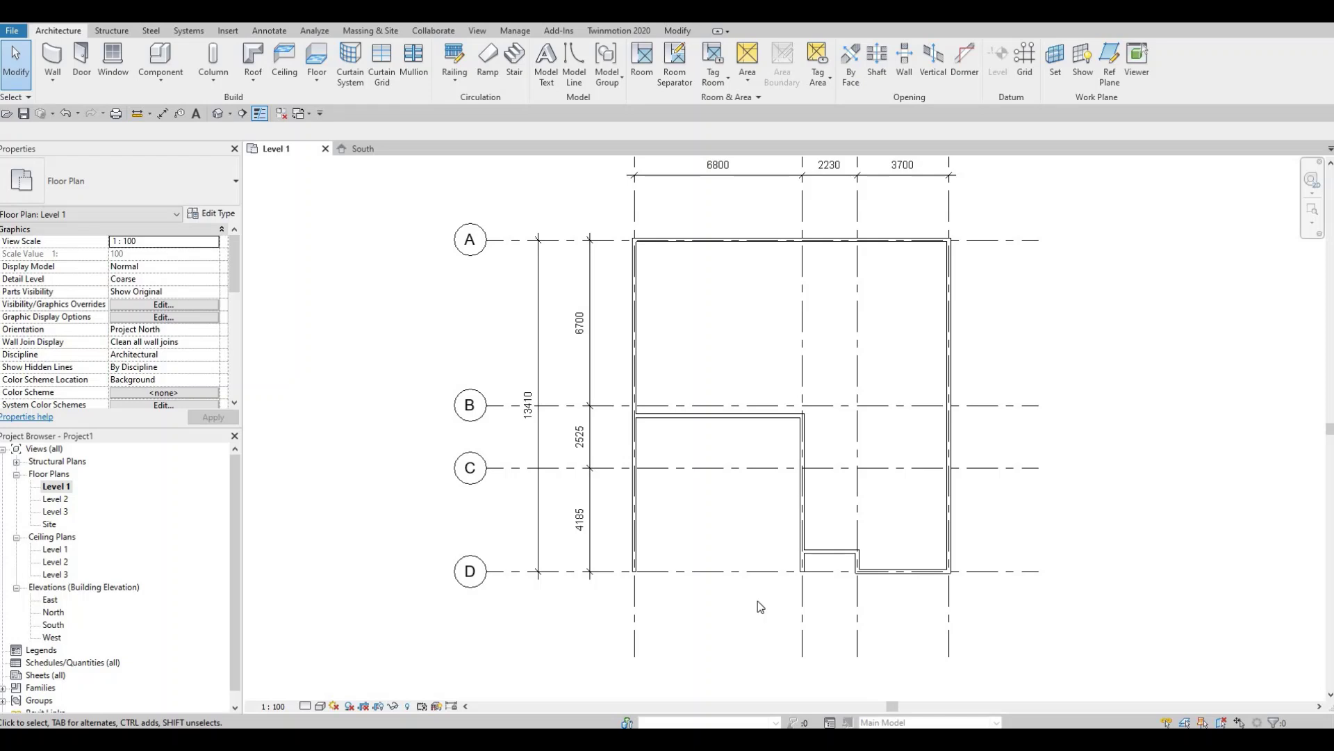
mouse_move(752, 572)
middle_mouse_down()
mouse_move(712, 539)
mouse_move(714, 523)
mouse_move(665, 537)
mouse_move(606, 528)
mouse_move(679, 567)
middle_mouse_up()
scroll(718, 554, "up", 2)
scroll(706, 540, "down", 3)
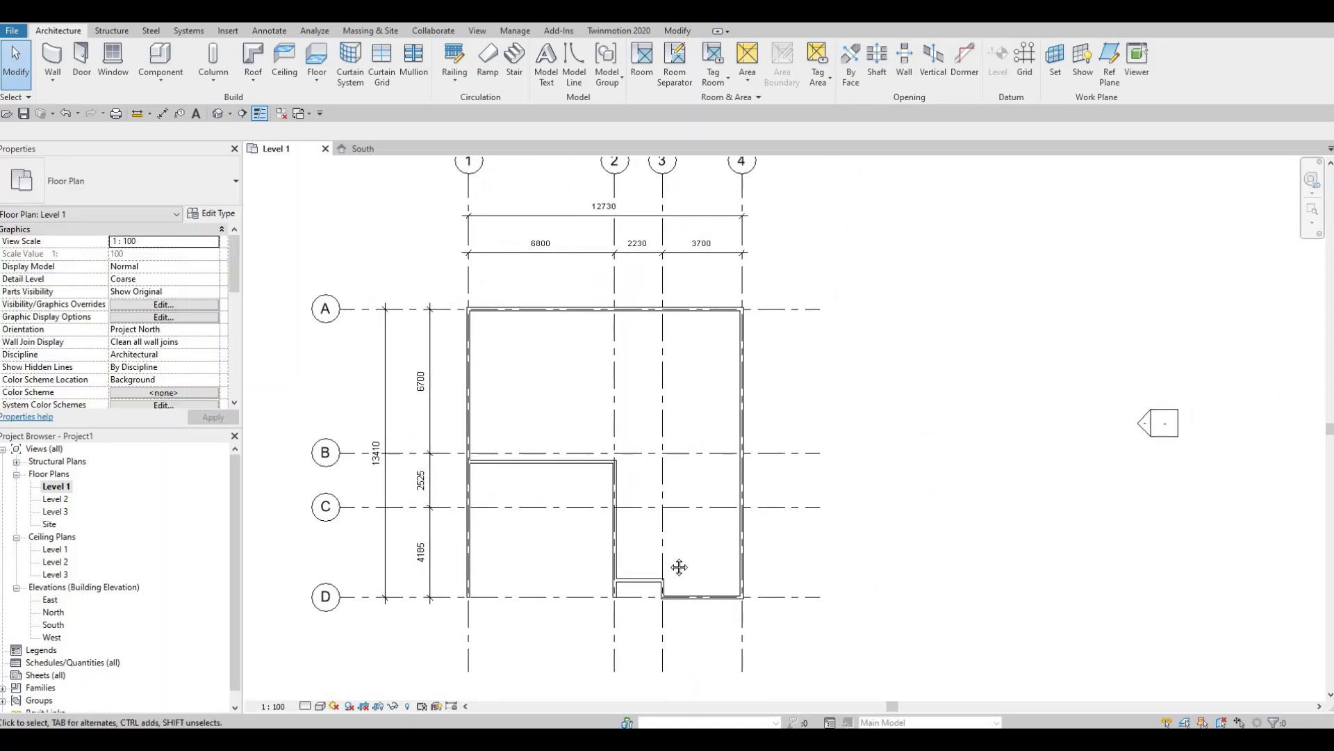
scroll(648, 536, "down", 2)
scroll(511, 449, "up", 2)
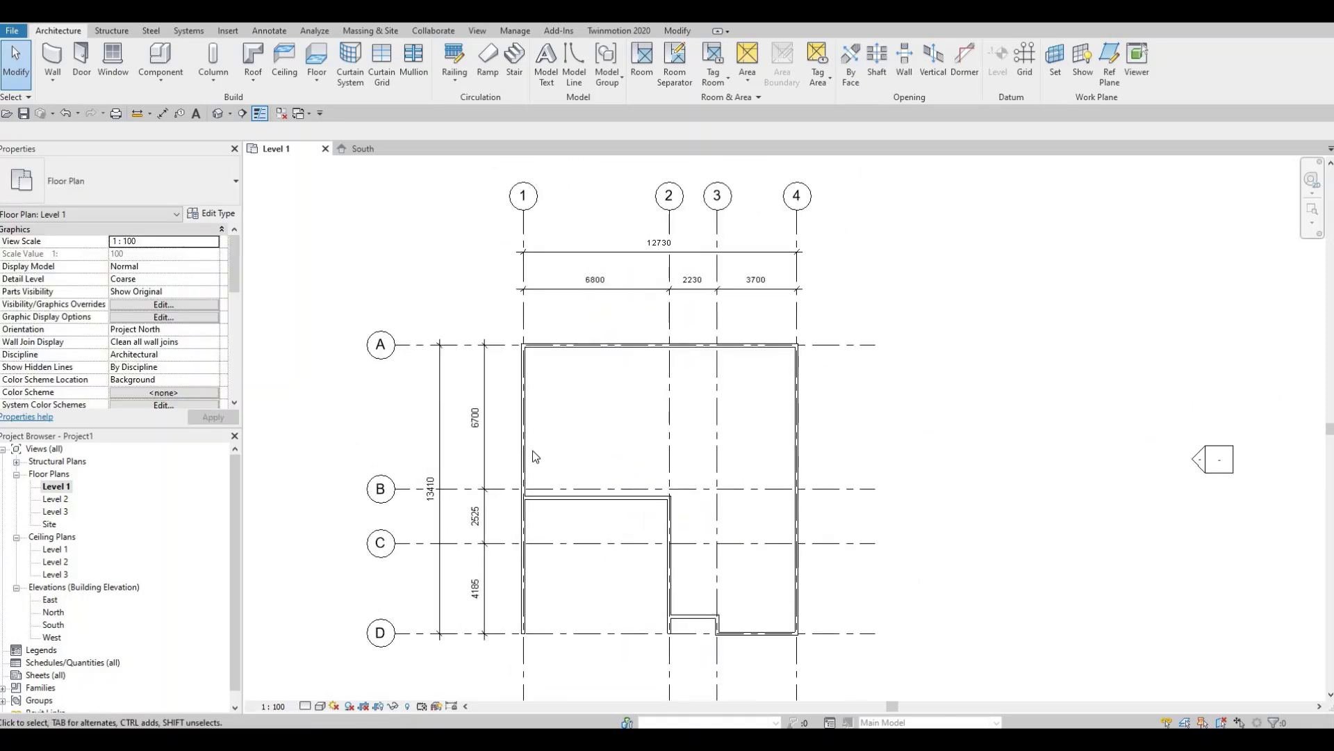
Step: Duplicate the Generic - 150mm basic wall type under the name INTERIOR WALL 1
left_click(53, 61)
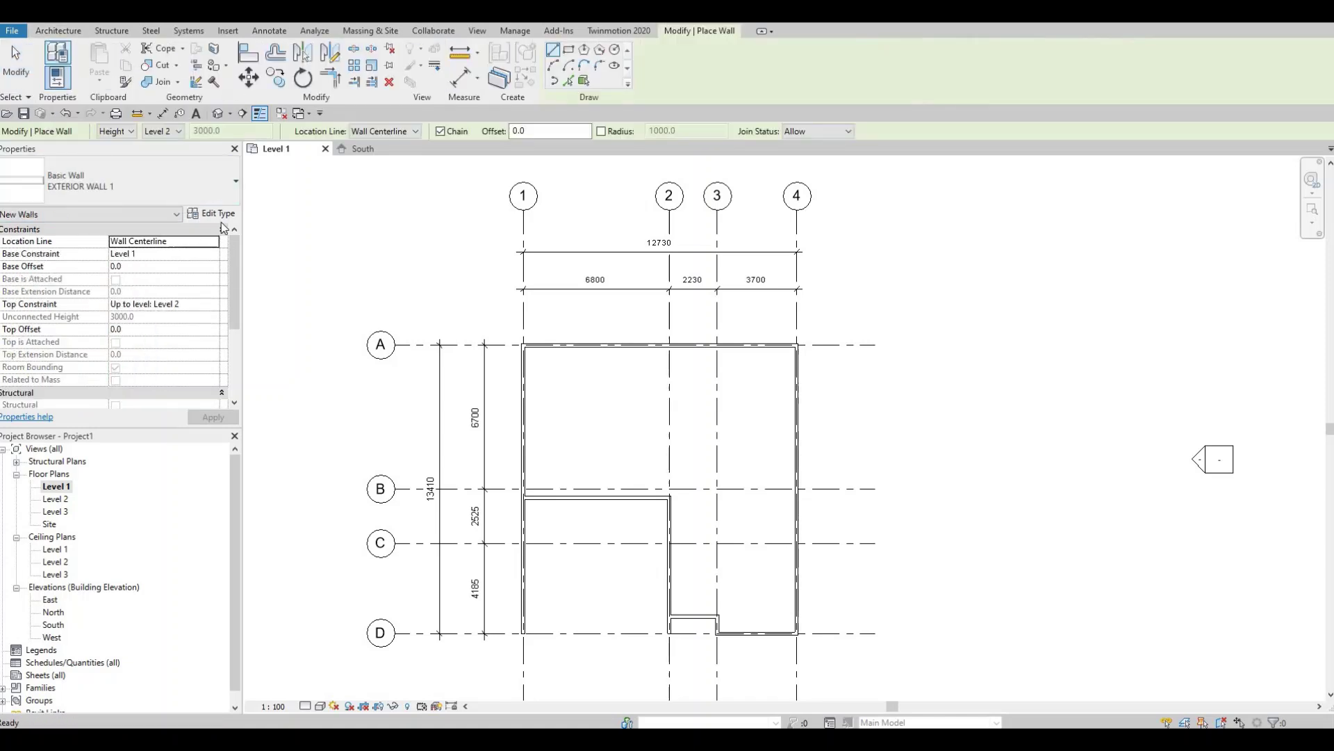
left_click(207, 184)
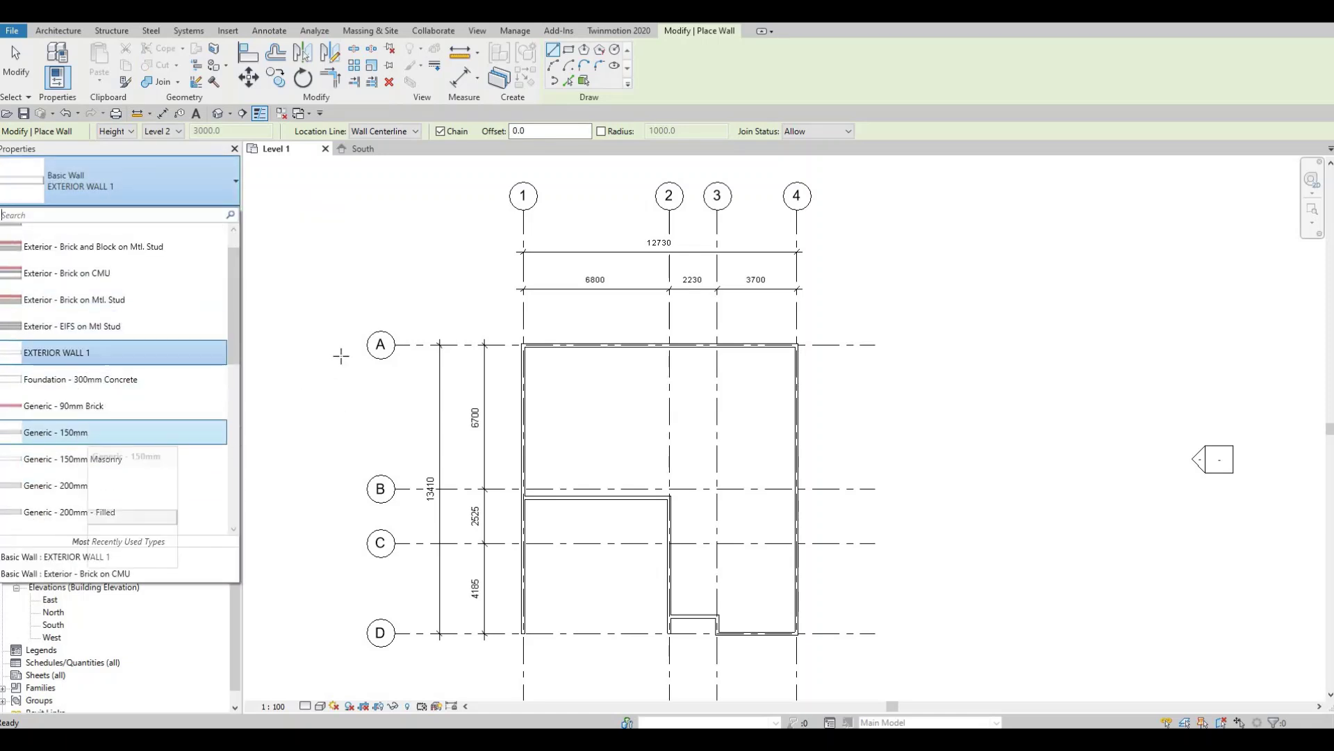
left_click(56, 432)
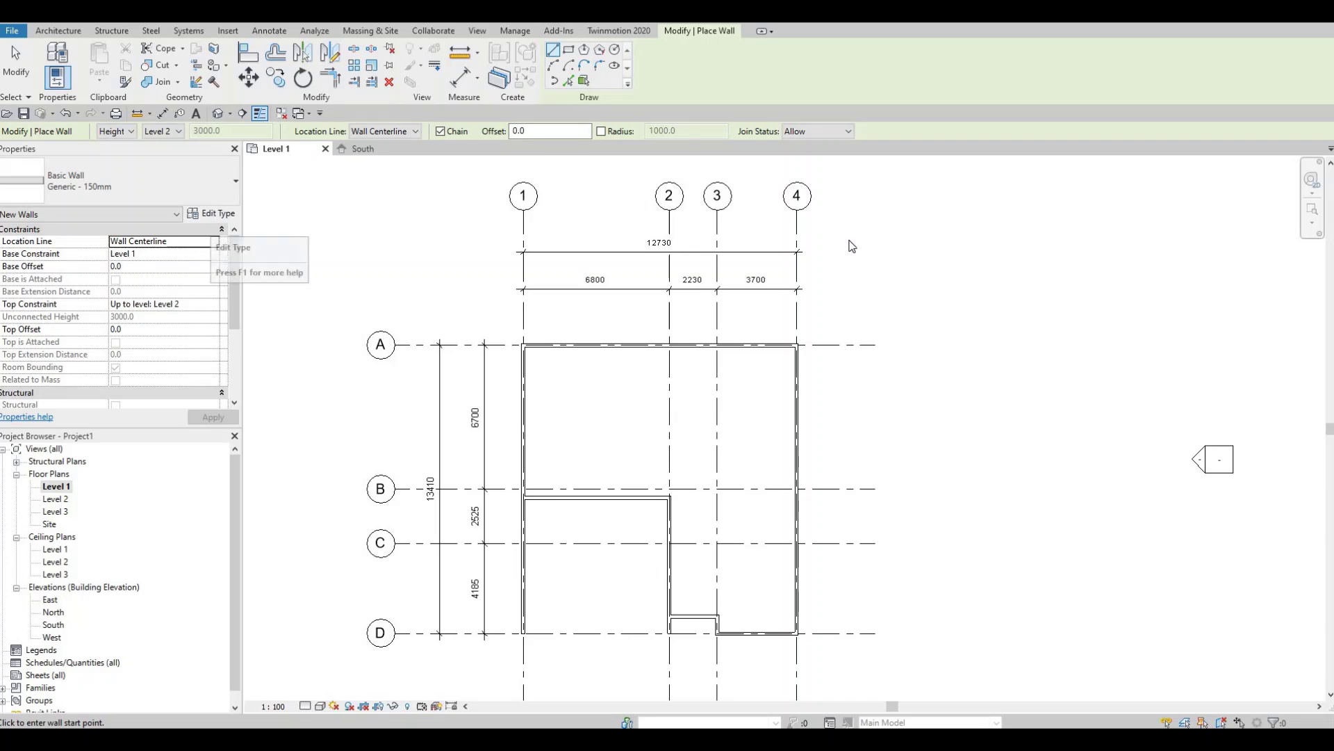
left_click(212, 213)
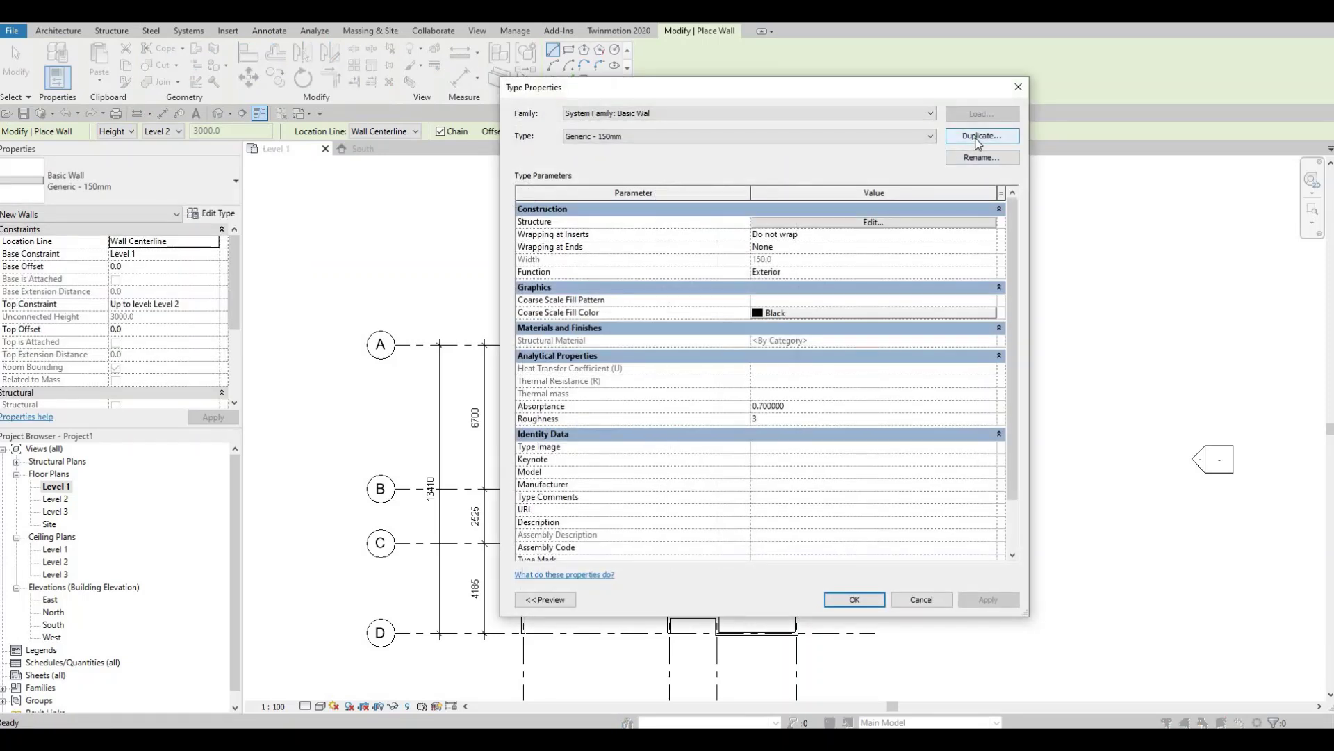
left_click(977, 135)
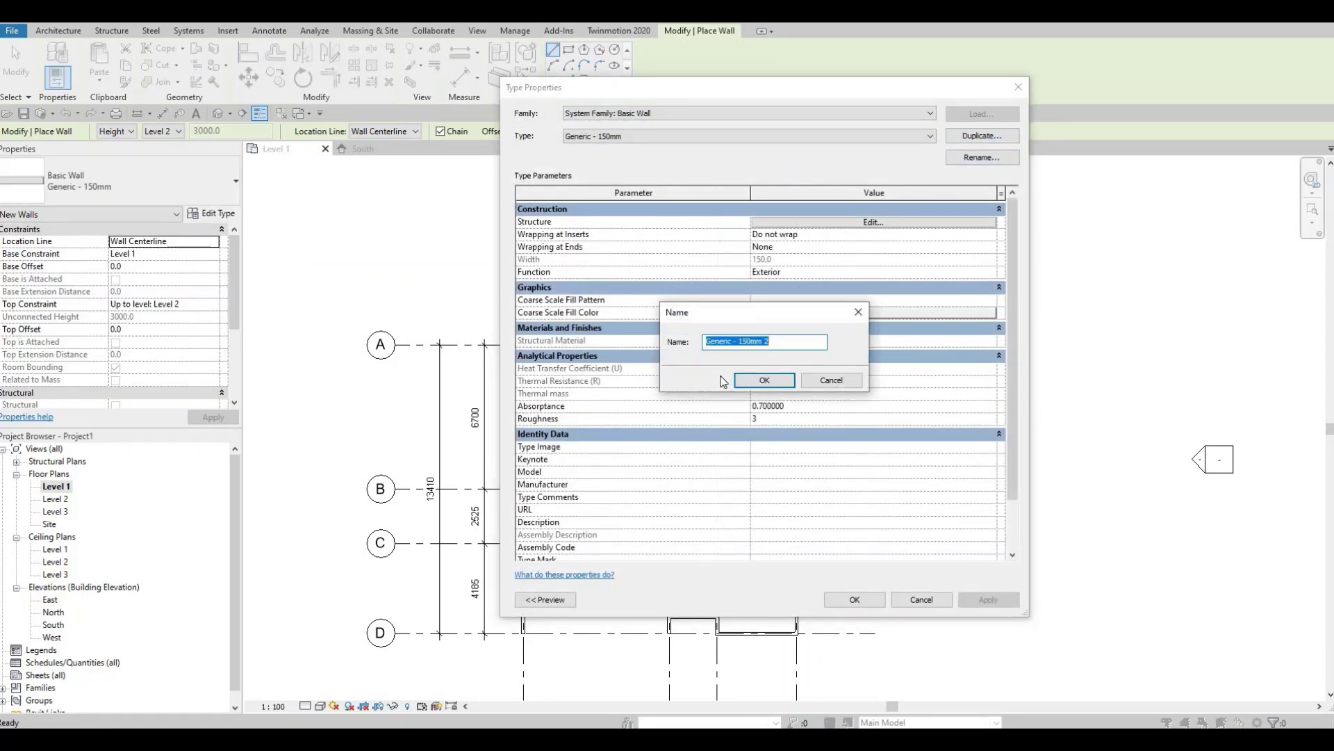
type("INTERI")
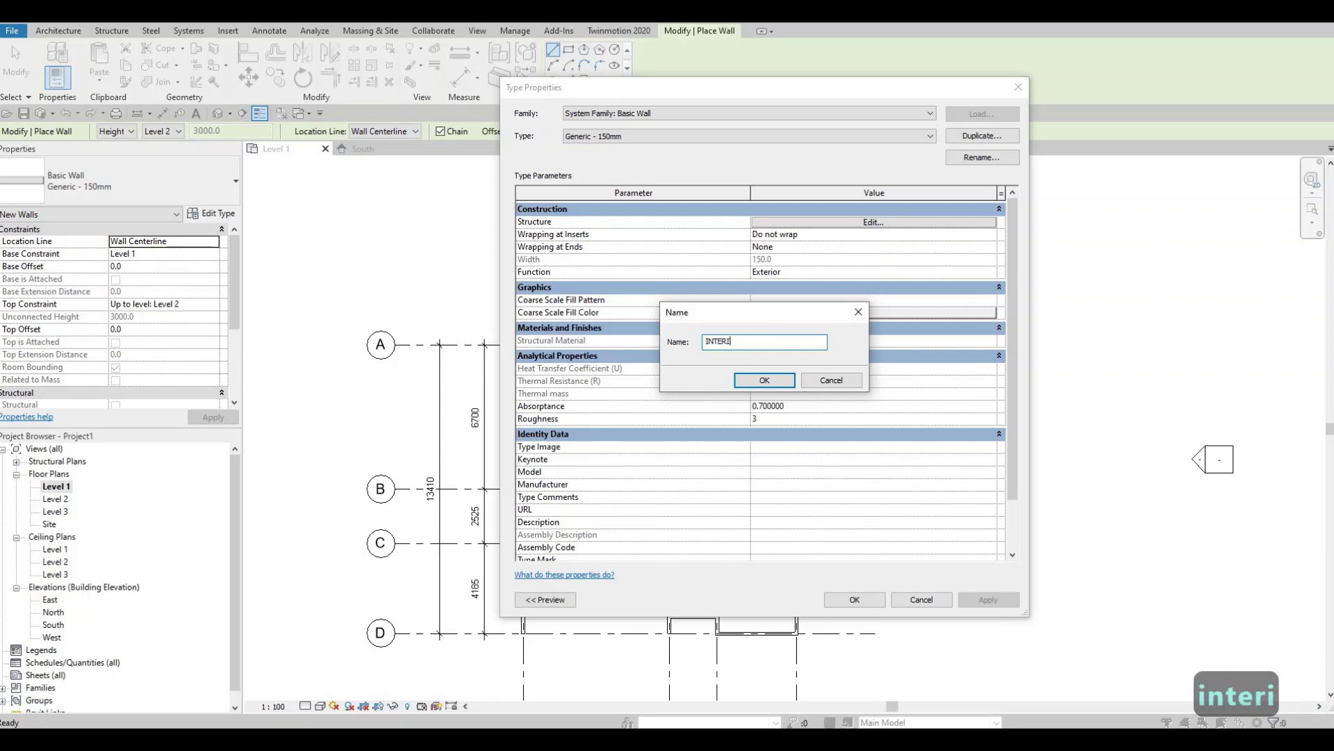
type("OR WALL 1")
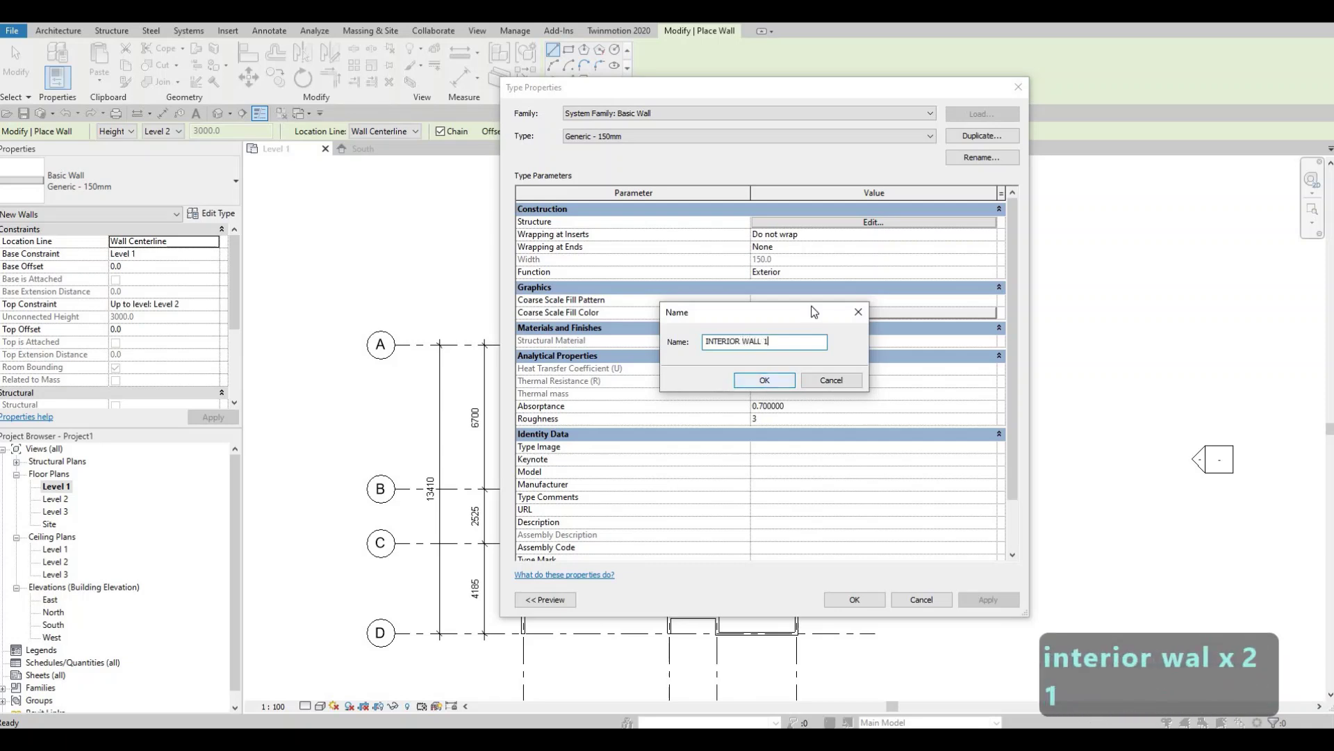
key("Return")
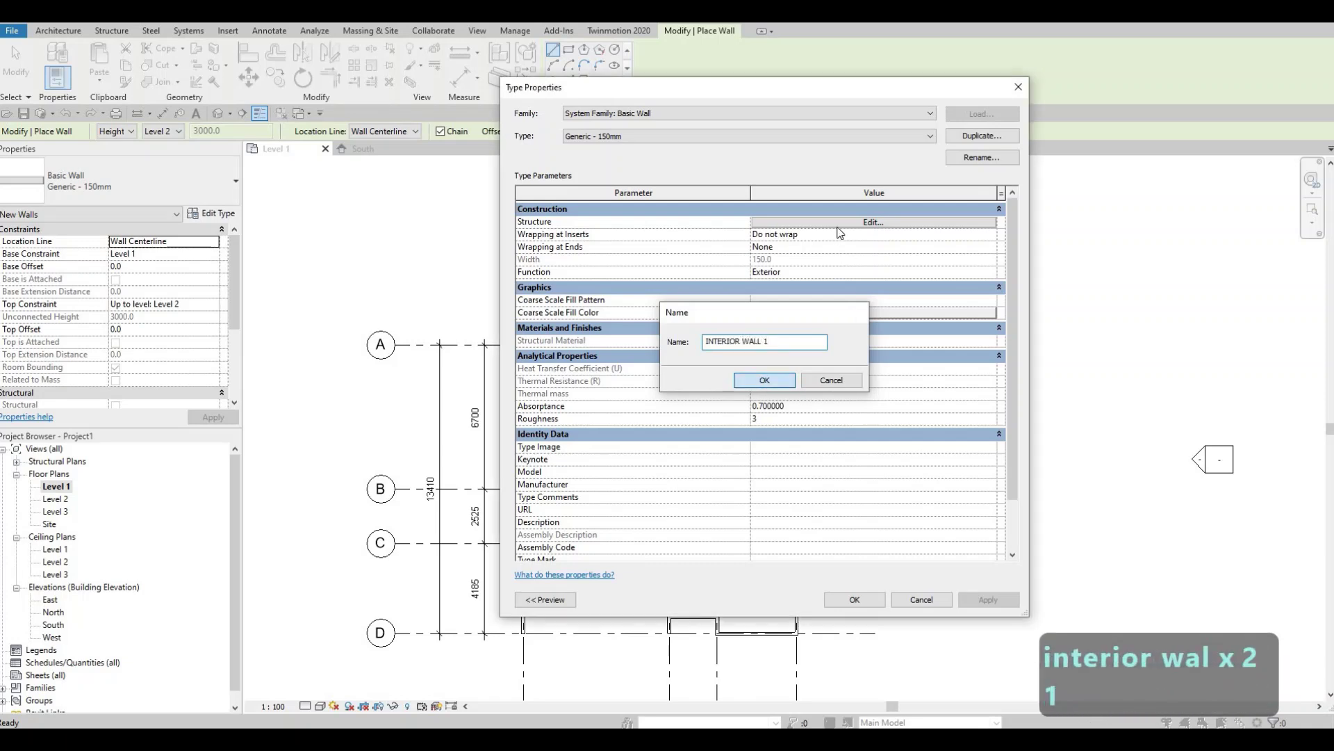
Step: Set the thickness of the INTERIOR WALL 1 structure layer to 100
left_click(799, 221)
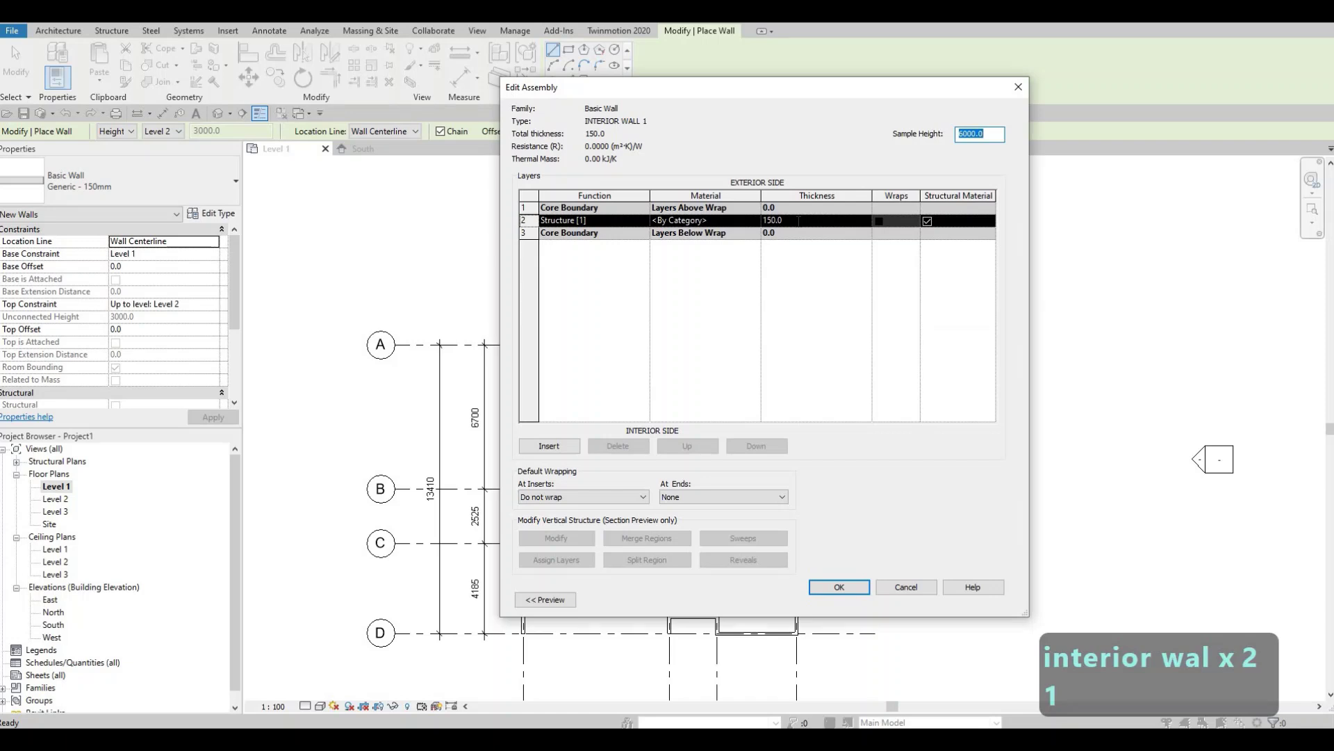
left_click(799, 221)
type("100")
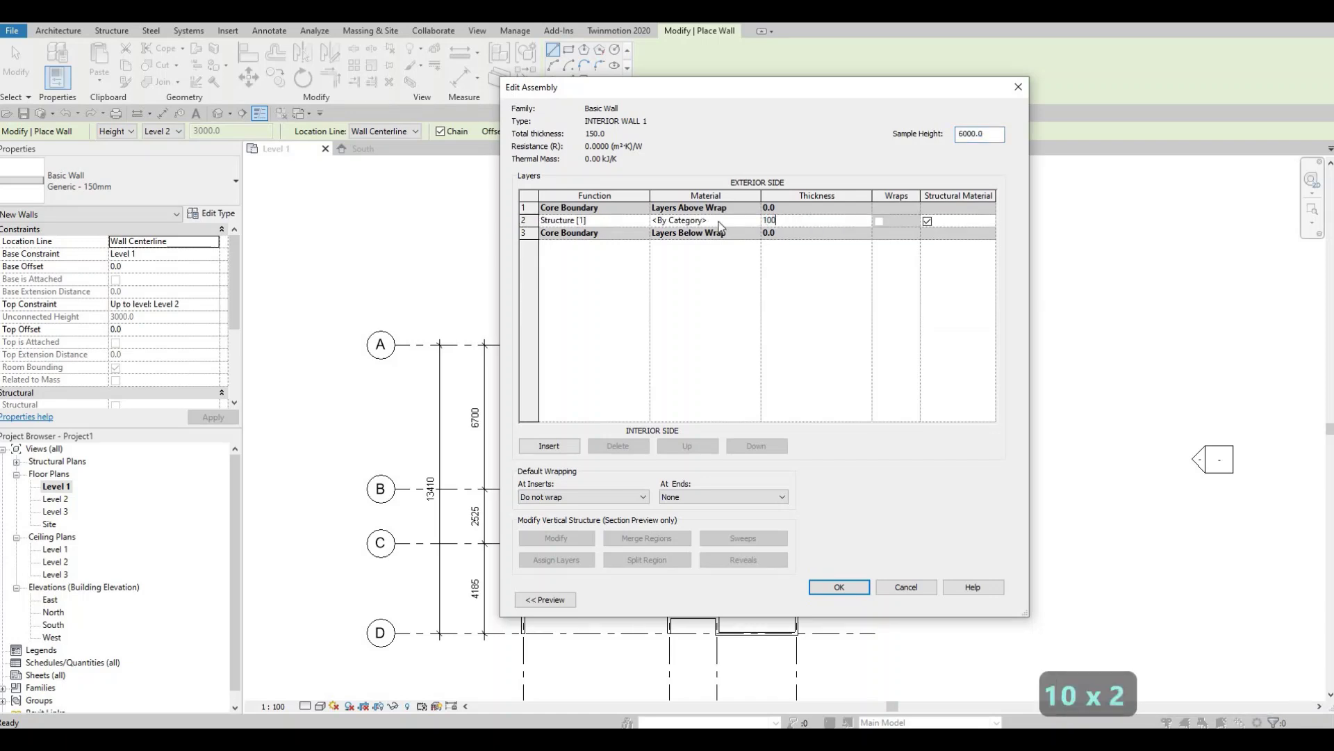
Step: Assign the Gypsum Wall Board material to the structure layer and accept the INTERIOR WALL 1 type settings
left_click(757, 221)
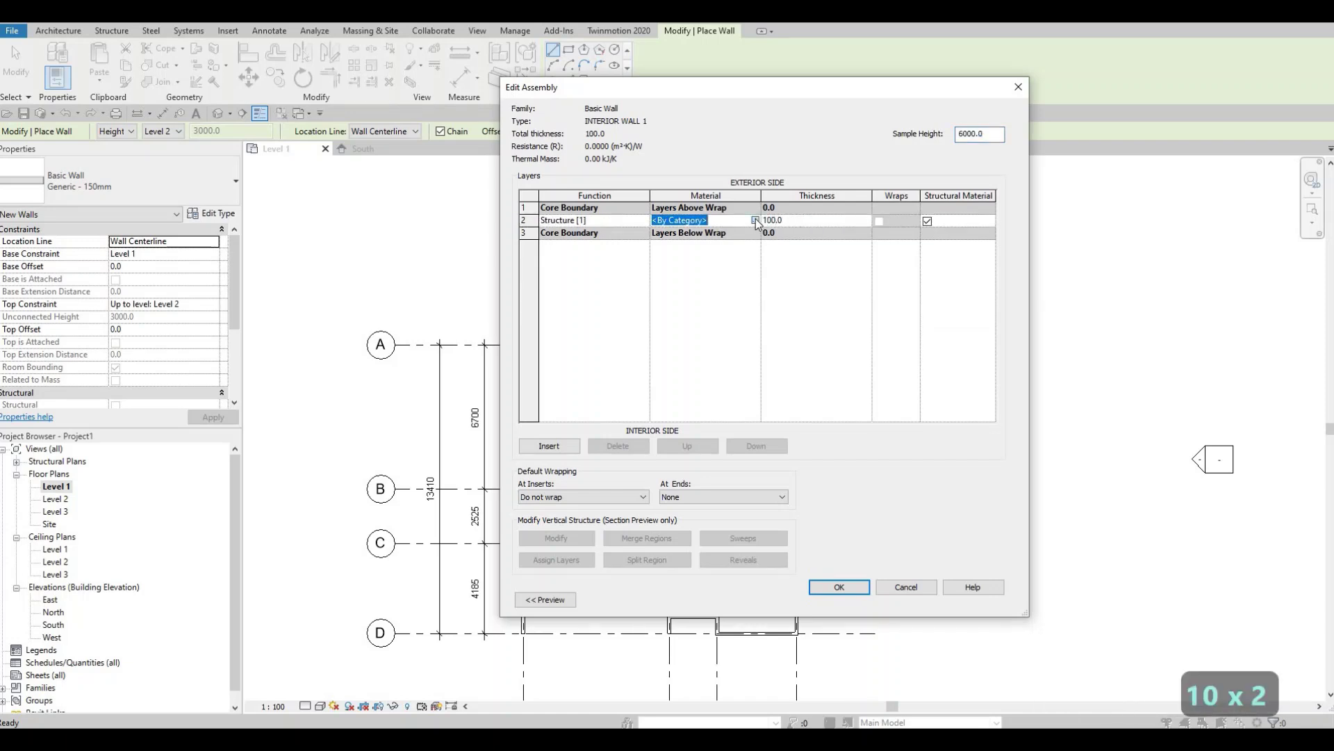
left_click(756, 221)
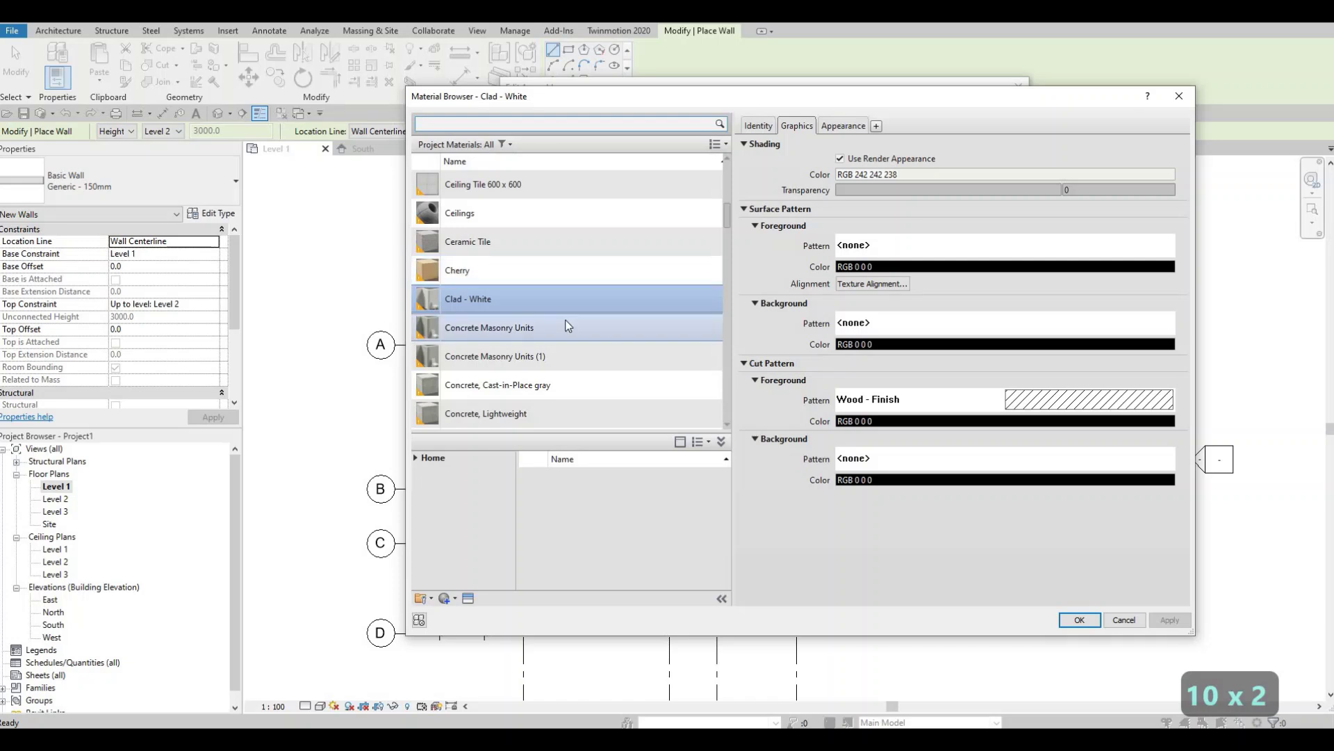
scroll(494, 348, "down", 2)
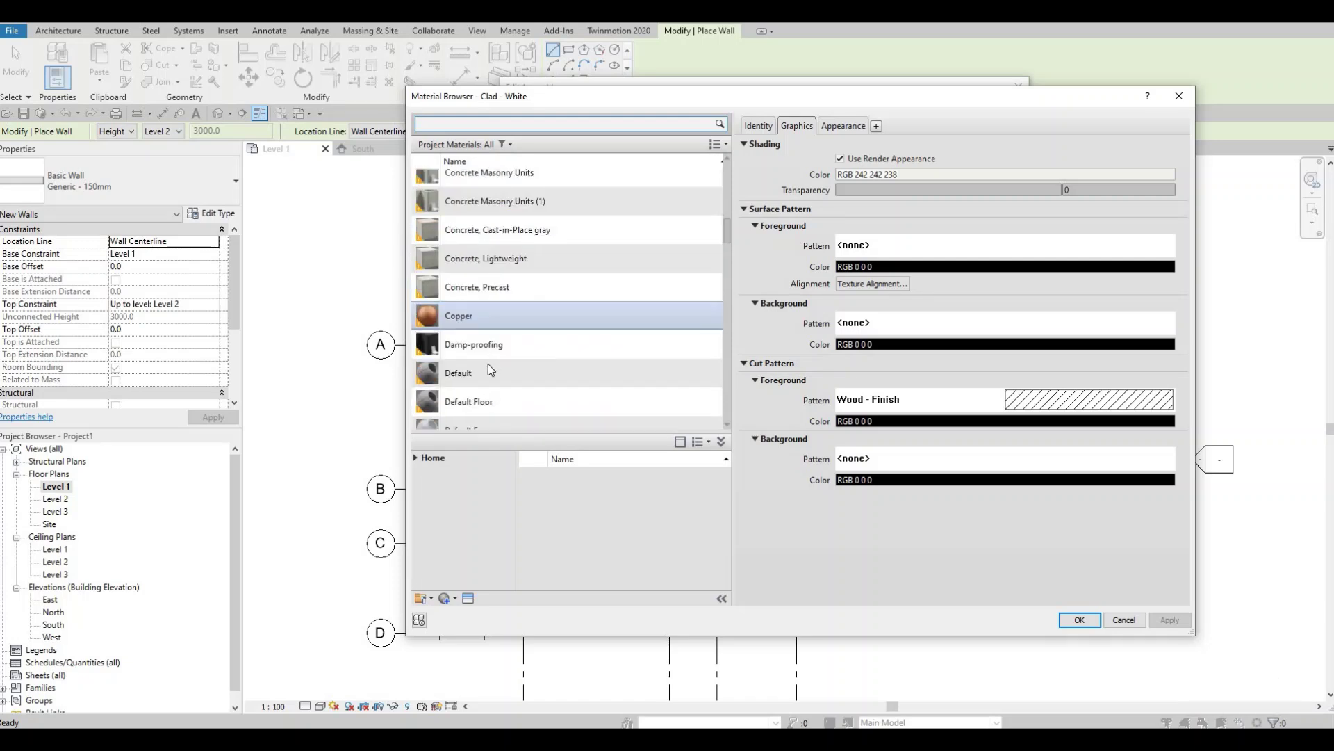
scroll(497, 369, "down", 3)
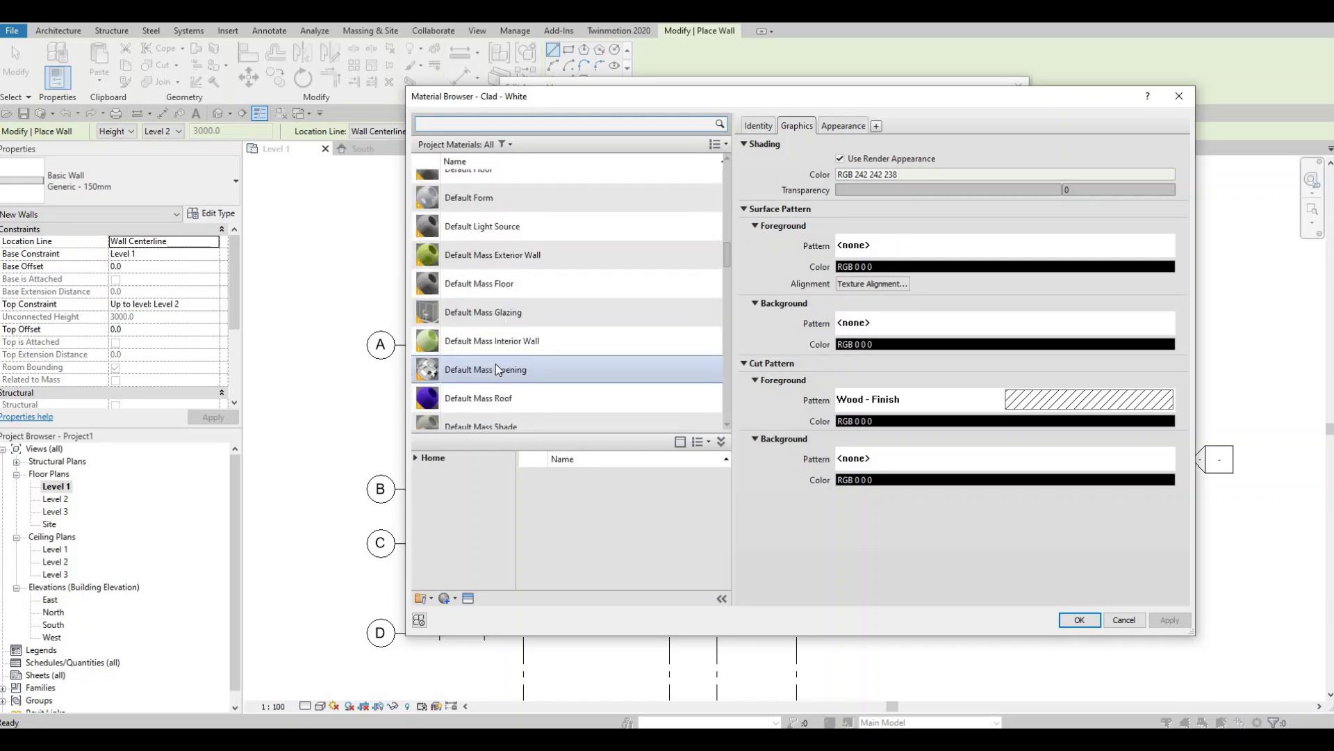
scroll(497, 369, "down", 3)
scroll(490, 368, "down", 1)
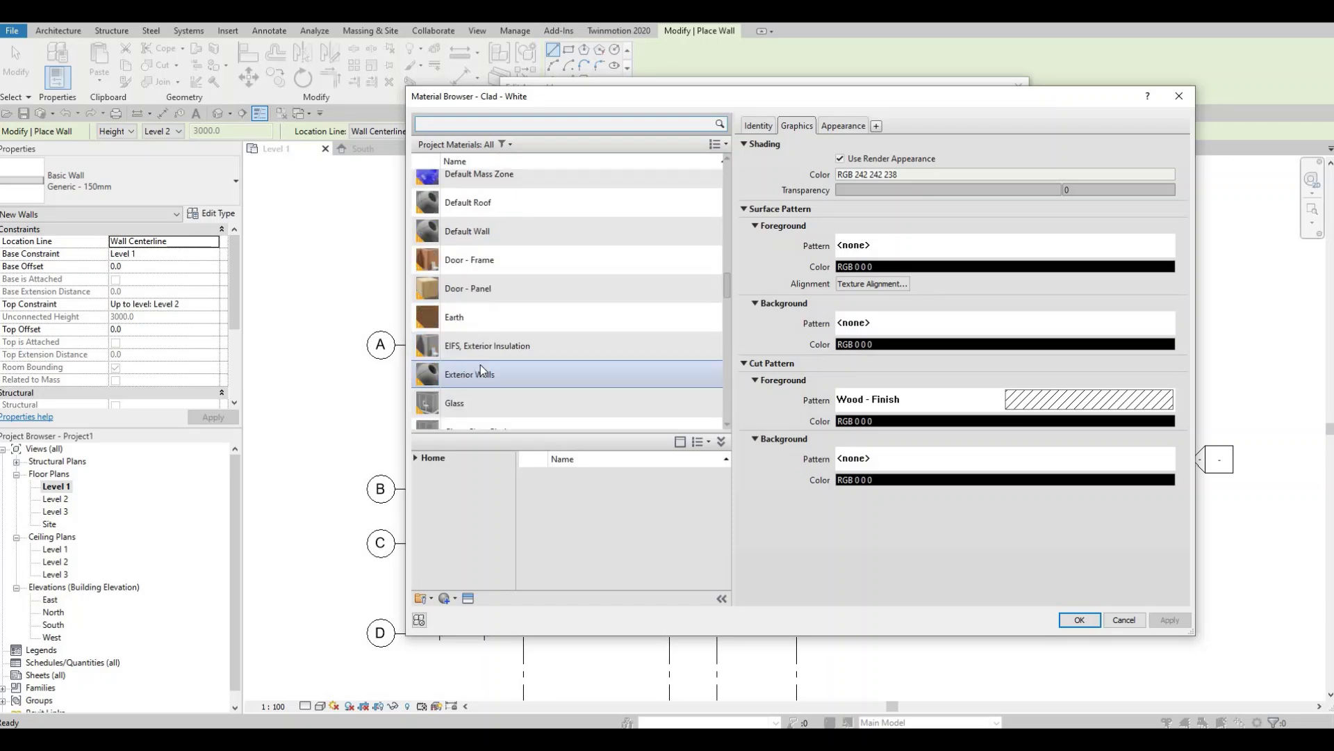
scroll(481, 364, "down", 2)
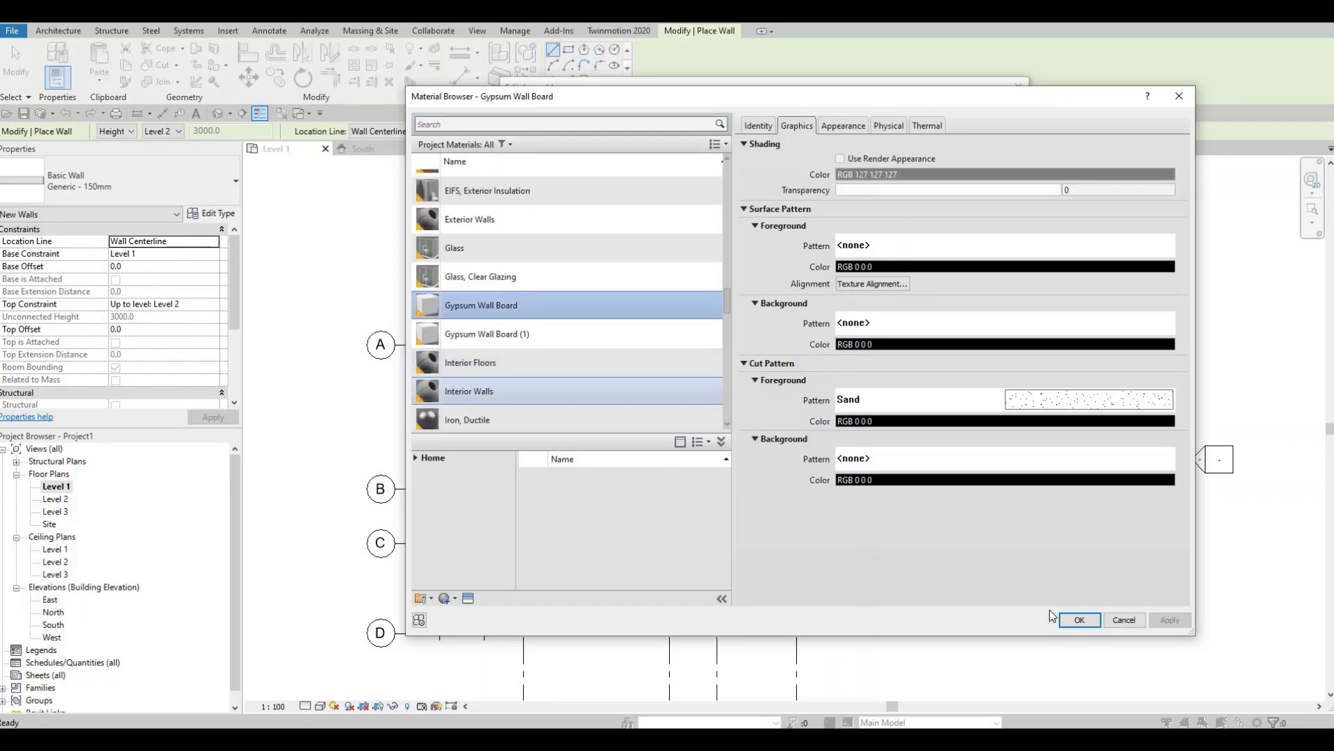
key("Return")
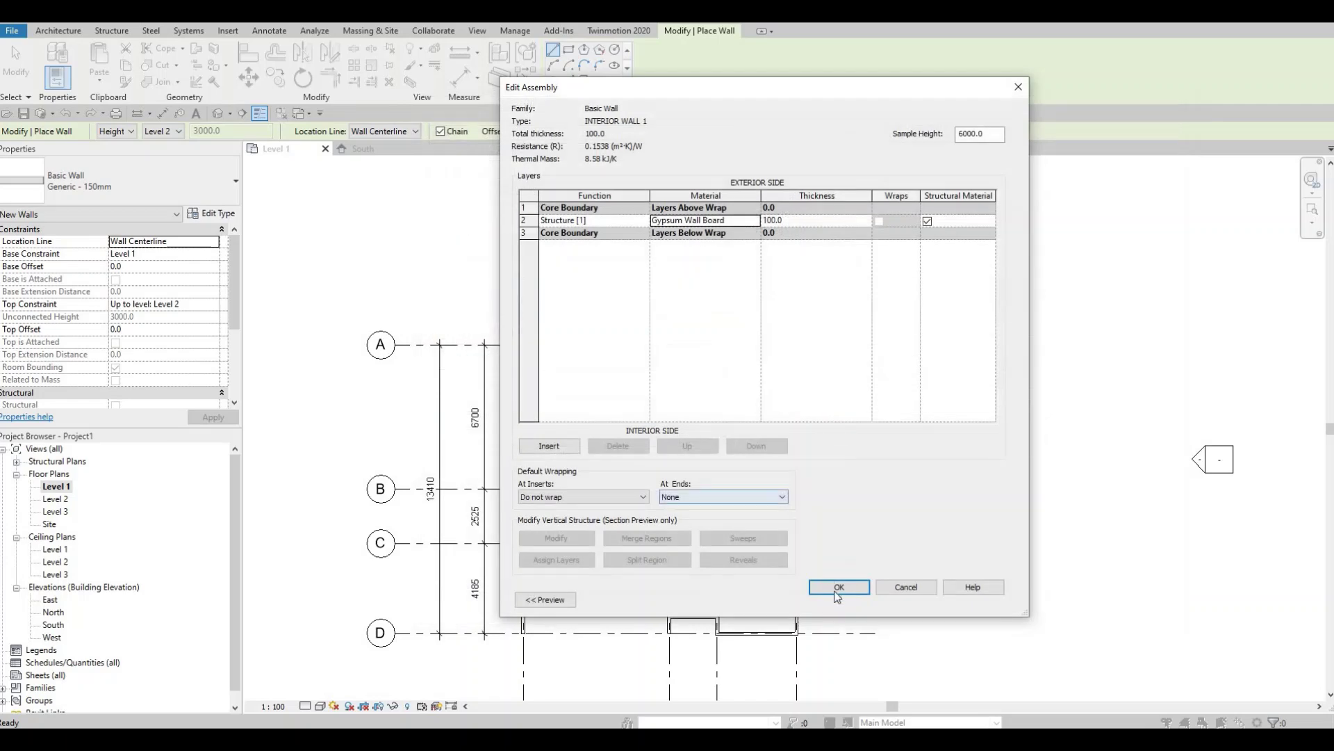
left_click(839, 588)
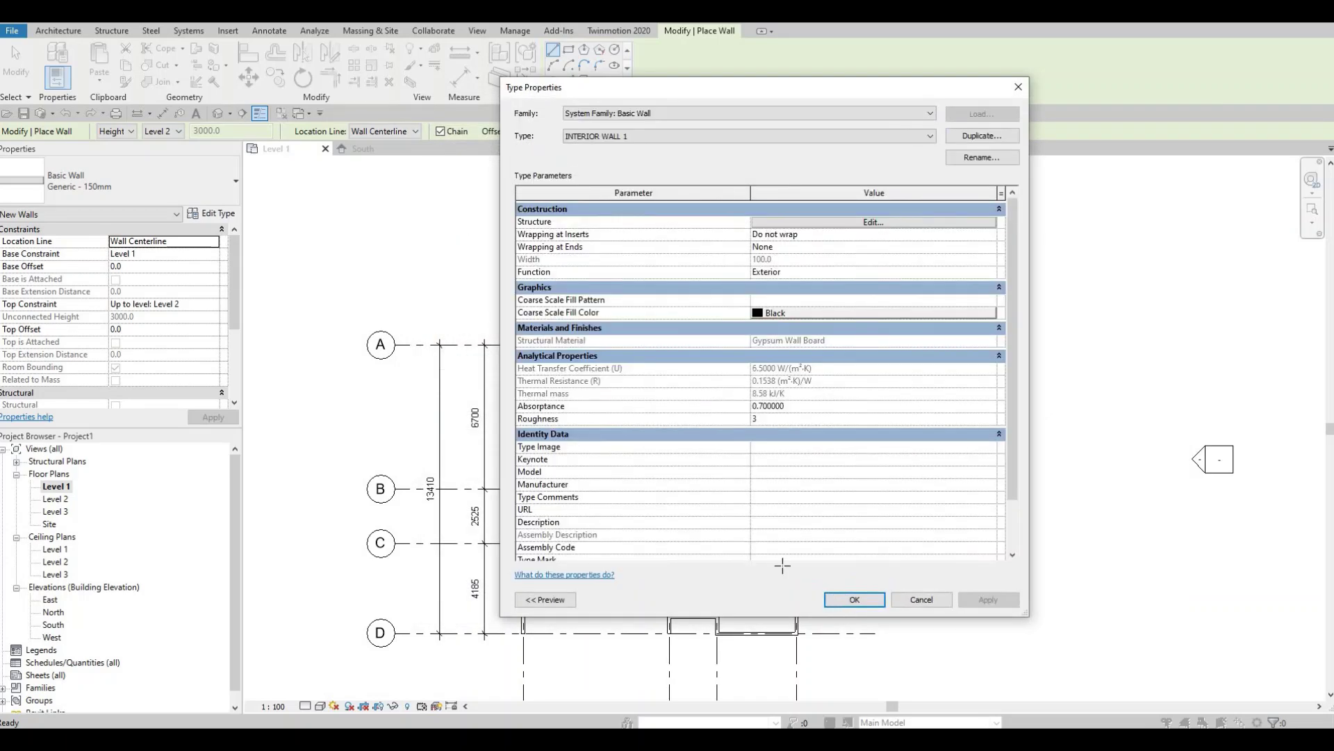
key("Return")
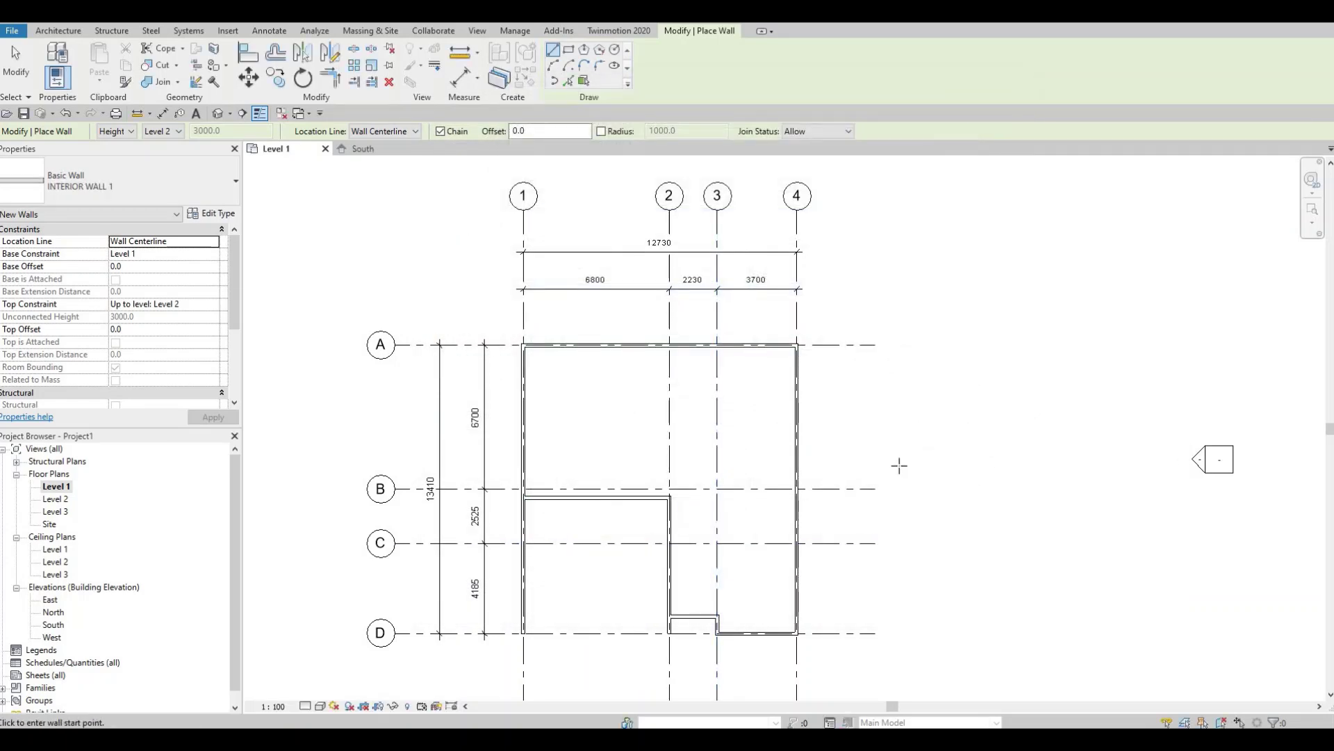
Step: Draw a short INTERIOR WALL 1 segment along grid 2, from its intersection with grid B toward grid A
scroll(535, 471, "up", 4)
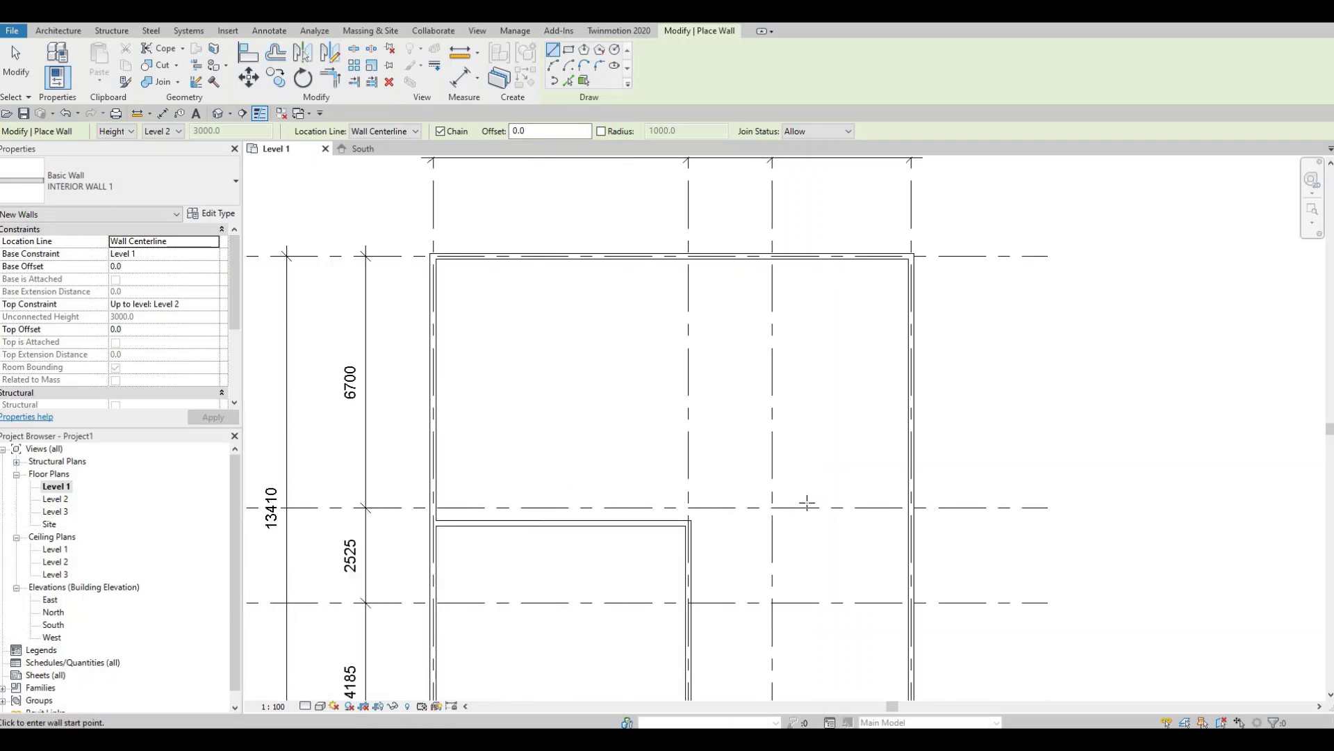
scroll(773, 508, "up", 2)
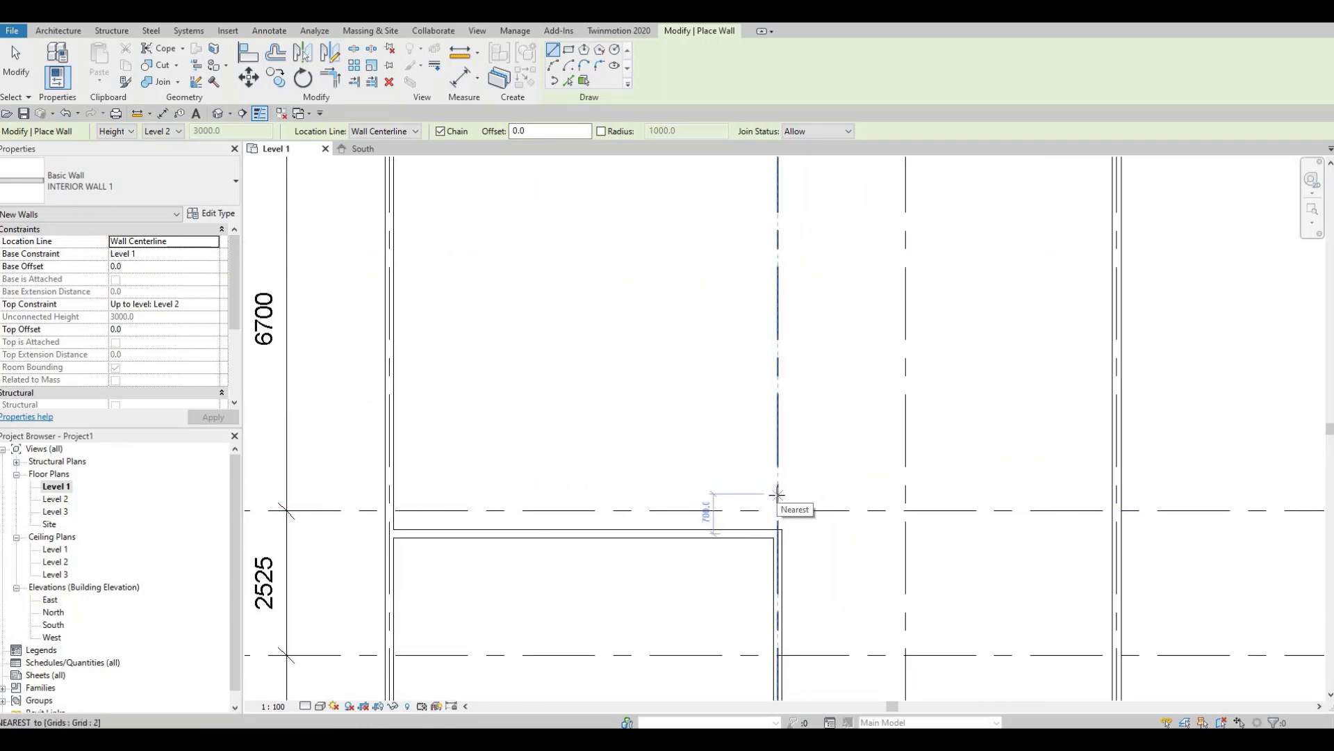
scroll(775, 498, "up", 2)
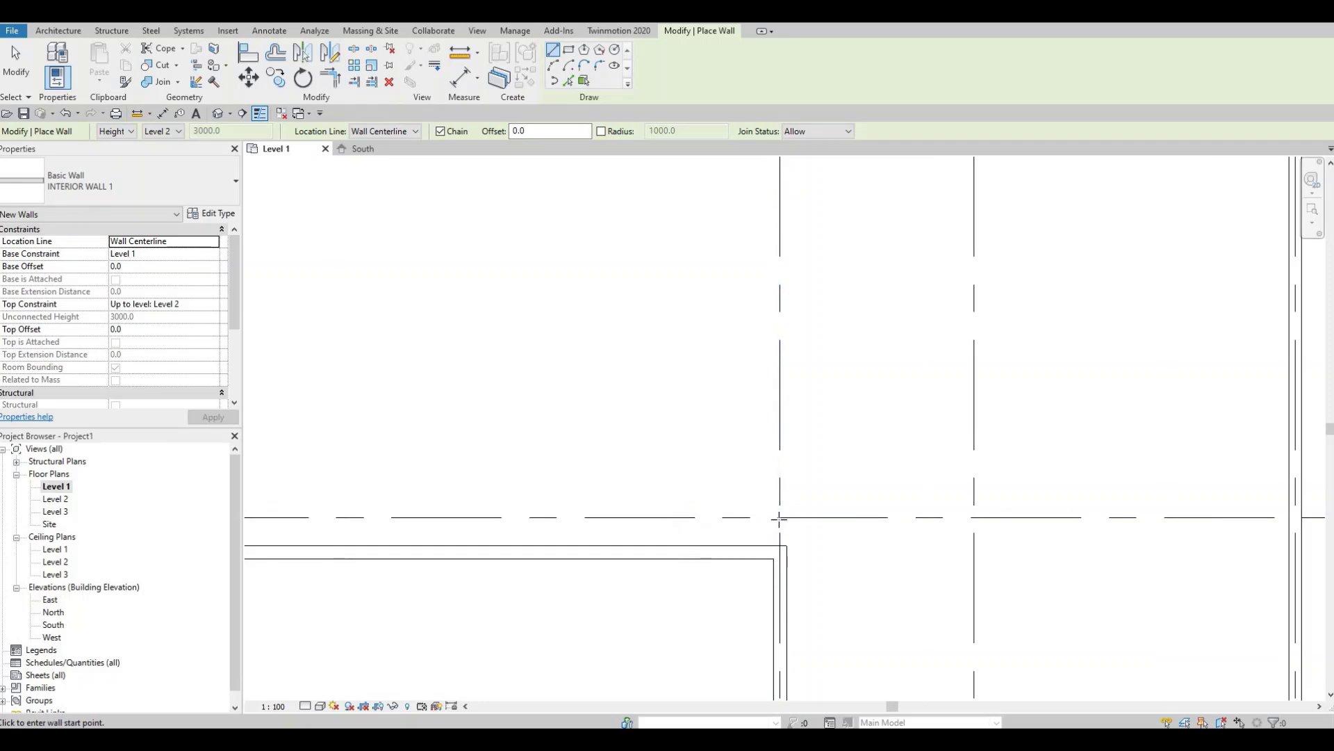
left_click(780, 476)
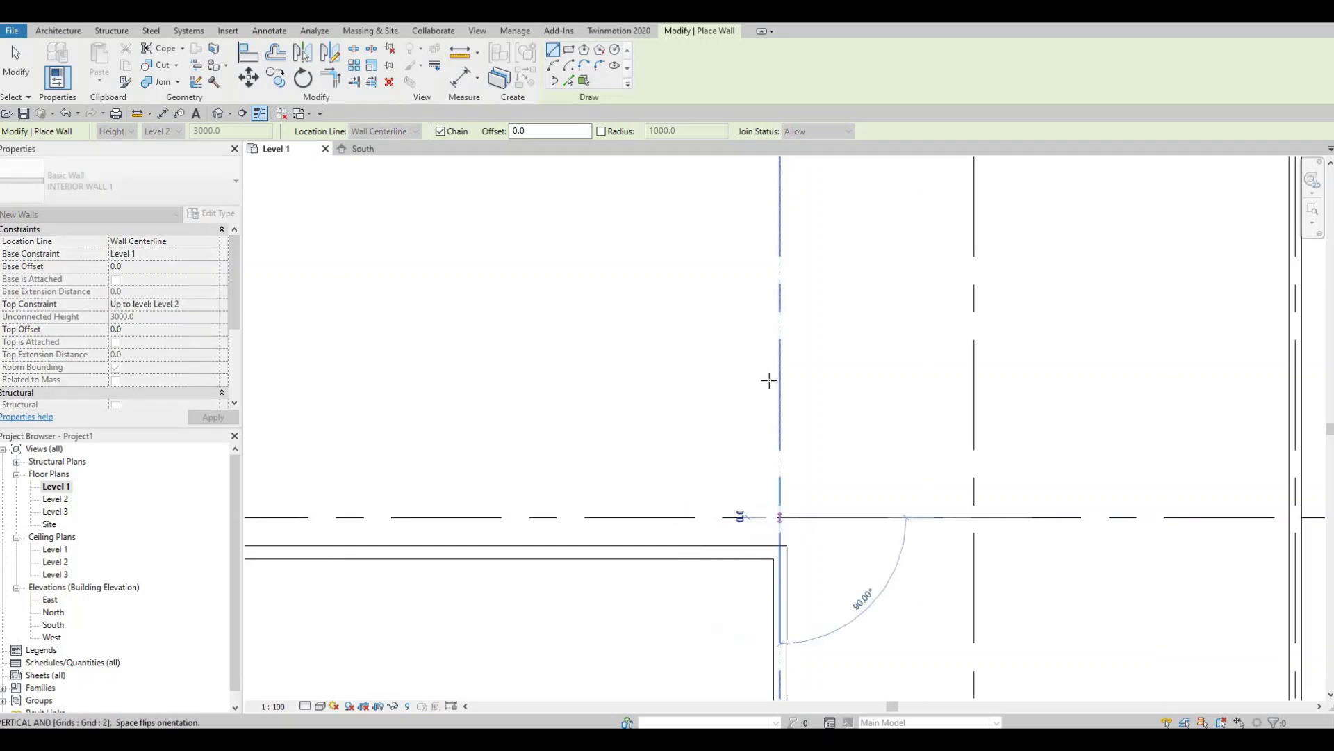
left_click(780, 306)
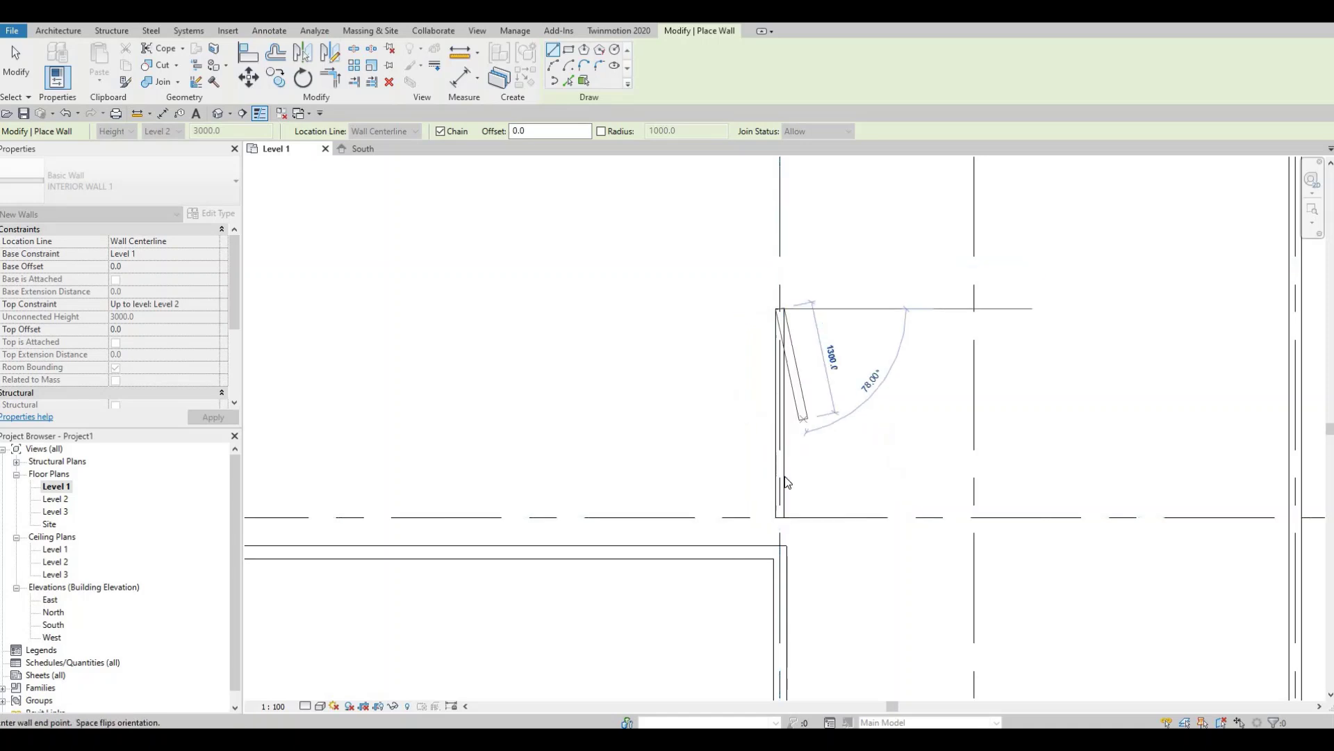
key("Escape")
key("Escape")
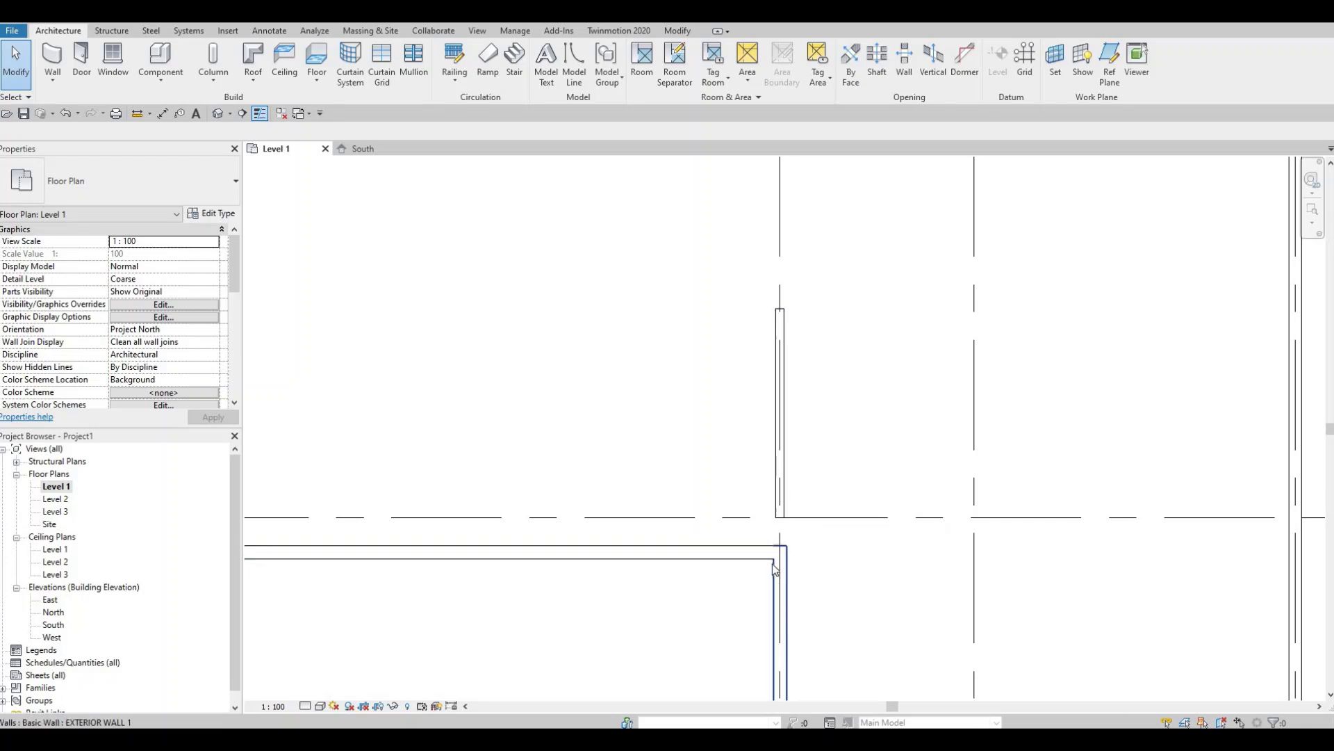
Step: Align the interior wall's face nearest grid 3 with the matching face of the exterior wall on grid 2
key("a")
key("l")
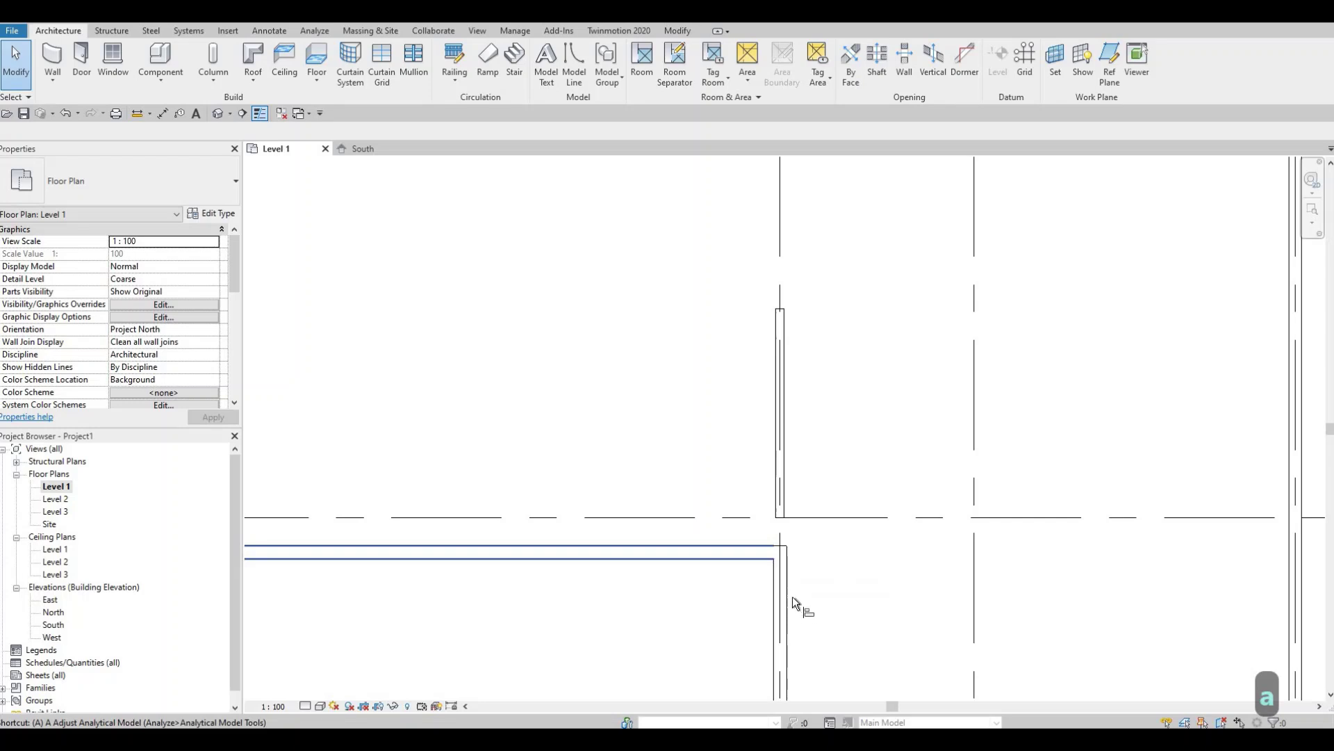
left_click(786, 591)
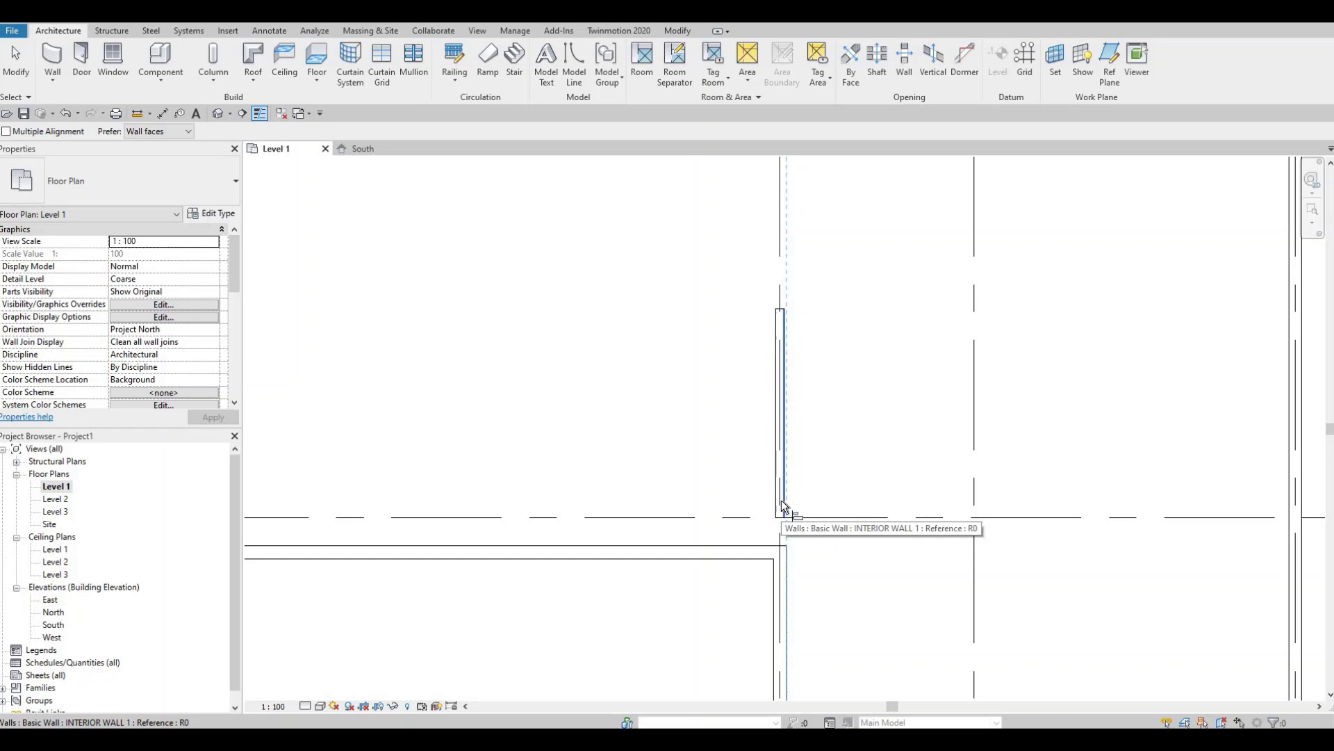
left_click(774, 526)
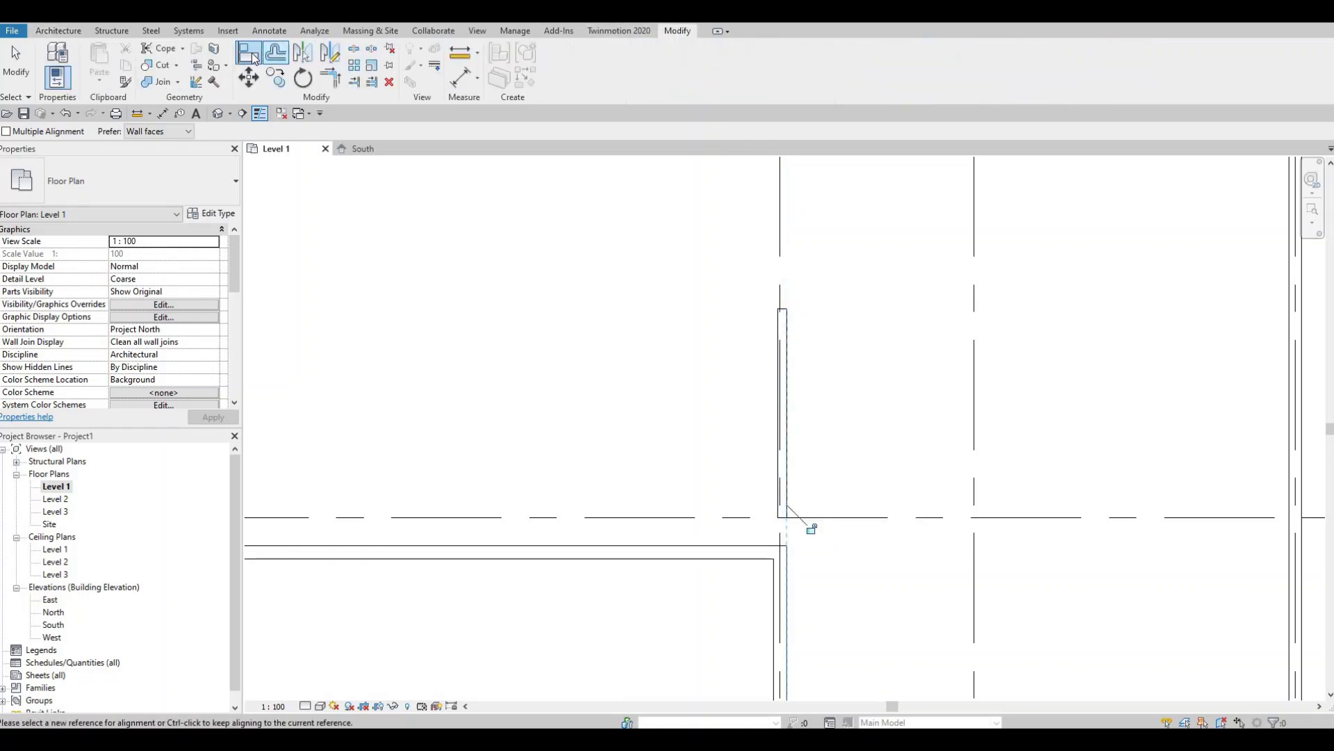
key("Escape")
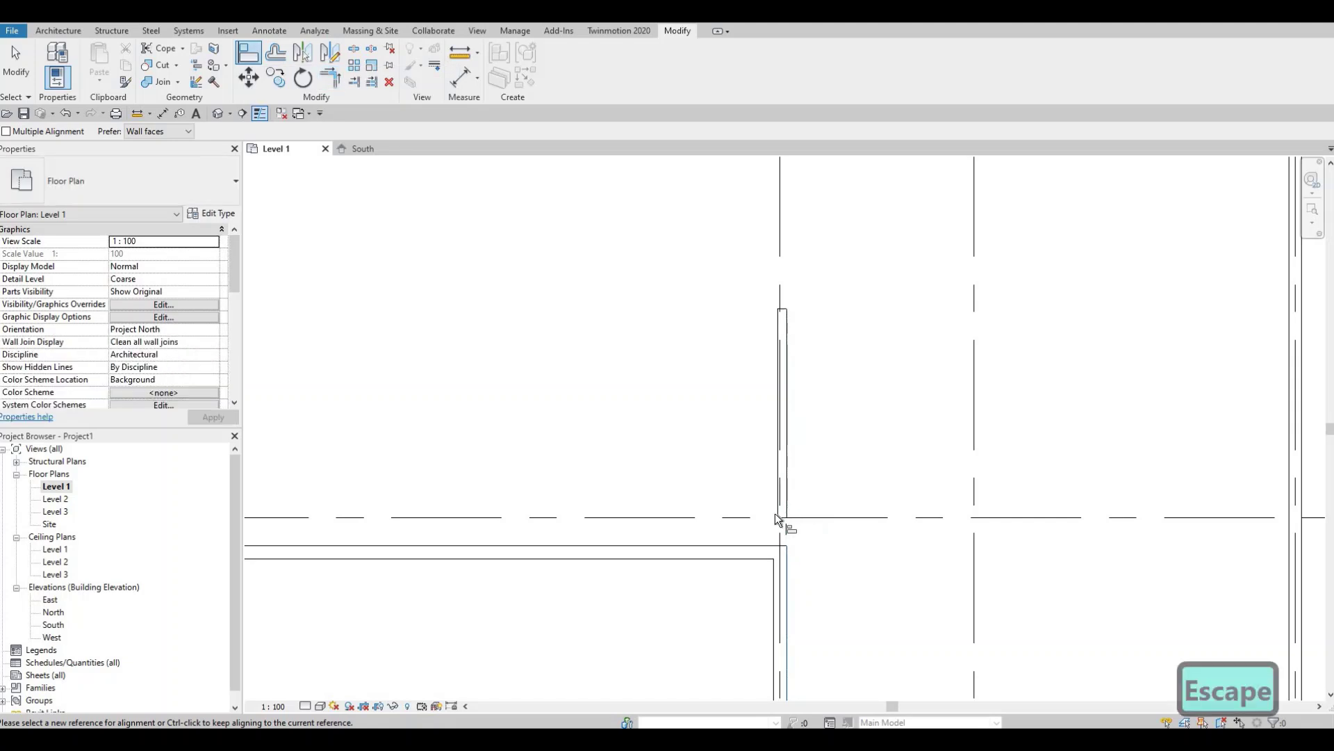
scroll(774, 513, "up", 1)
key("Escape")
Step: Repeat the alignment of the interior wall's face with the exterior wall face on grid 2
scroll(799, 501, "up", 2)
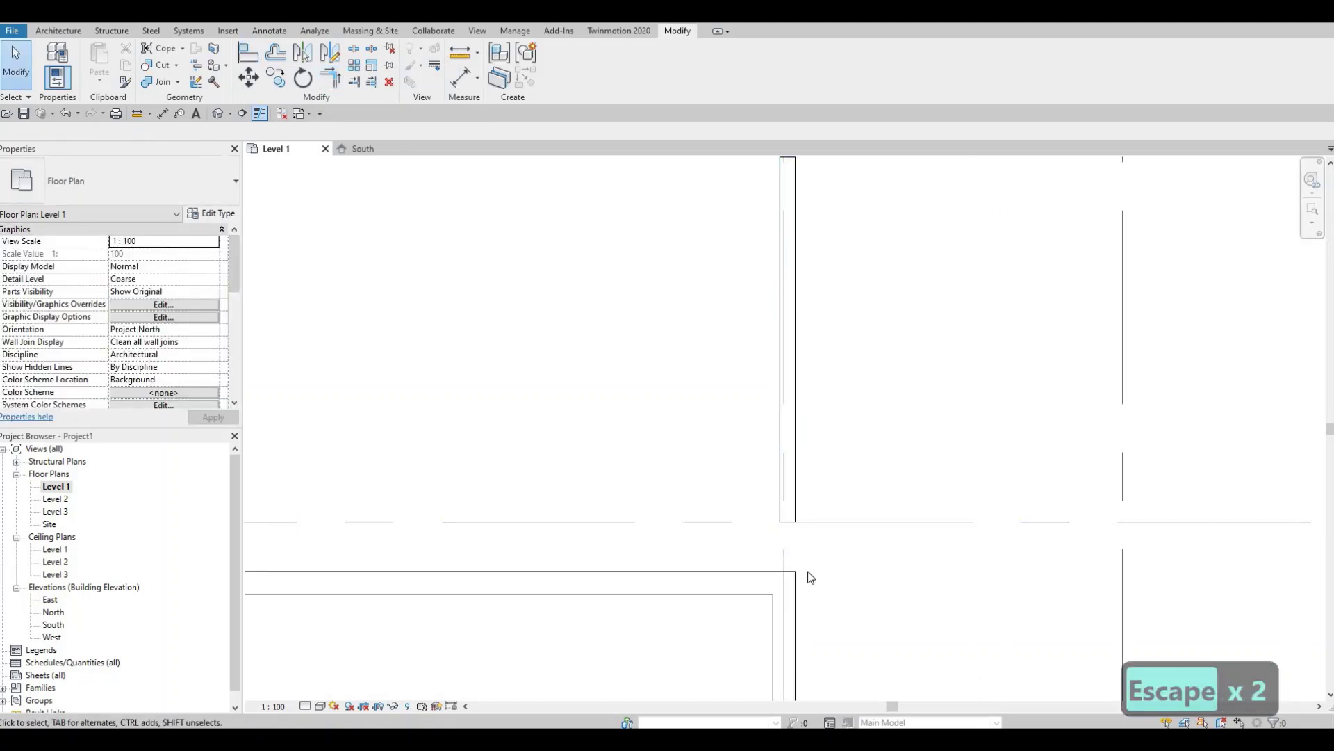
key("q")
key("a")
key("Escape")
key("a")
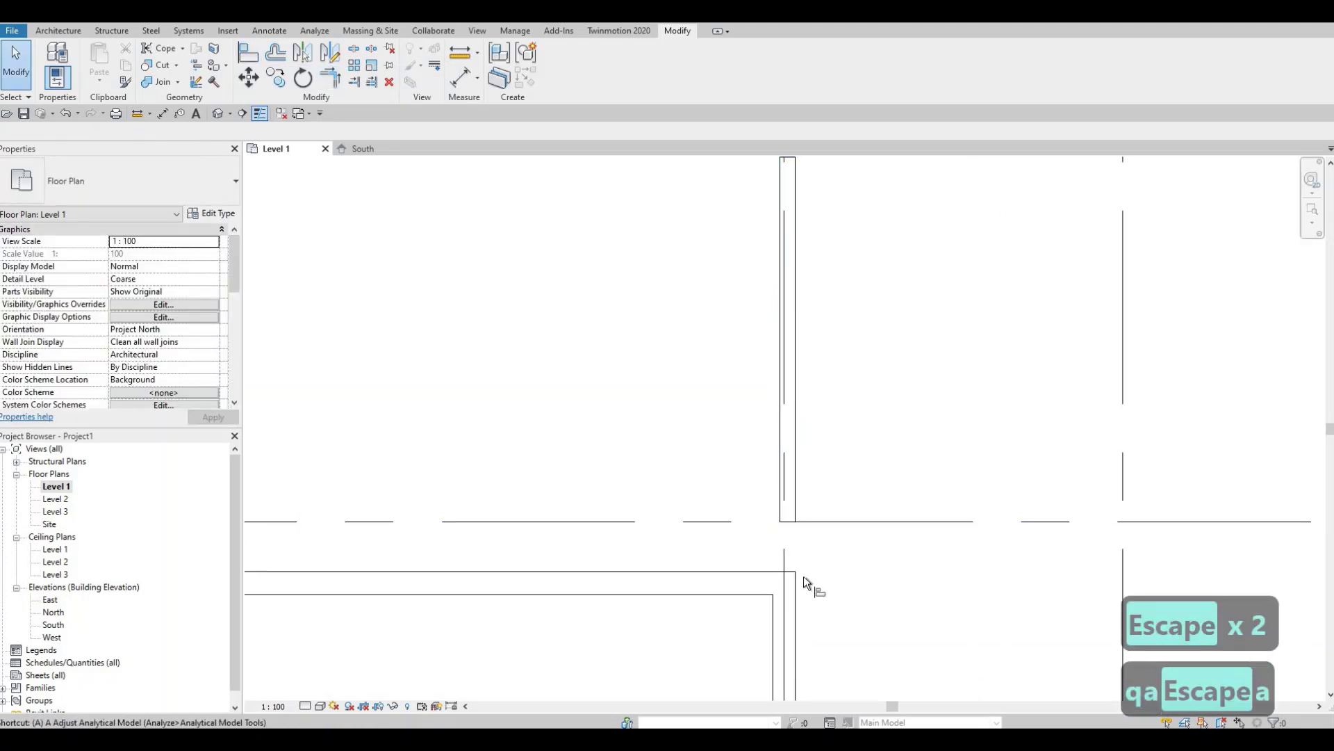
key("l")
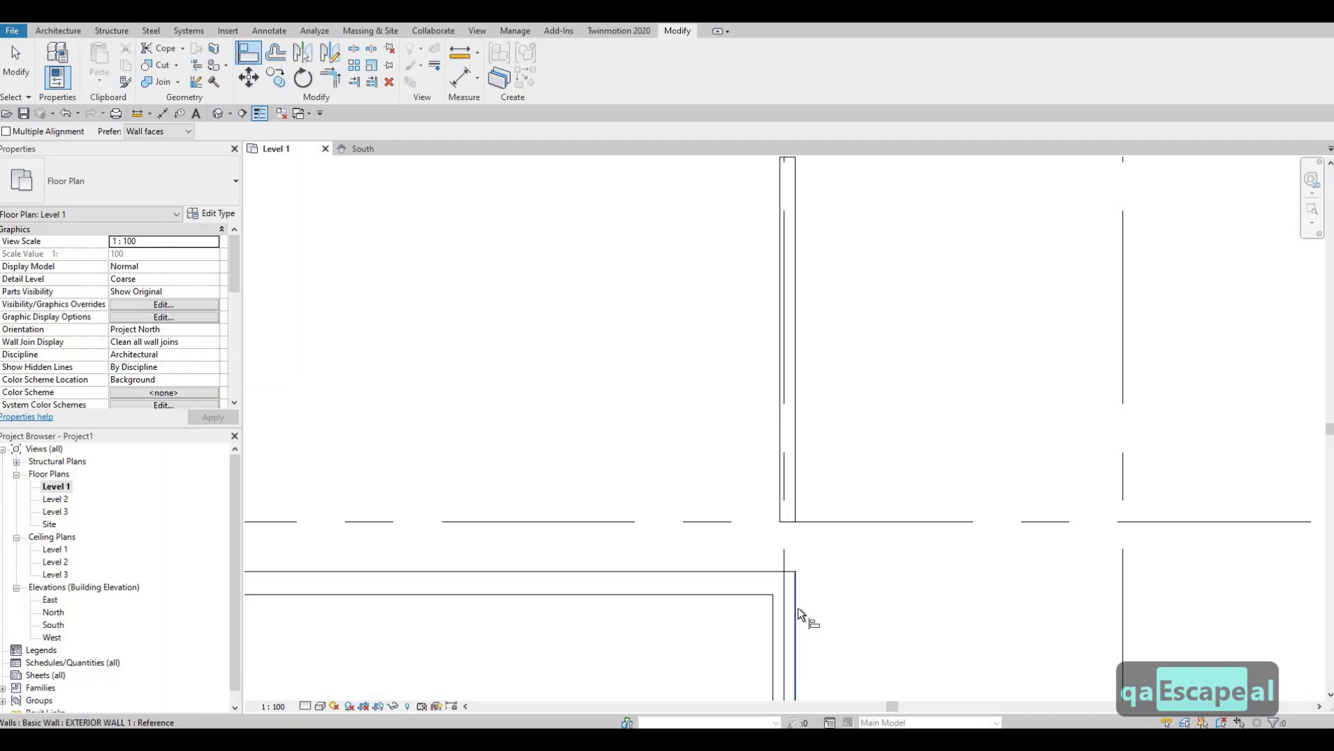
left_click(798, 609)
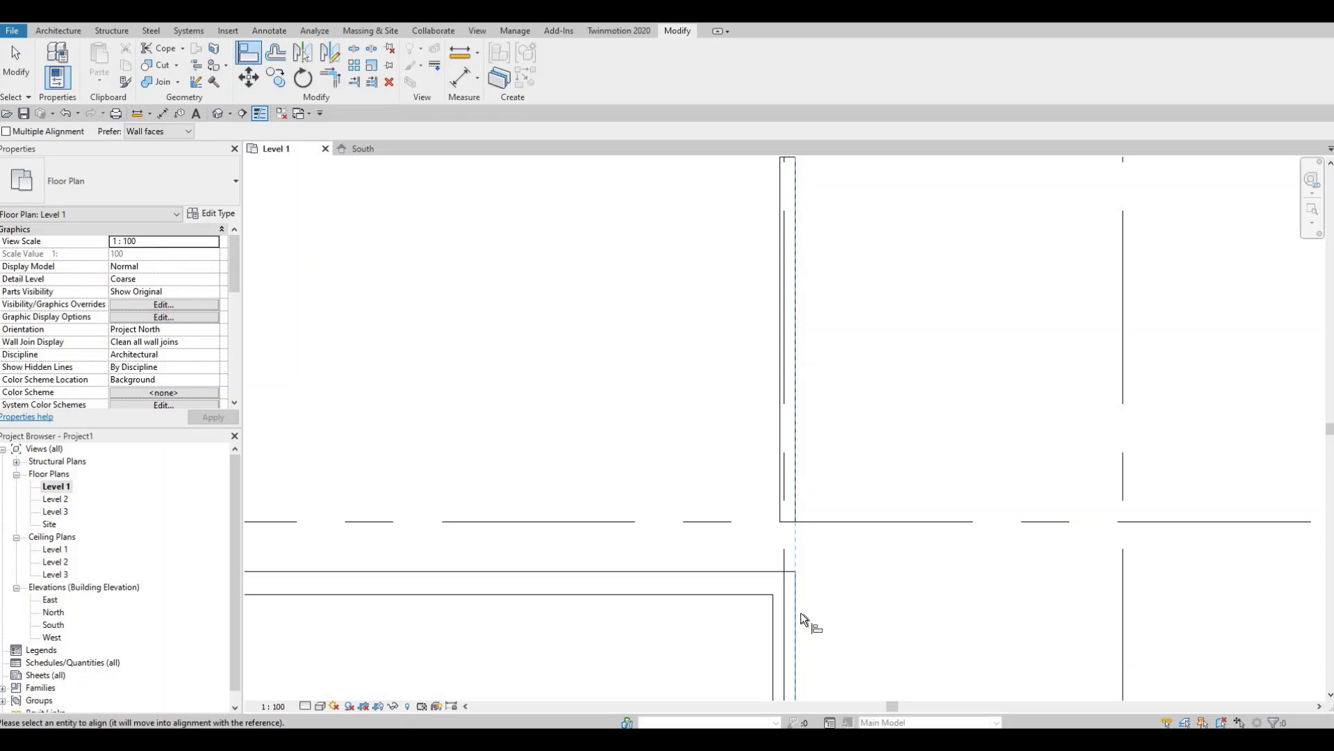
left_click(792, 480)
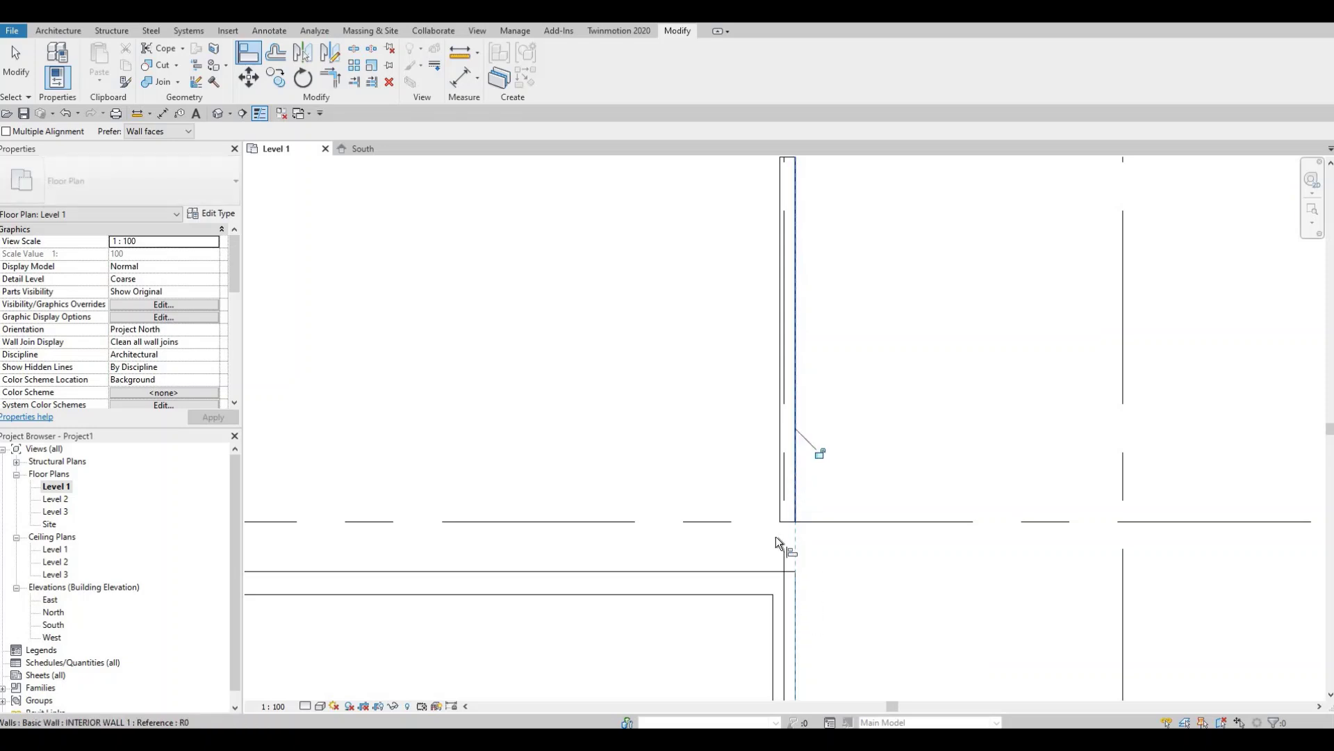
key("Escape")
key("Escape")
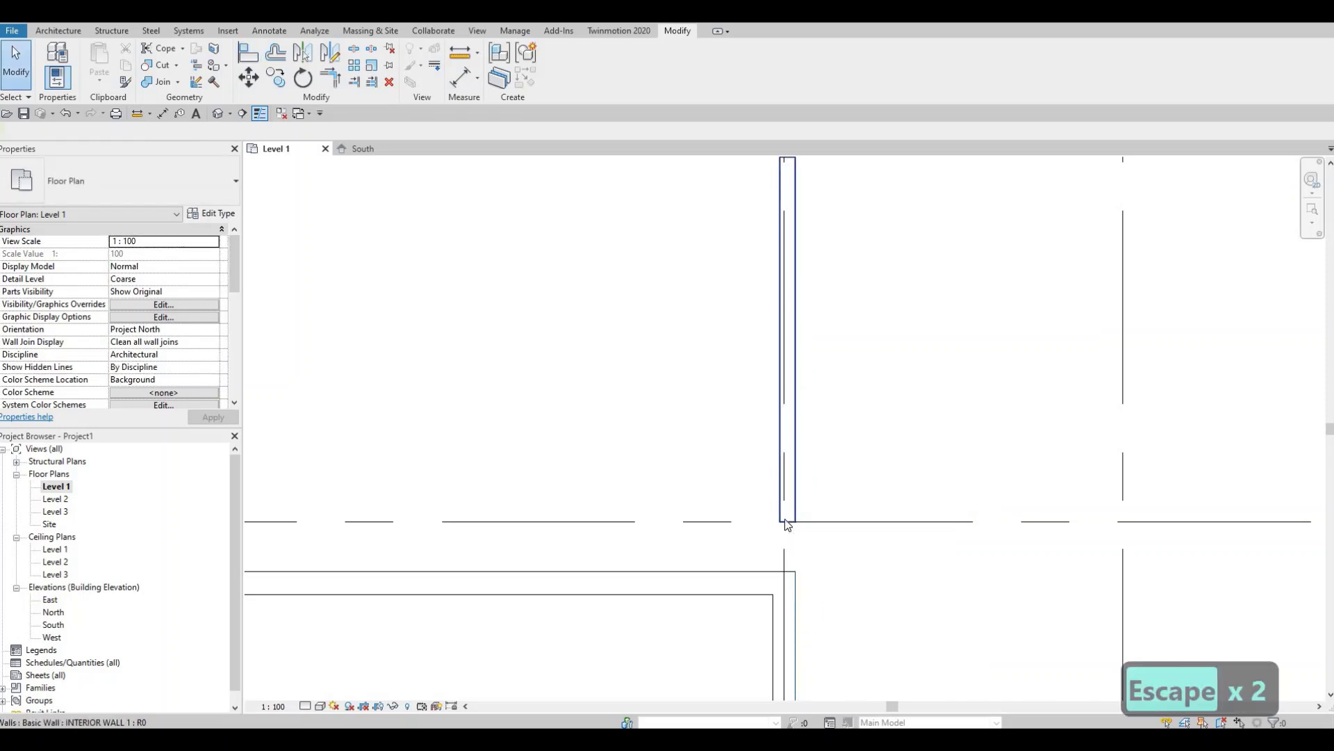
Step: Extend the interior wall on grid 2 past grid B until it meets the horizontal exterior wall
left_click(788, 520)
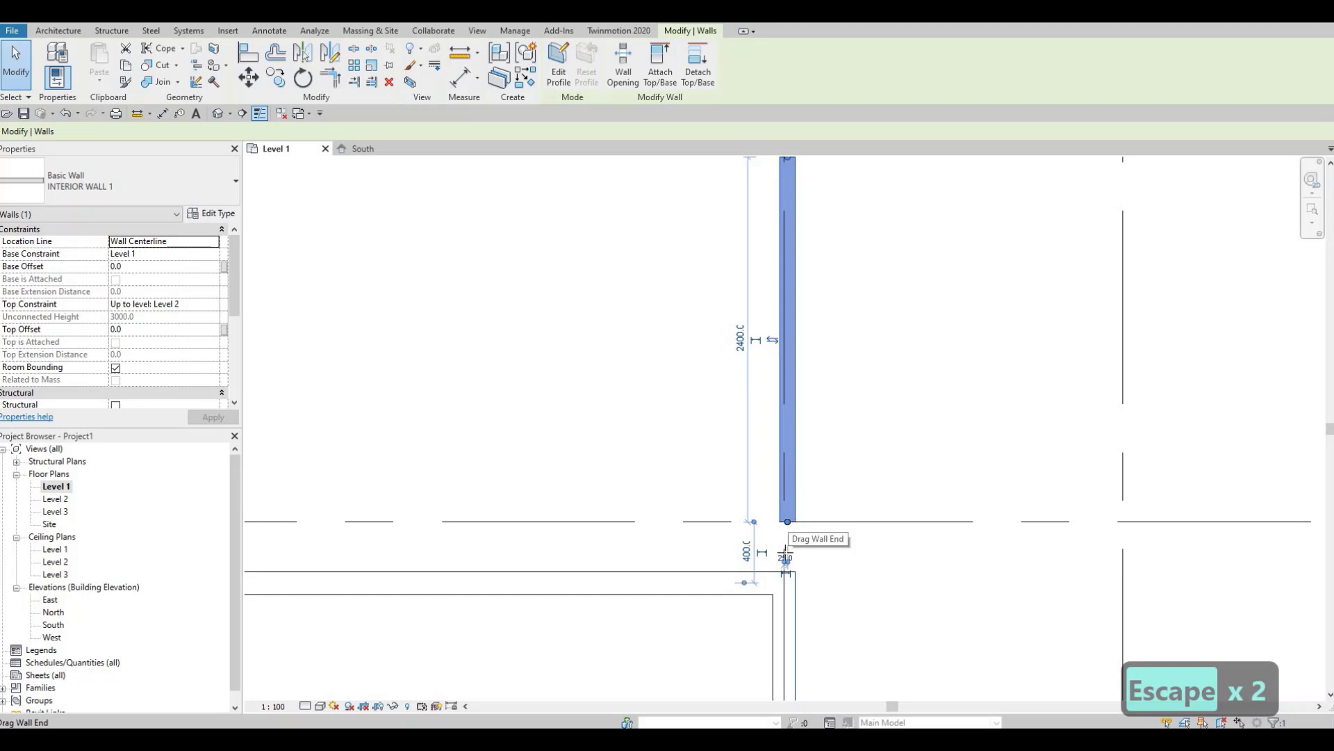
left_click_drag(789, 523, 788, 572)
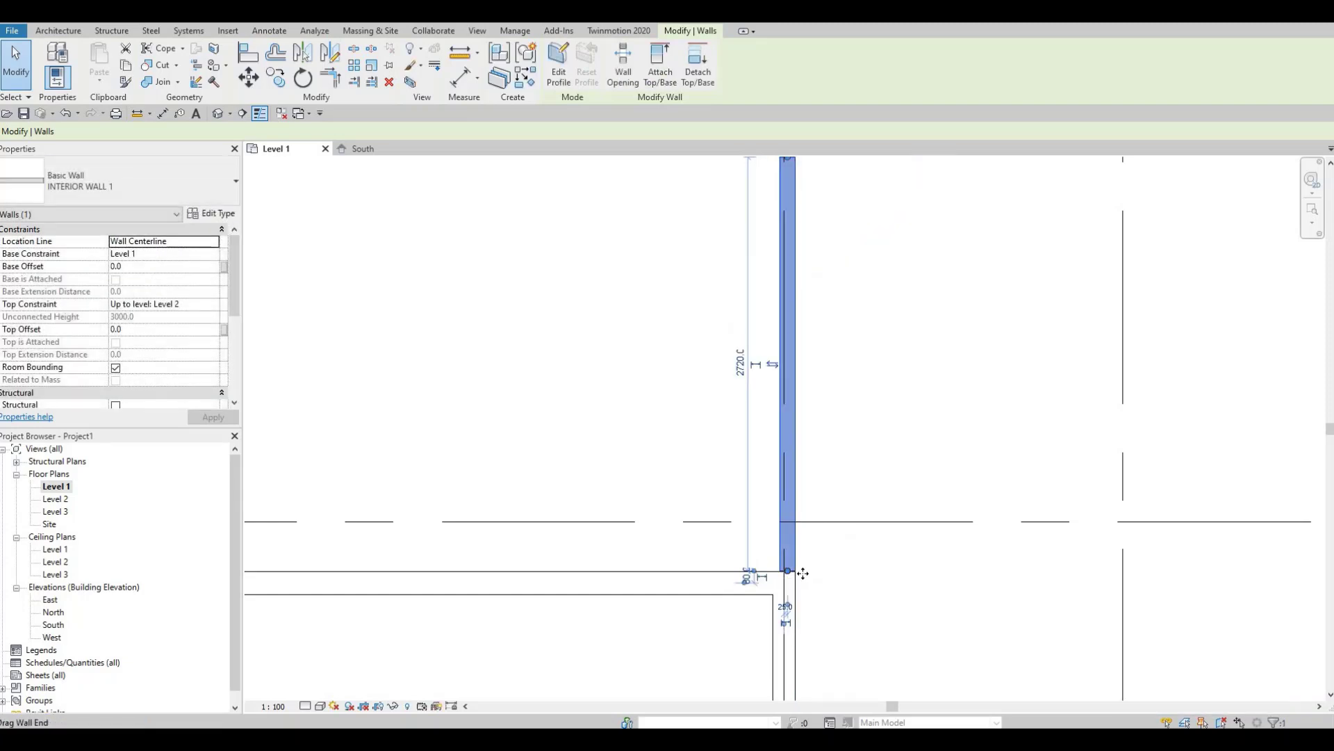
key("Escape")
Step: Draw a horizontal INTERIOR WALL 1 from the free end of the grid 2 interior wall to the exterior wall on grid 1
scroll(804, 570, "up", 3)
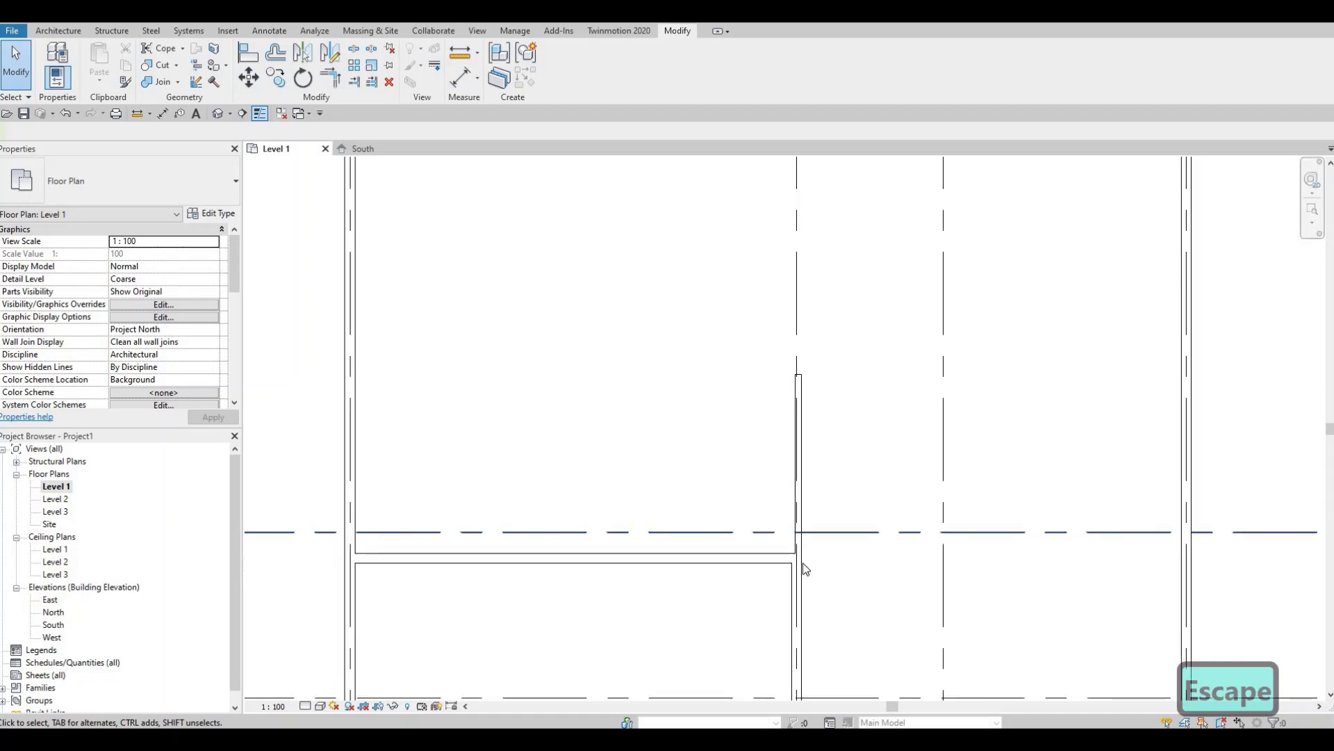
middle_click_drag(805, 569, 805, 603)
key("F1")
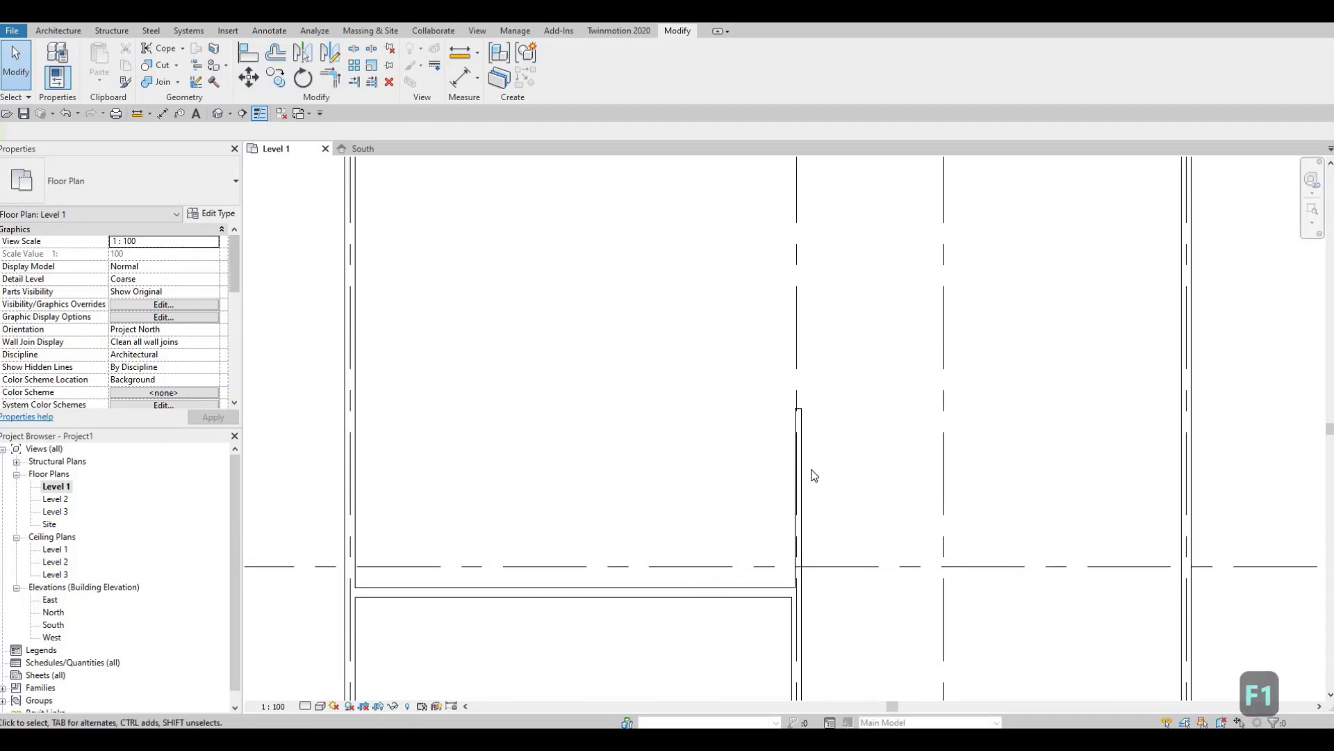
left_click(800, 457)
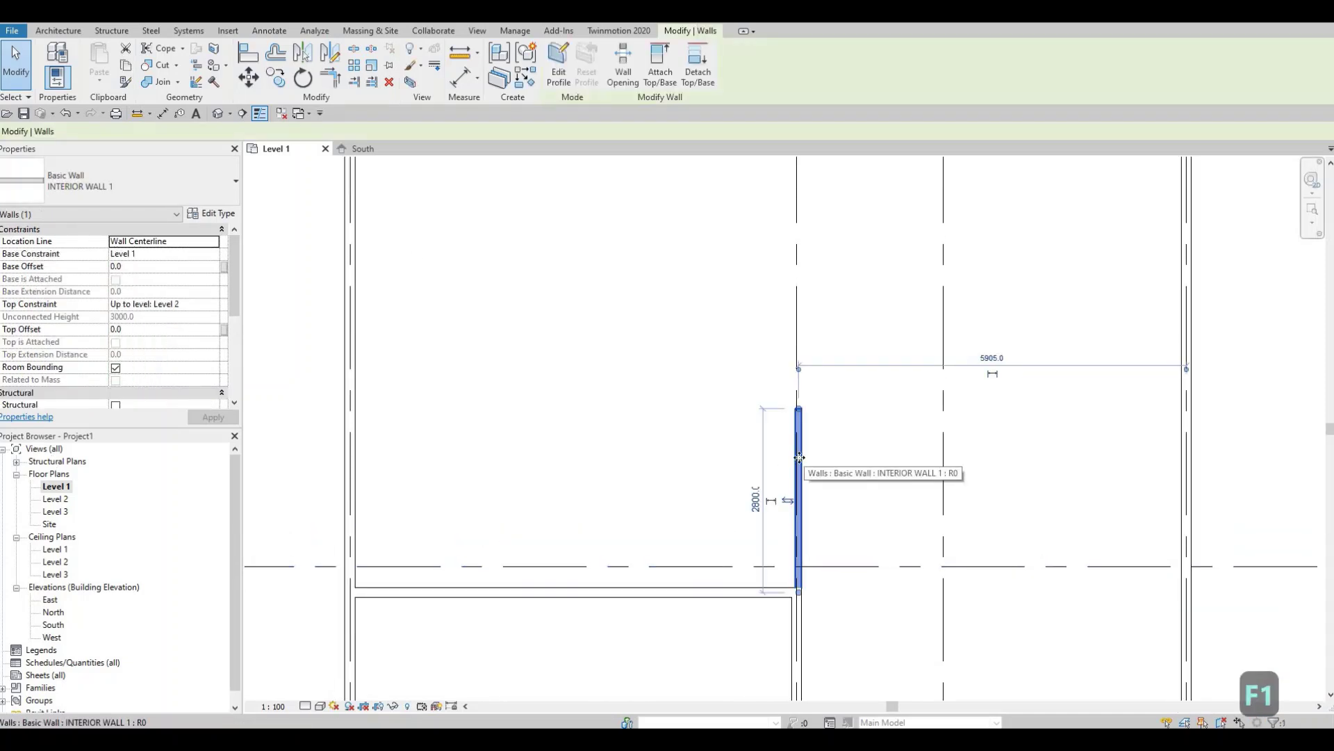
key("c")
key("s")
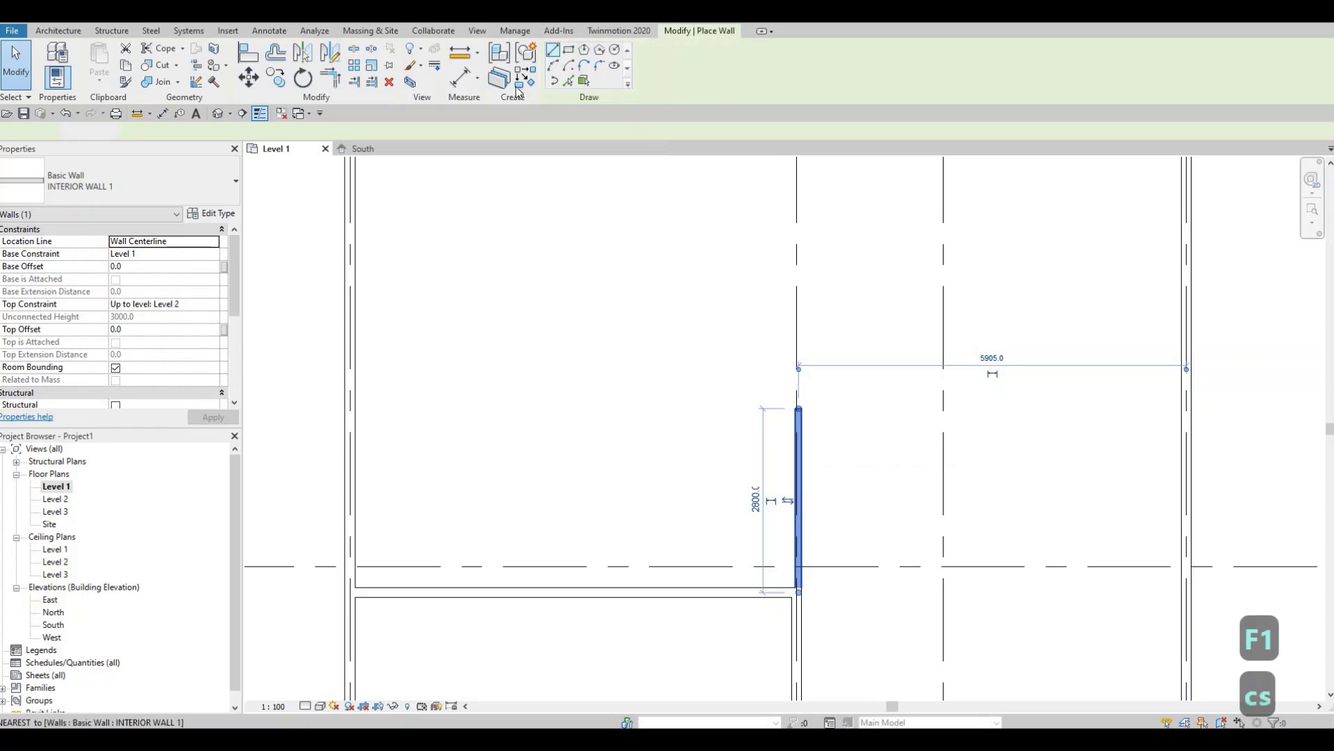
left_click(796, 410)
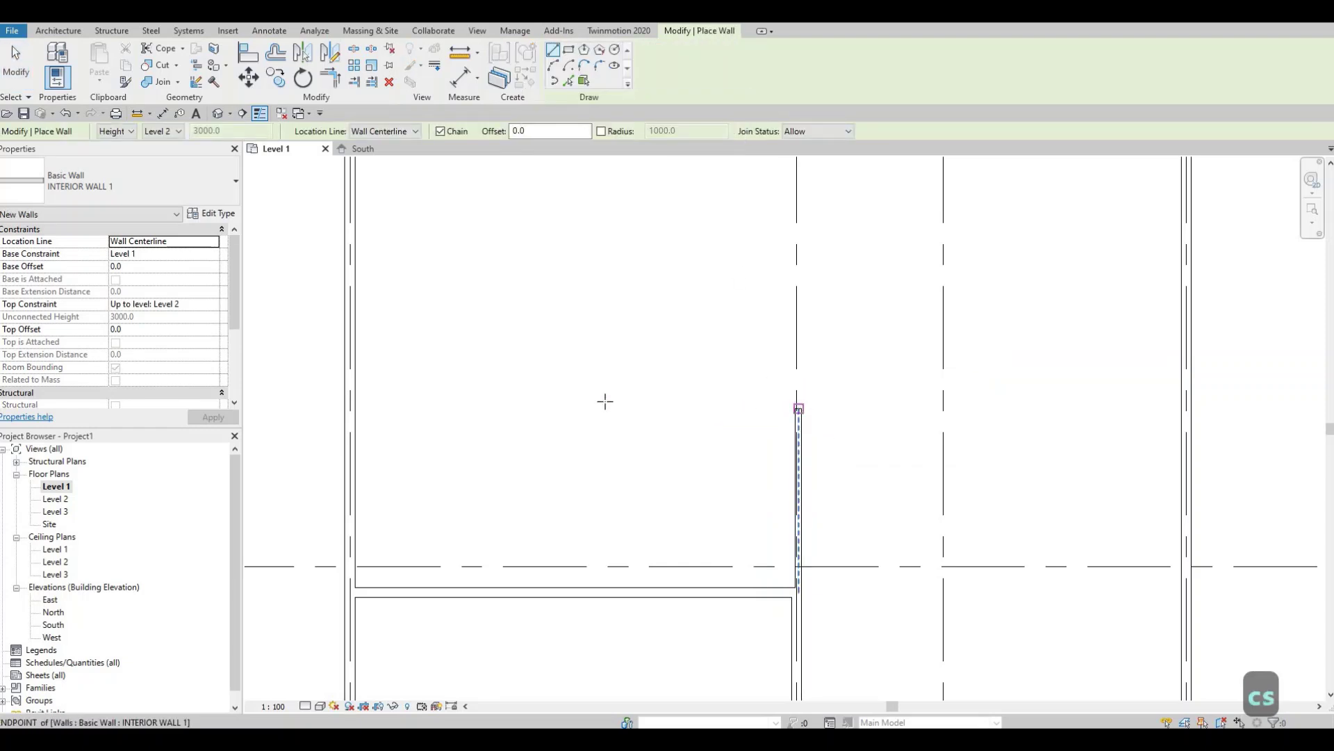
left_click(348, 410)
key("Escape")
key("Escape")
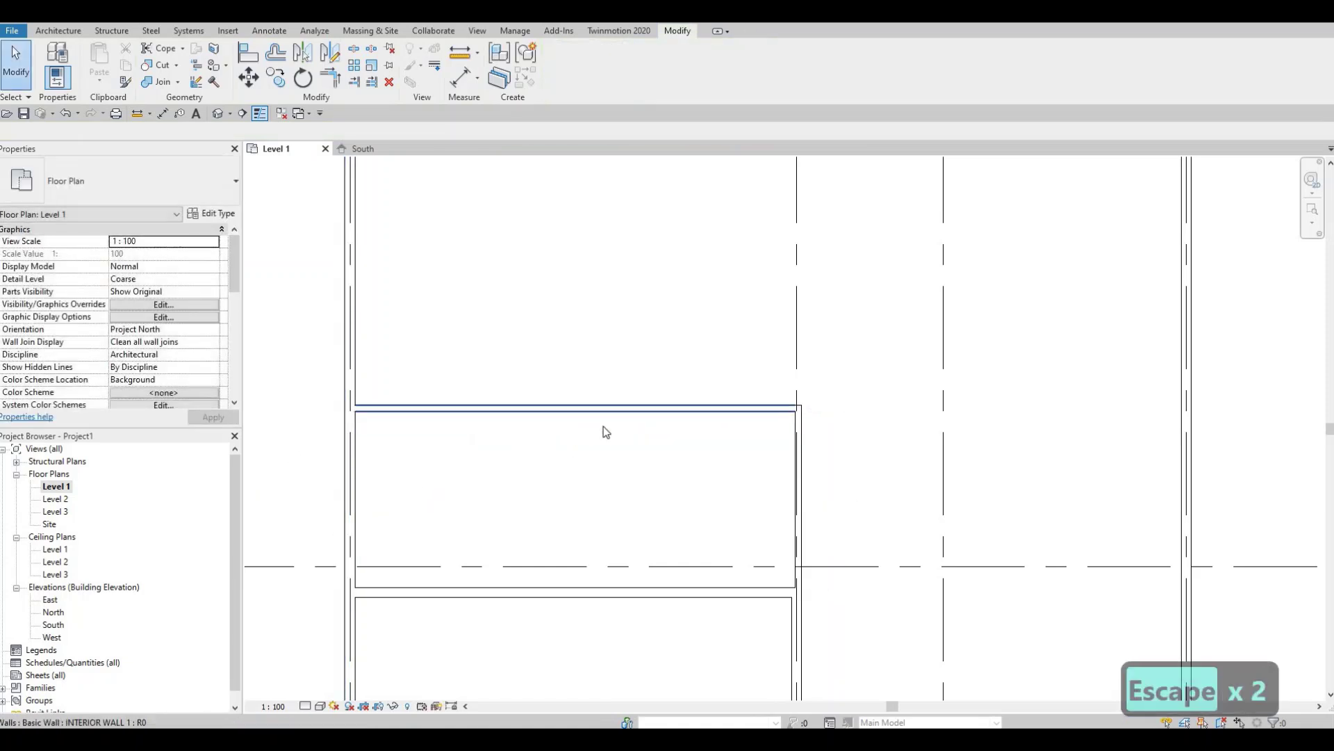
Step: Set the distance between the new horizontal interior wall and the parallel exterior wall below grid B to 2400 mm
left_click(588, 409)
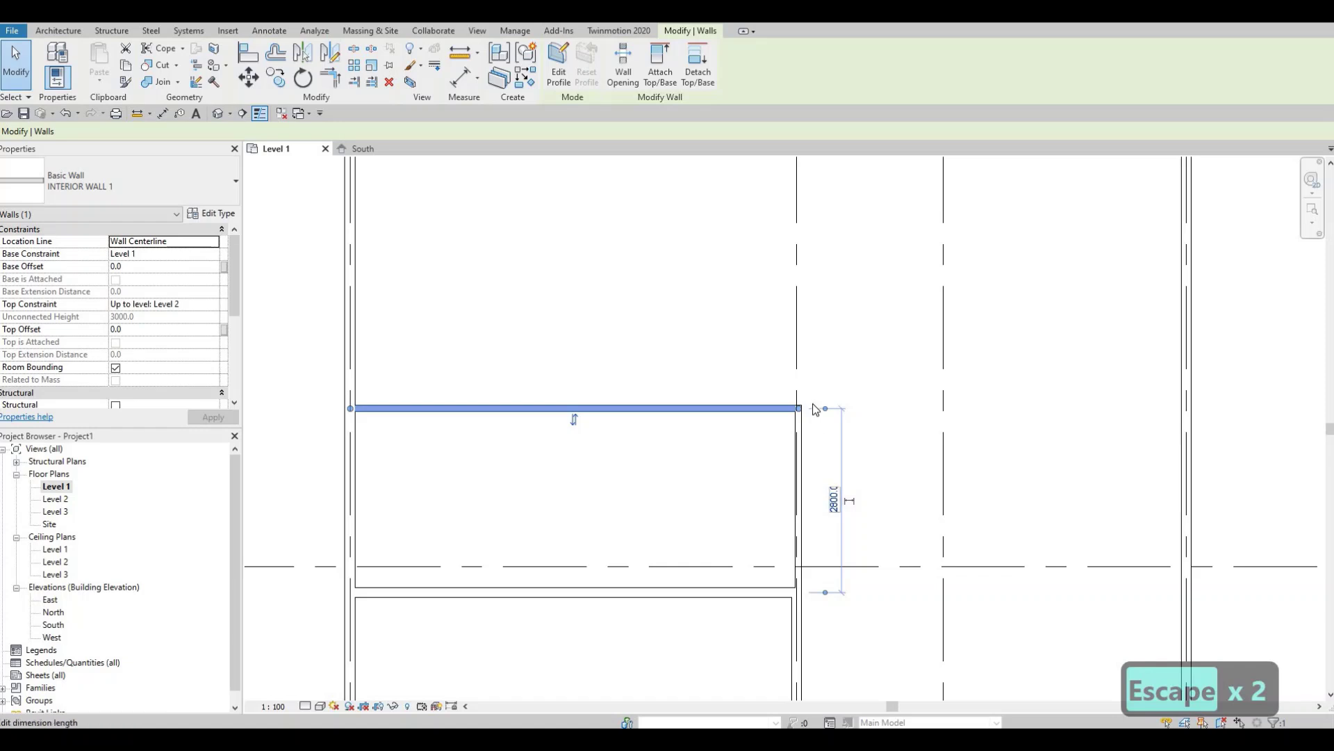
left_click(843, 503)
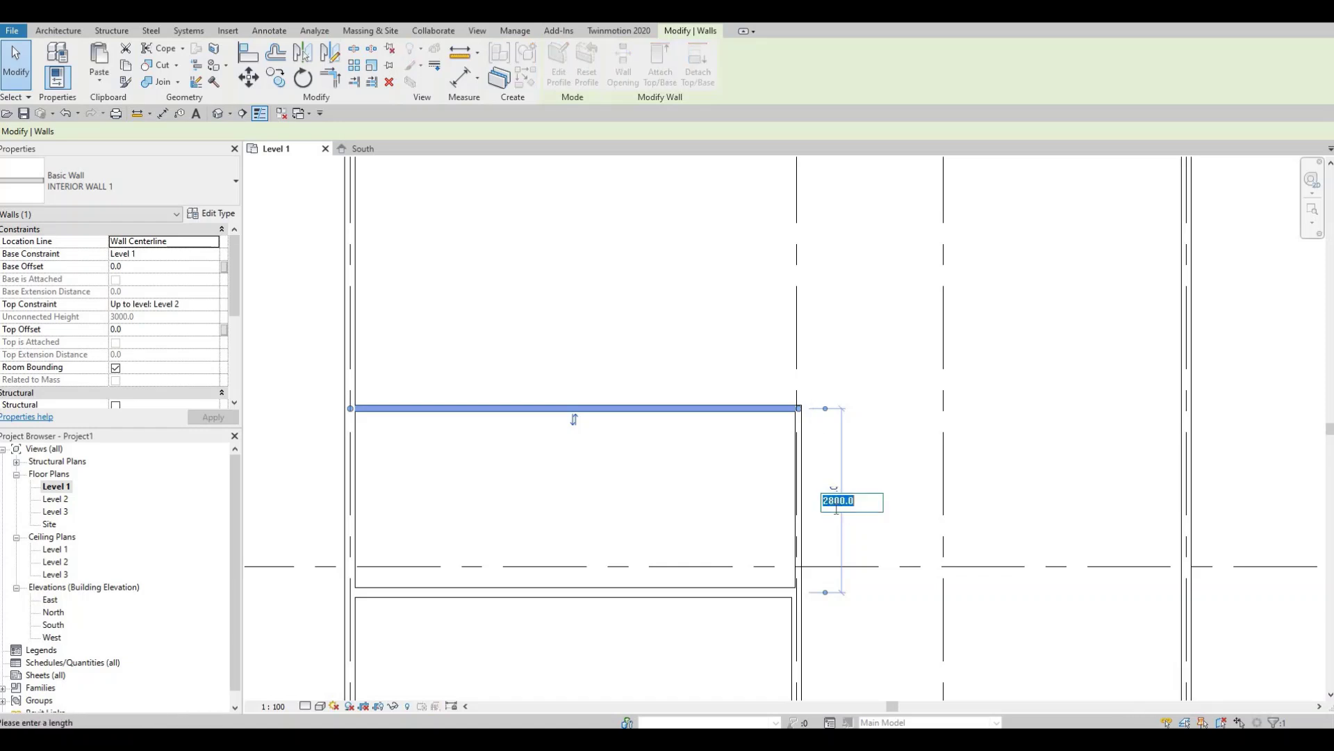
type("2400")
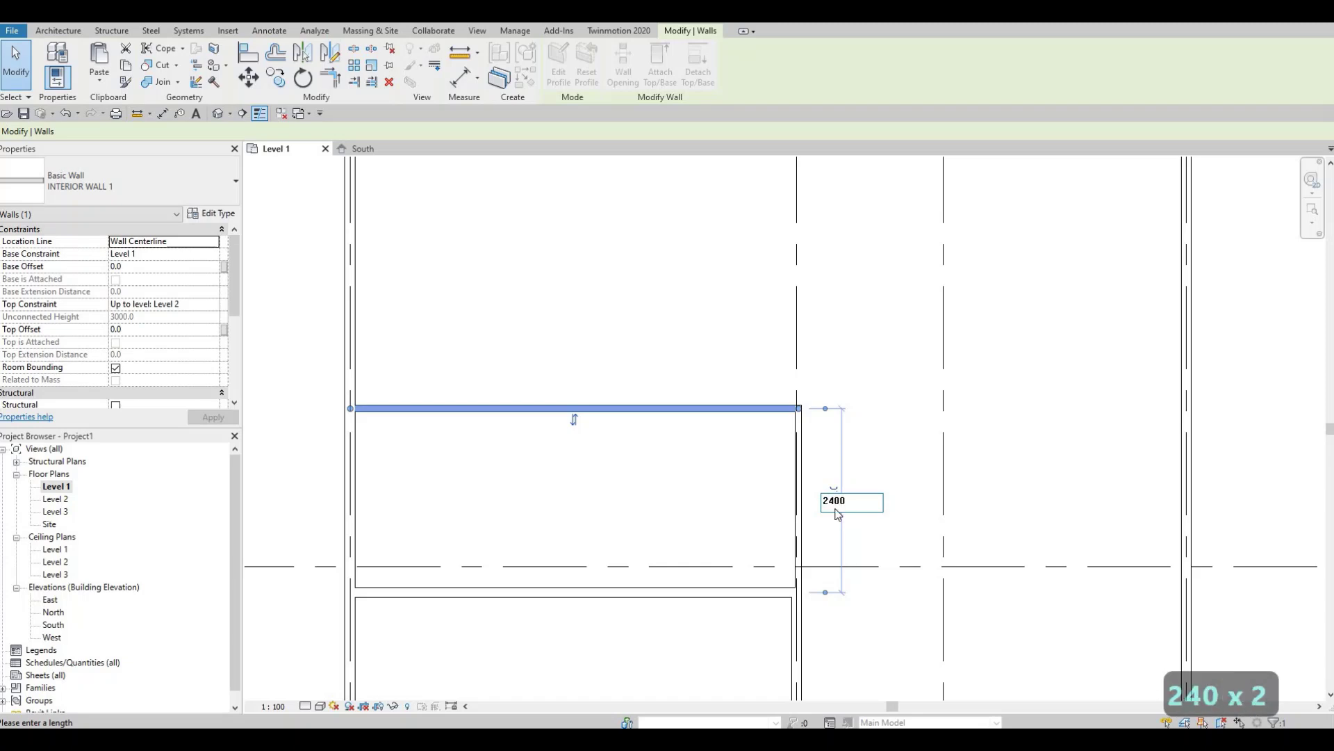
key("Return")
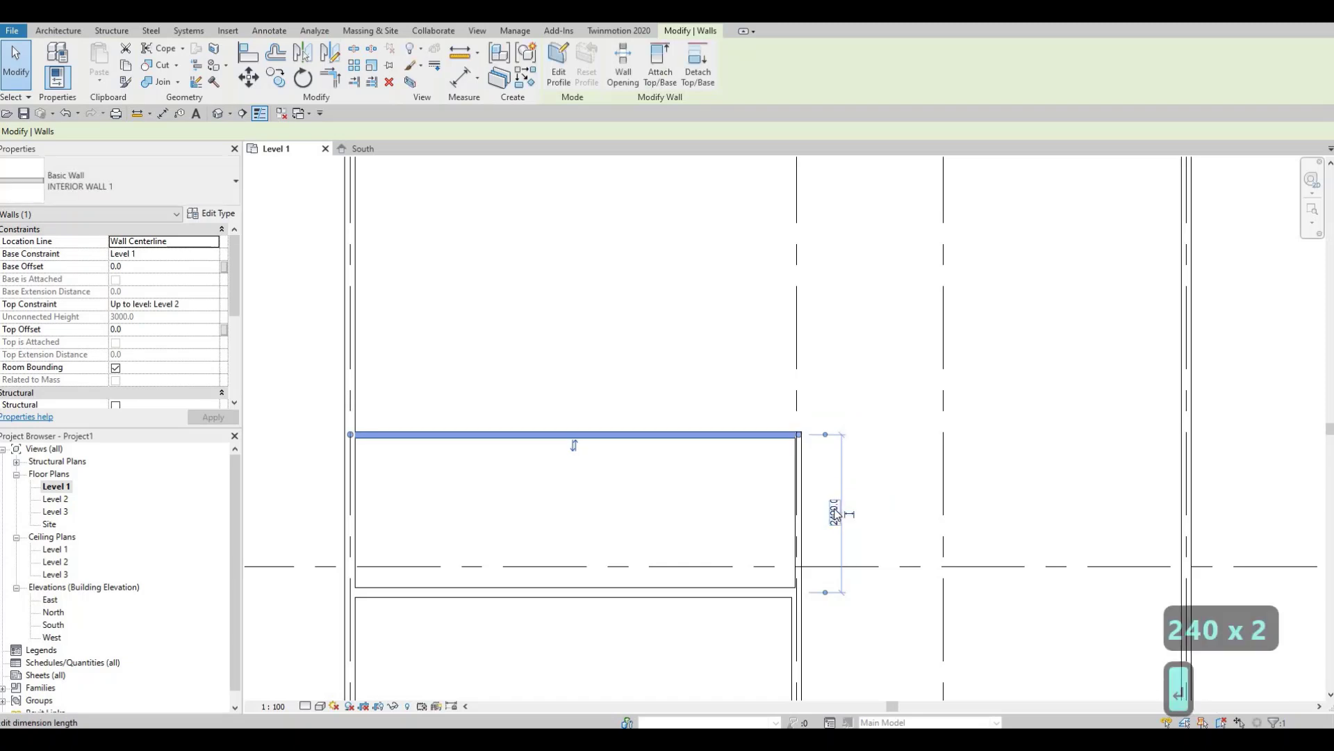
key("Escape")
key("Escape")
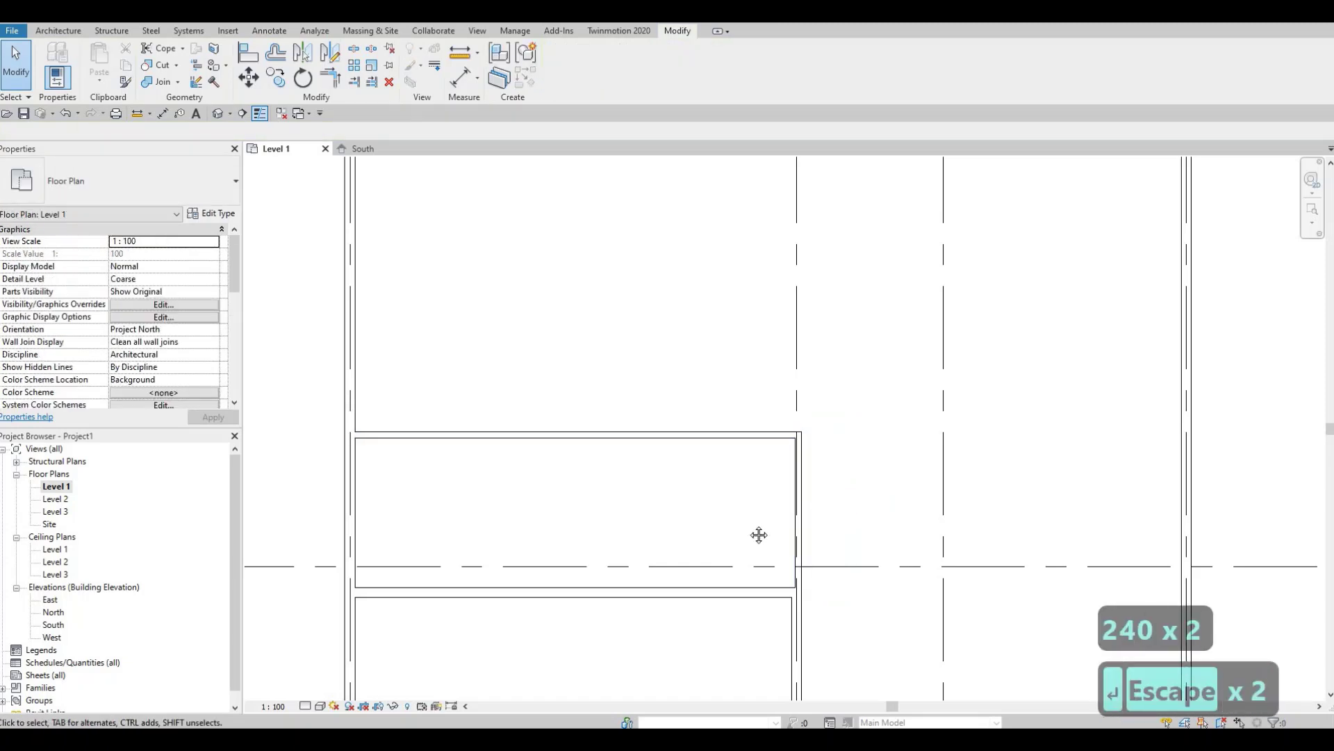
Step: Draw an INTERIOR WALL 1 segment about 1300 mm long along grid 3, between grids C and D, starting just above the recessed exterior wall
scroll(759, 534, "down", 4)
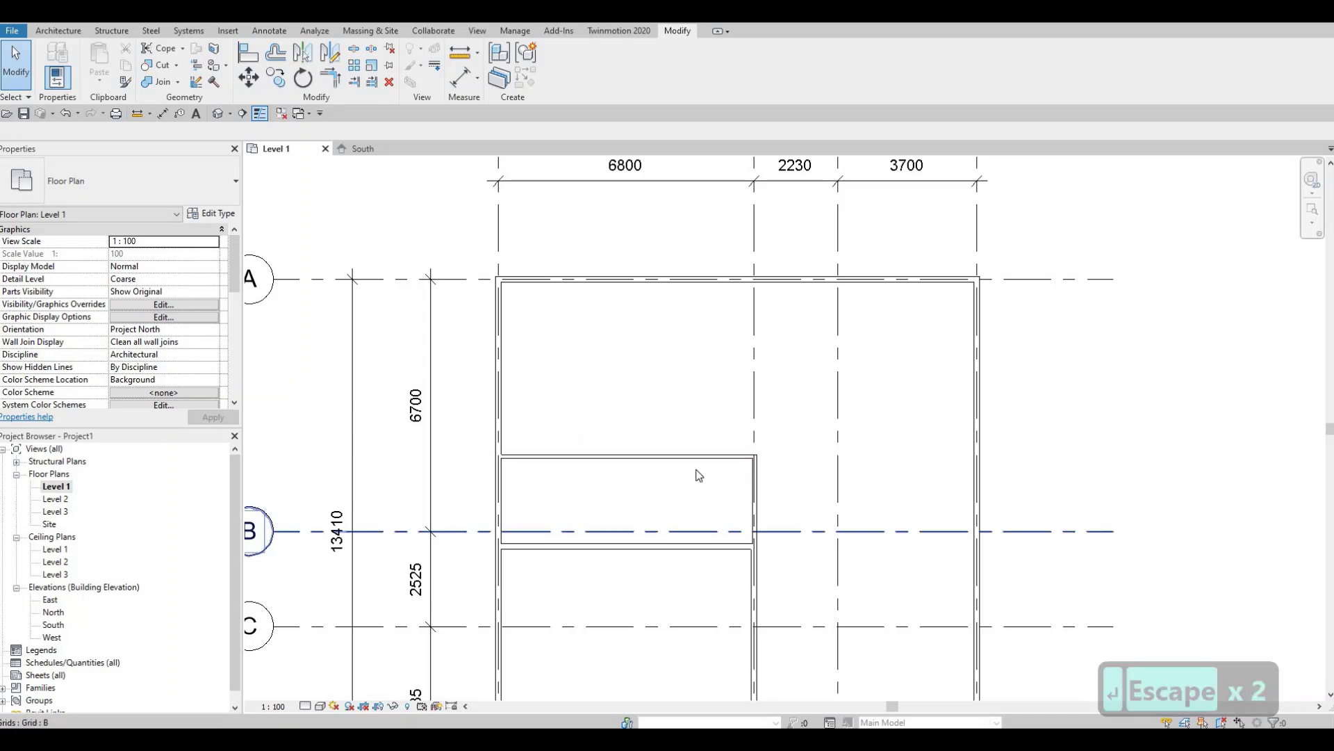
scroll(691, 390, "down", 2)
middle_click_drag(685, 436, 681, 456)
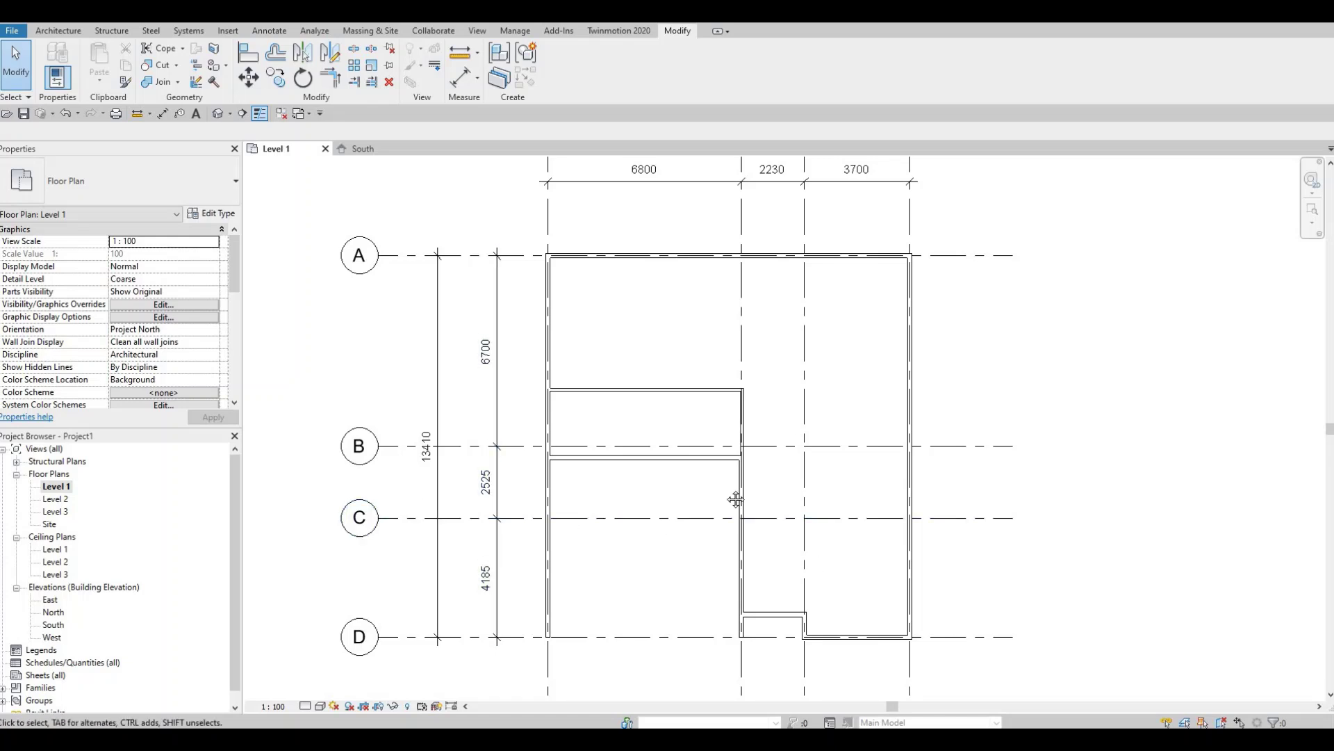
middle_click_drag(671, 442, 577, 362)
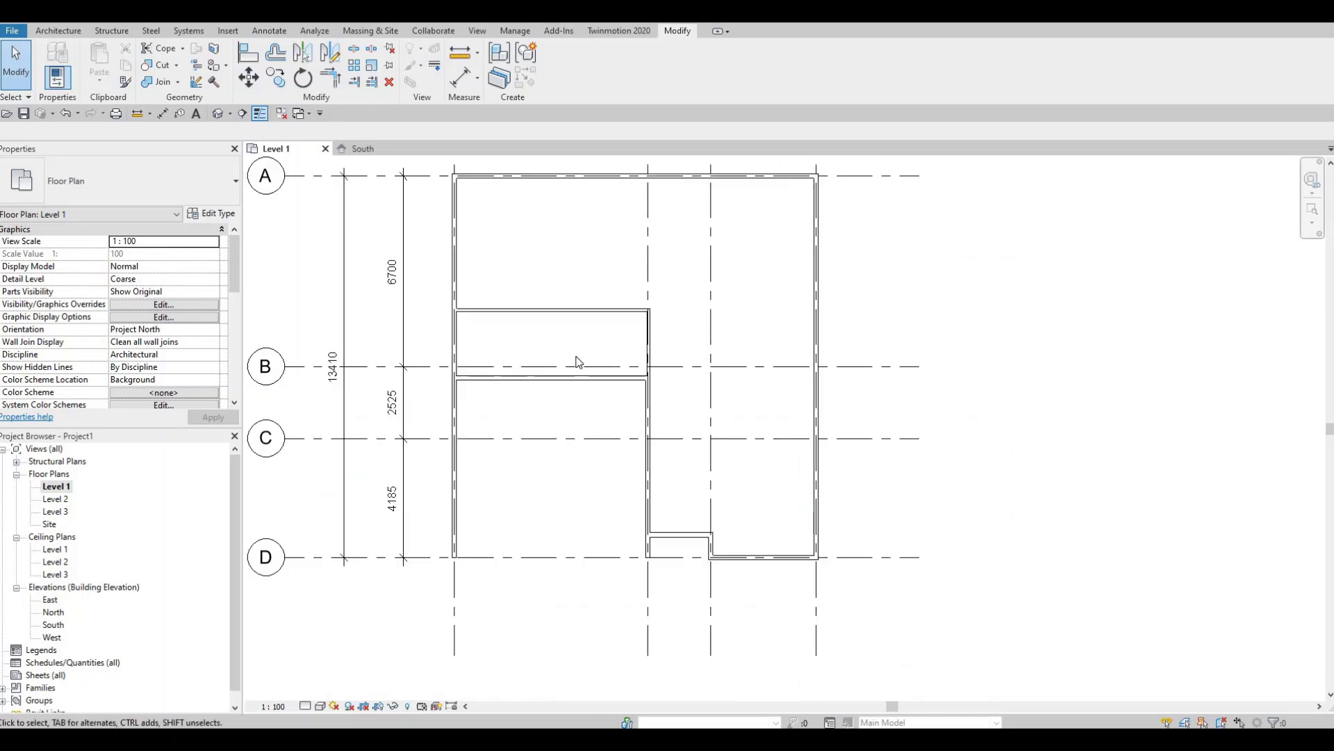
left_click(565, 316)
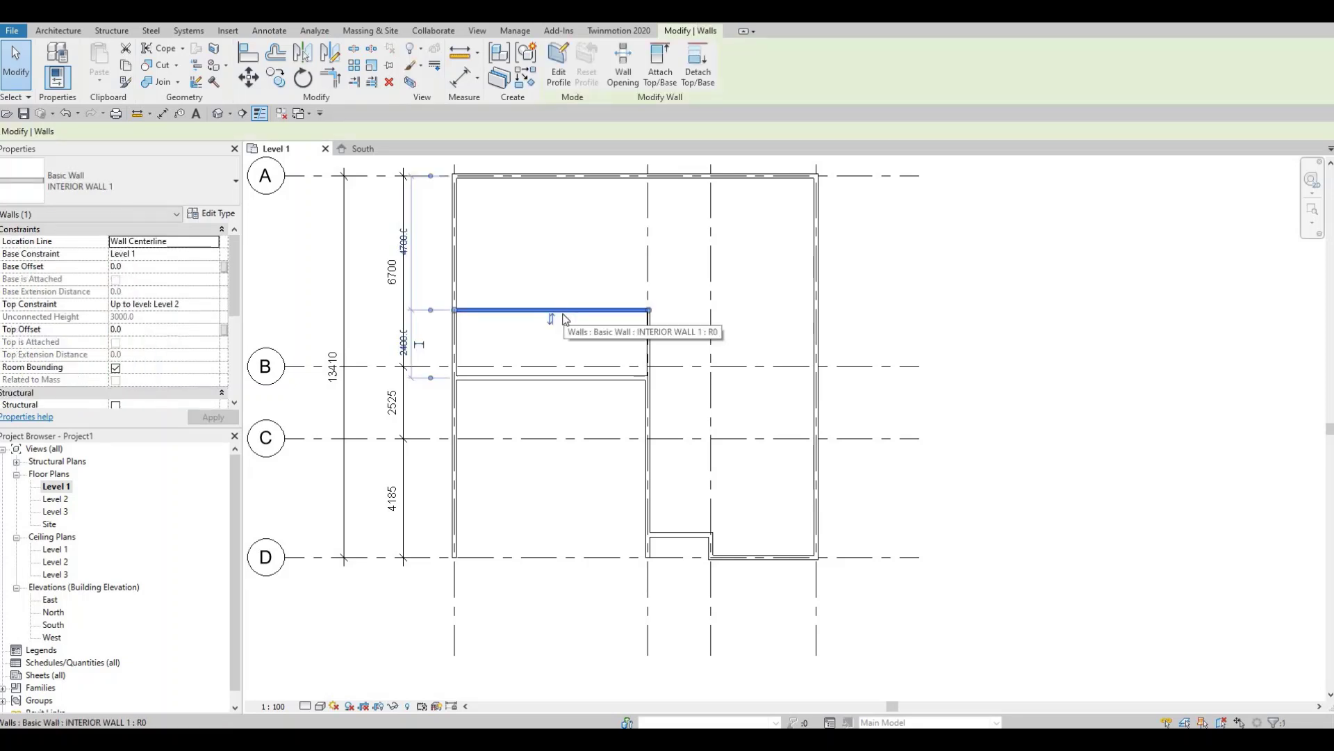
key("c")
key("s")
scroll(710, 534, "up", 3)
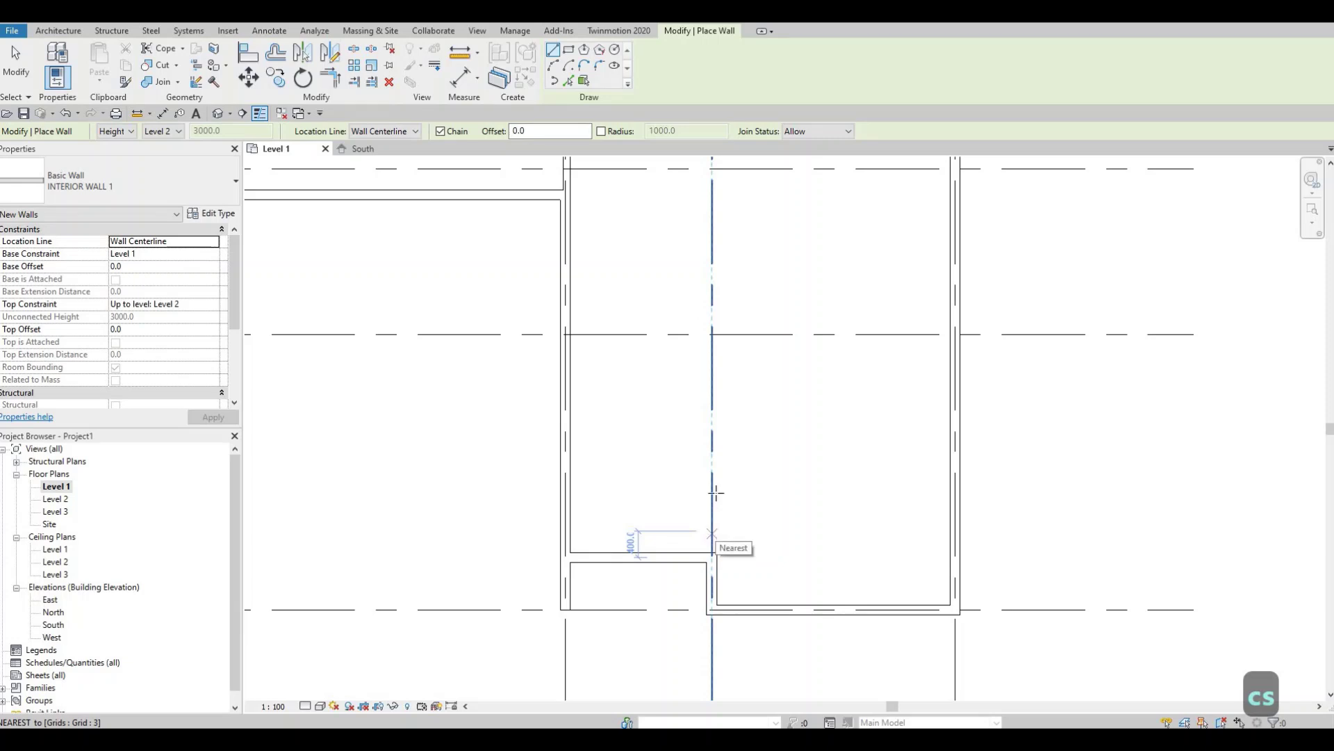
left_click(711, 522)
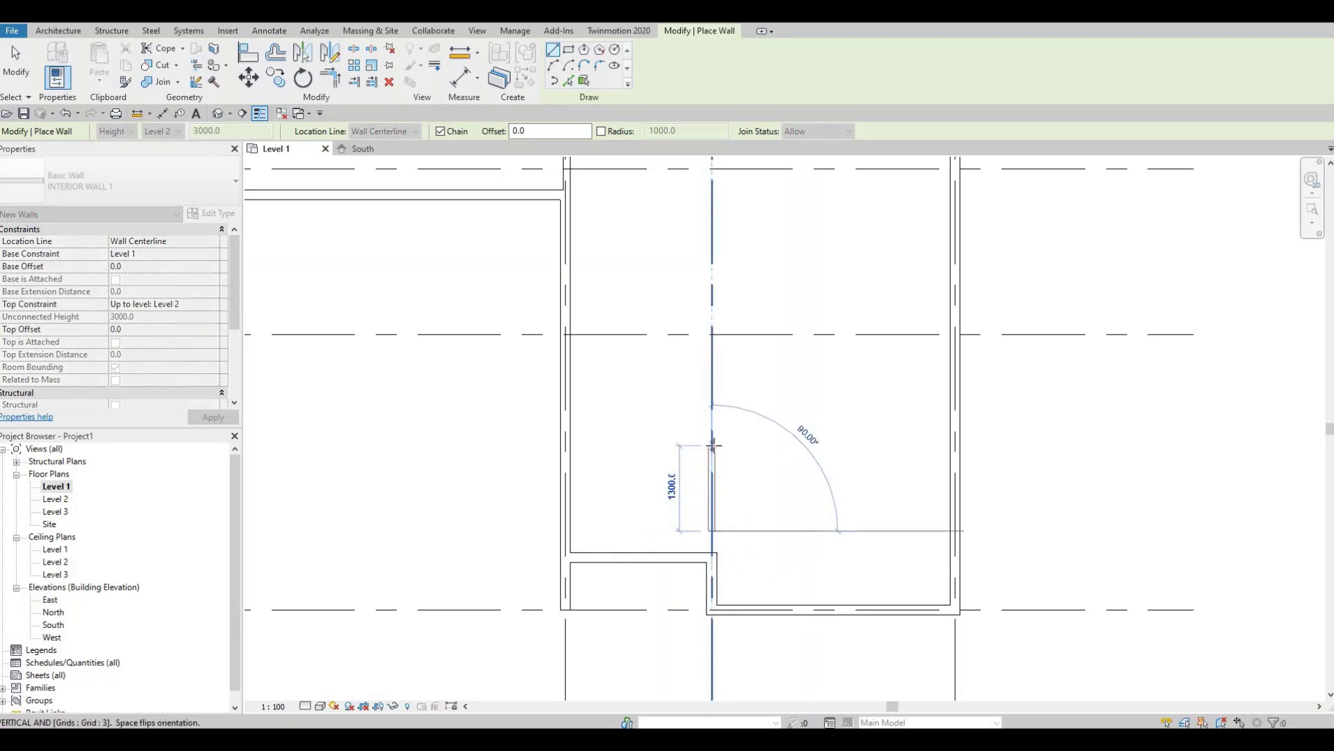
left_click(712, 445)
key("Escape")
key("Escape")
key("Escape")
Step: Align the grid 3 interior wall's face nearest grid 4 with the matching face of the short exterior wall on grid 3
scroll(712, 550, "up", 2)
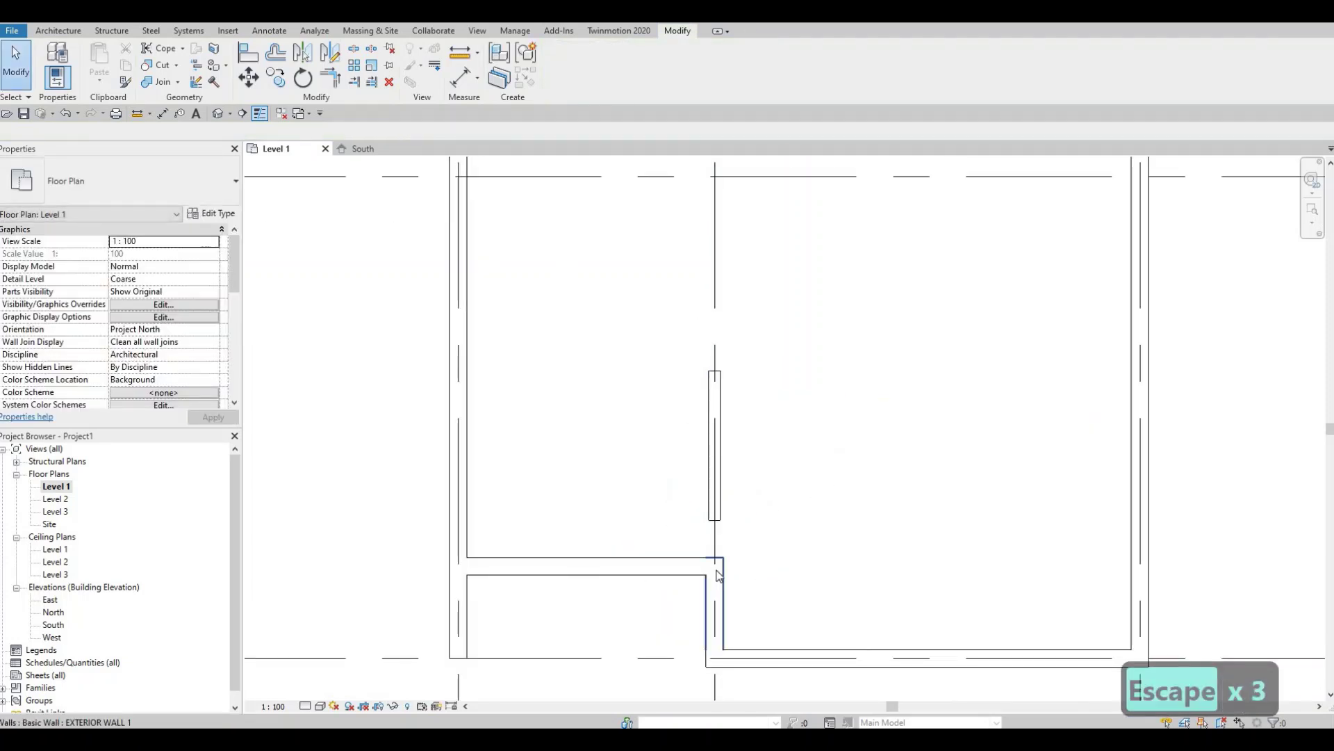
key("a")
key("l")
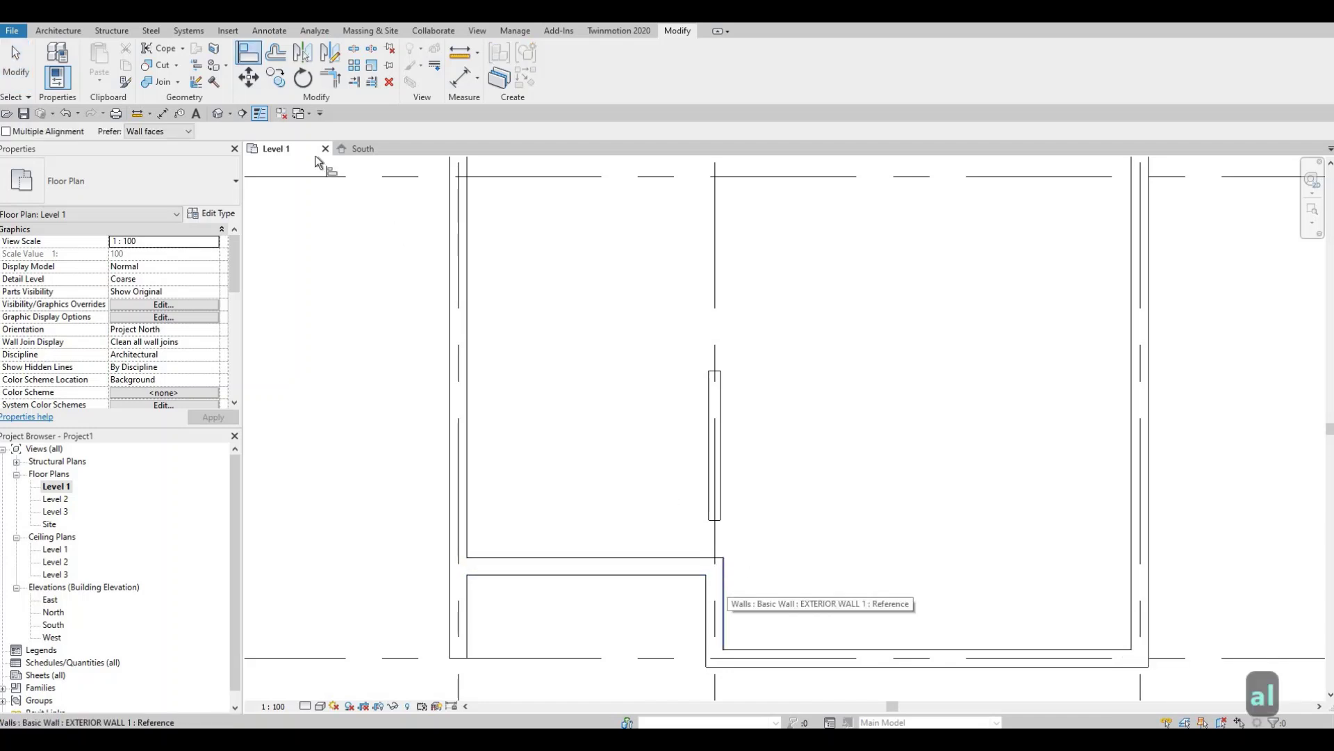
left_click(725, 598)
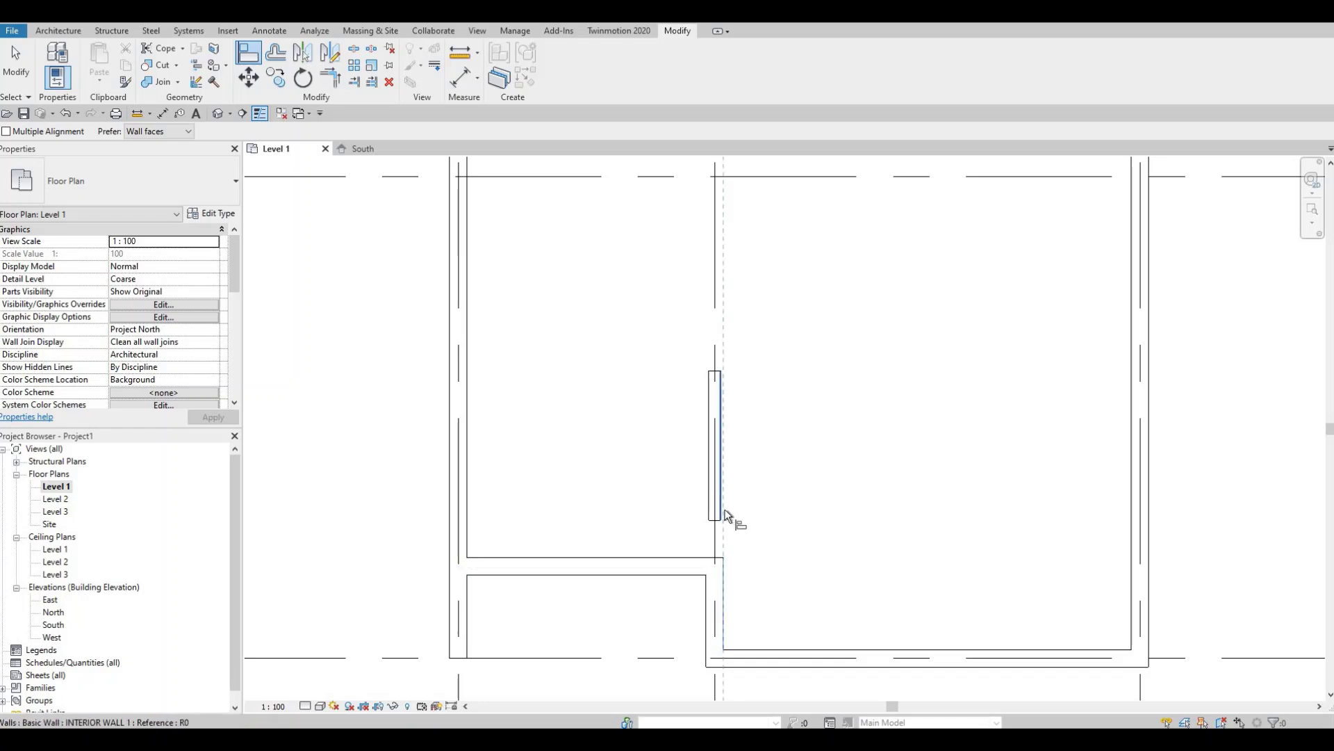
left_click(721, 516)
key("Escape")
key("Escape")
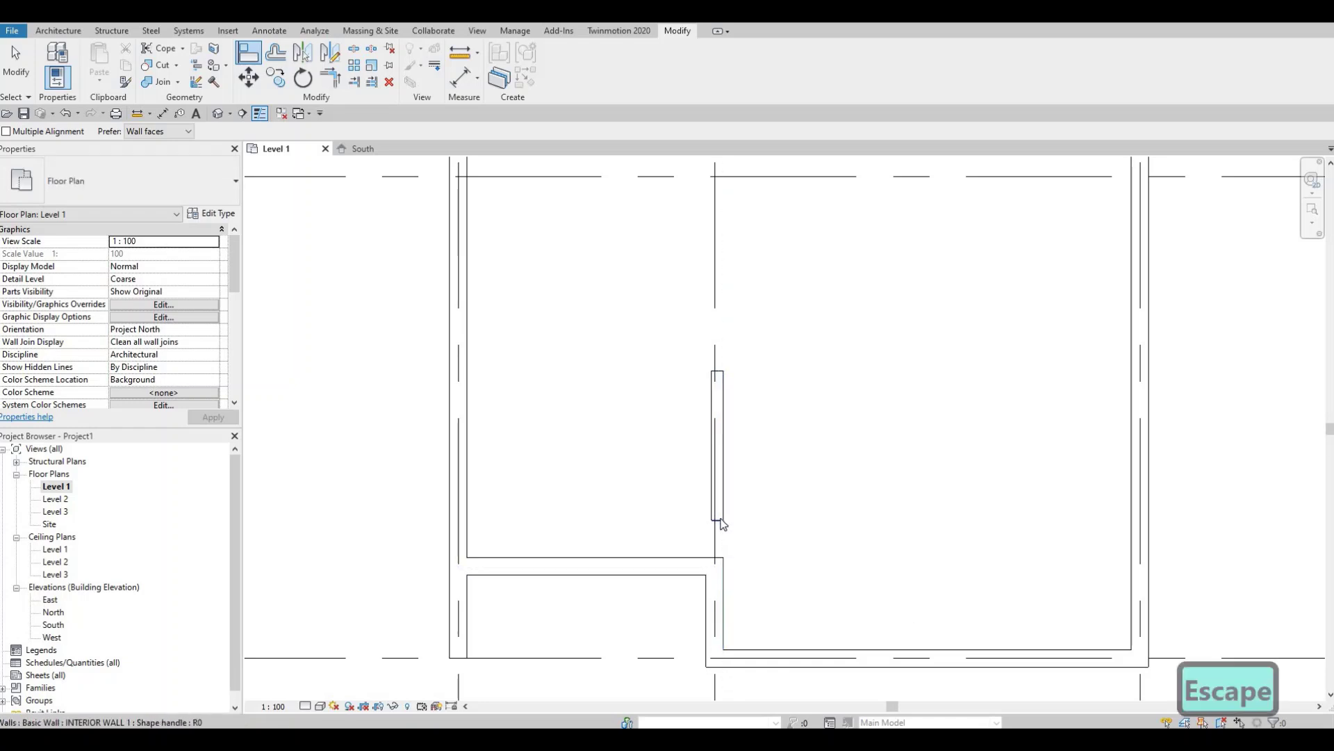
Step: Extend the grid 3 interior wall's end toward grid D until it joins the exterior wall corner
left_click(717, 515)
key("r")
key("s")
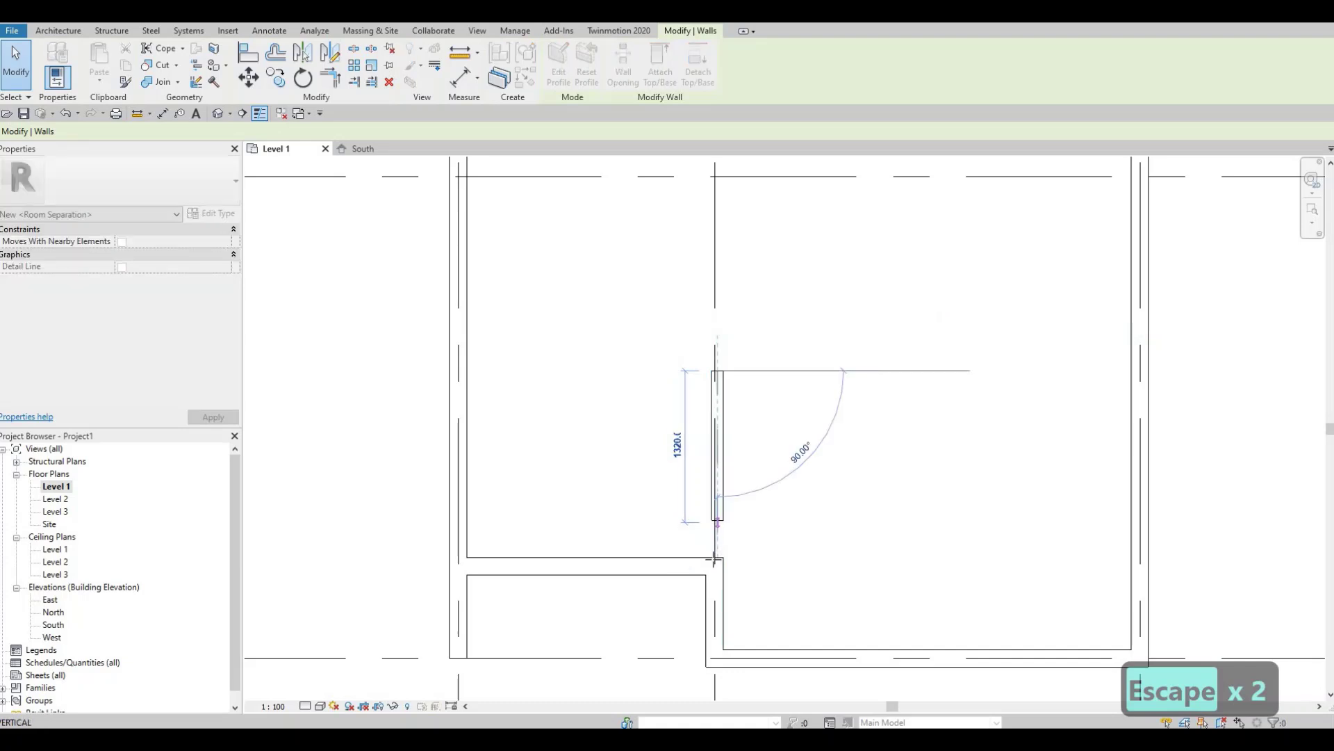
key("Escape")
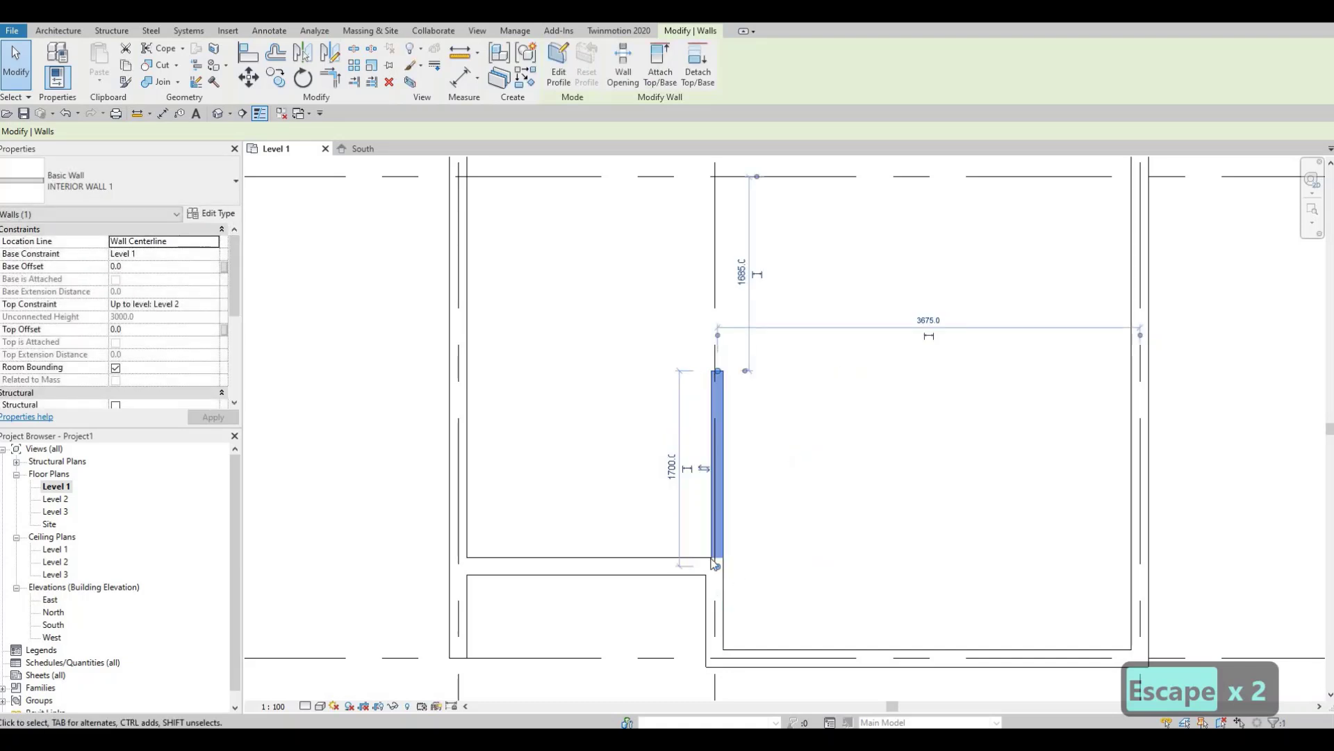
key("Escape")
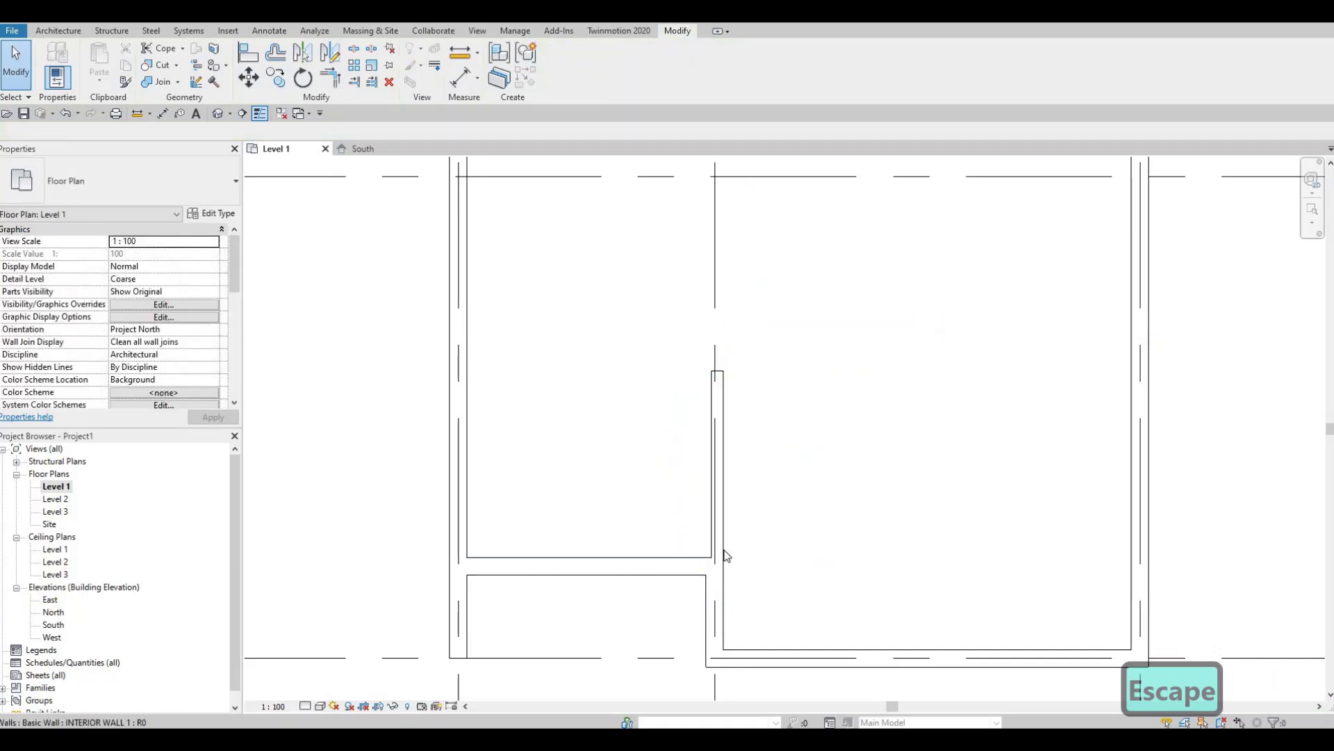
key("Escape")
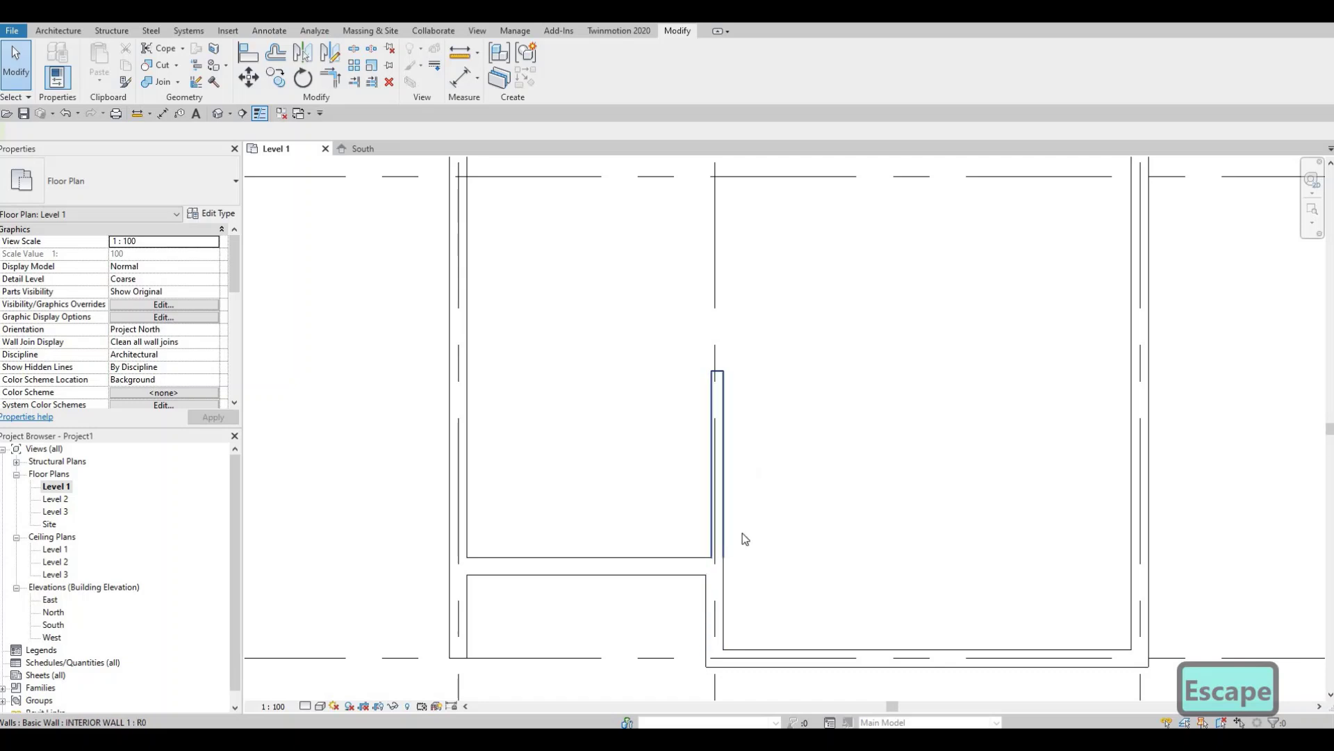
Step: Draw an INTERIOR WALL 1 segment along grid C from the exterior wall on grid 4 toward grid 3, stopping just short of it
scroll(744, 459, "down", 2)
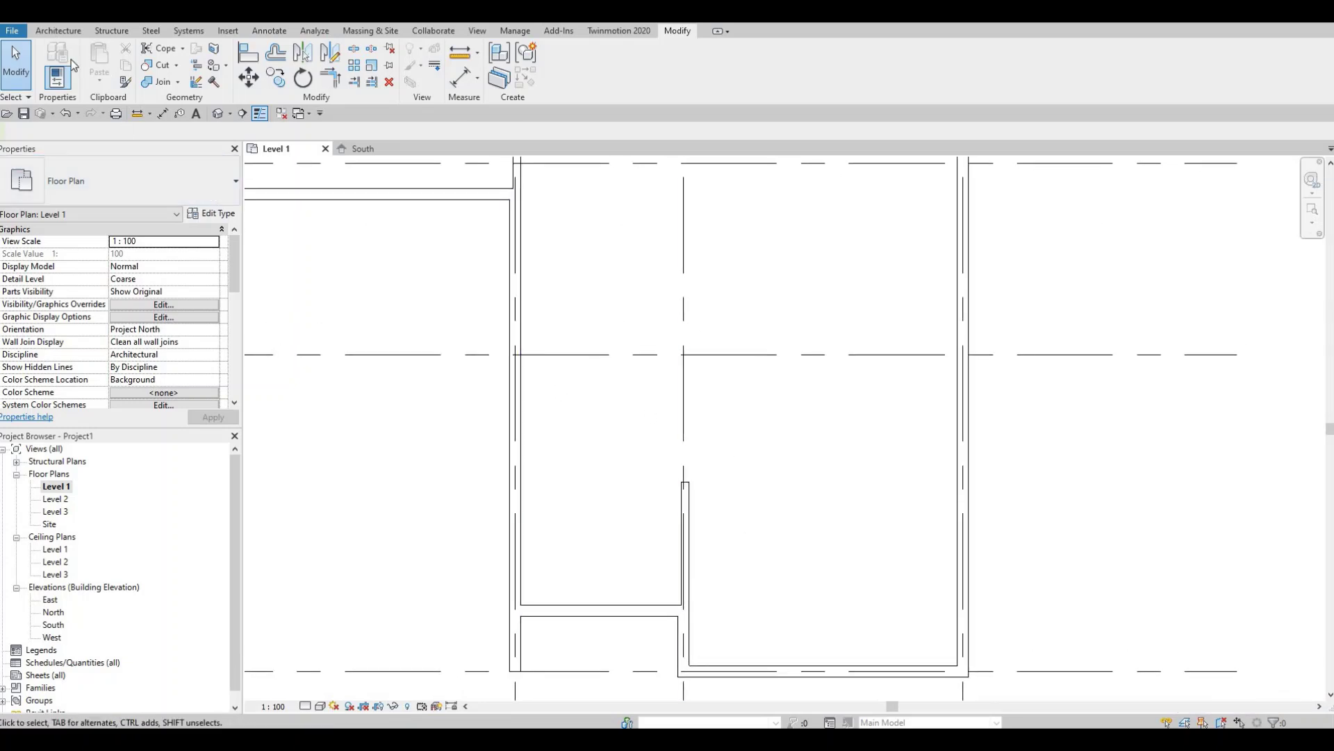
left_click(685, 503)
key("w")
key("a")
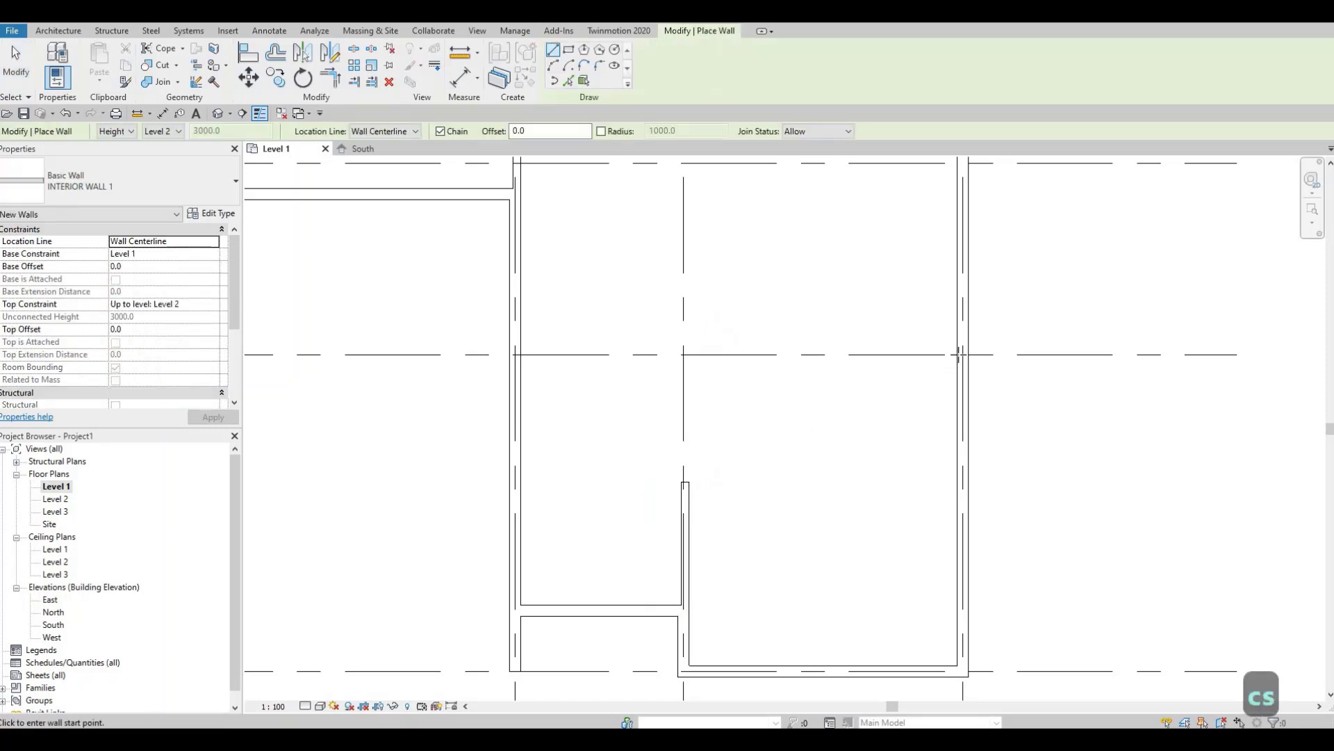
left_click(959, 354)
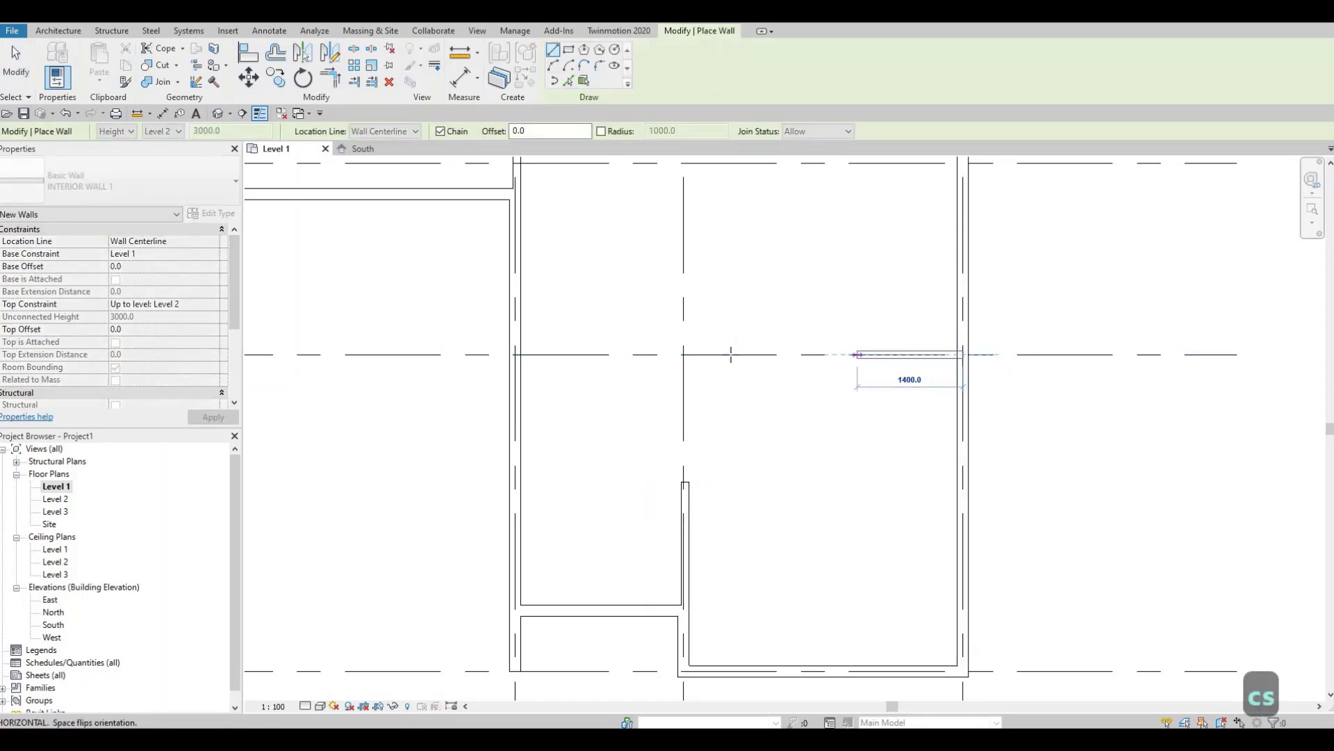
left_click(728, 354)
key("Escape")
key("Escape")
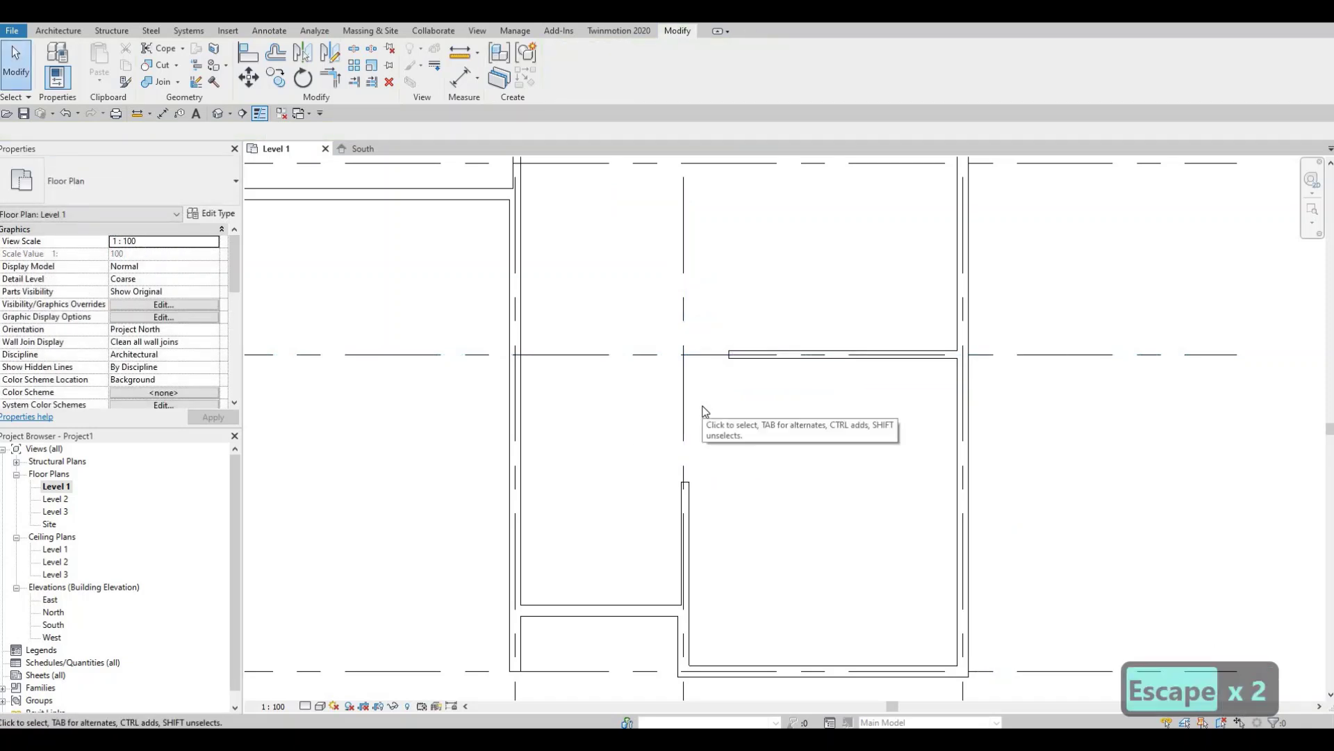
Step: Trim/extend the interior walls on grid 3 and grid C to form a closed corner where they meet
key("t")
key("r")
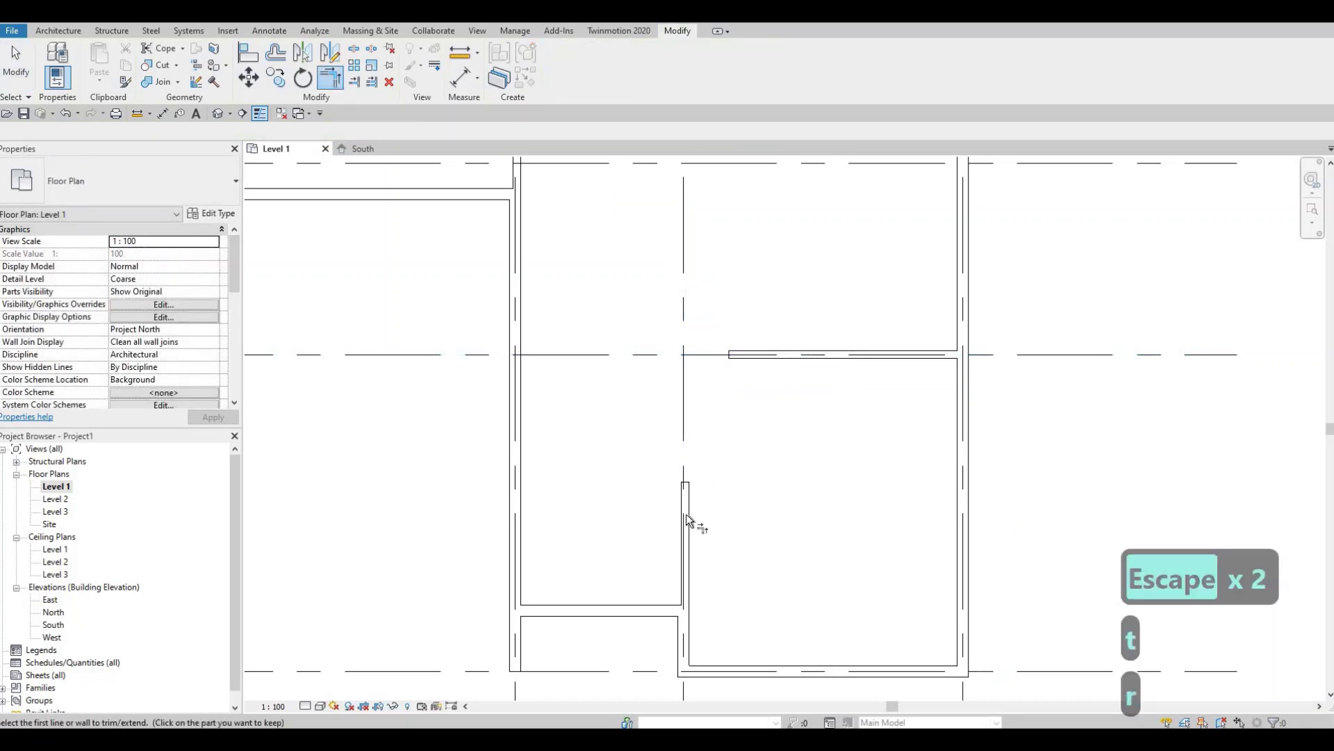
left_click(686, 516)
left_click(716, 366)
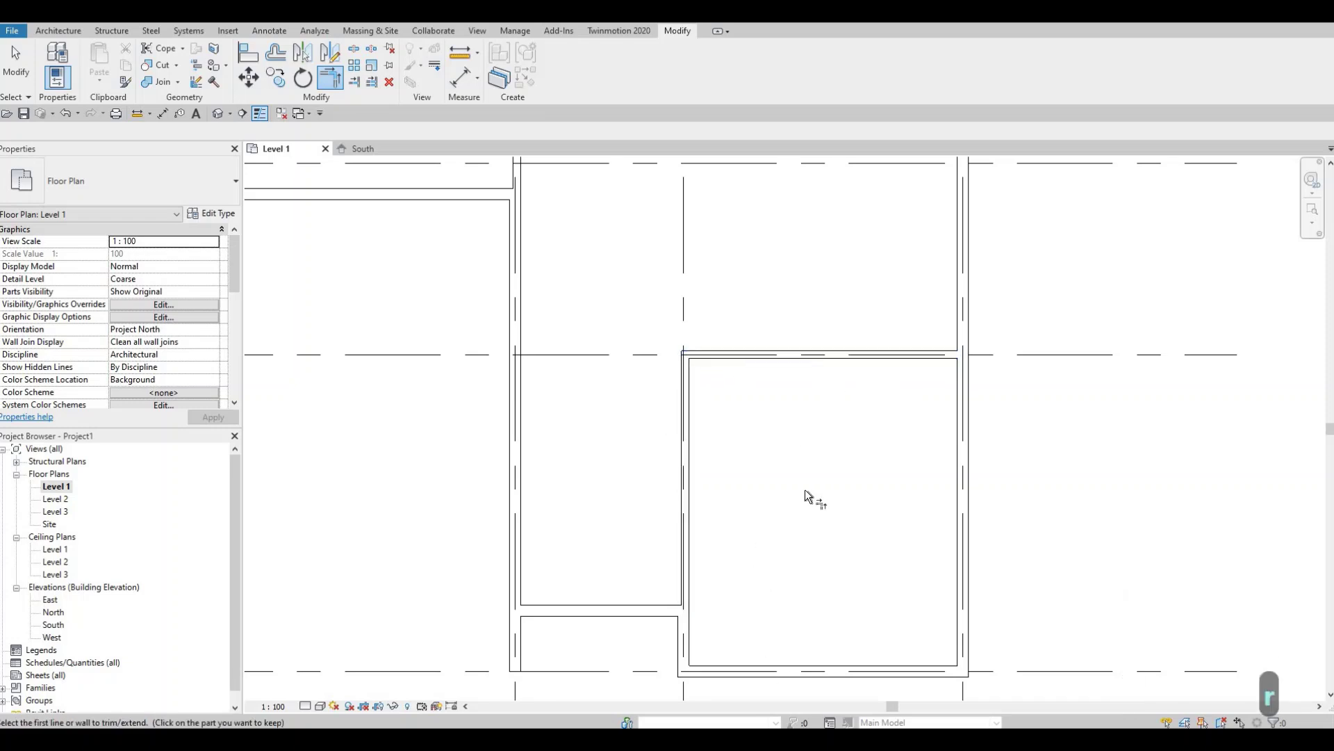
scroll(820, 410, "down", 2)
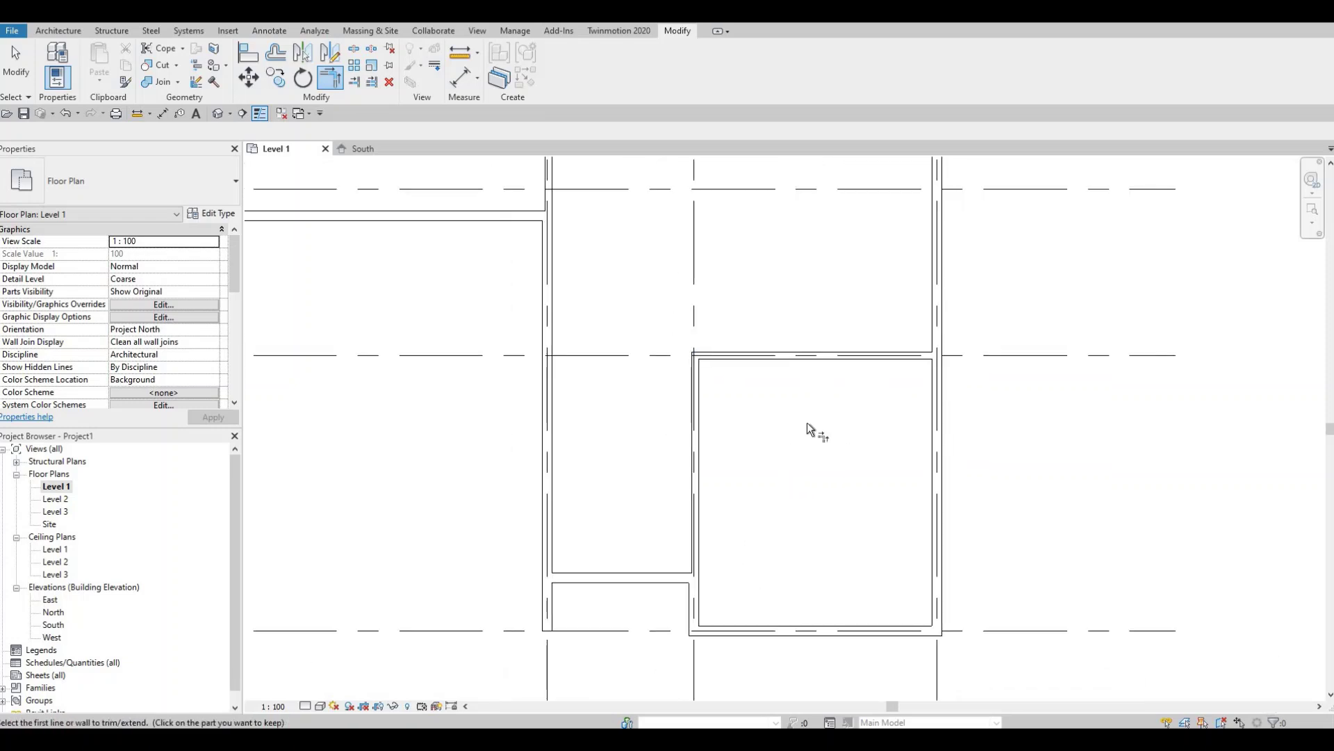
scroll(799, 445, "down", 3)
scroll(748, 549, "up", 3)
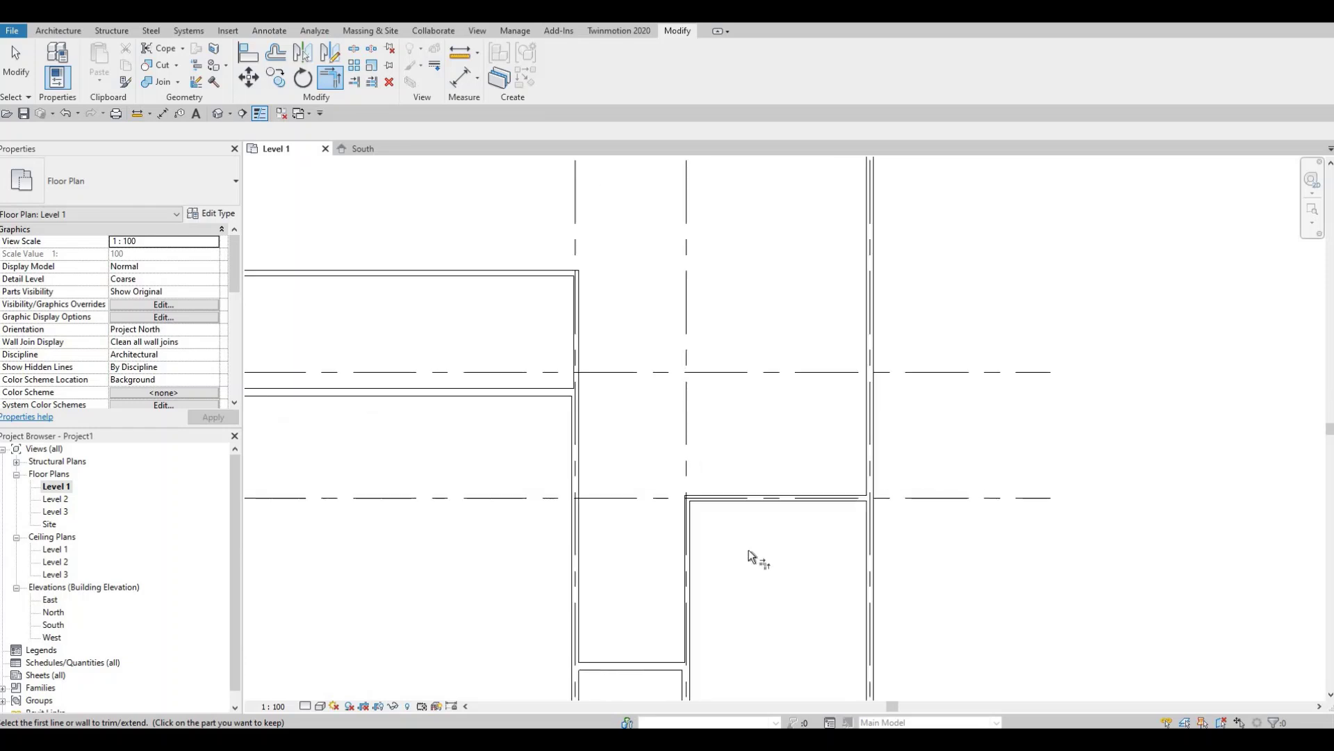
Step: Draw an INTERIOR WALL 1 stub about 1475 mm long on grid B, running inward from the exterior wall on grid 4
key("Escape")
key("Escape")
left_click(749, 560)
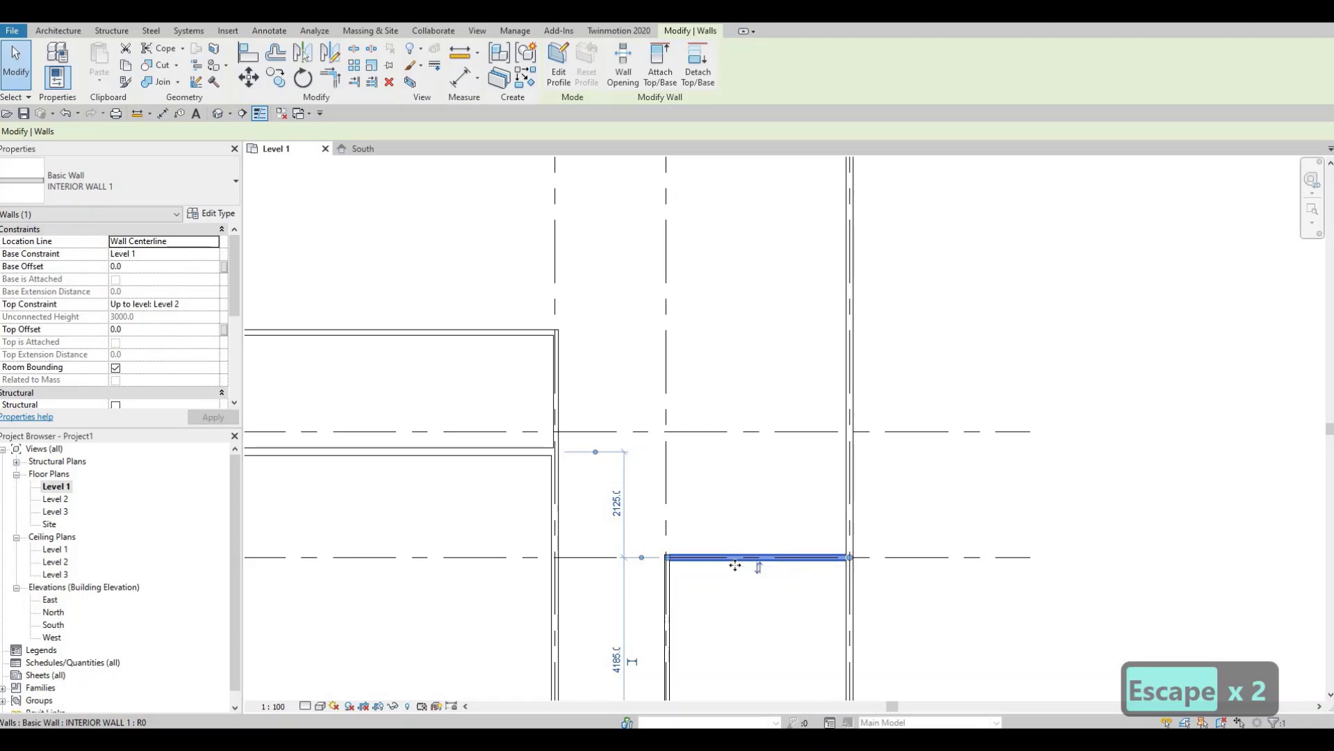
key("c")
key("s")
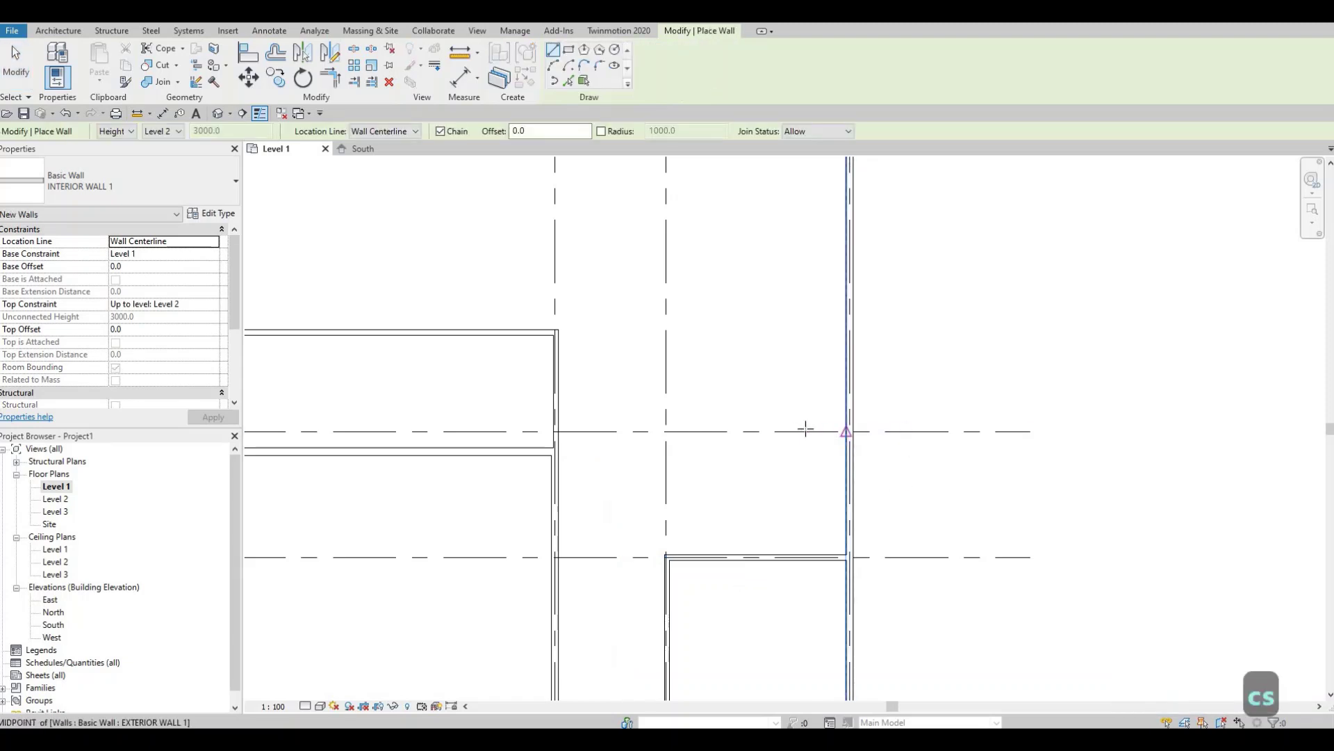
left_click(848, 431)
left_click(775, 432)
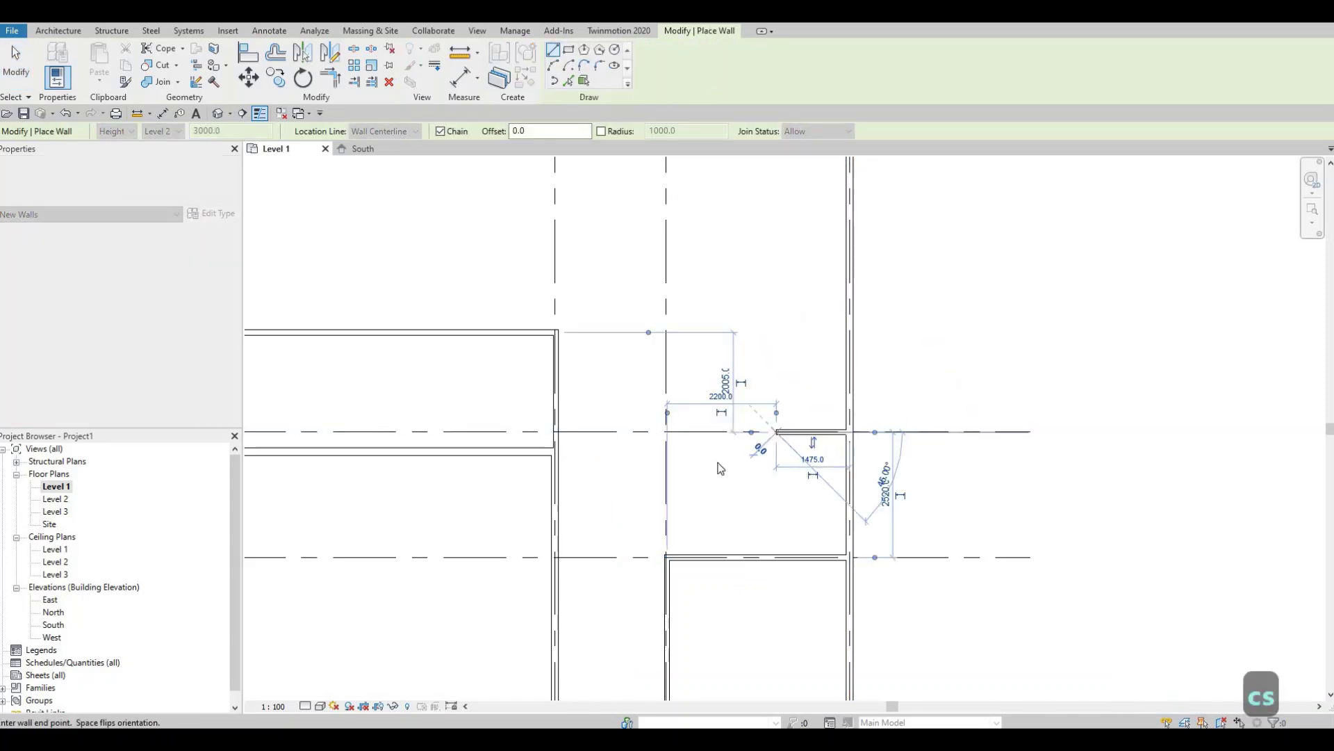
key("Escape")
key("Escape")
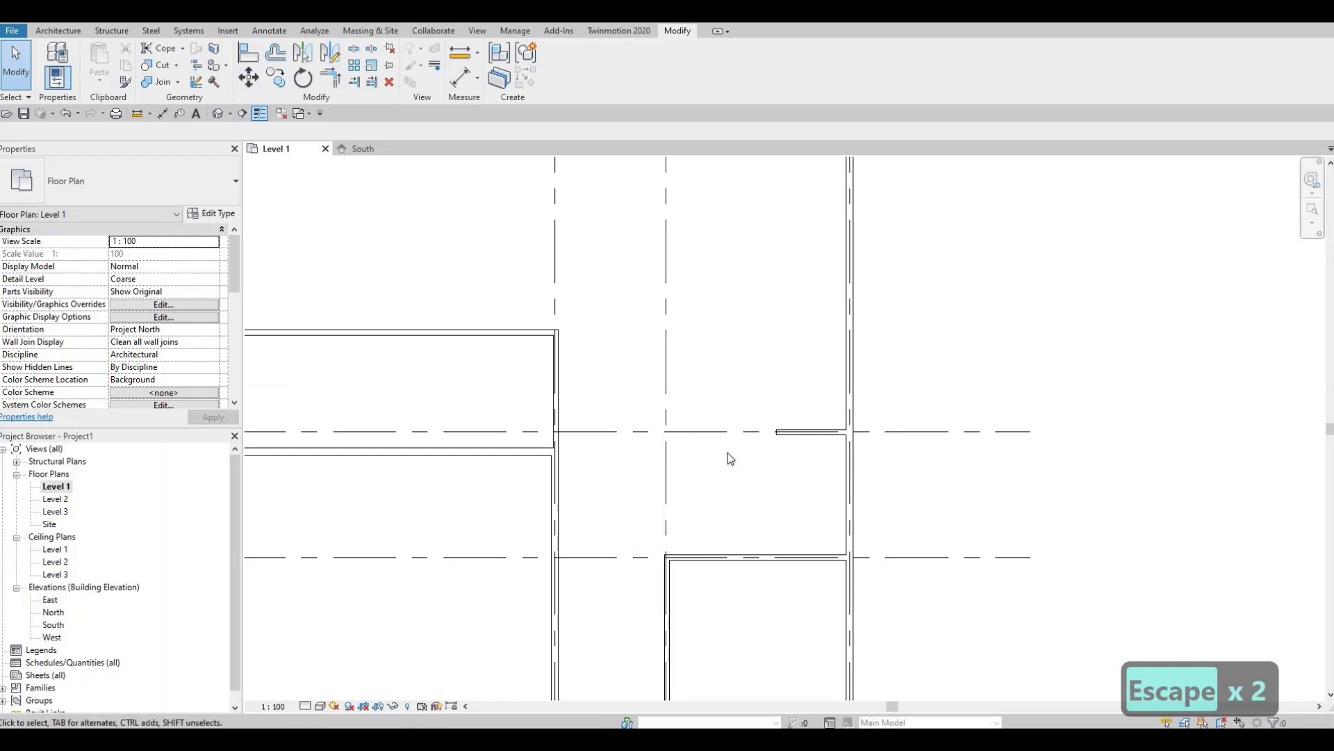
Step: Draw an INTERIOR WALL 1 partition across the narrow room between grids 1 and 2, about 1700 mm from the grid 1 wall
scroll(723, 456, "down", 1)
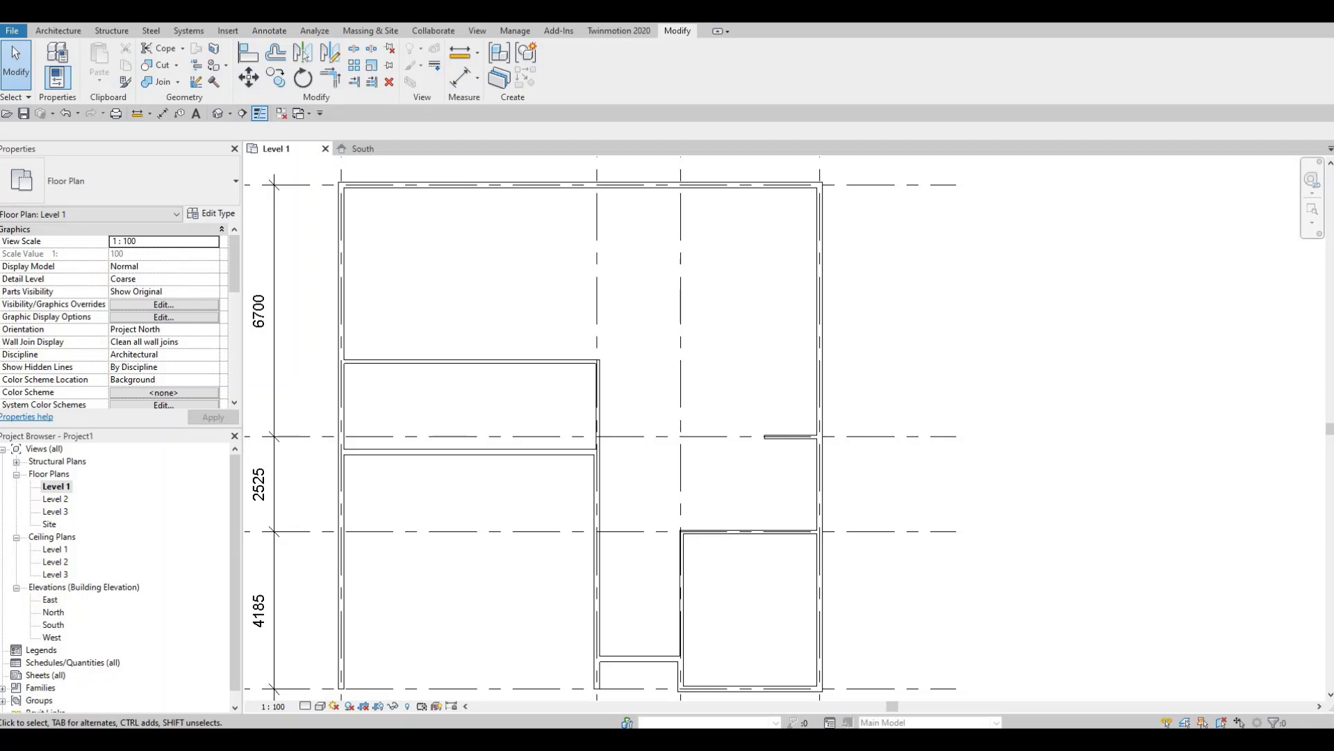
scroll(445, 504, "down", 2)
scroll(495, 481, "up", 2)
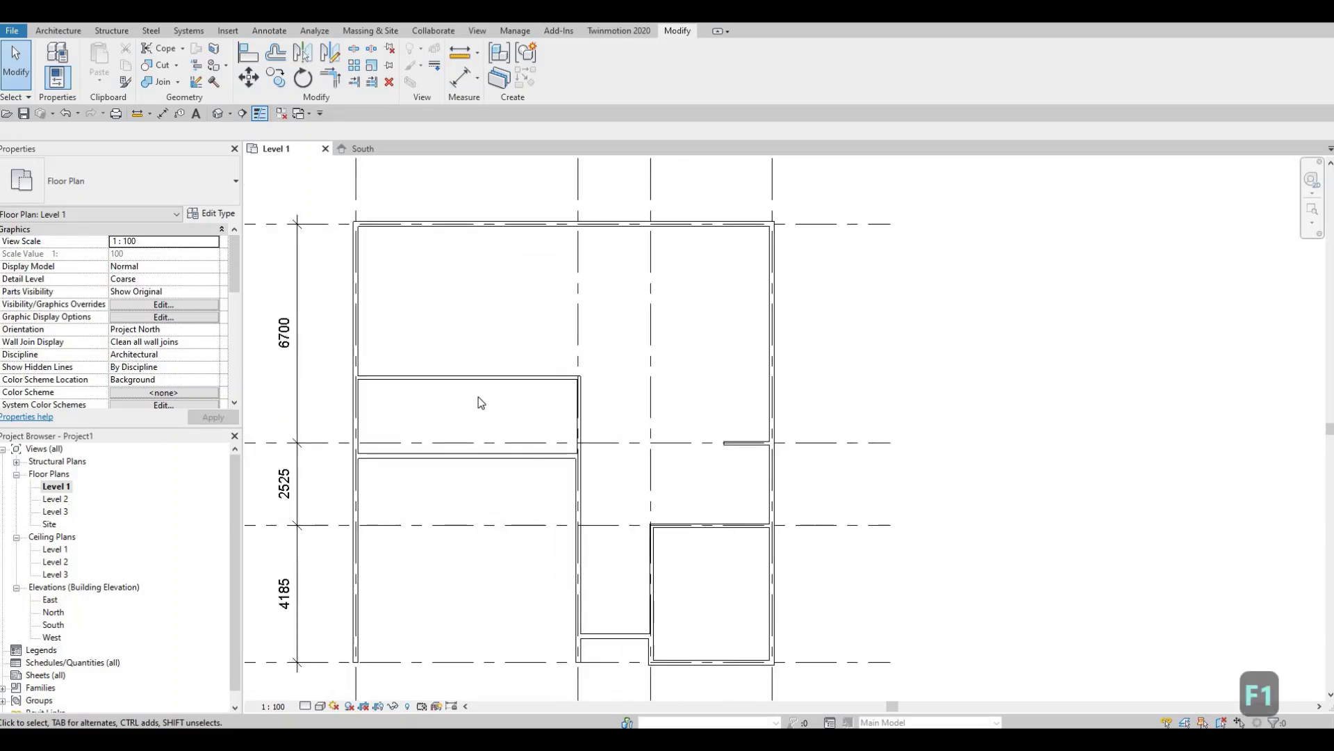
scroll(504, 376, "up", 2)
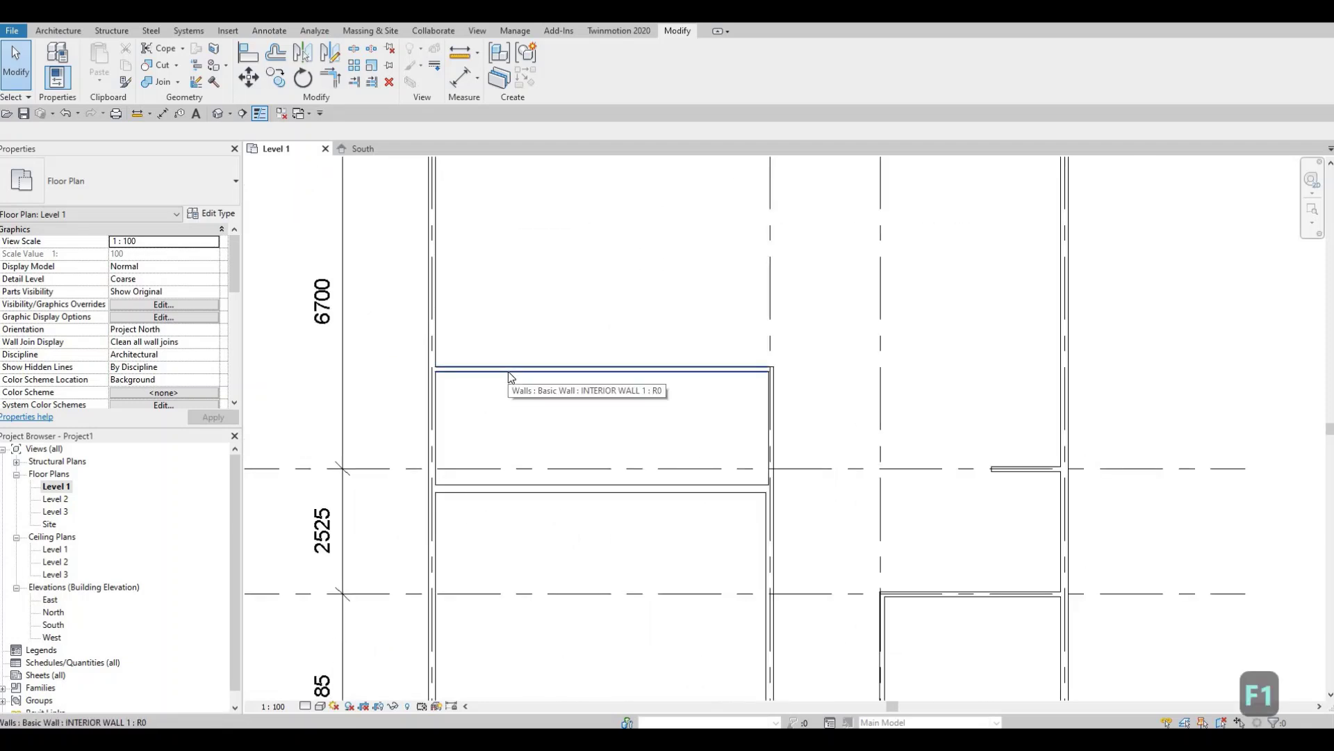
left_click(508, 371)
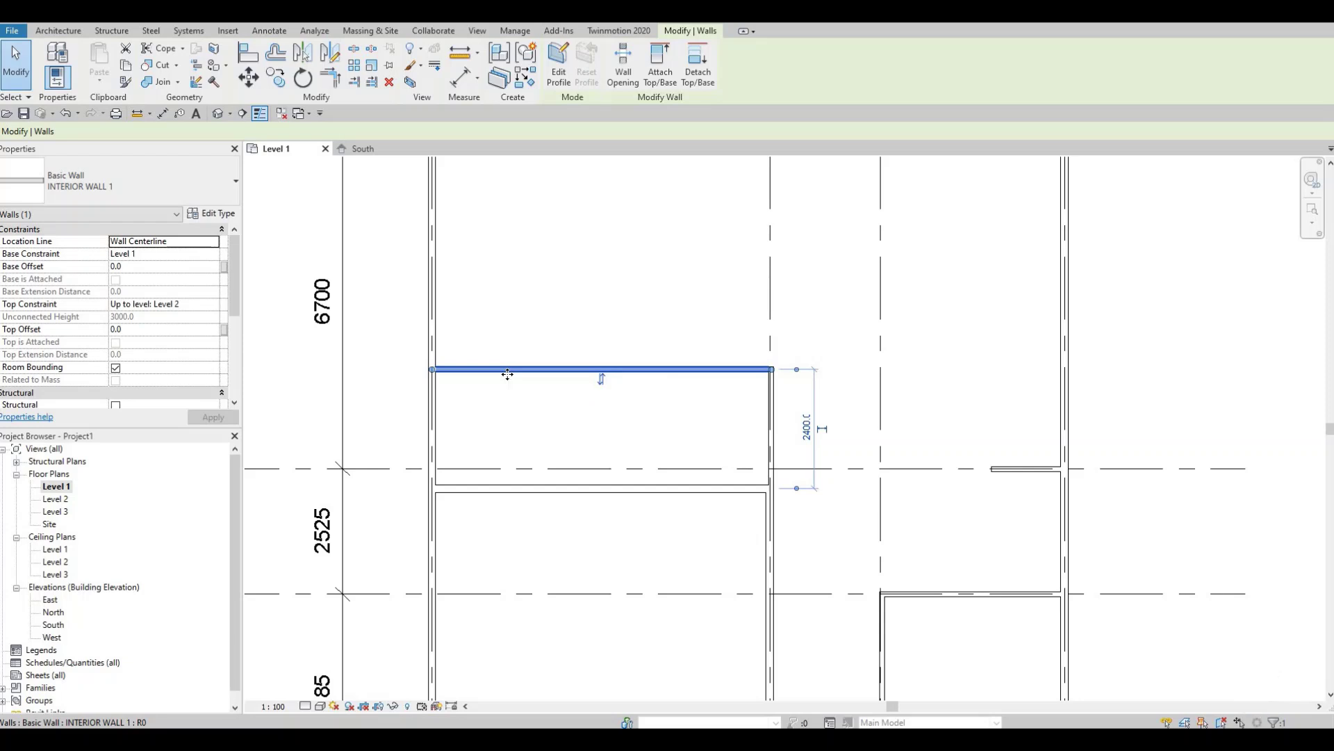
key("c")
key("s")
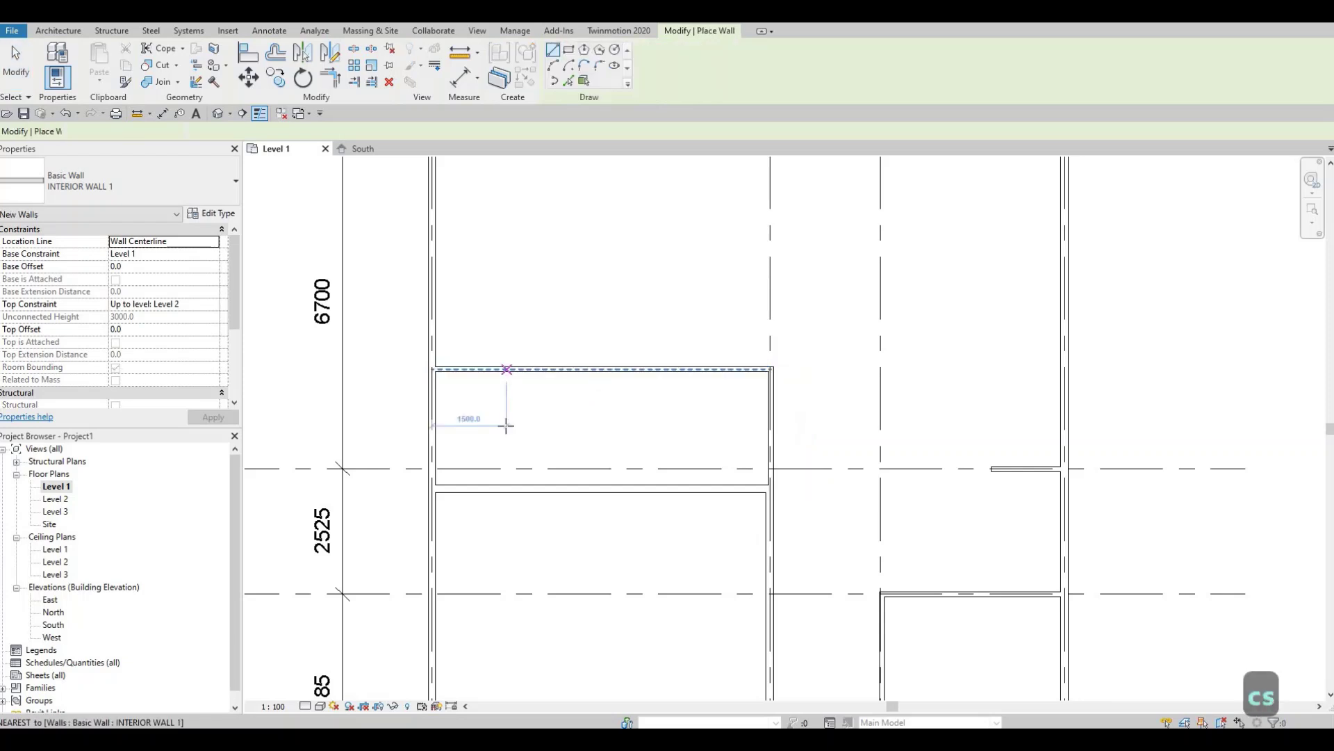
left_click(518, 493)
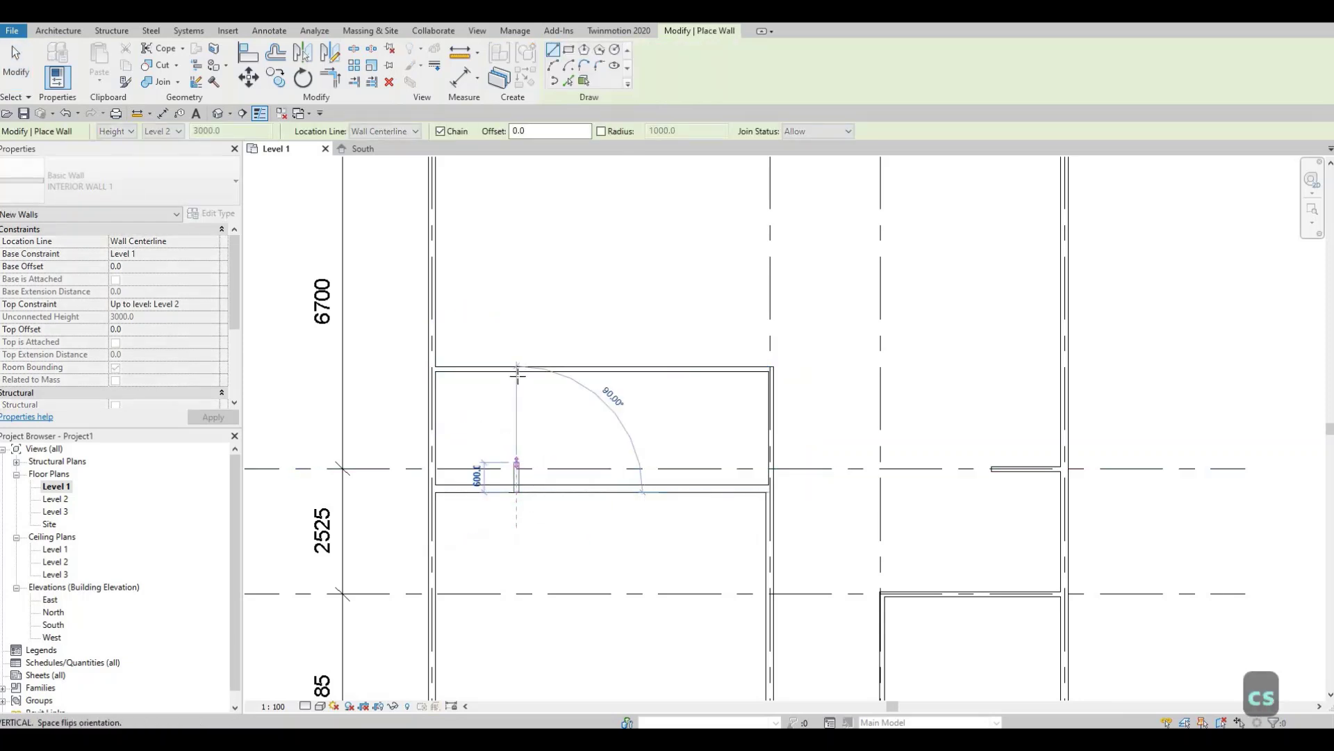
left_click(517, 368)
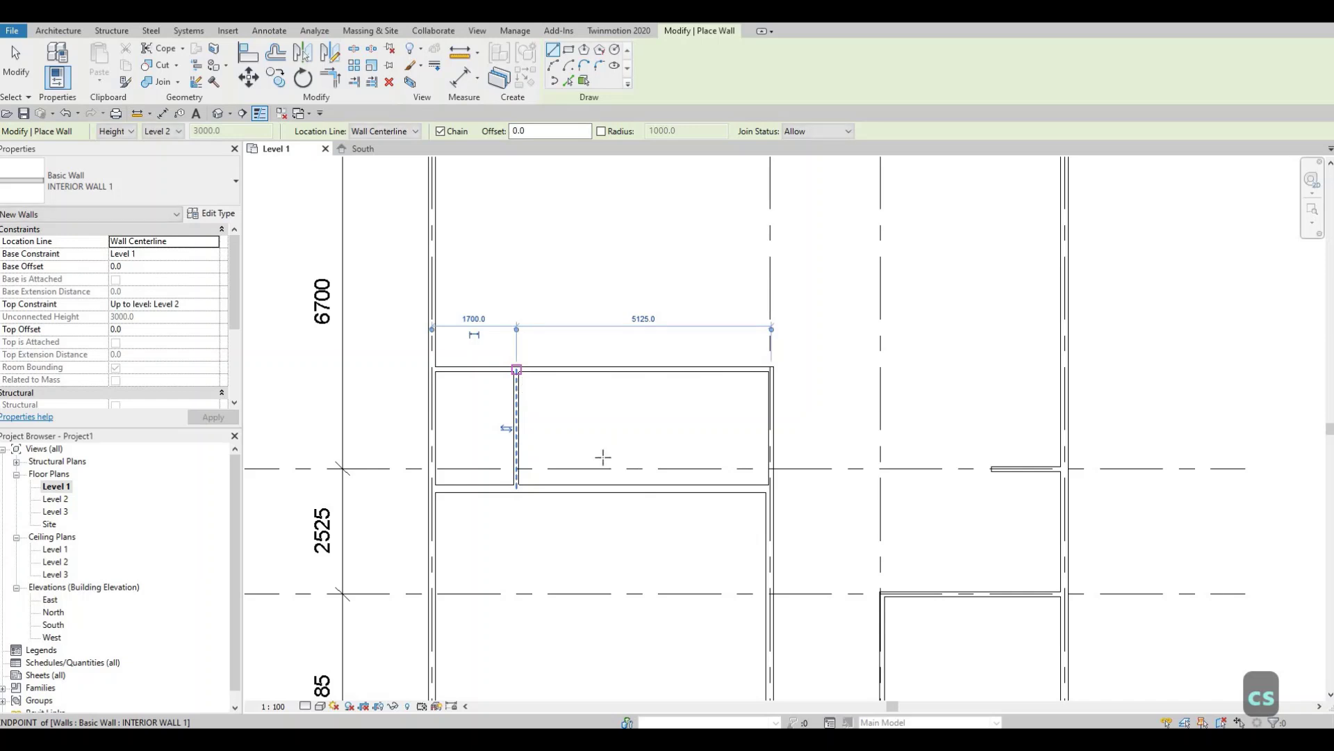
left_click(485, 369)
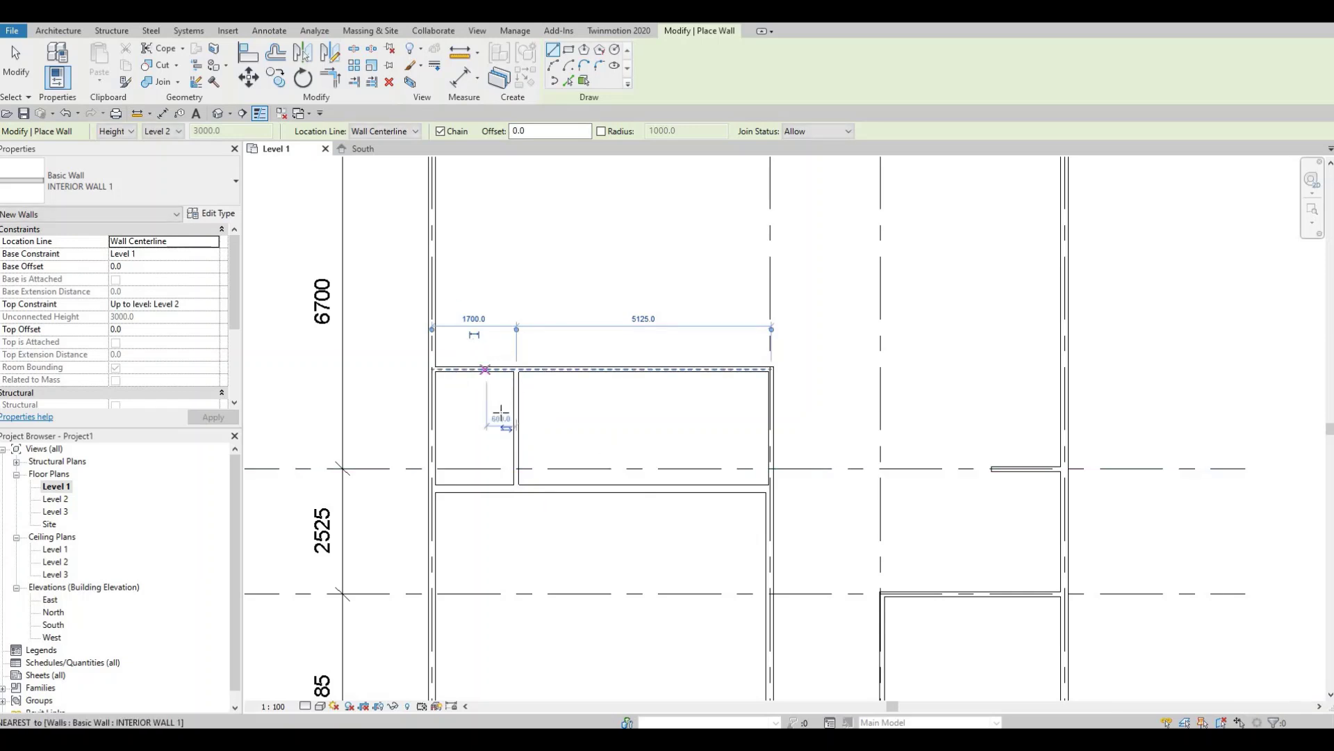
key("Escape")
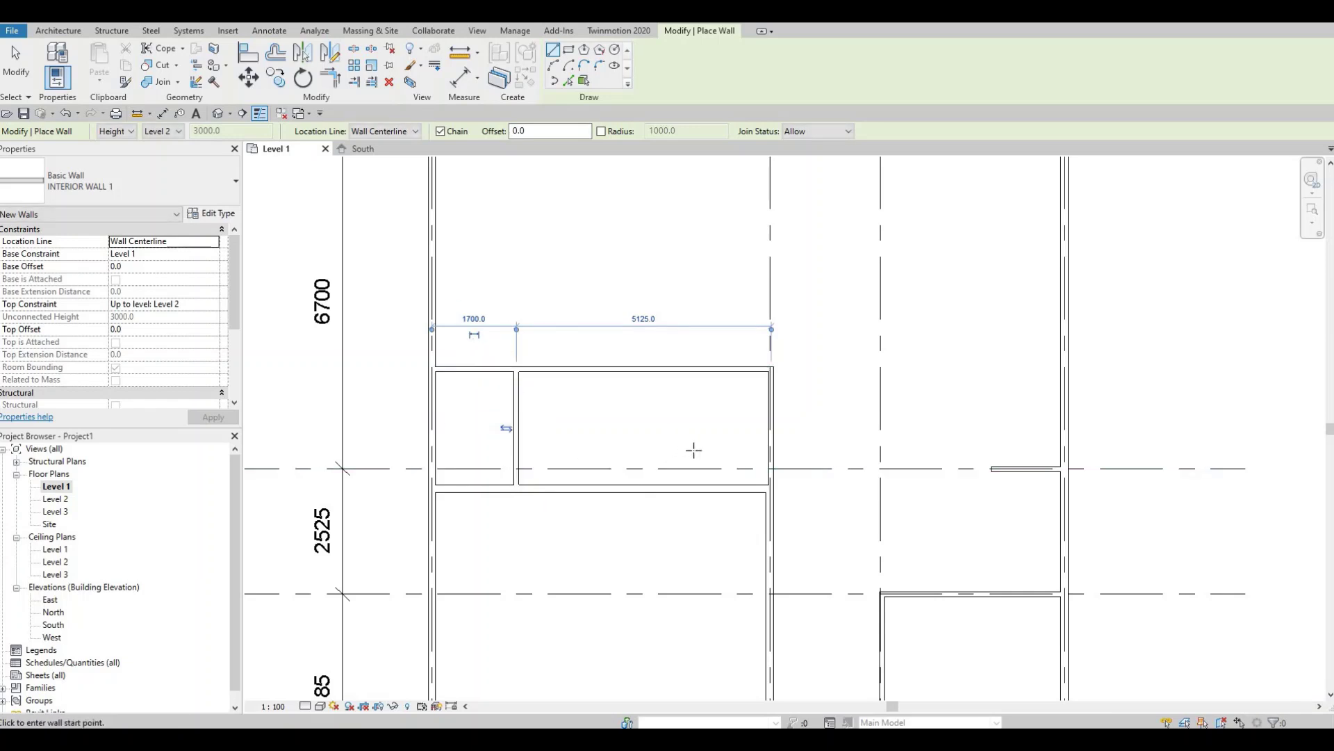
Step: Draw an L-shaped partition from the grid 2 wall, about 3100 mm toward grid 1 and then 1200 mm up to the narrow room's upper wall
left_click(772, 428)
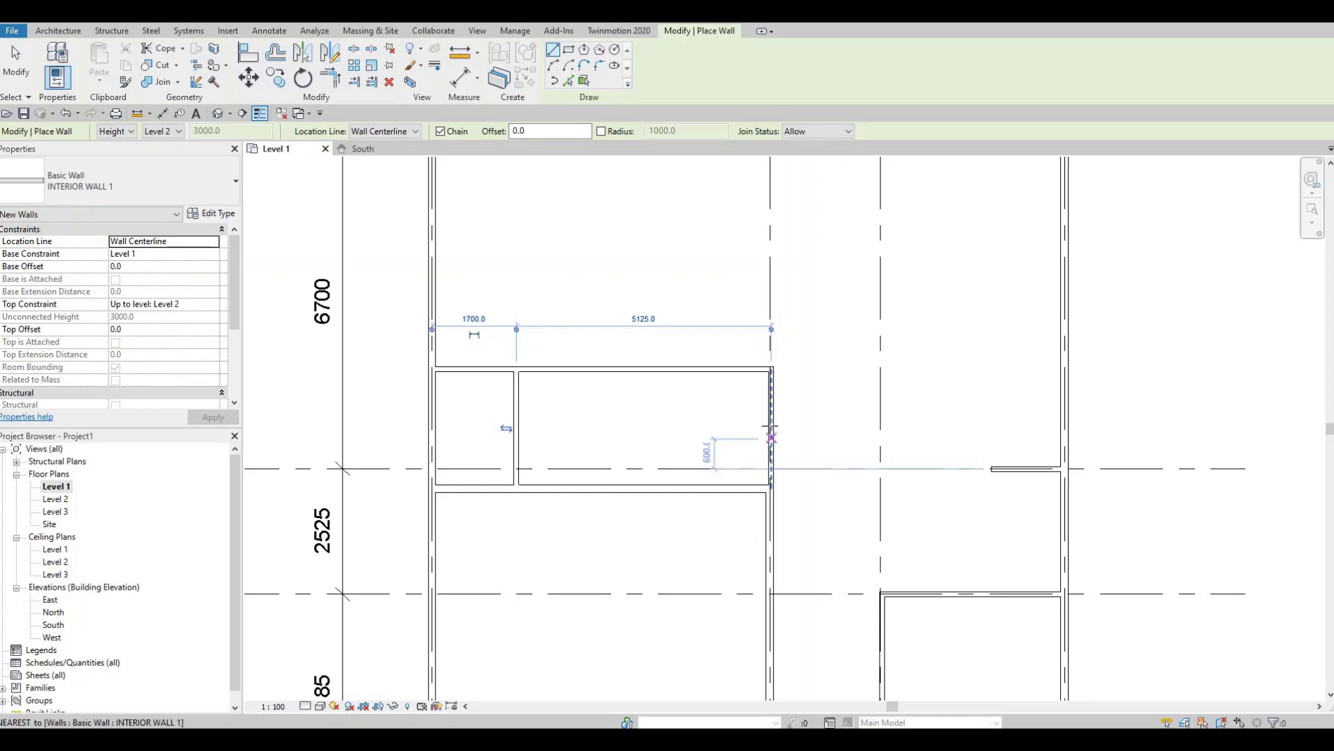
left_click(617, 428)
left_click(617, 370)
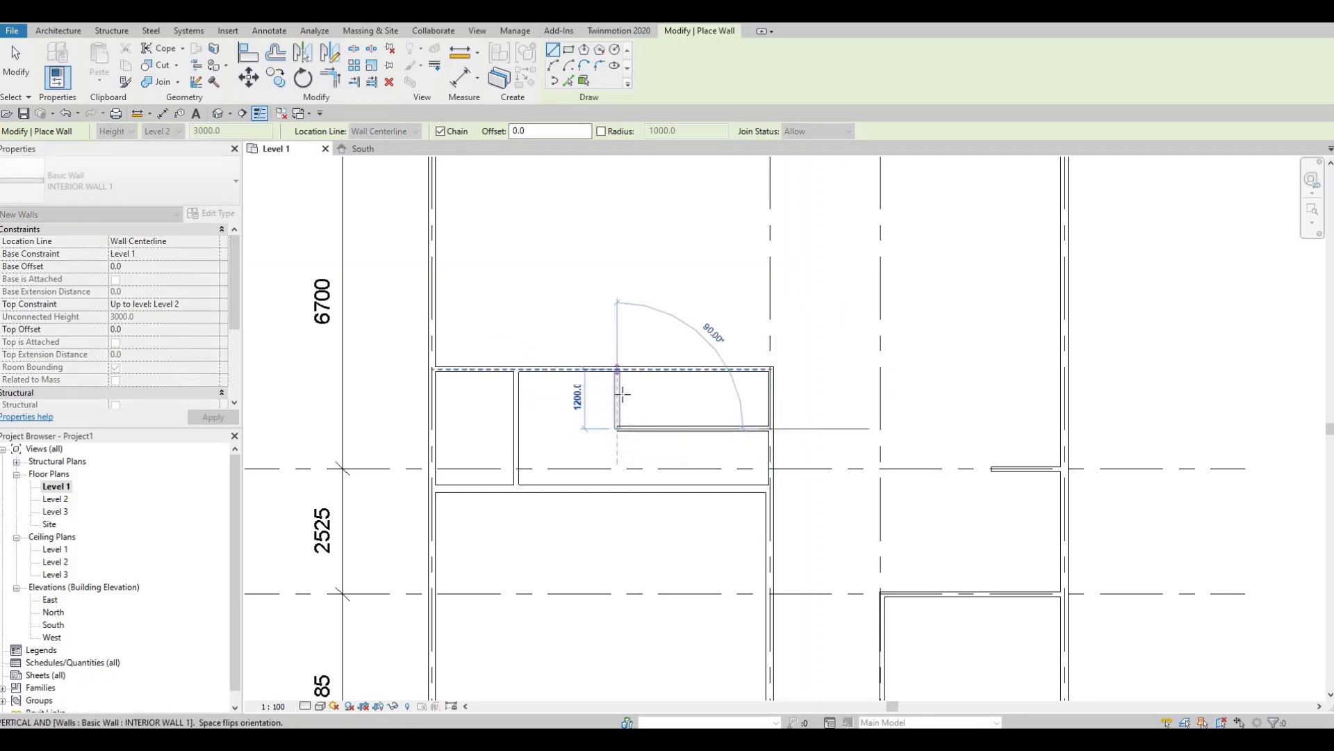
key("Escape")
key("Escape")
Step: Stretch the free end of the L-shaped partition's vertical wall down across the narrow room to slightly beyond its lower wall
left_click(616, 431)
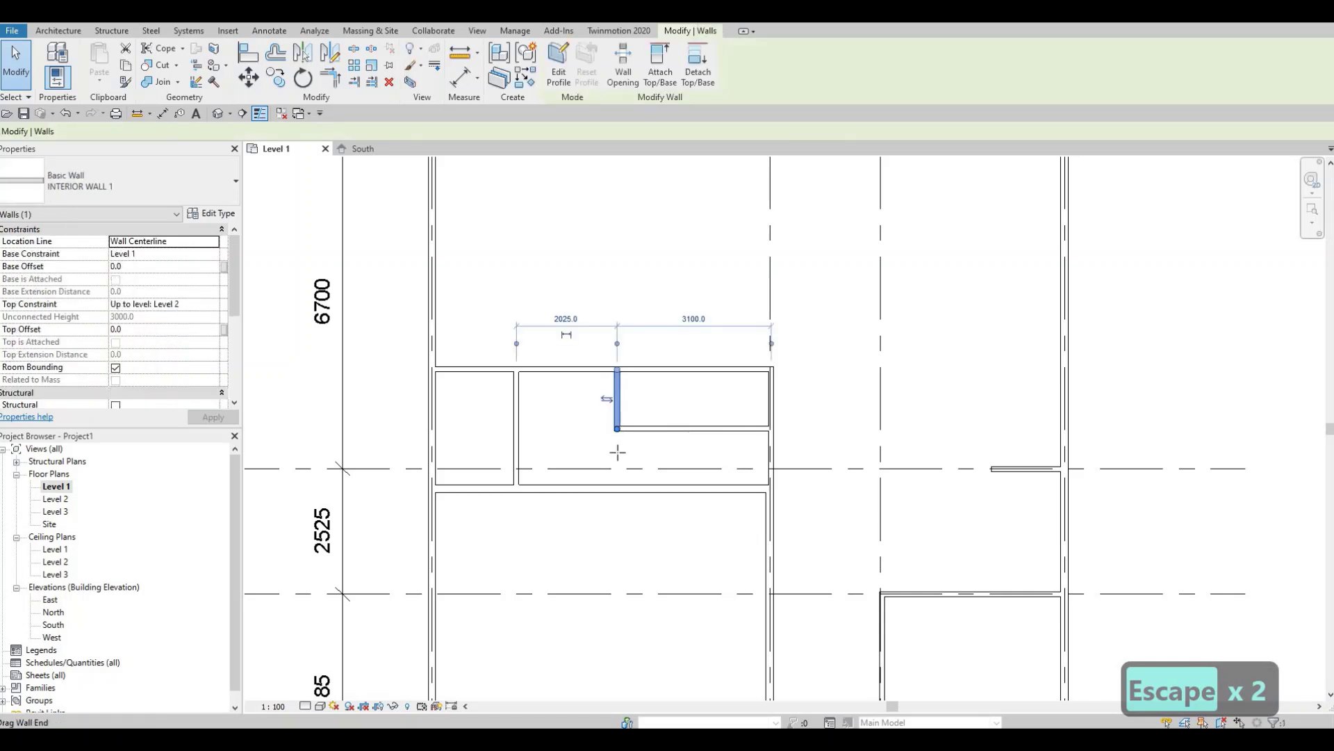
left_click_drag(617, 429, 617, 497)
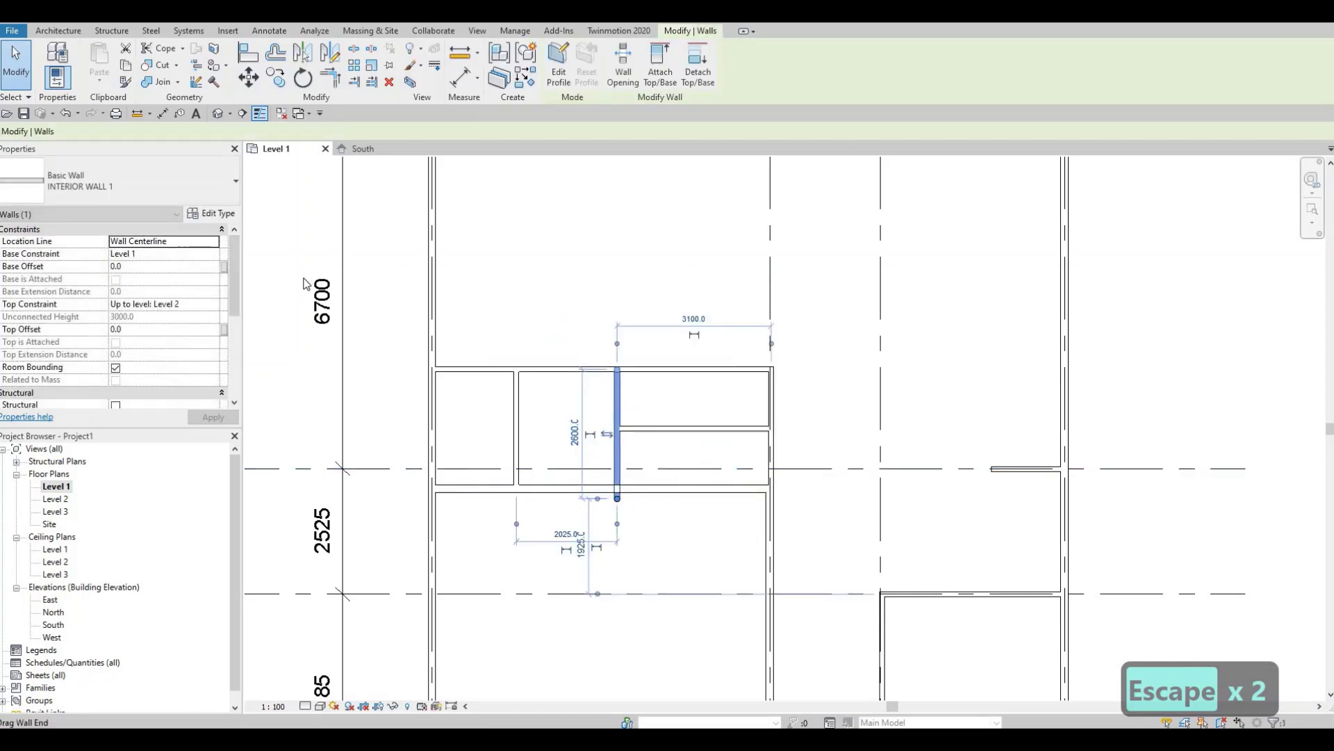
key("Escape")
key("Escape")
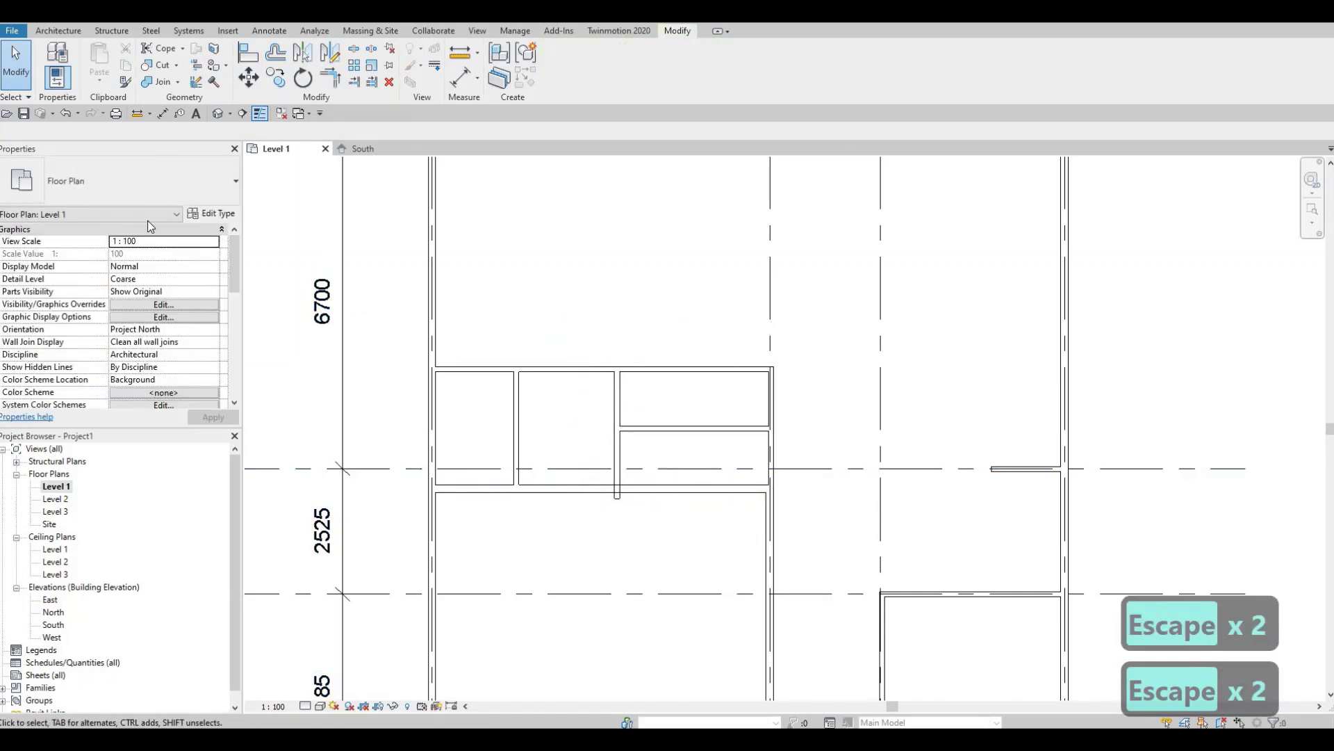
Step: Draw a horizontal INTERIOR WALL 1 segment between the two vertical partitions, in the upper part of the narrow room
left_click(48, 31)
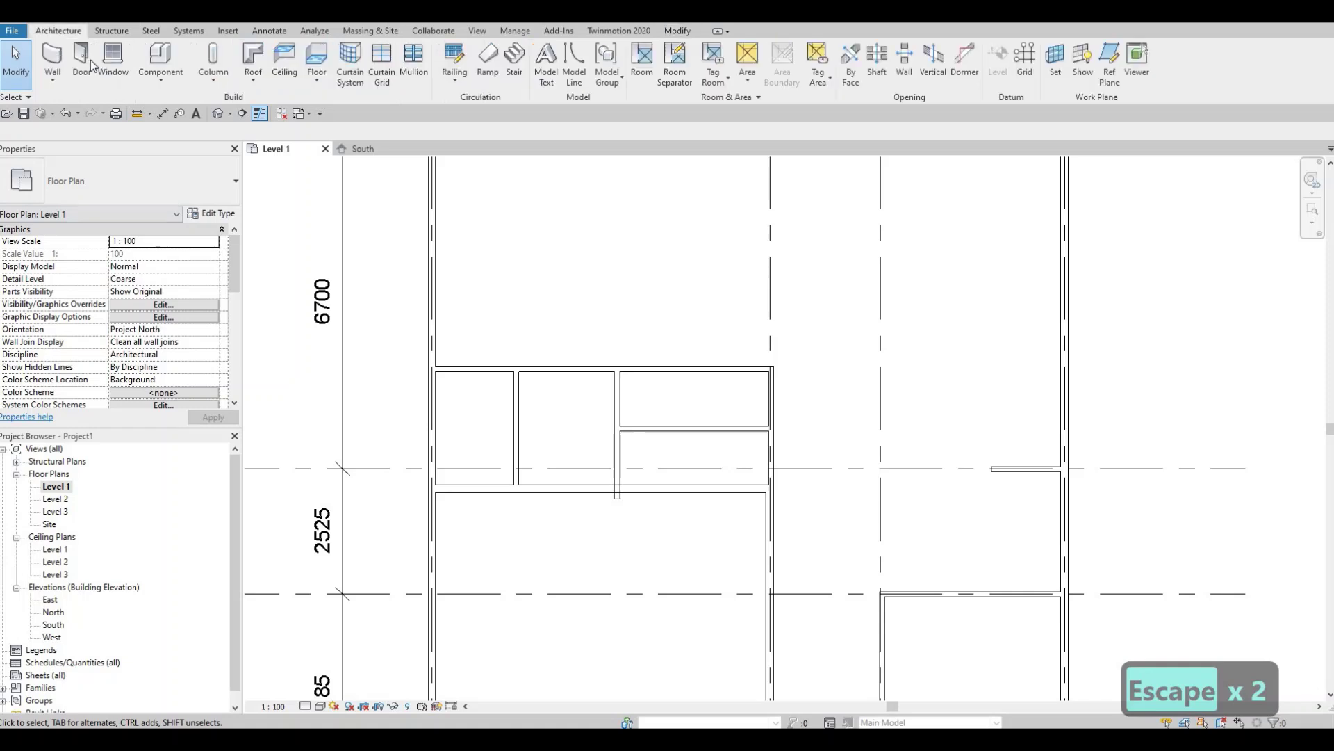
left_click(518, 403)
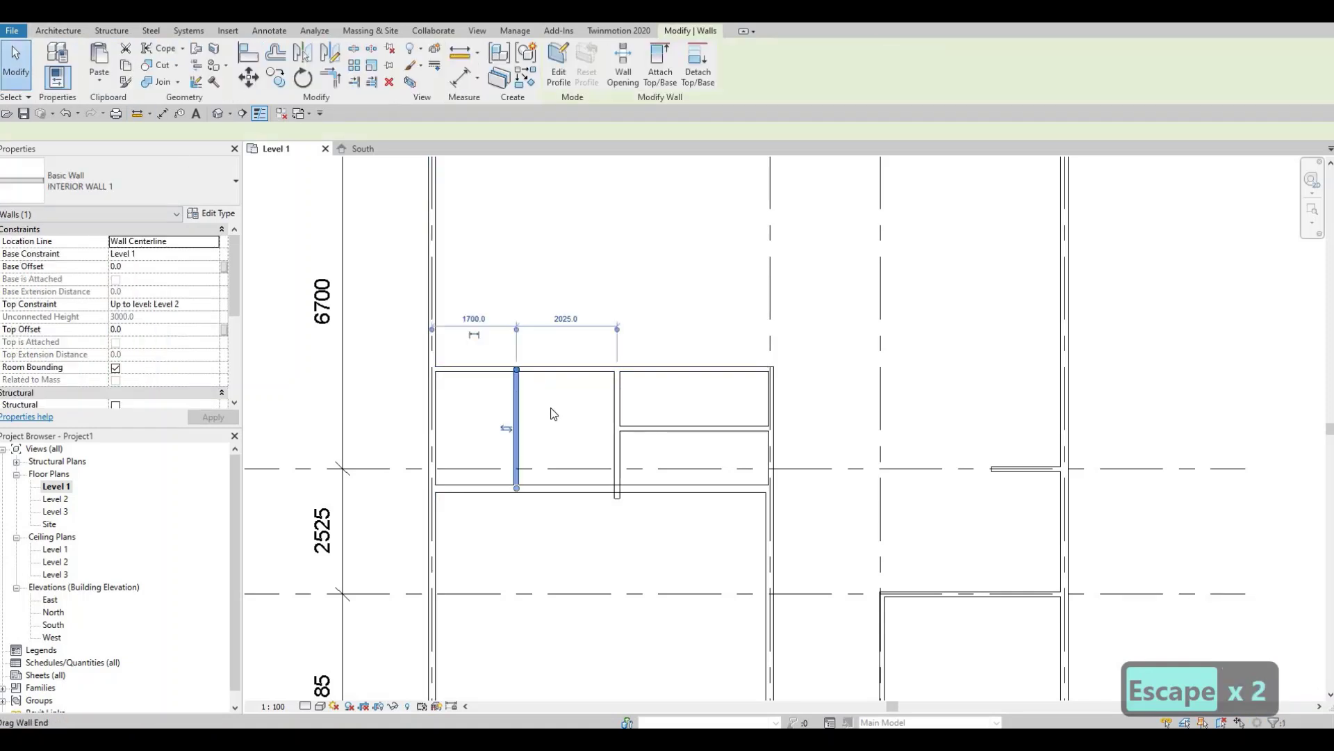
key("c")
key("s")
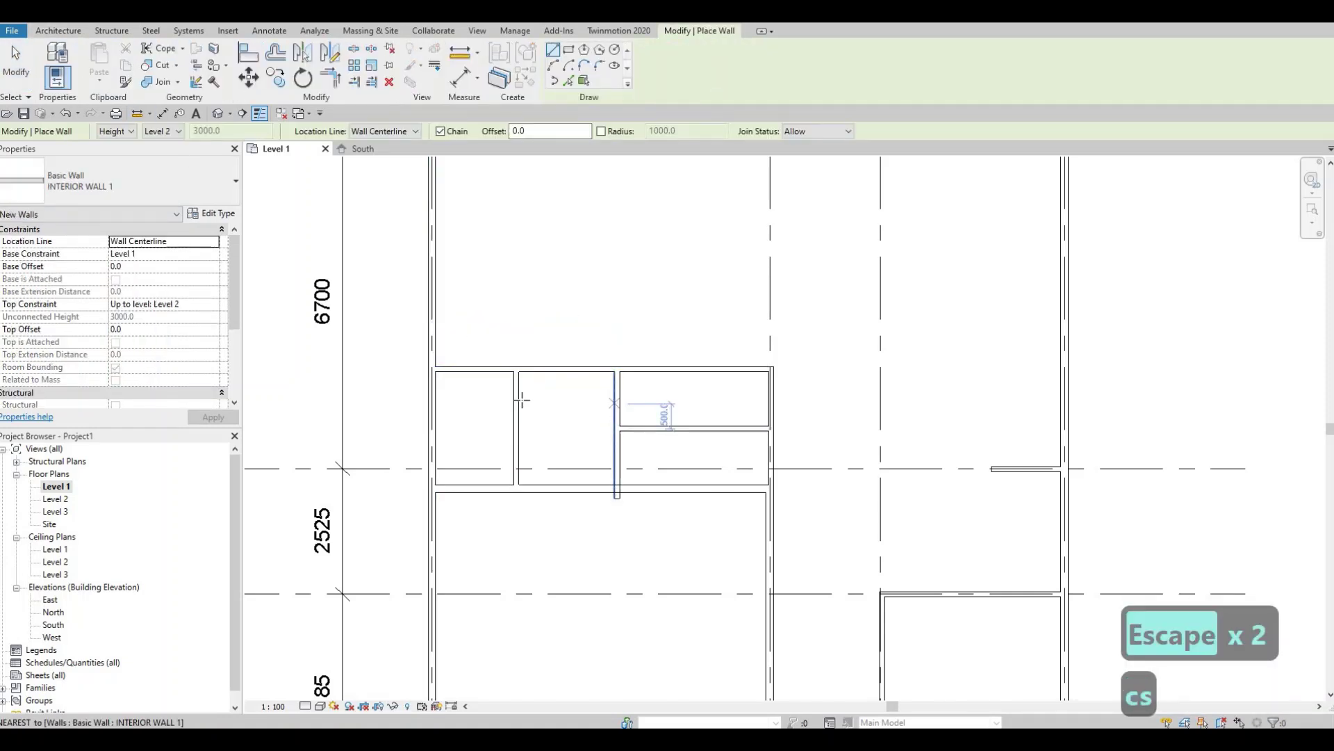
left_click(614, 408)
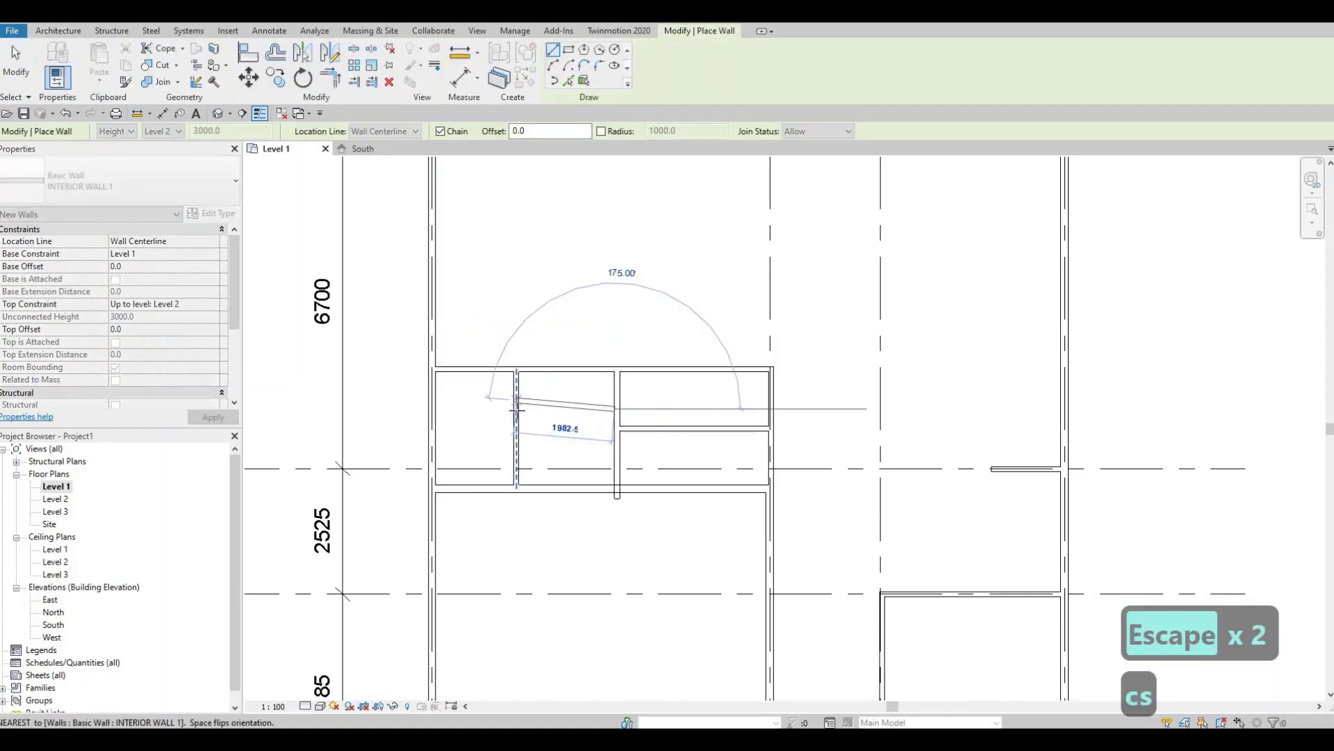
Step: Pull the overshooting end of the partition nearest grid 2 back so it joins the narrow room's lower wall
left_click(617, 486)
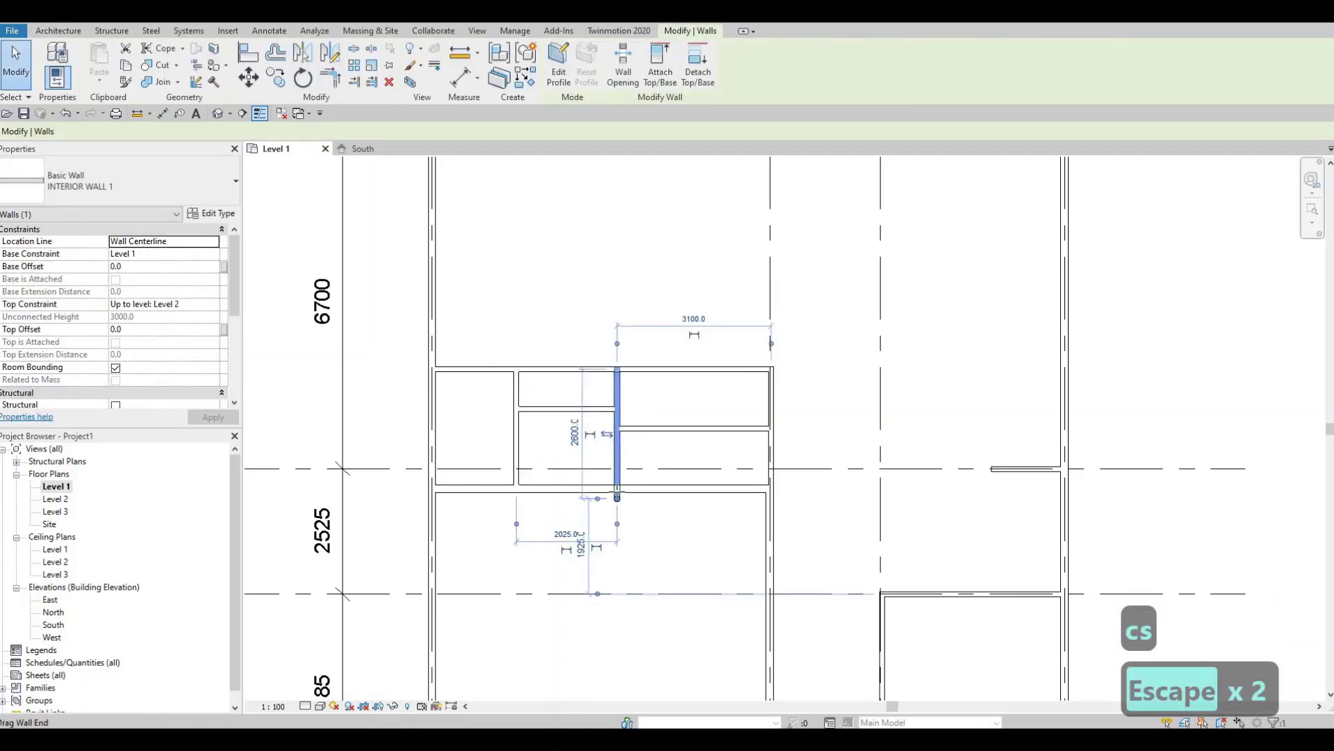
key("Escape")
key("Escape")
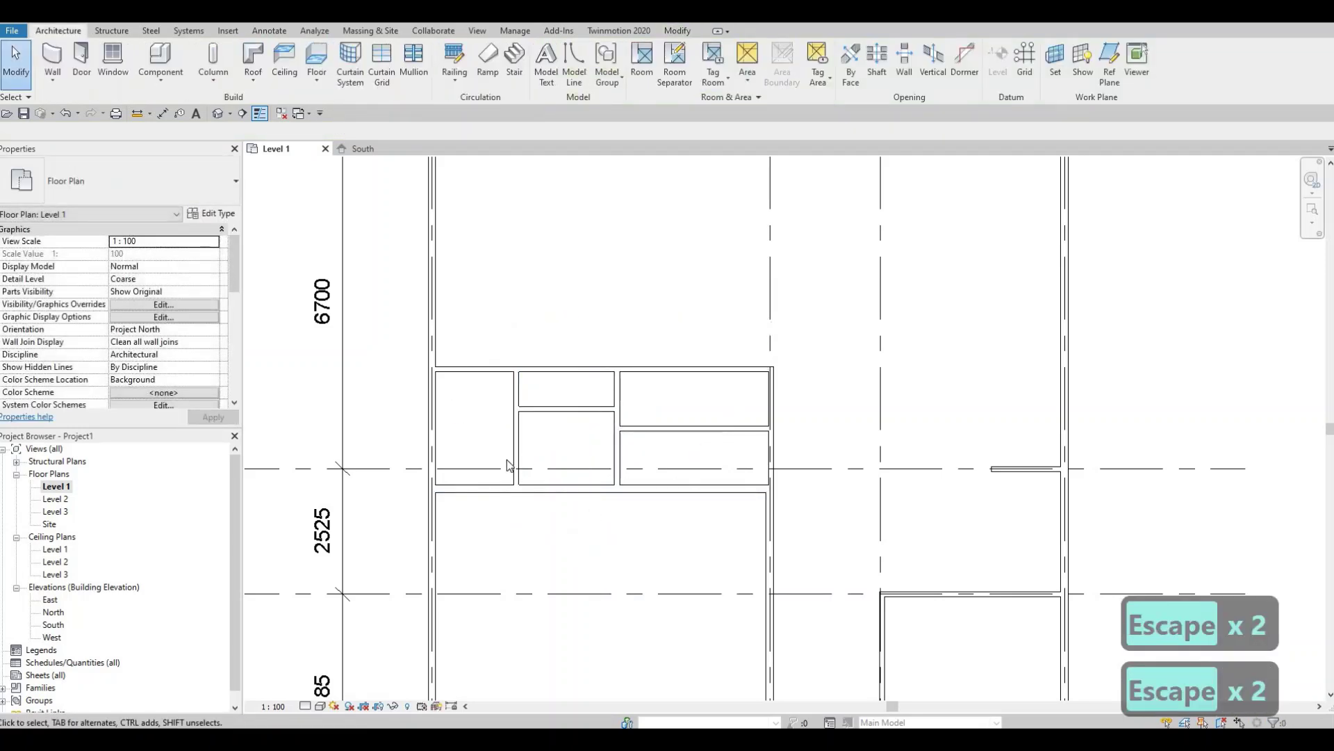
Step: Set the distance between the exterior wall on grid 1 and the nearest vertical partition to 2000 mm
scroll(563, 455, "up", 3)
key("Escape")
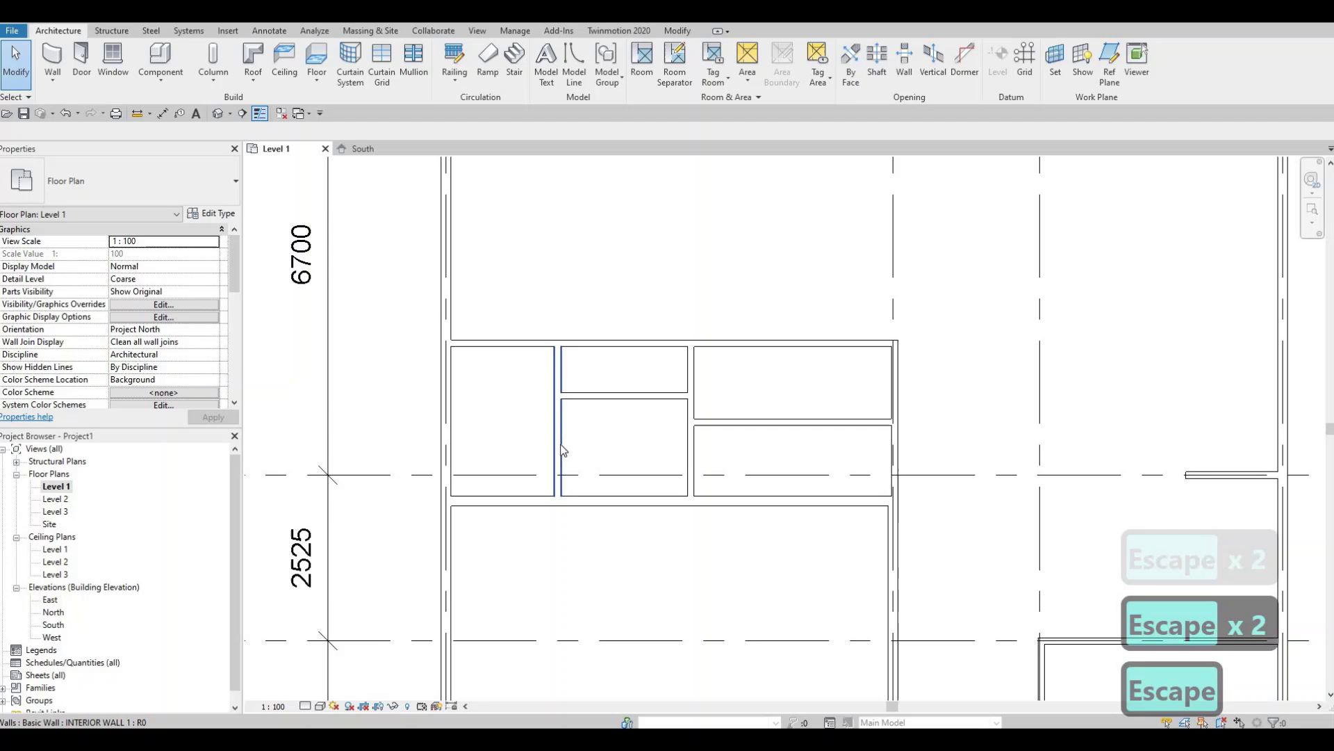
left_click(536, 363)
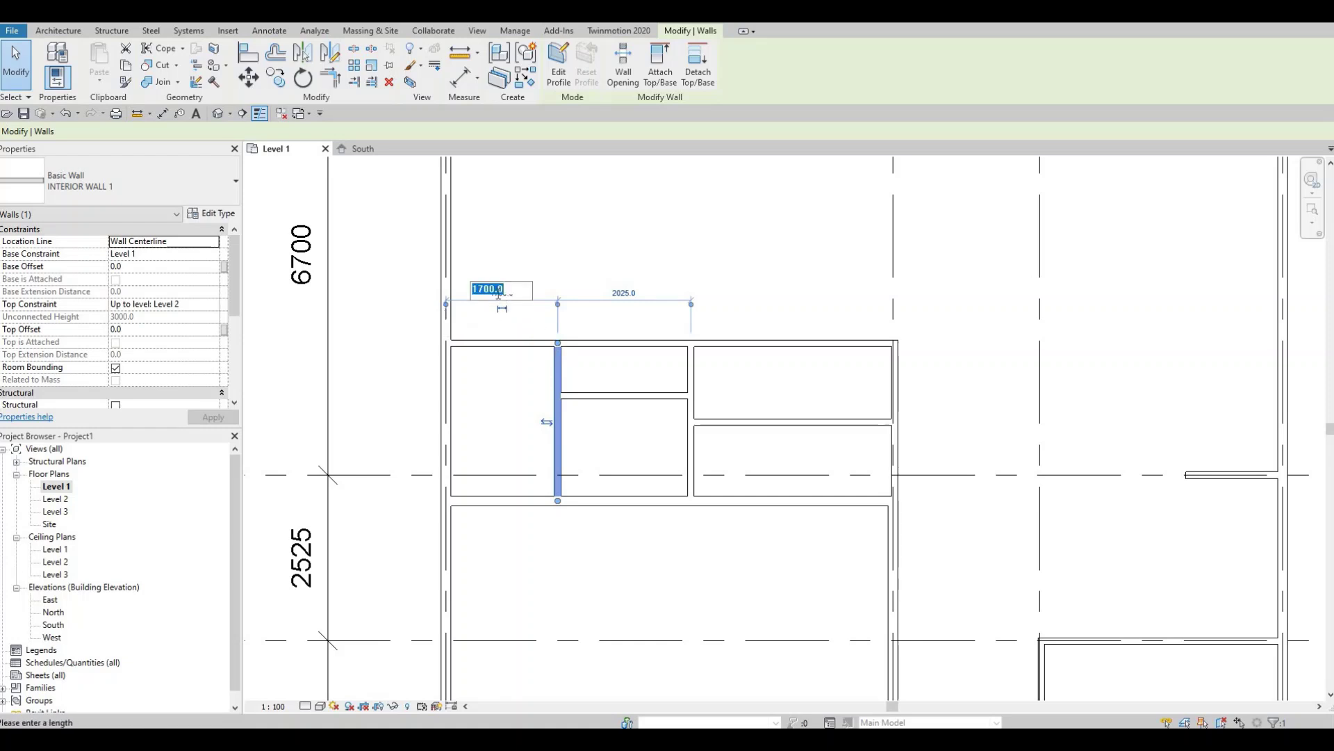
type("2000")
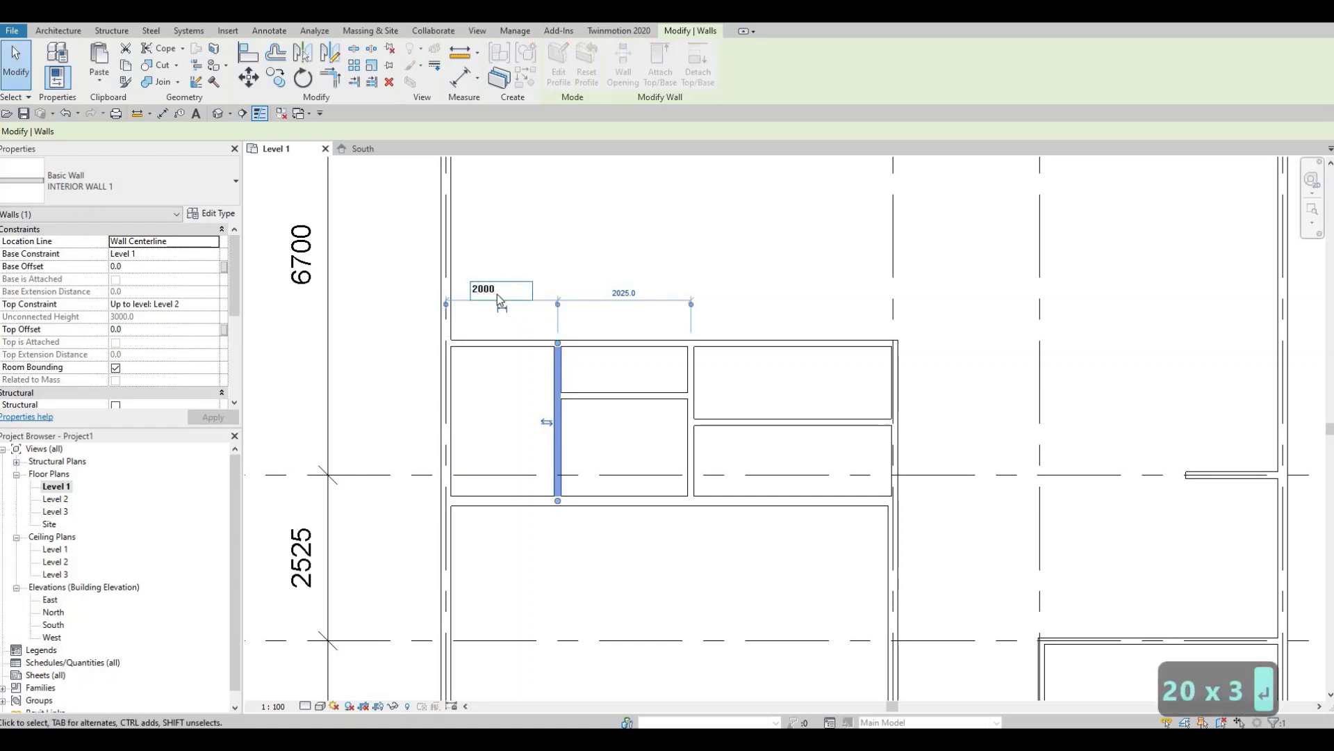
key("Return")
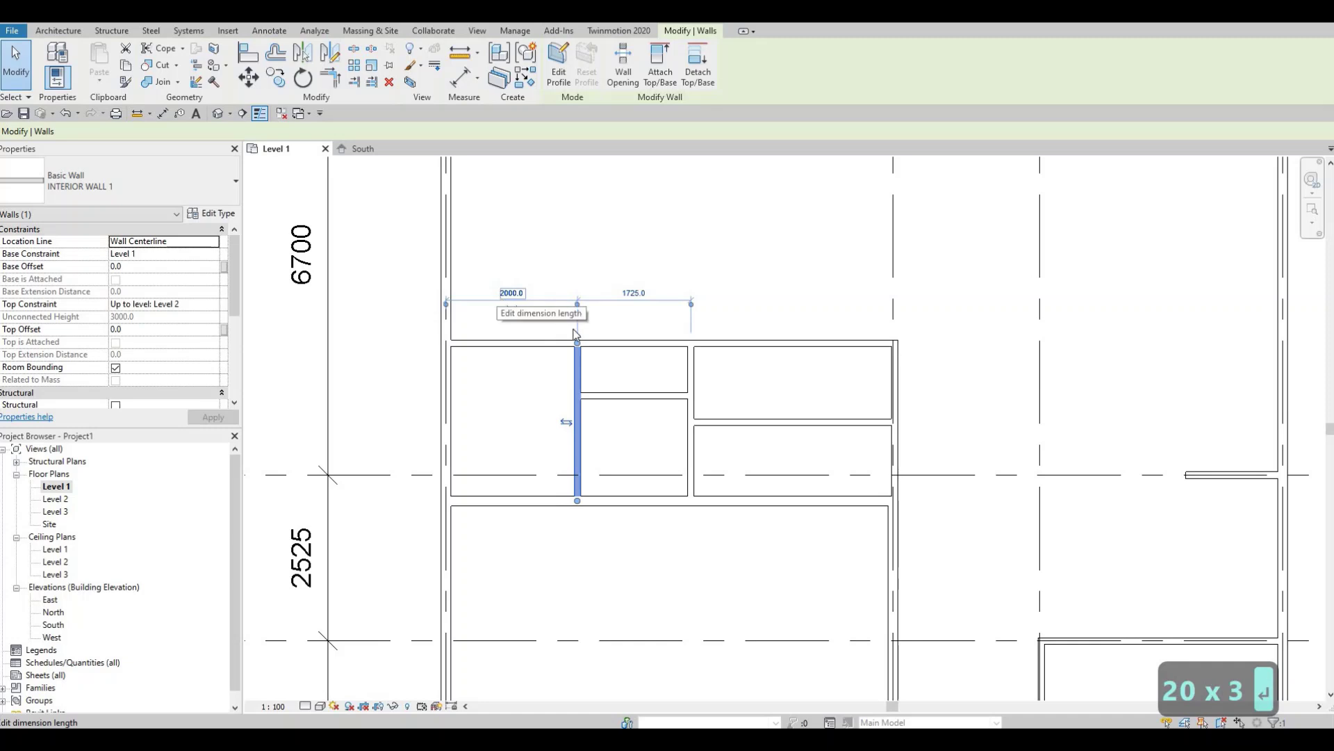
key("Escape")
Step: Move the vertical partition nearest grid 2 so its distance from the other vertical partition is 2100 mm
left_click(689, 427)
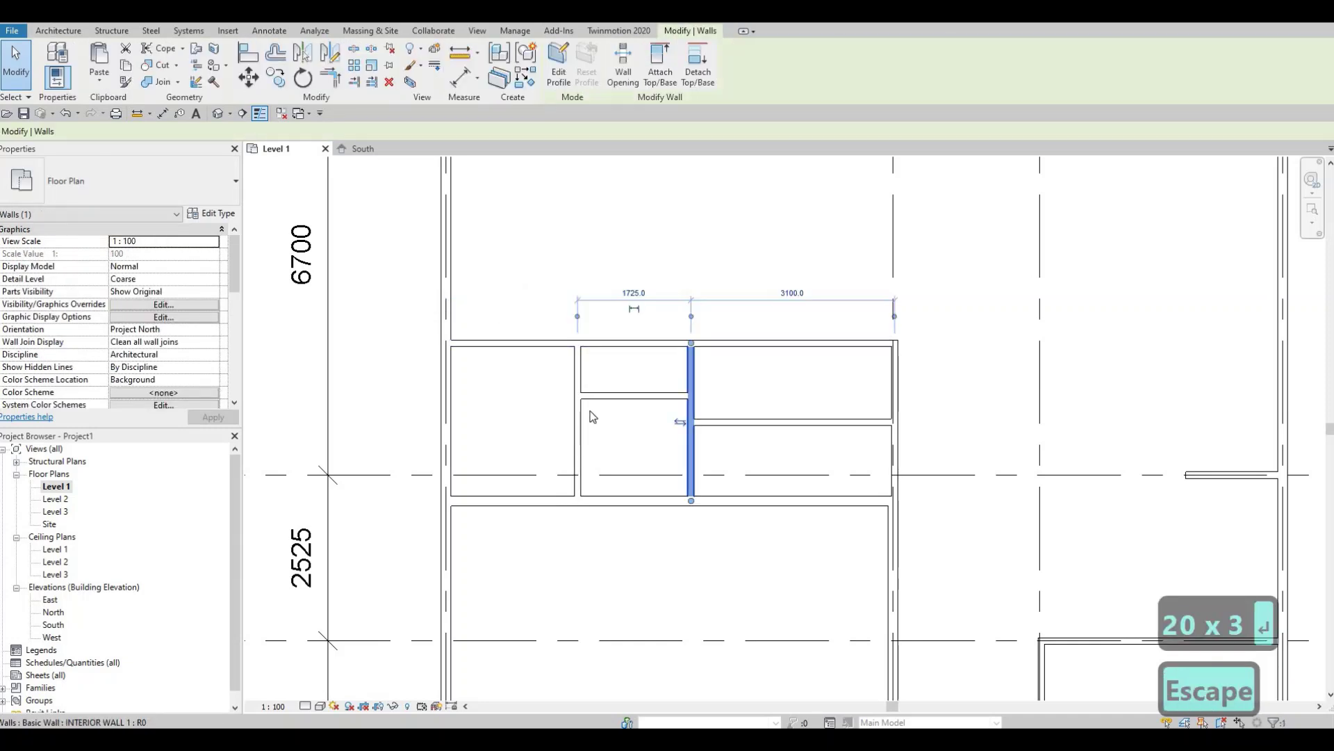
left_click(632, 293)
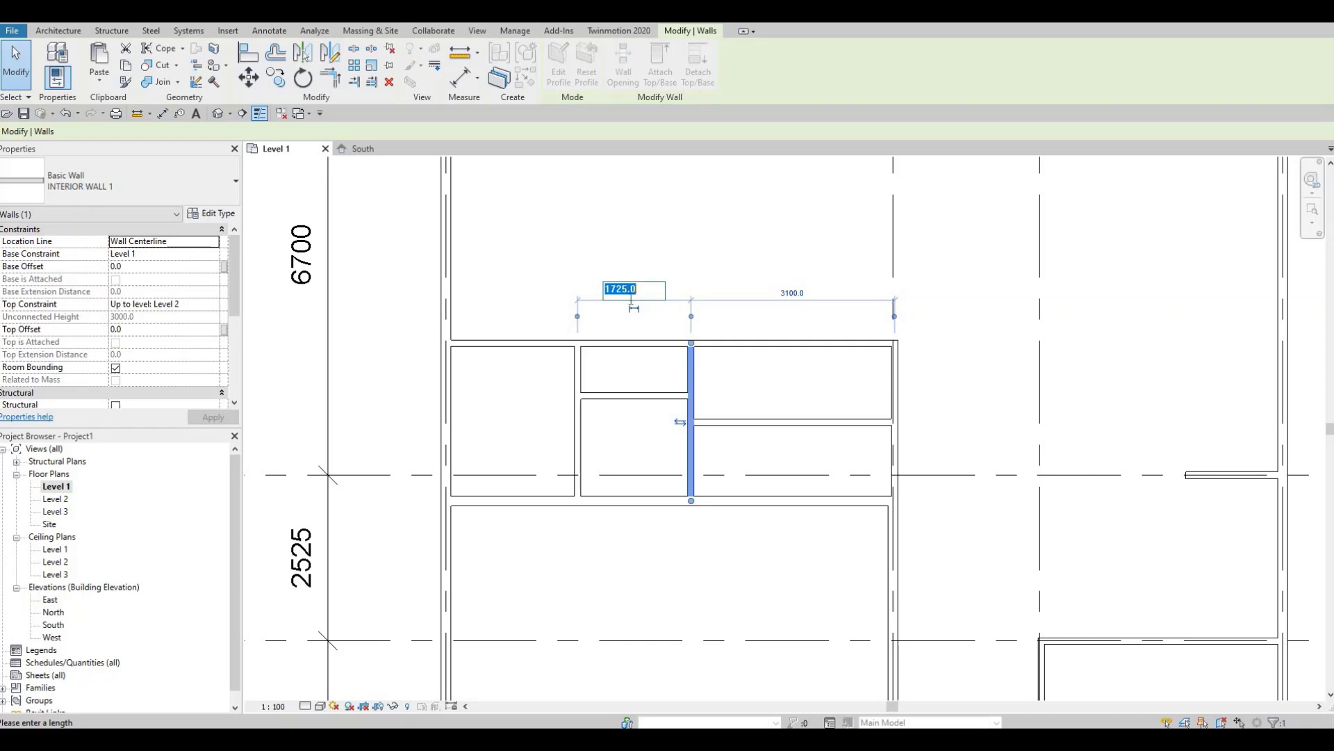
key("F1")
key("F1")
type("2100")
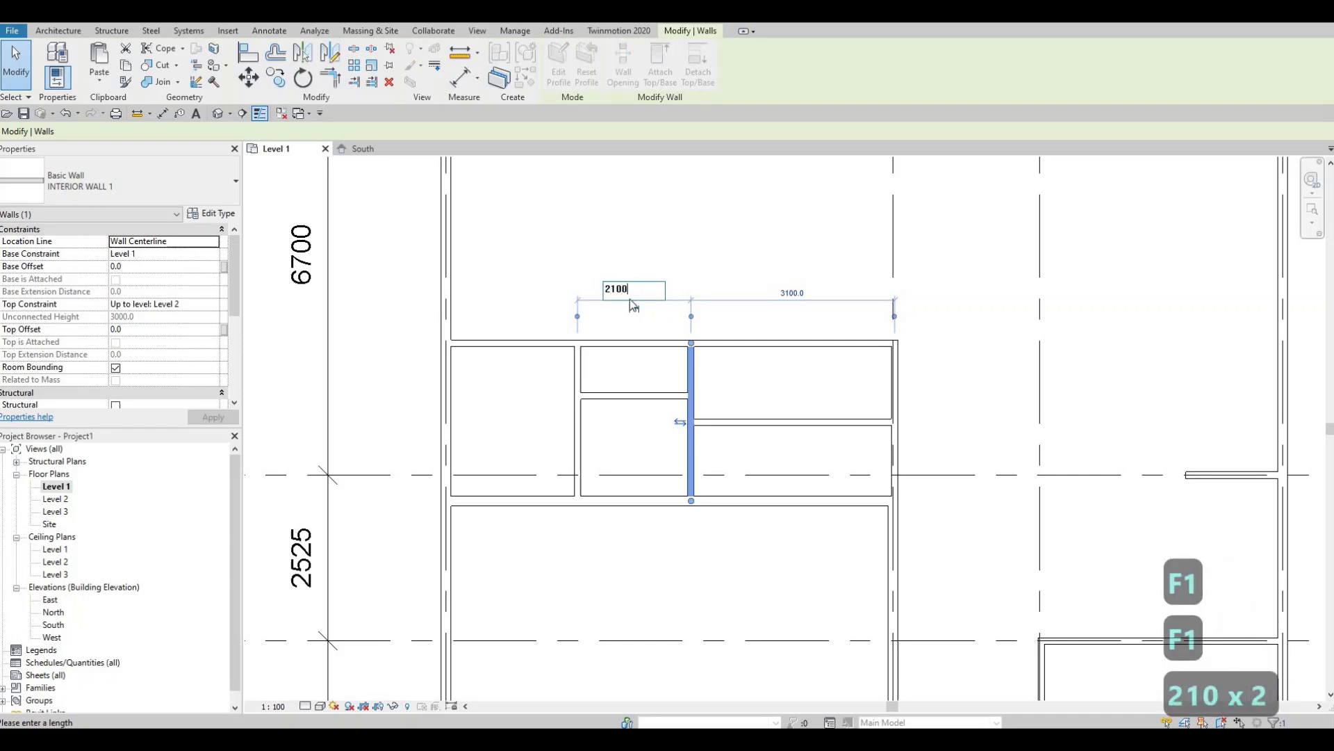
key("Return")
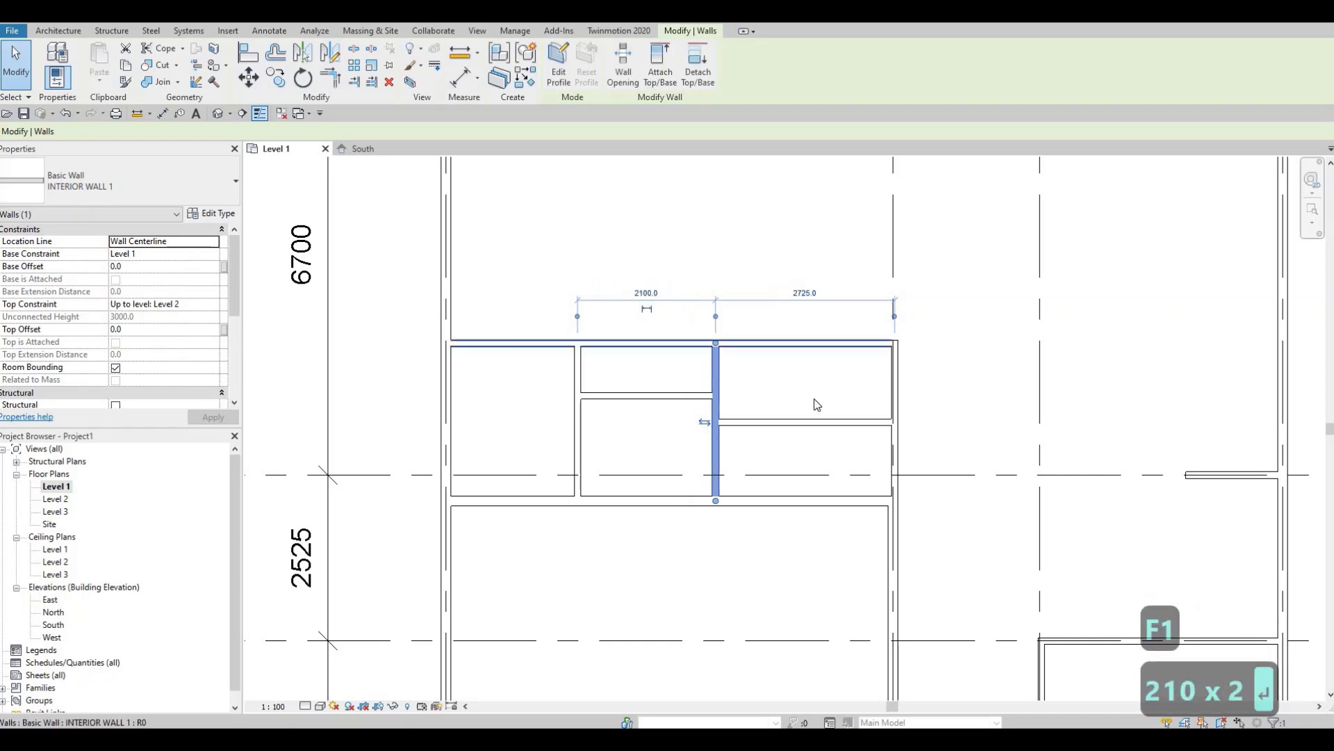
middle_click_drag(733, 419, 644, 414)
key("Escape")
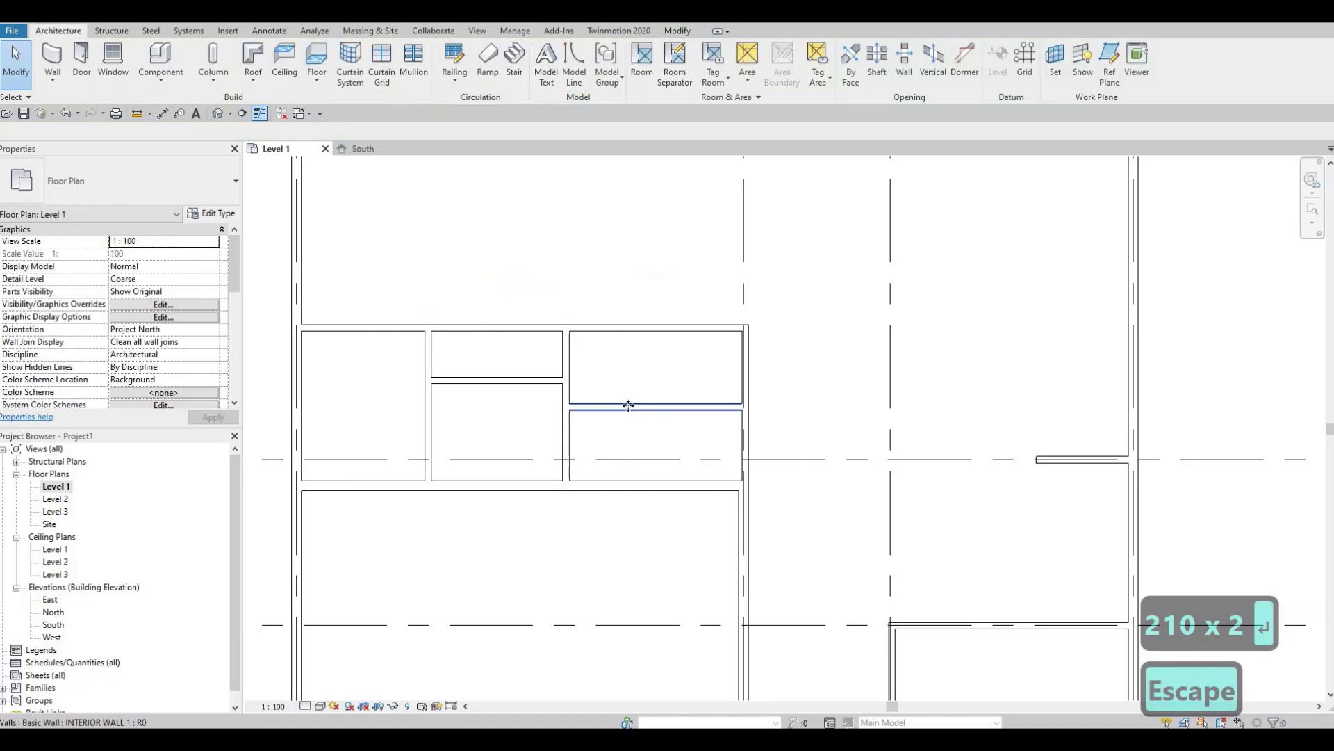
Step: Set the horizontal partition in the compartment nearest grid 2 to 1050 mm from the narrow room's upper wall
left_click(629, 406)
left_click(516, 365)
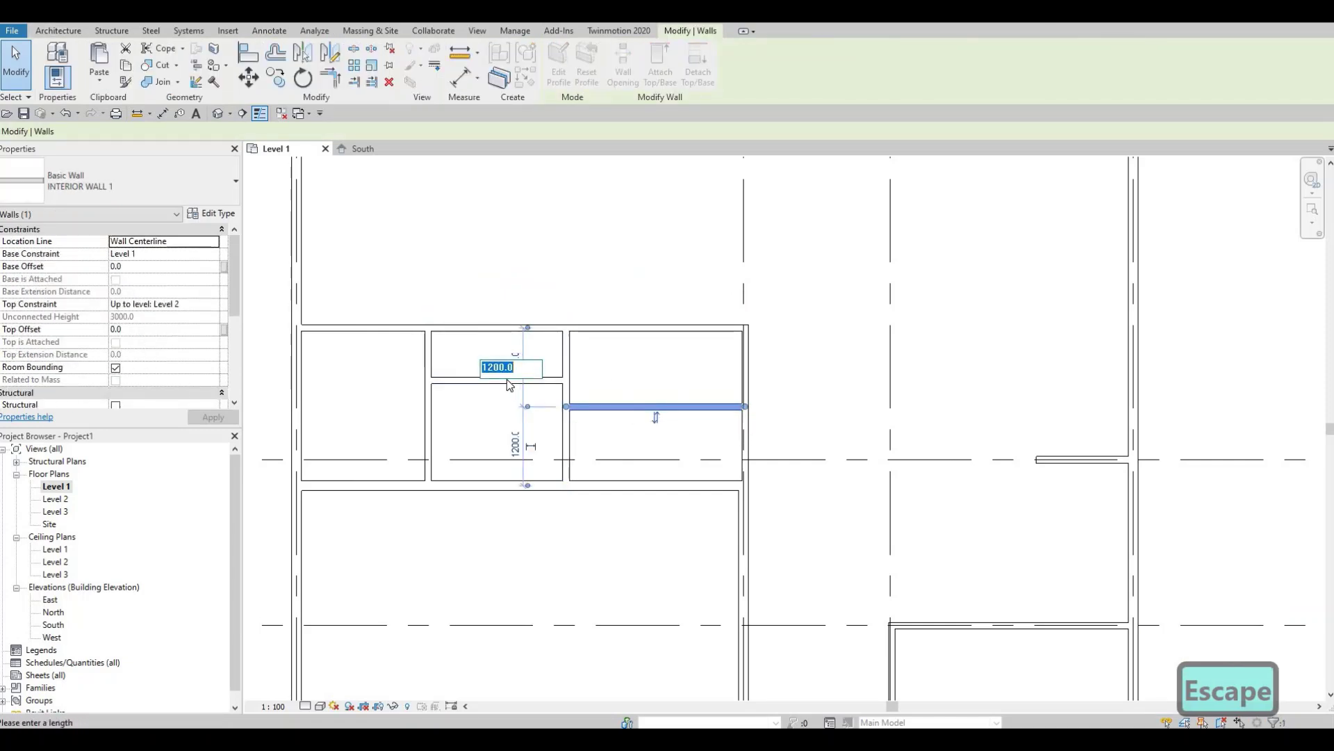
type("1")
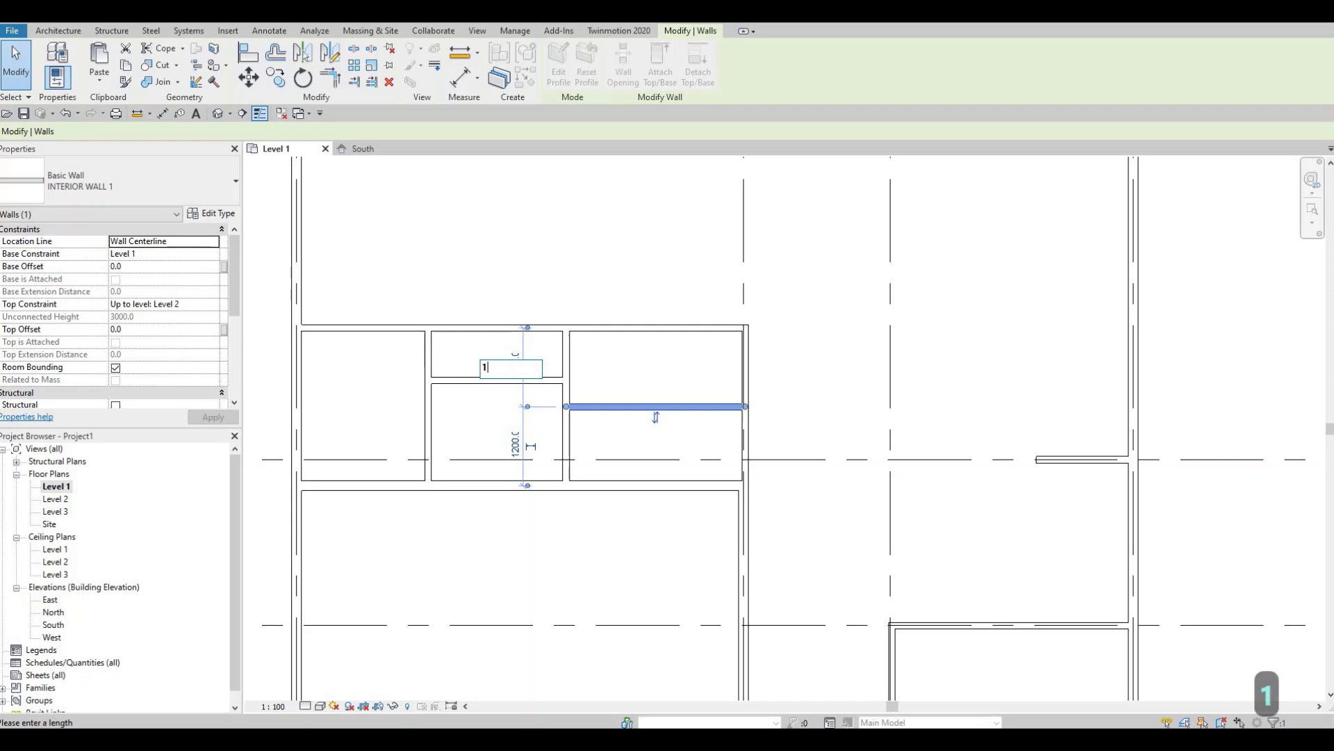
type("050")
key("Return")
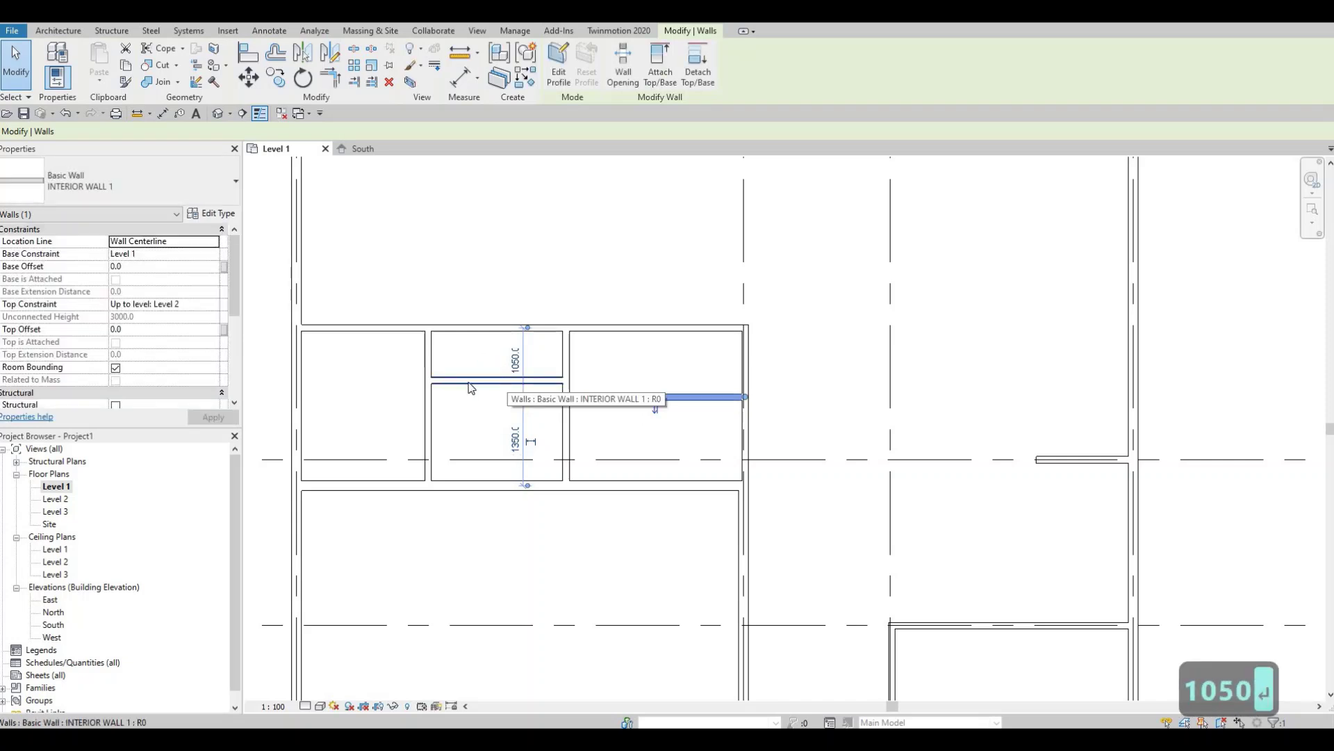
key("Escape")
Step: Check the distance between the middle compartment's horizontal partition and the narrow room's upper wall
left_click(497, 381)
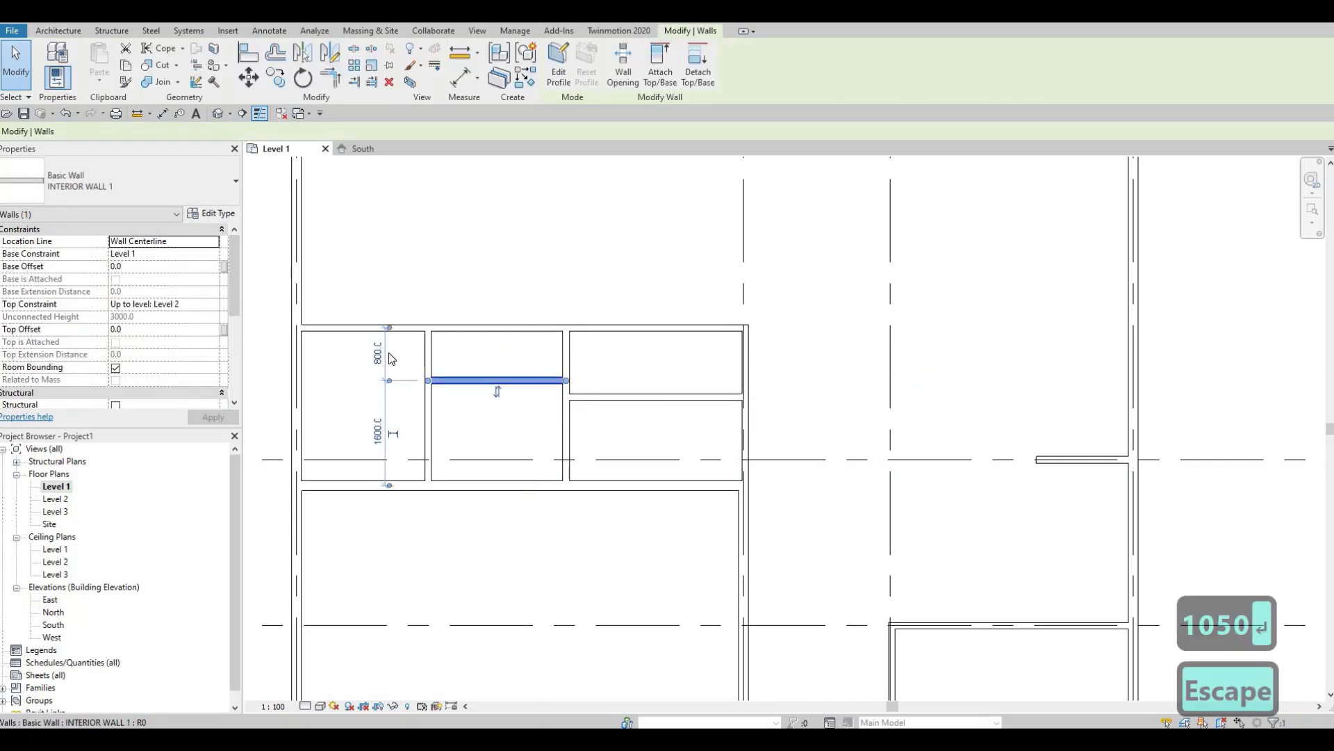
left_click(377, 355)
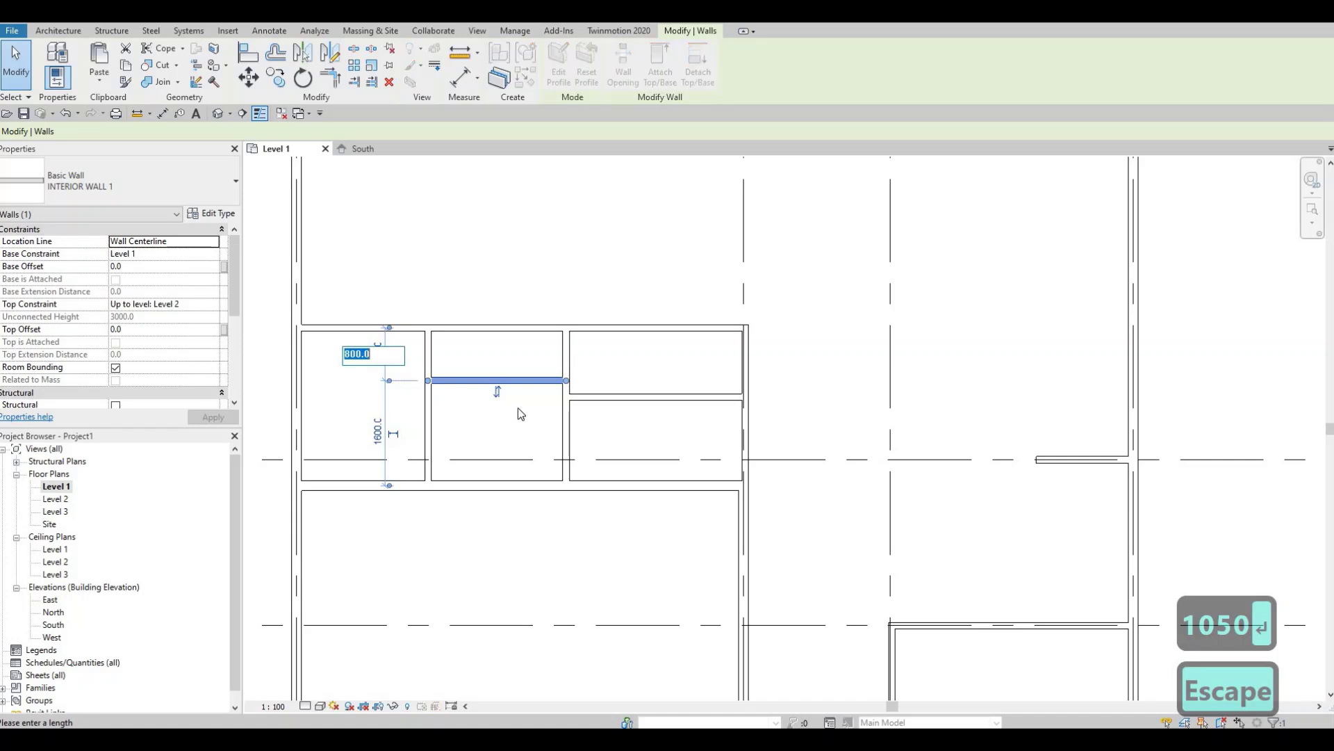
key("Escape")
key("Escape")
Step: Draw an 800 mm horizontal INTERIOR WALL 1 segment from the grid 2 wall toward grid 3, in line with the narrow room's lower wall
scroll(506, 410, "down", 2)
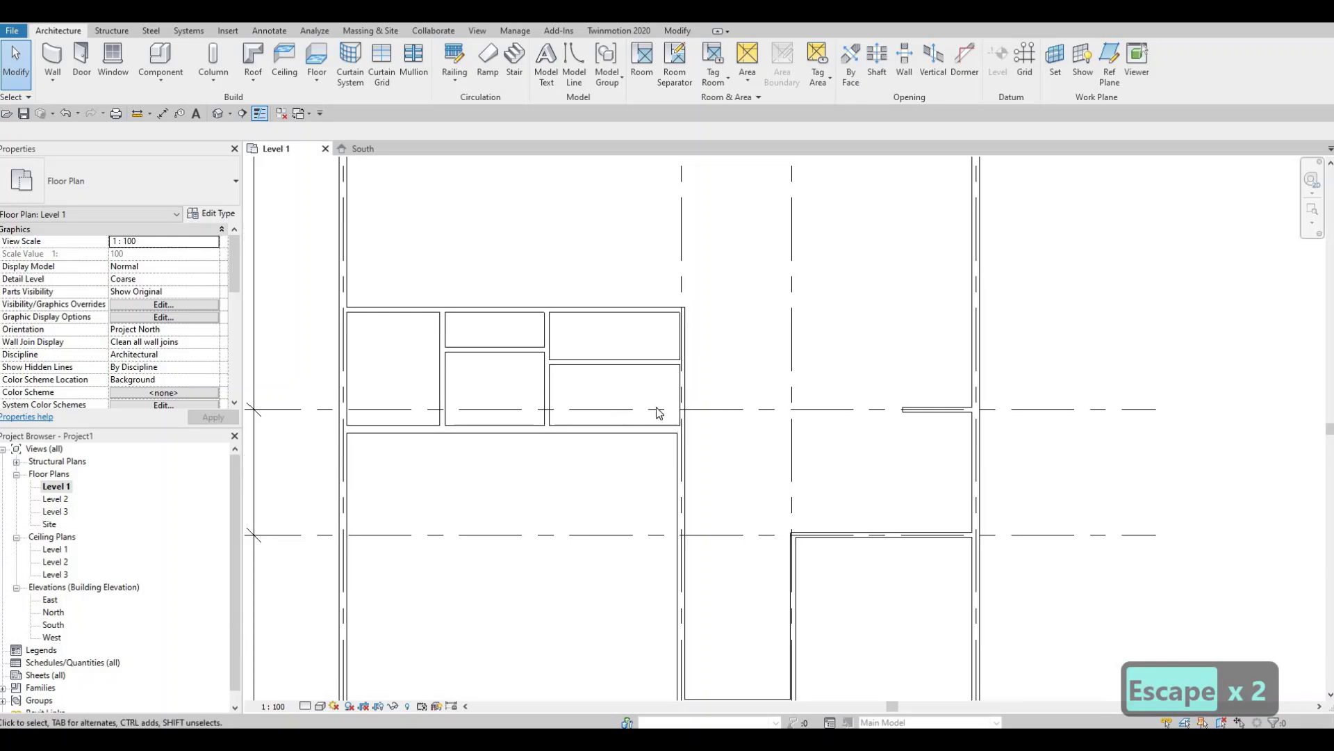
middle_click_drag(630, 410, 683, 375)
scroll(652, 447, "down", 2)
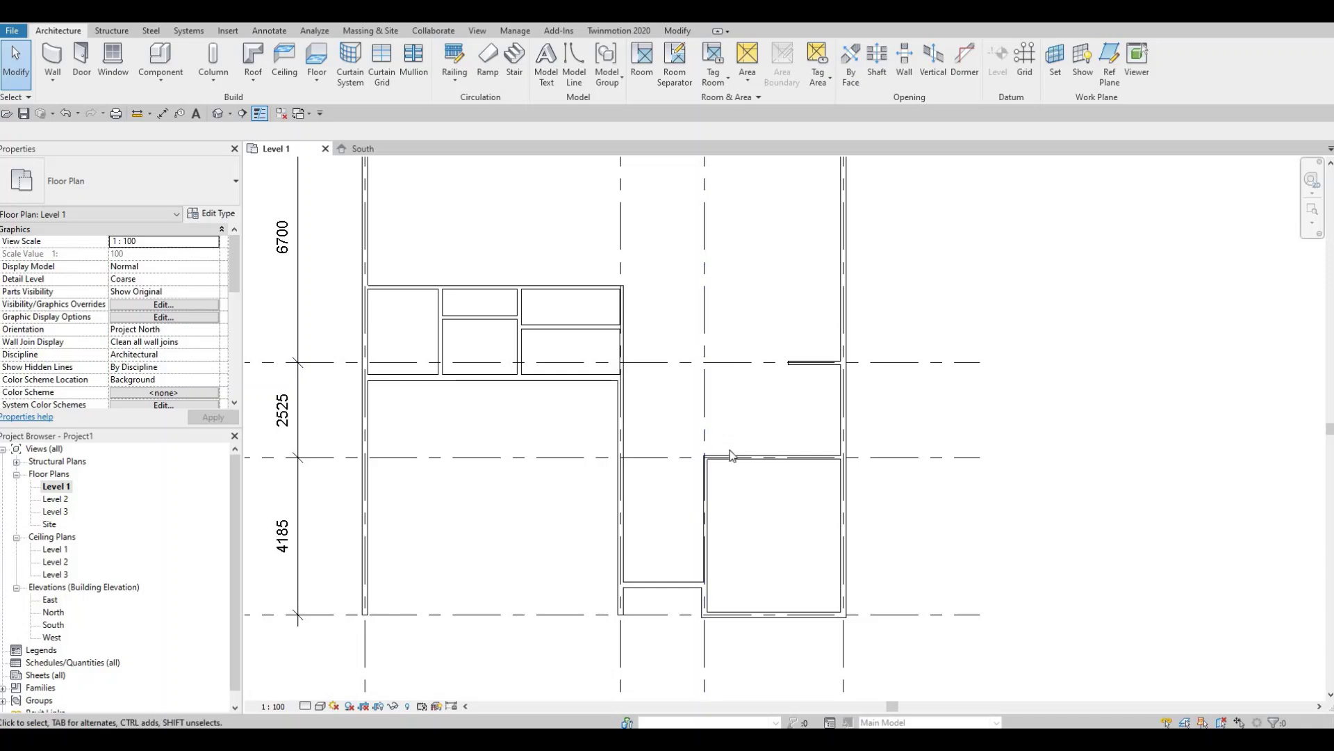
key("w")
key("n")
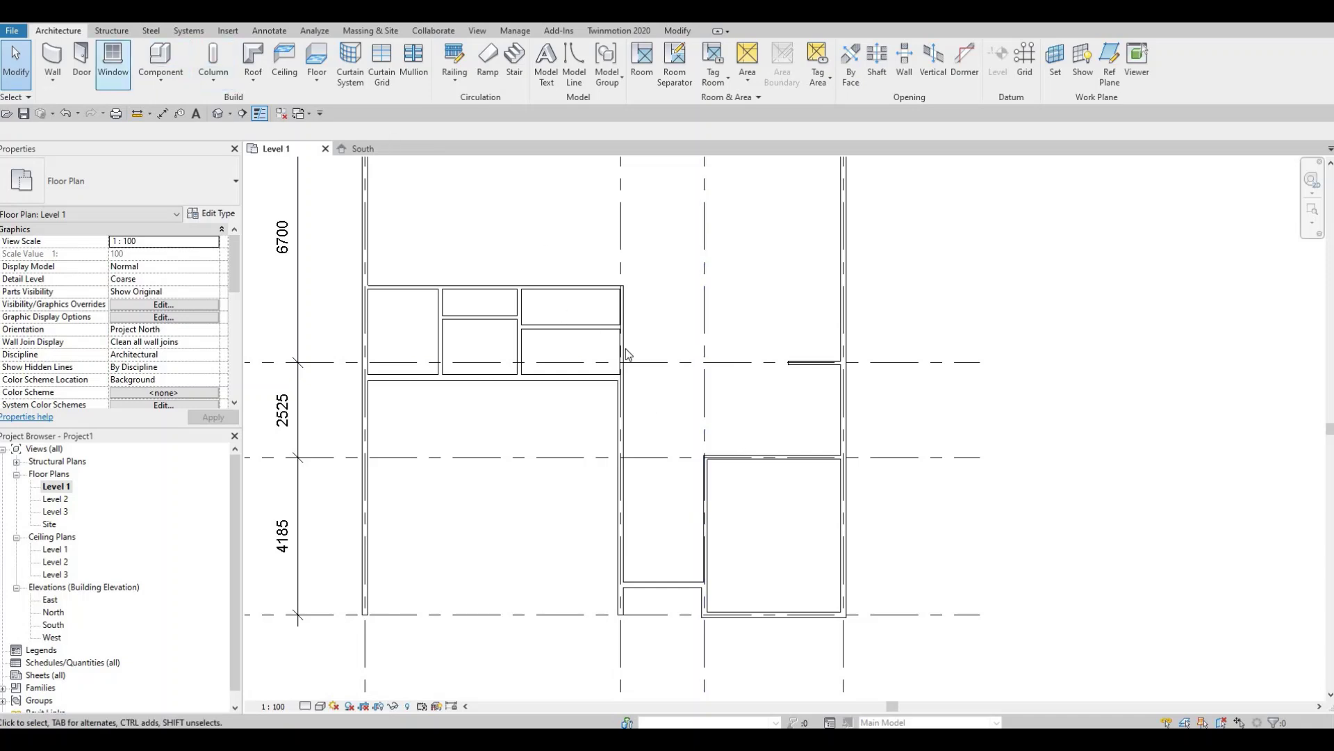
left_click(623, 347)
scroll(627, 410, "up", 2)
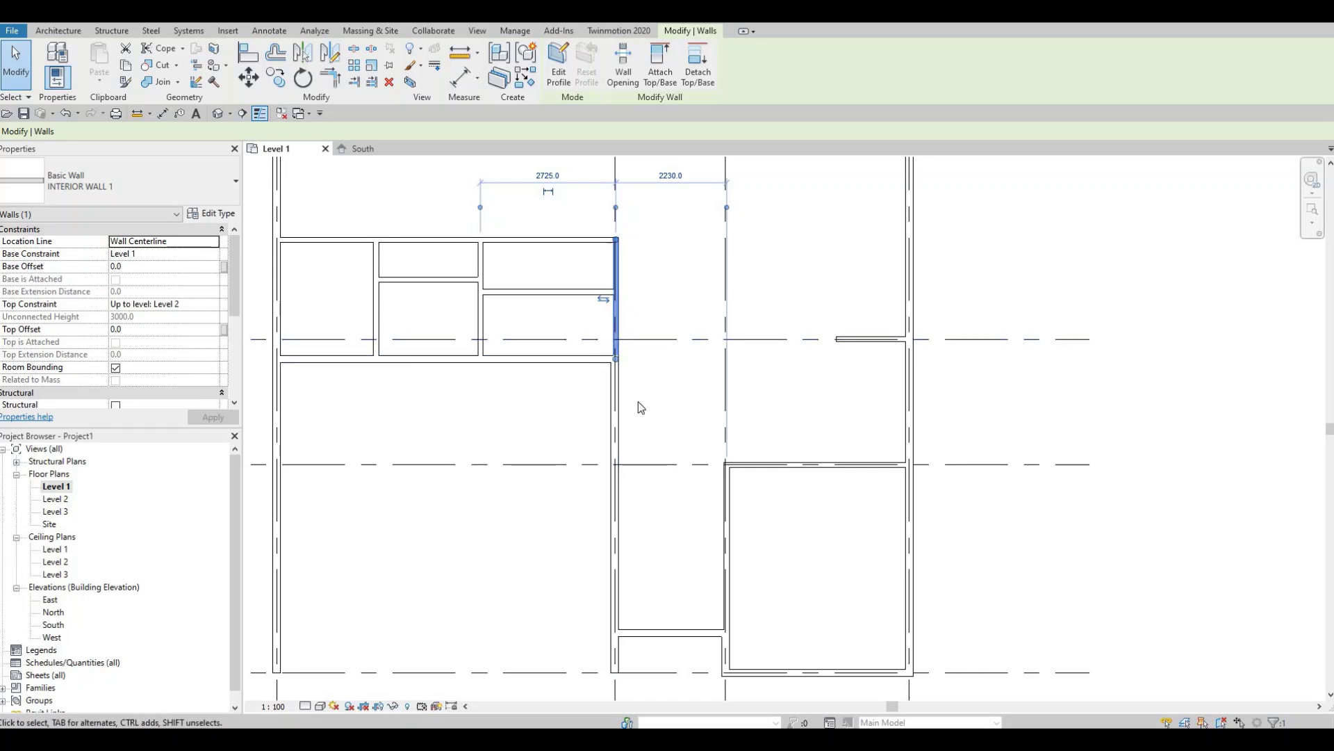
key("c")
key("s")
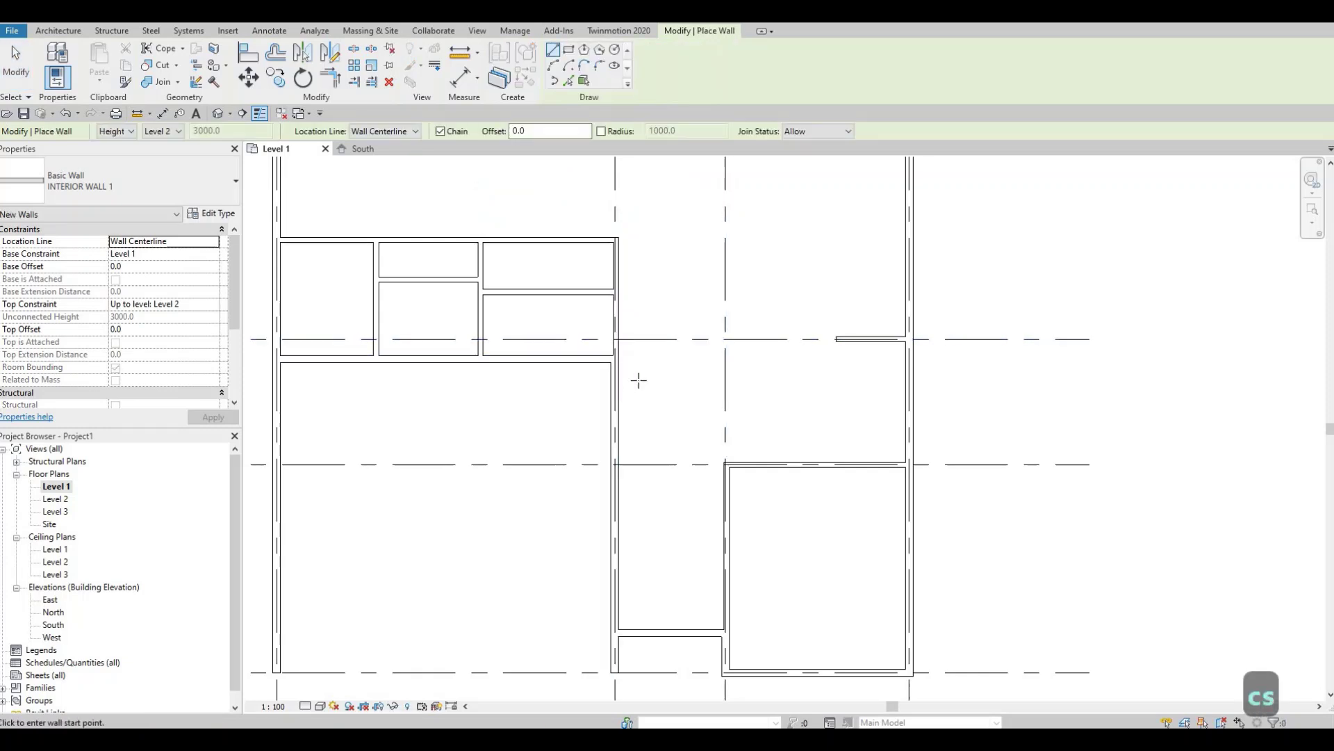
scroll(629, 358, "up", 4)
left_click(641, 340)
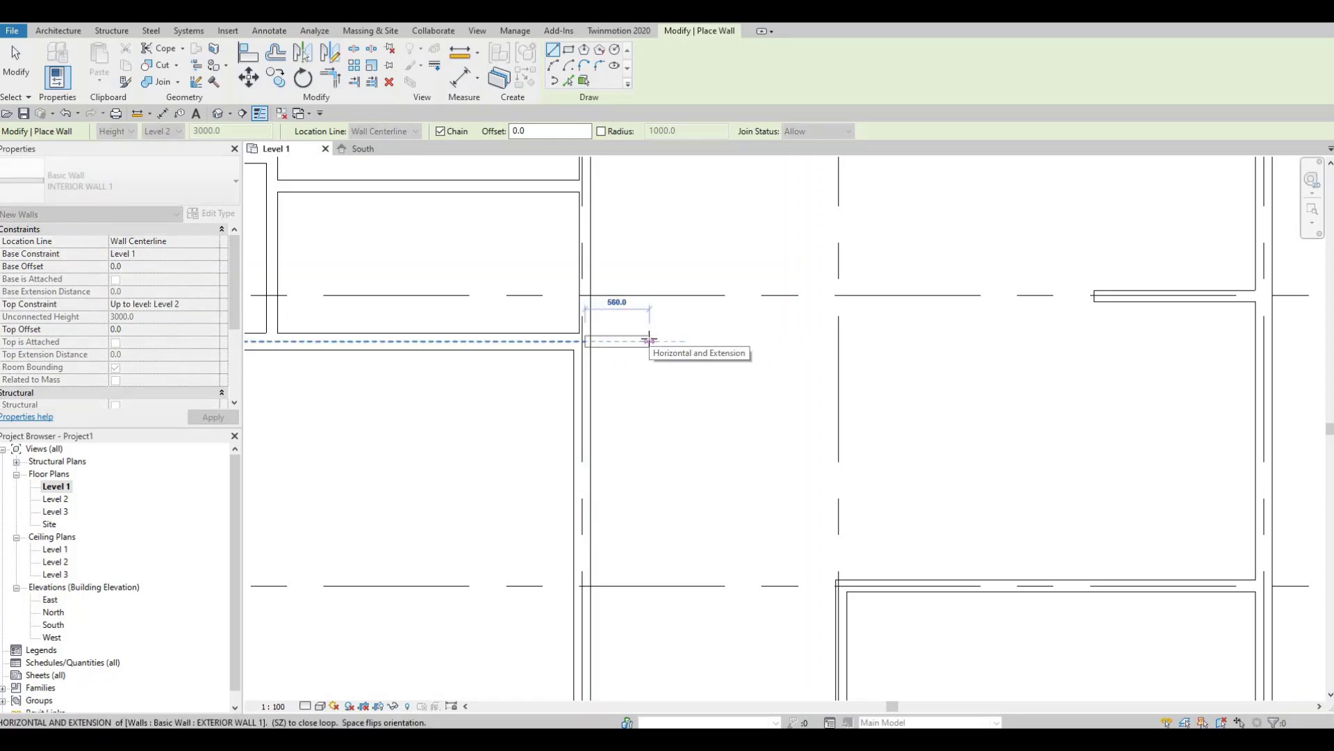
type("800")
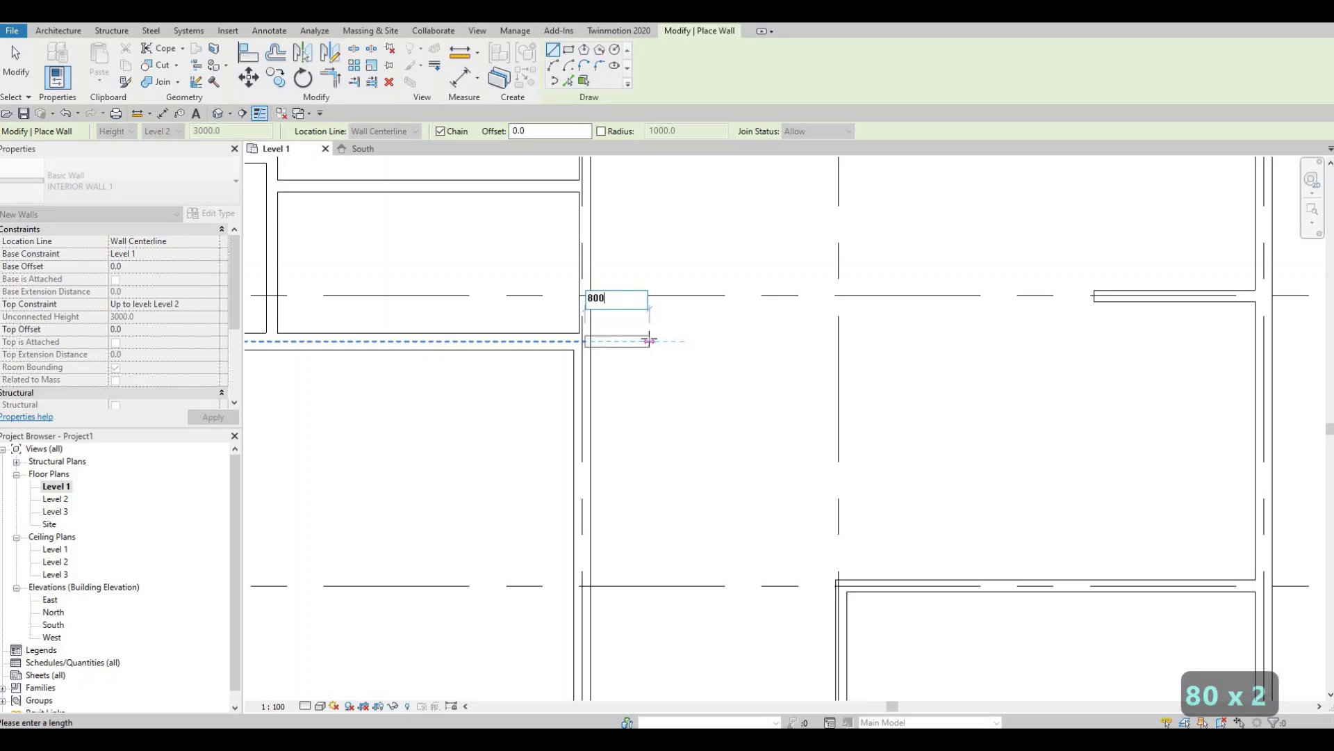
key("Return")
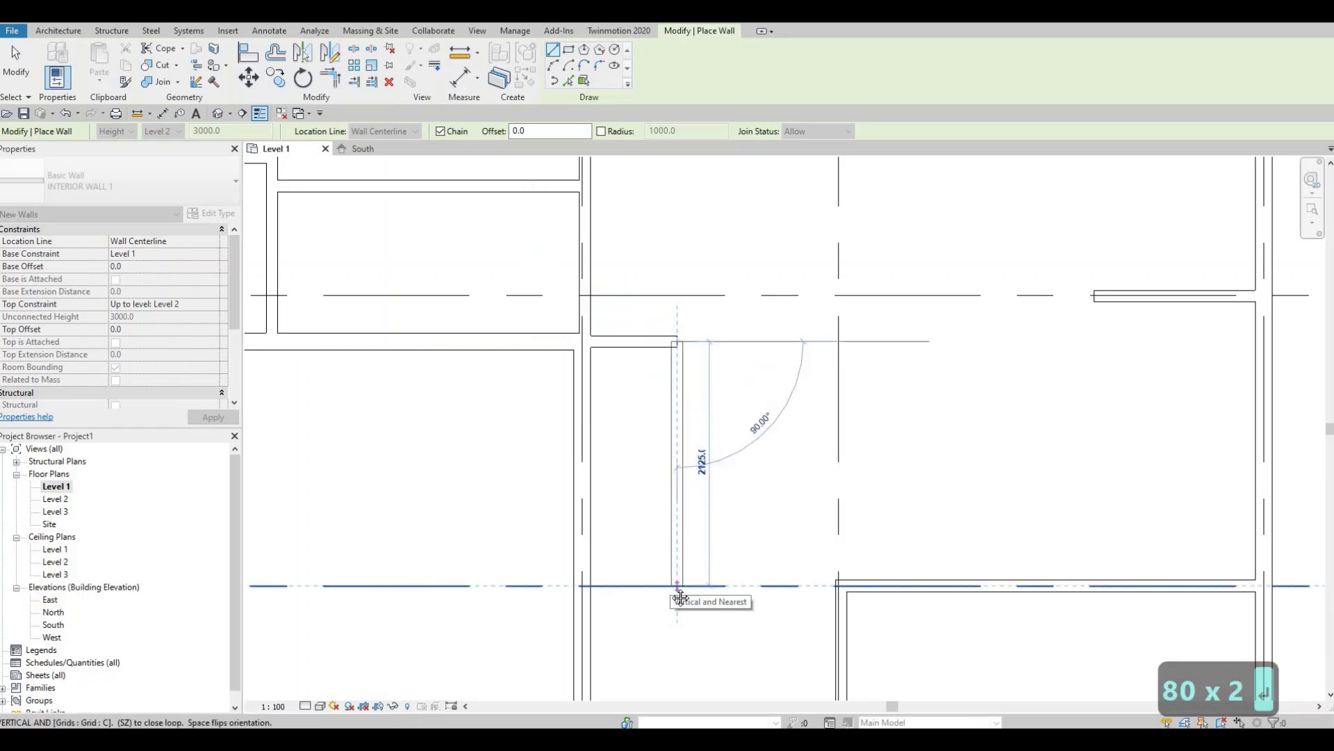
Step: Continue the wall vertically to just past grid C, then horizontally back to the exterior wall on grid 2 to enclose the space
left_click(678, 620)
middle_click_drag(678, 619, 688, 504)
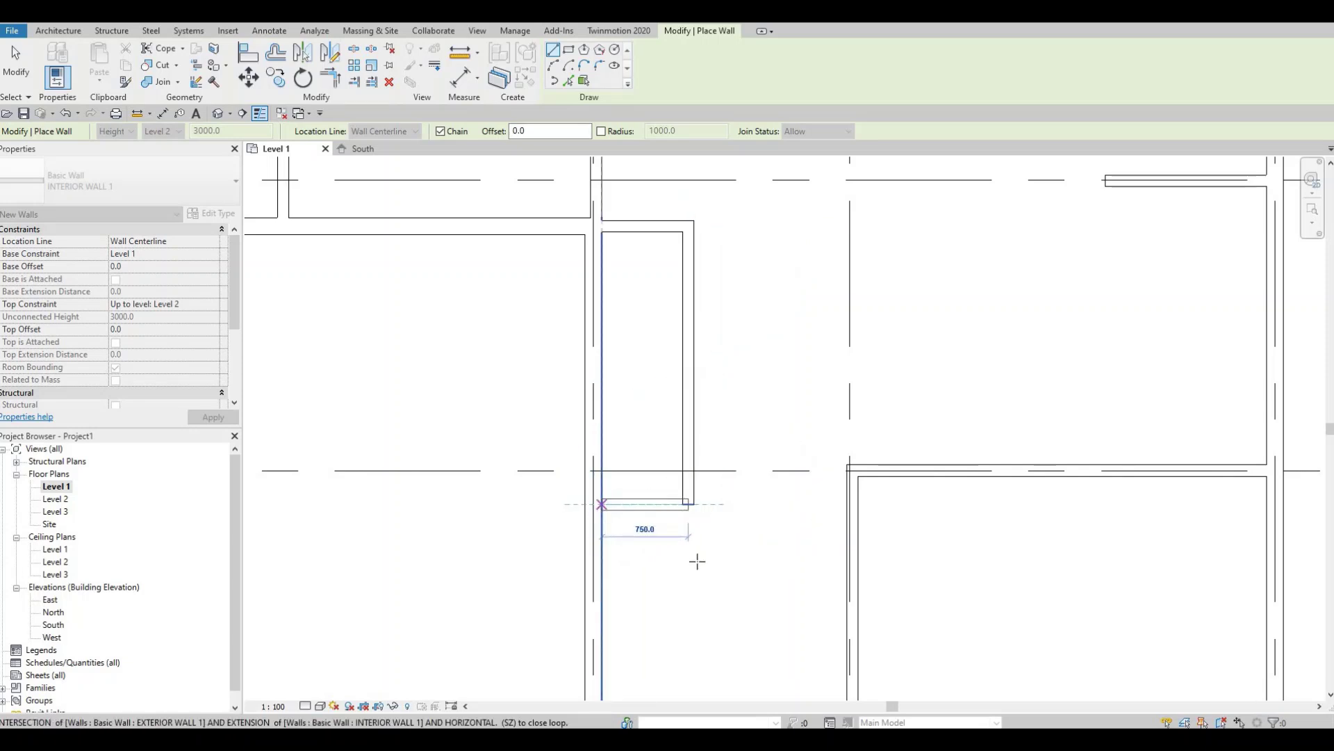
key("Escape")
key("Escape")
scroll(688, 465, "down", 3)
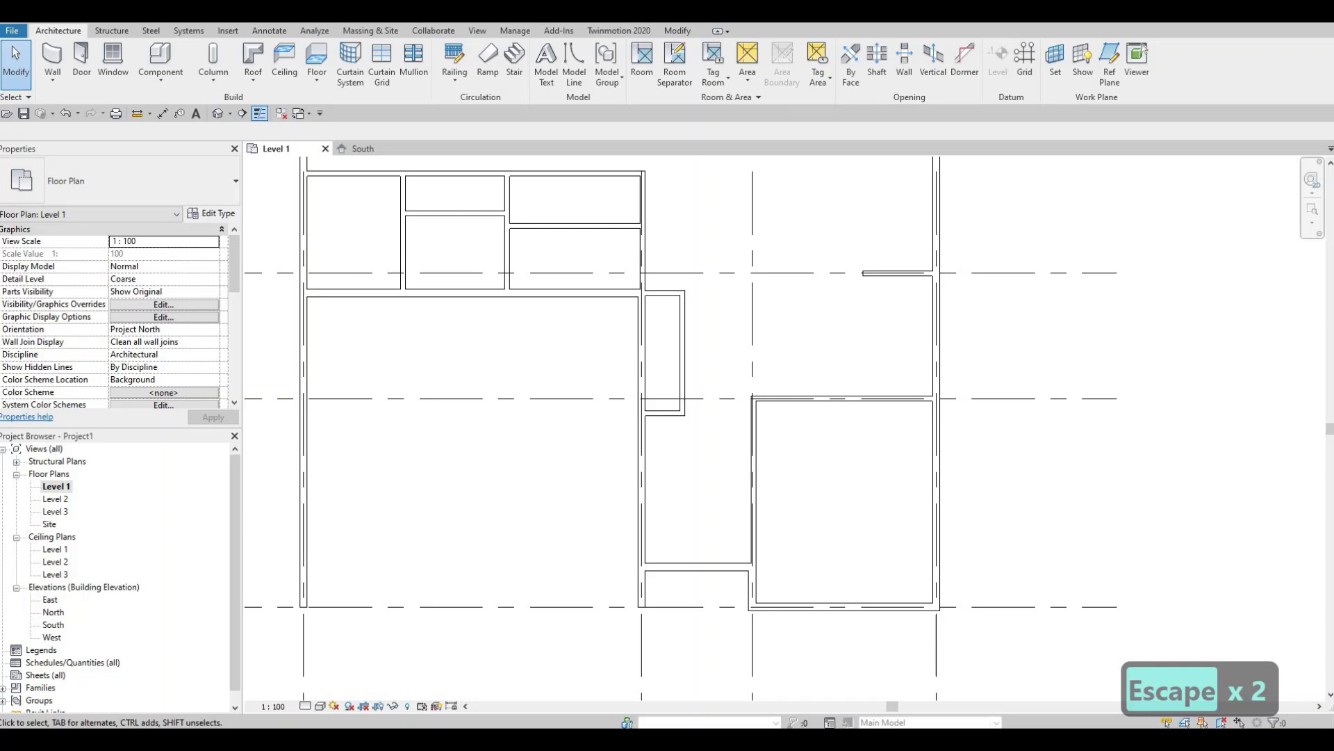
scroll(712, 469, "down", 5)
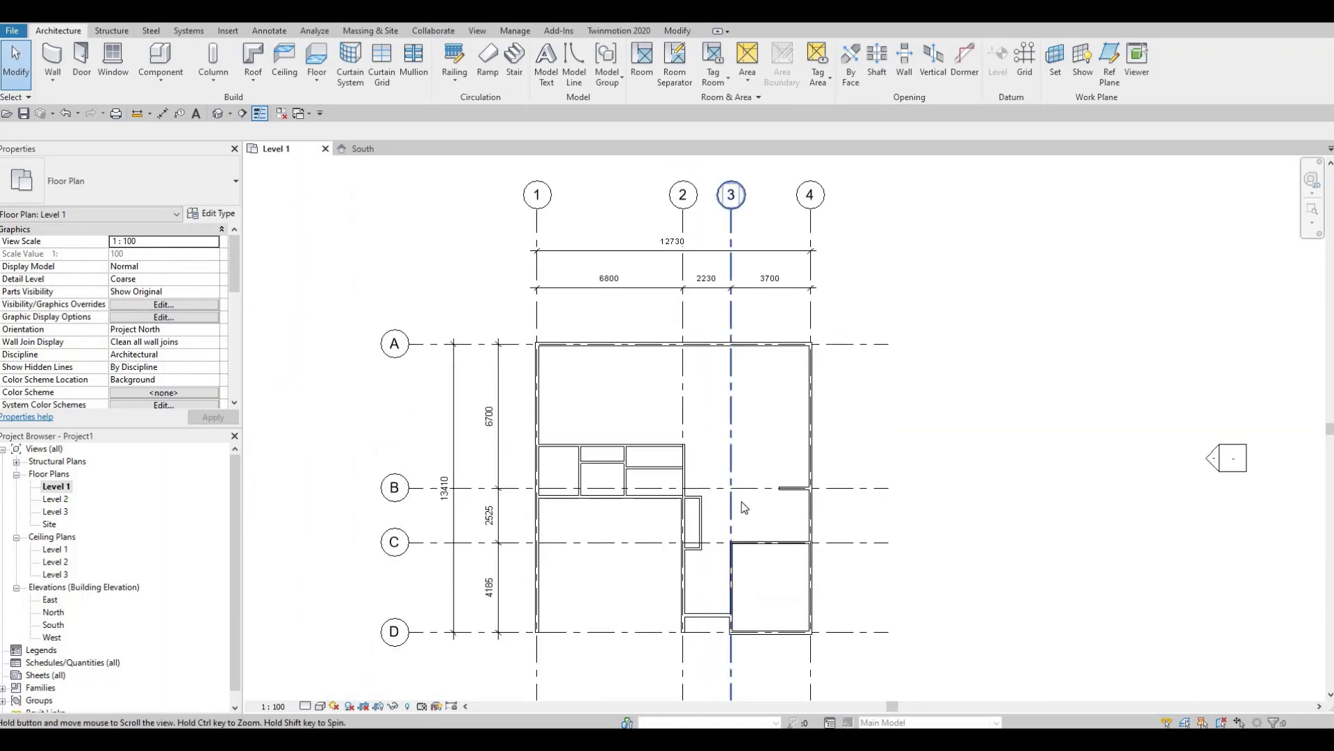
middle_click_drag(730, 490, 745, 505)
key("Escape")
key("Escape")
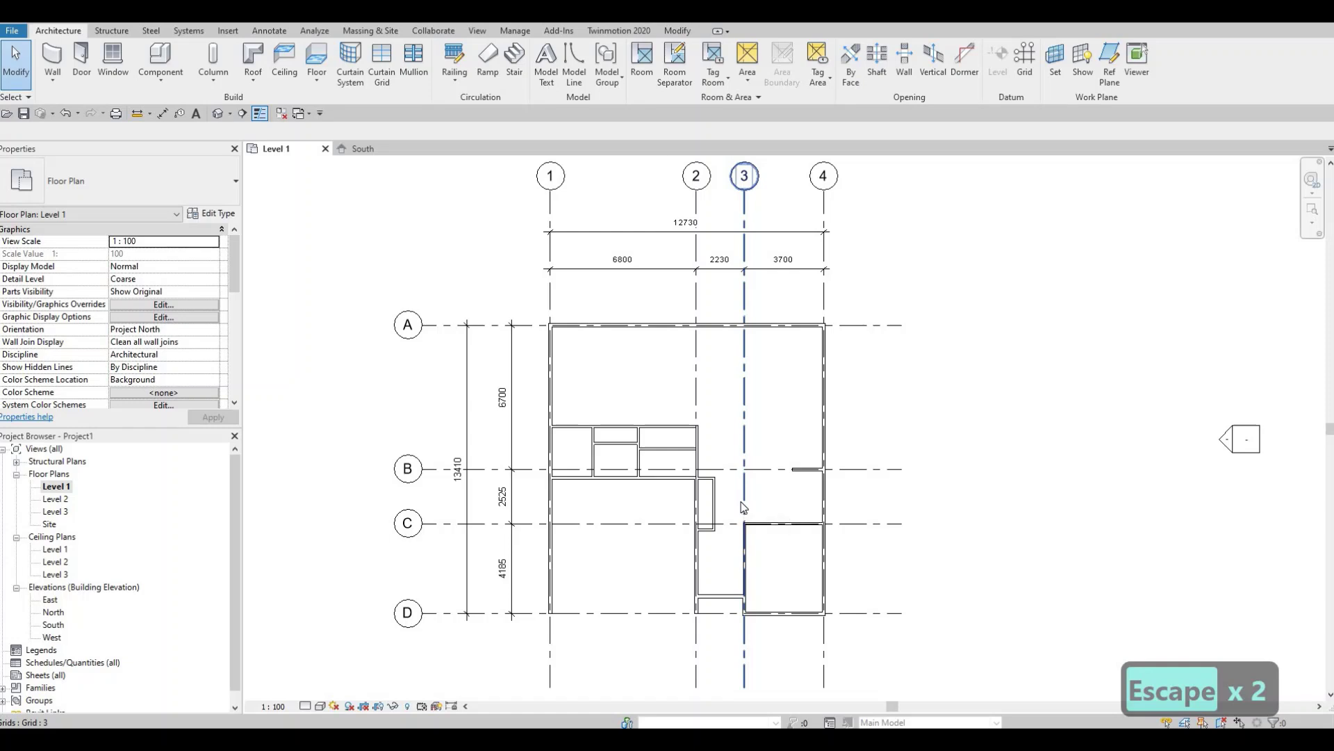